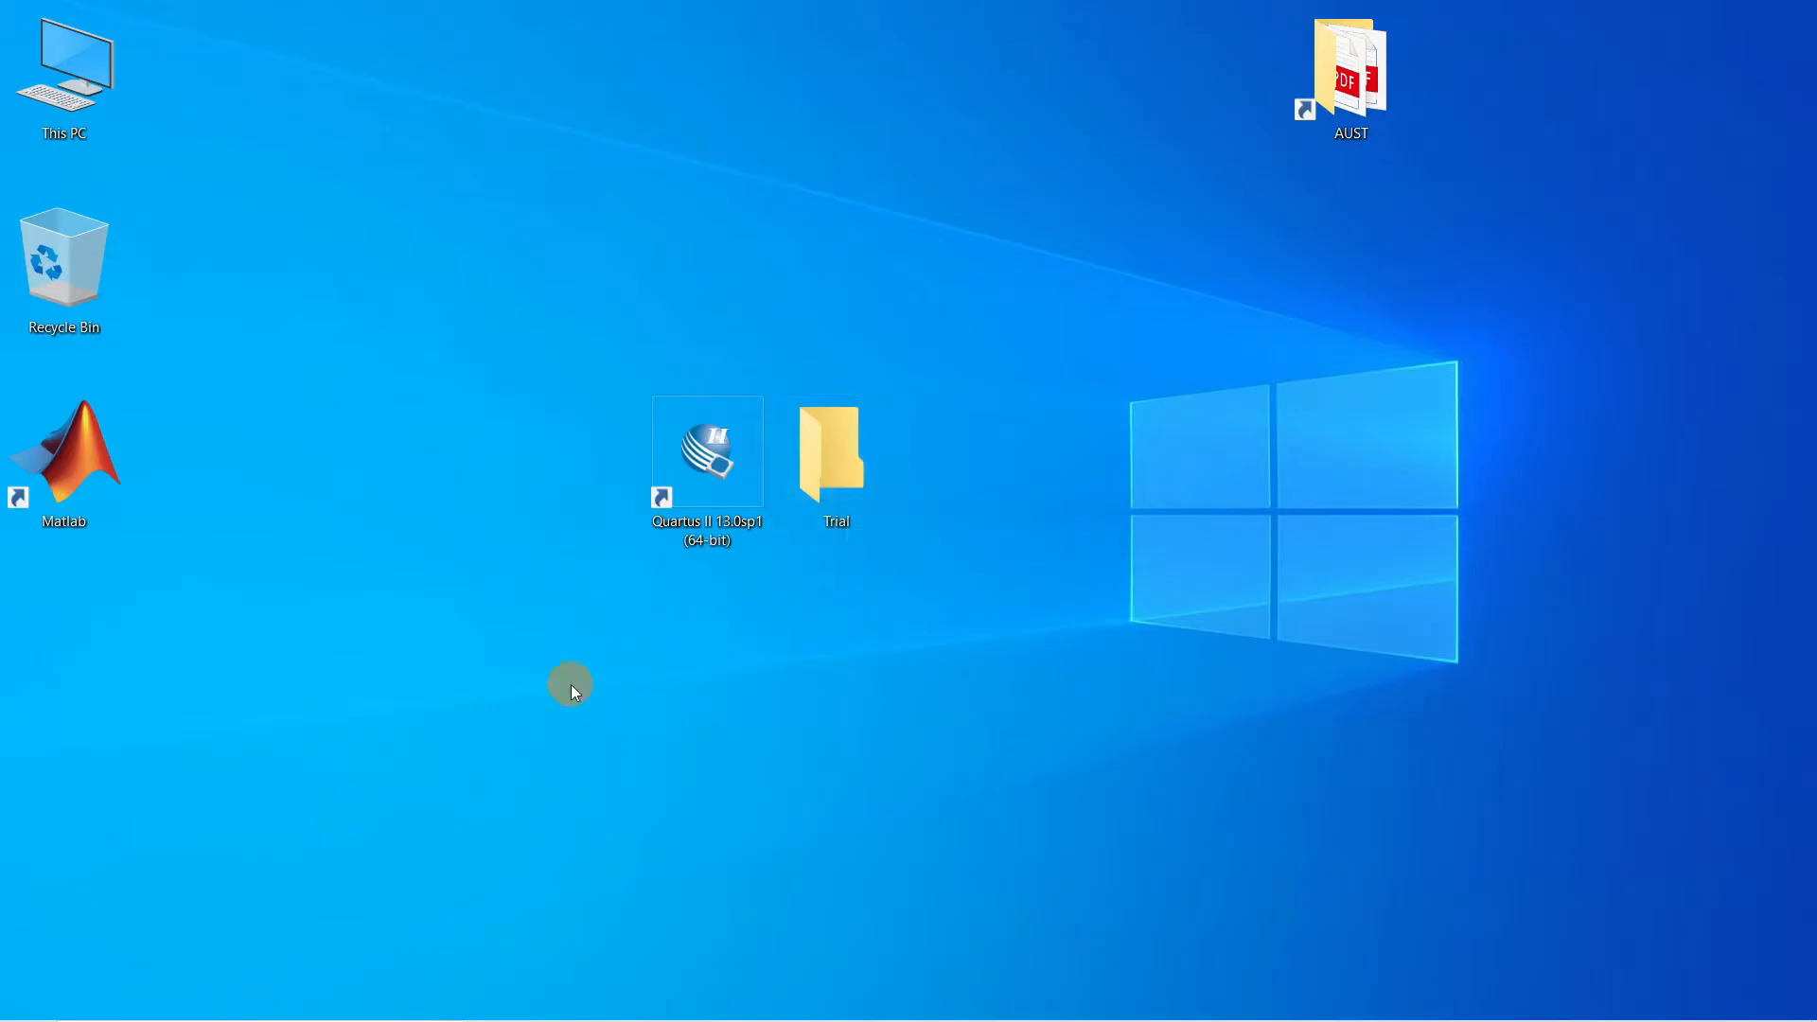
# Launch Quartus II and start a new project with the New Project Wizard, passing its introduction.
pyautogui.doubleClick(691, 485)
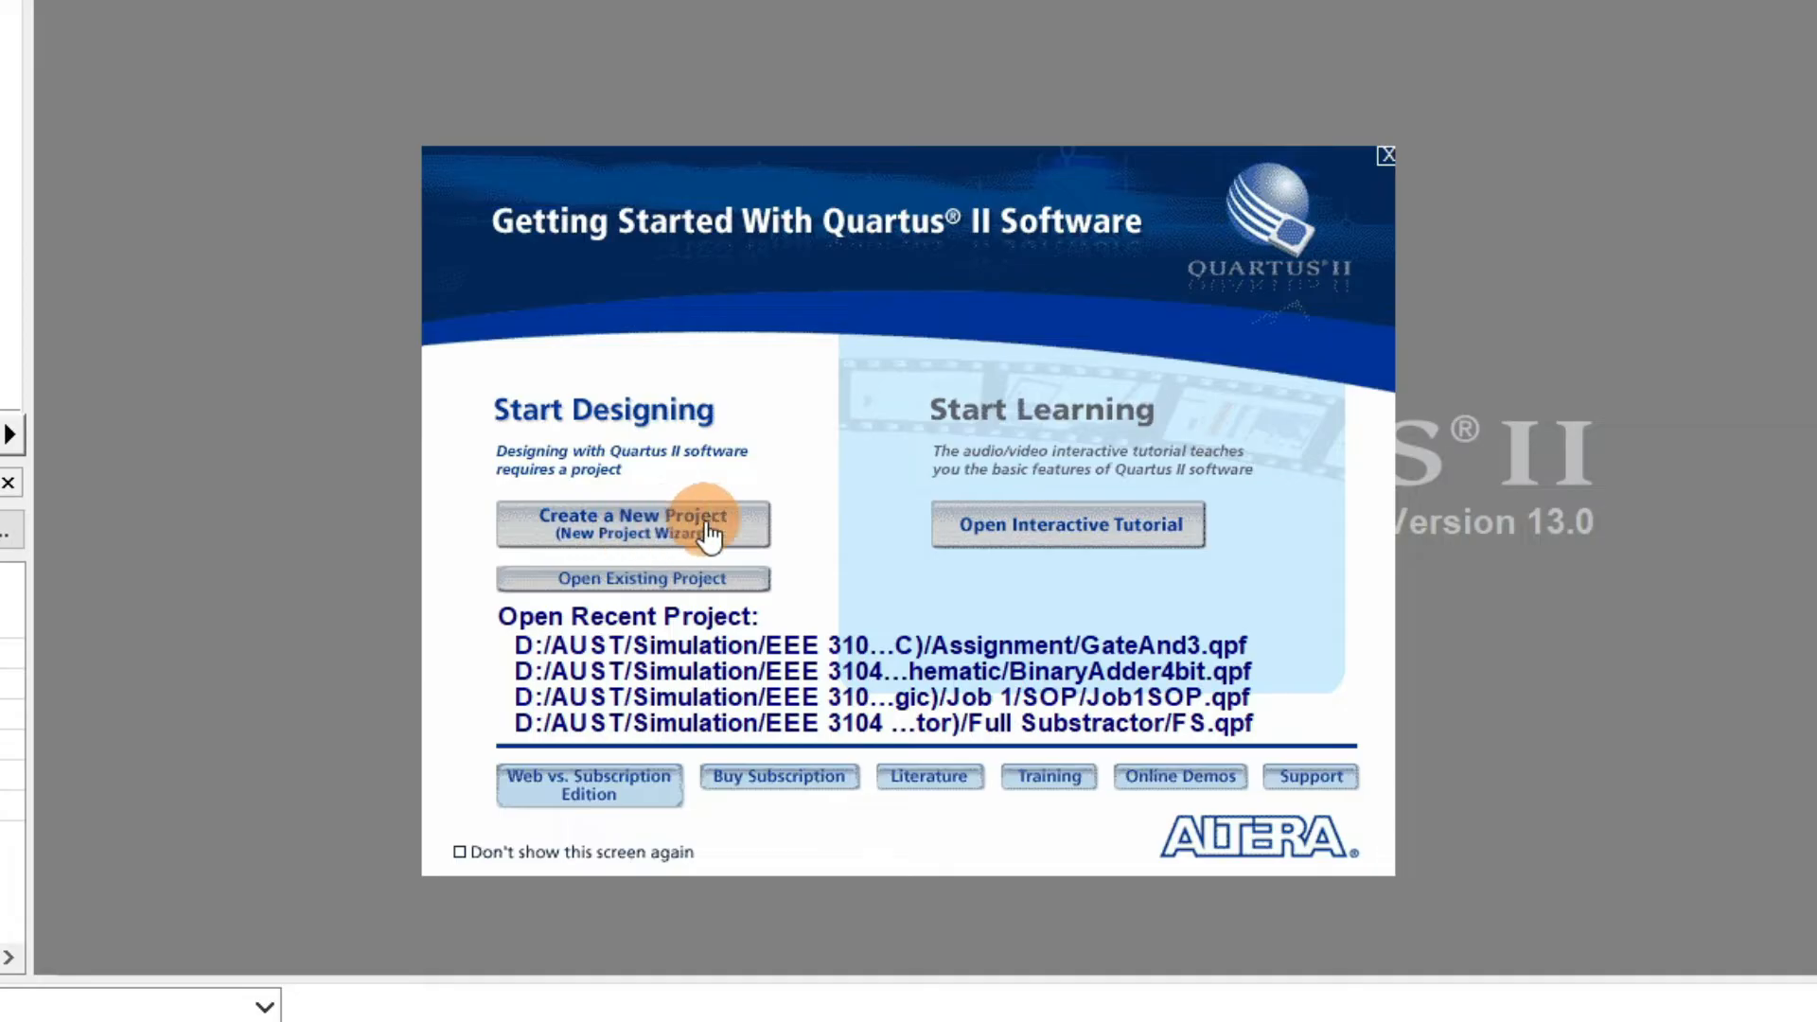
pyautogui.click(667, 536)
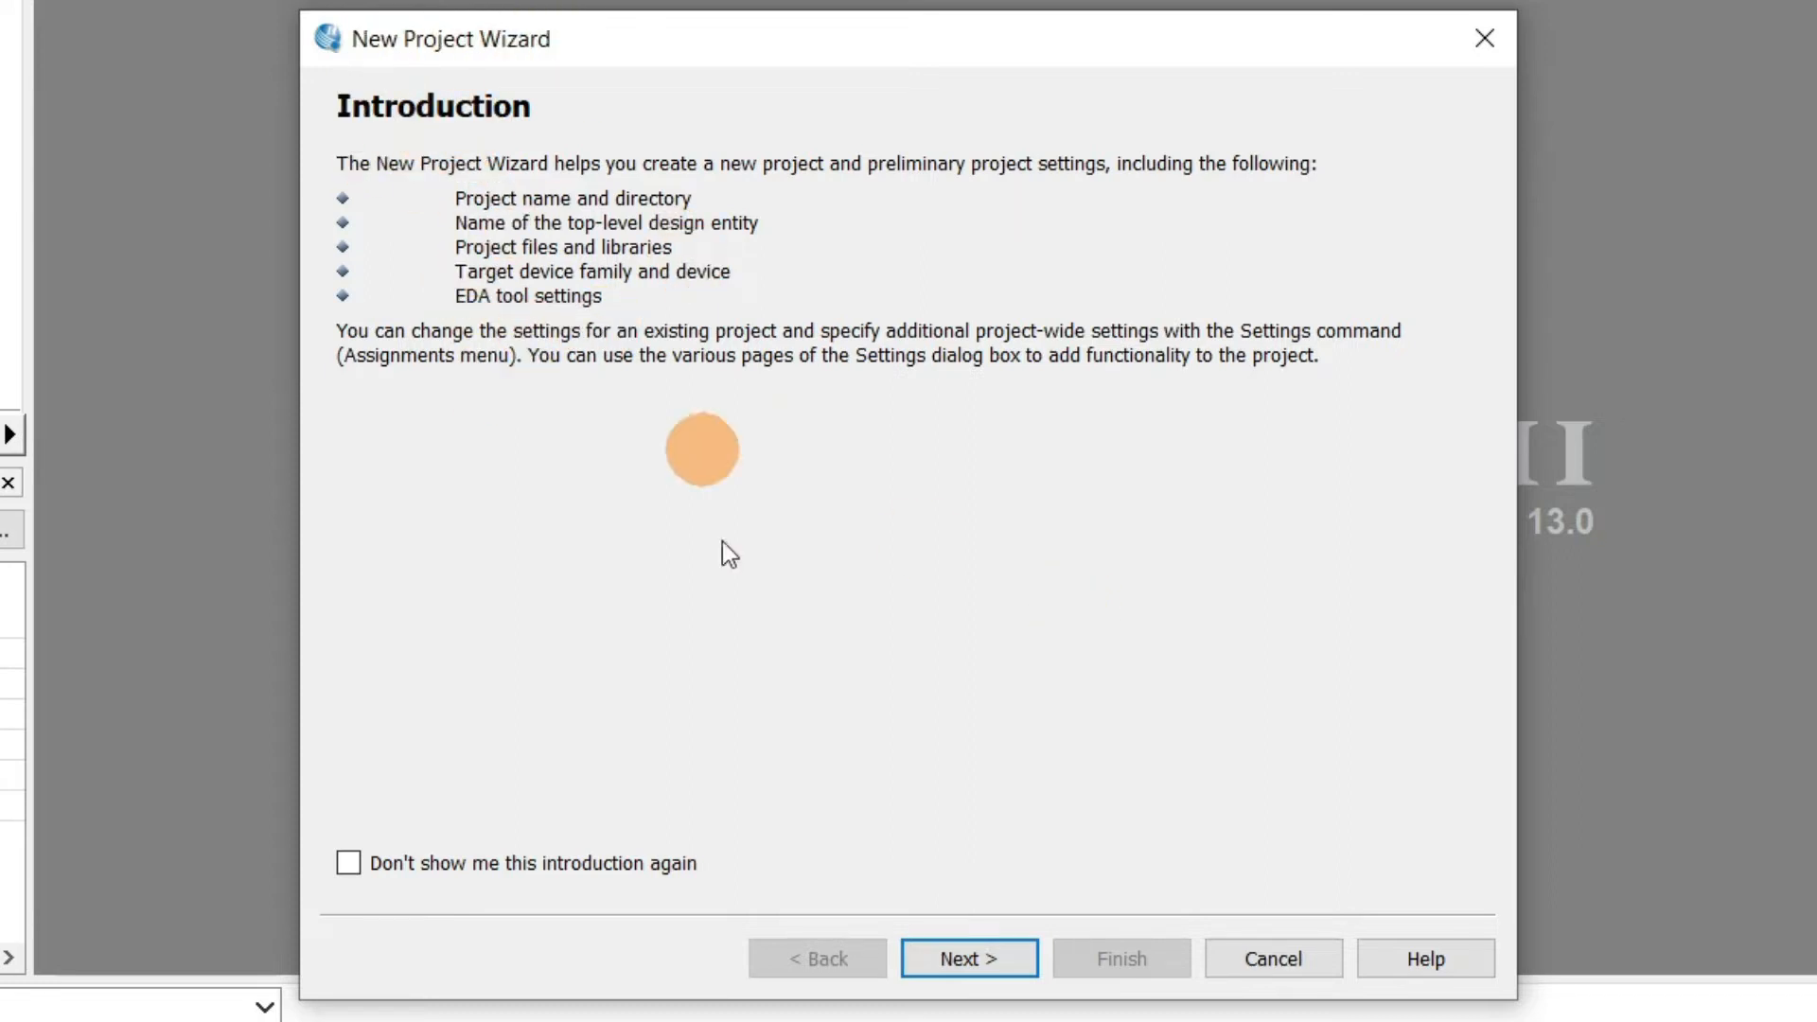
pyautogui.click(969, 959)
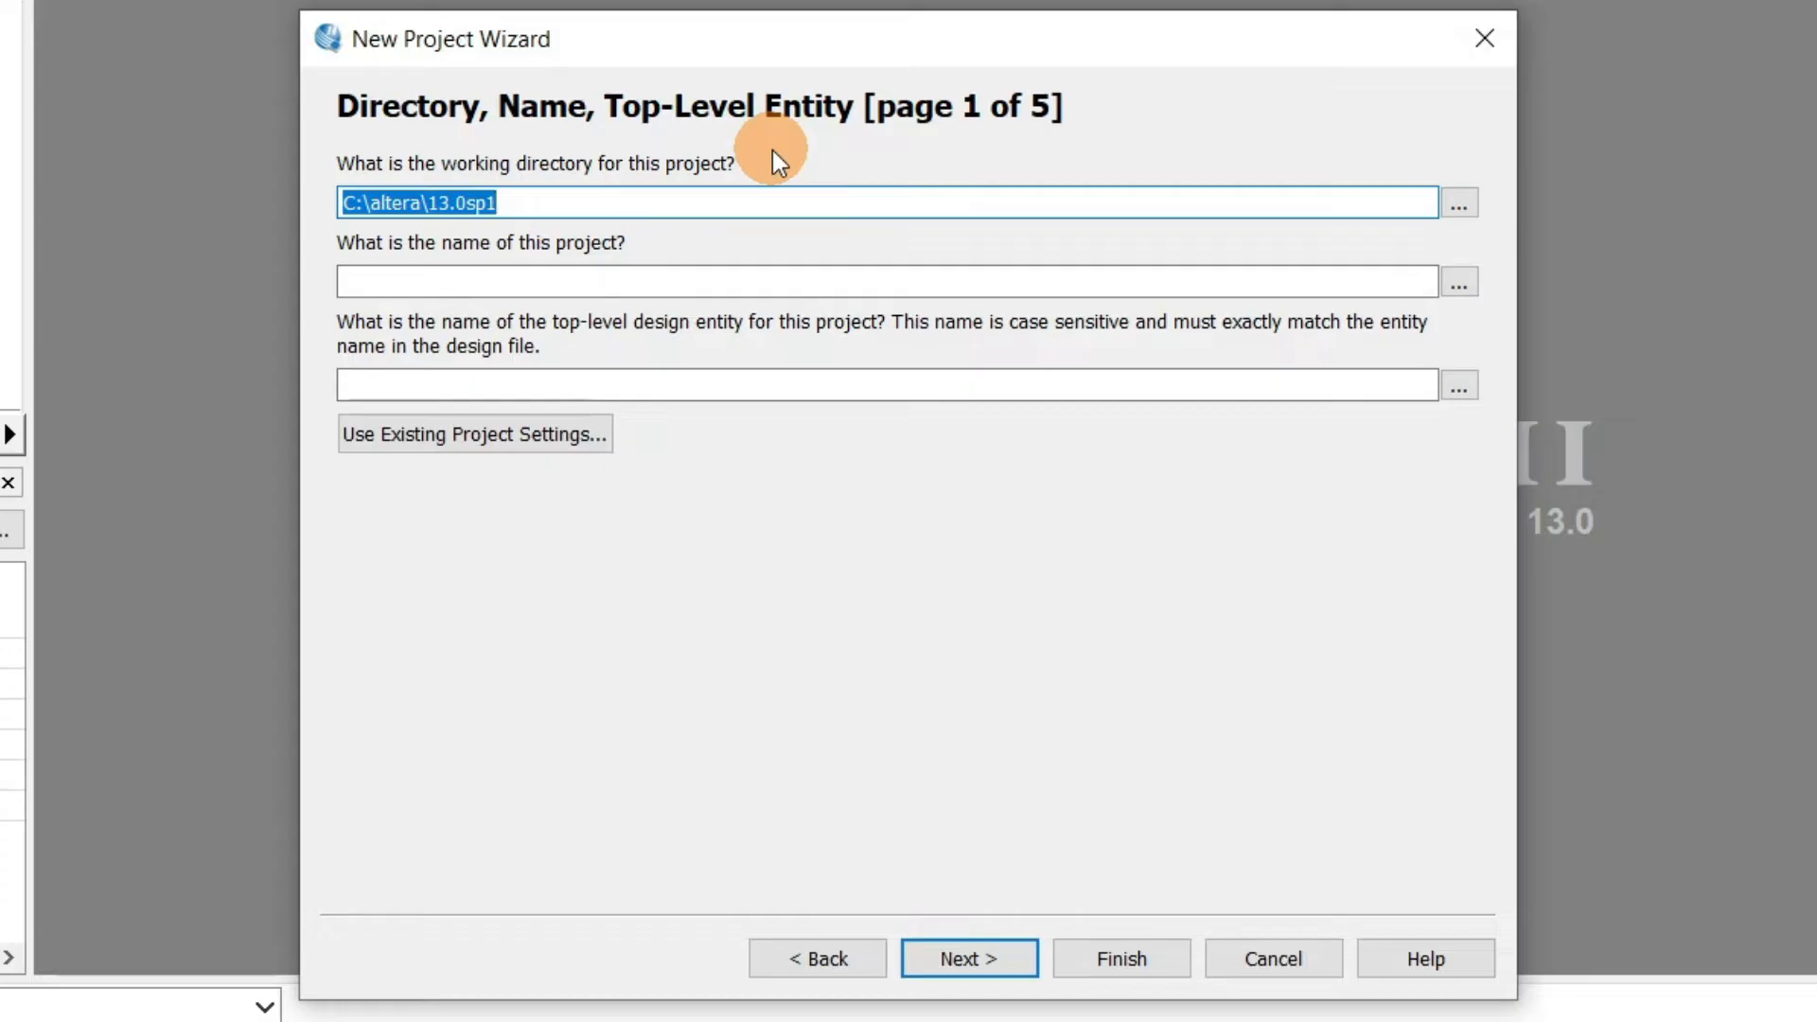
# Set the project's working directory to the Trial folder on the Desktop.
pyautogui.click(1463, 204)
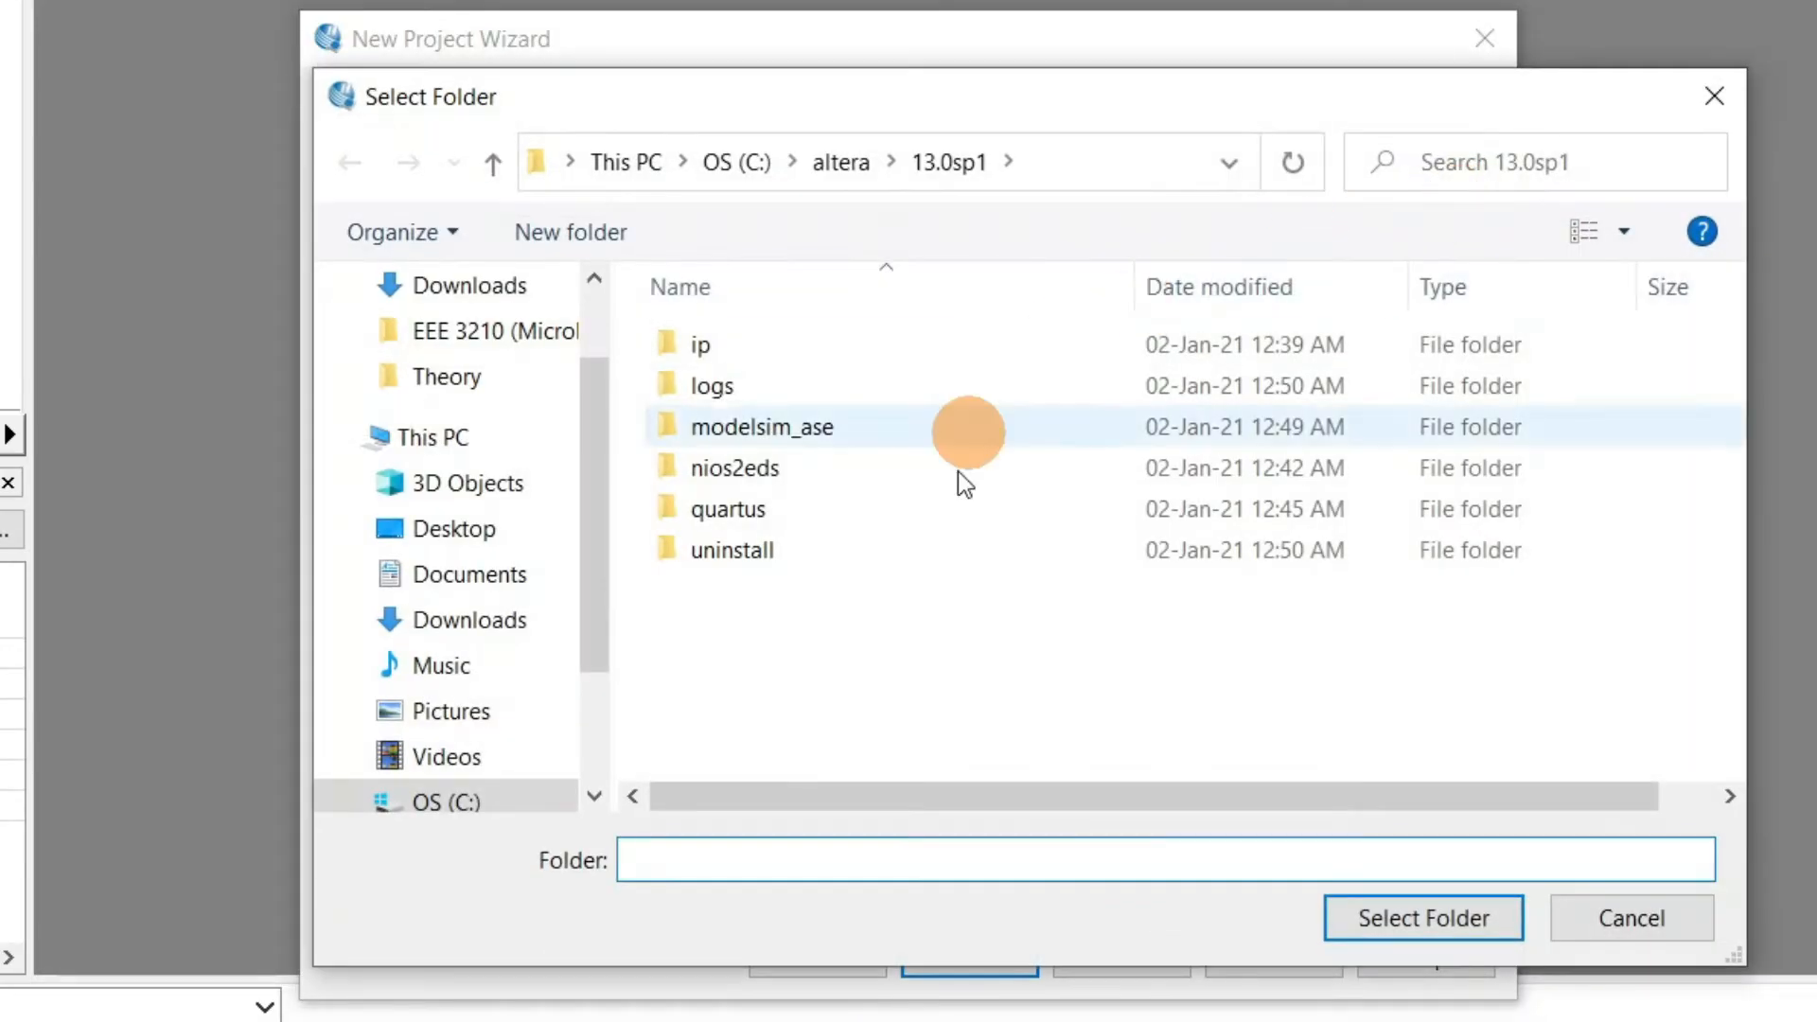
pyautogui.click(478, 547)
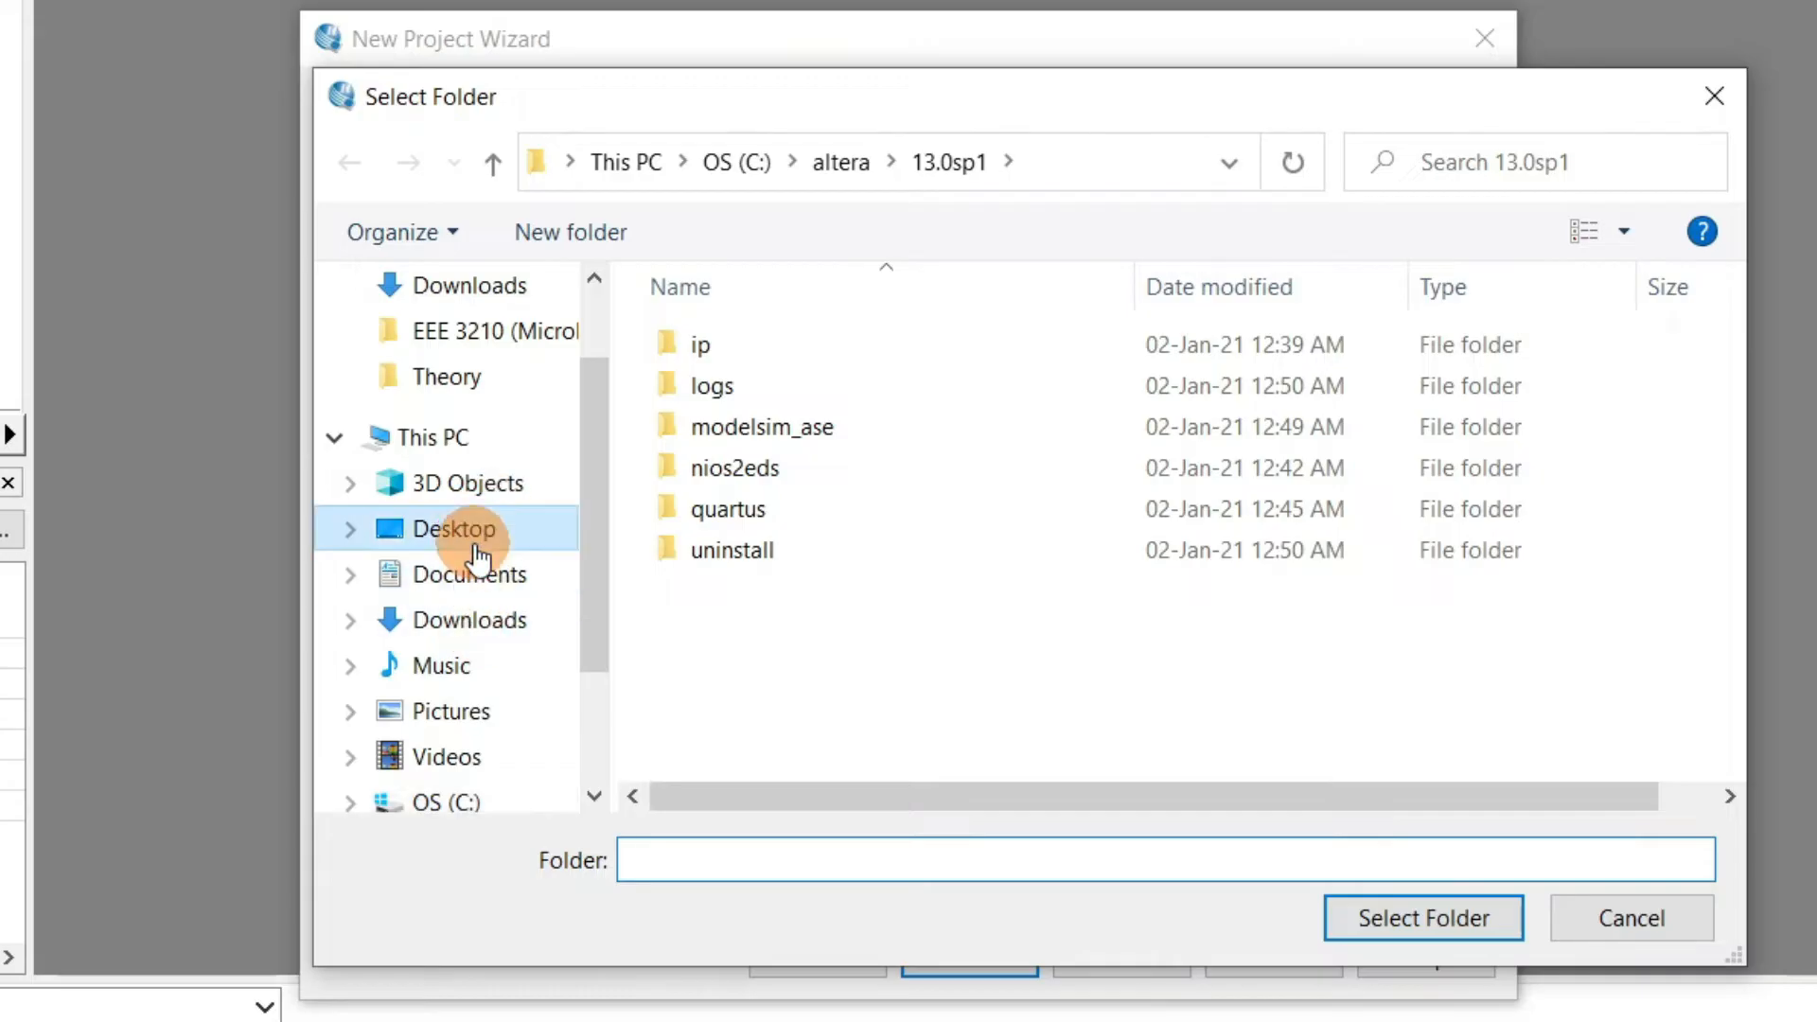
pyautogui.click(763, 414)
pyautogui.doubleClick(759, 409)
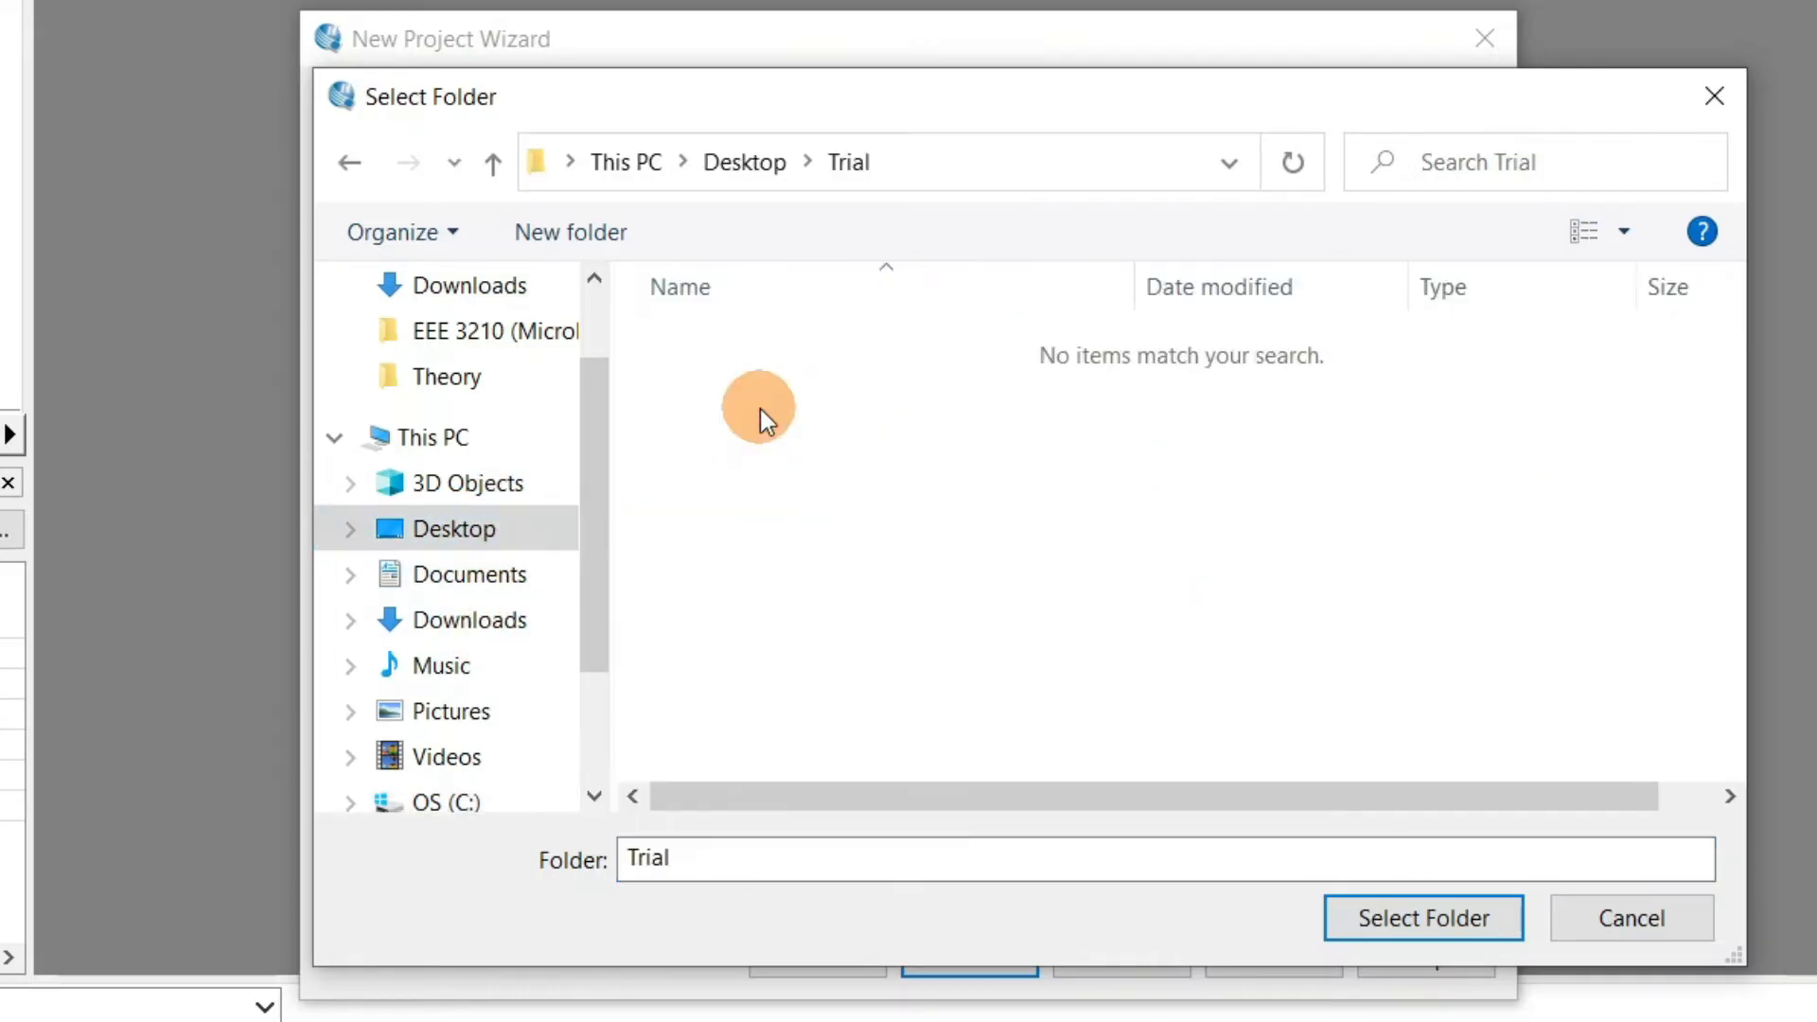
pyautogui.click(1437, 921)
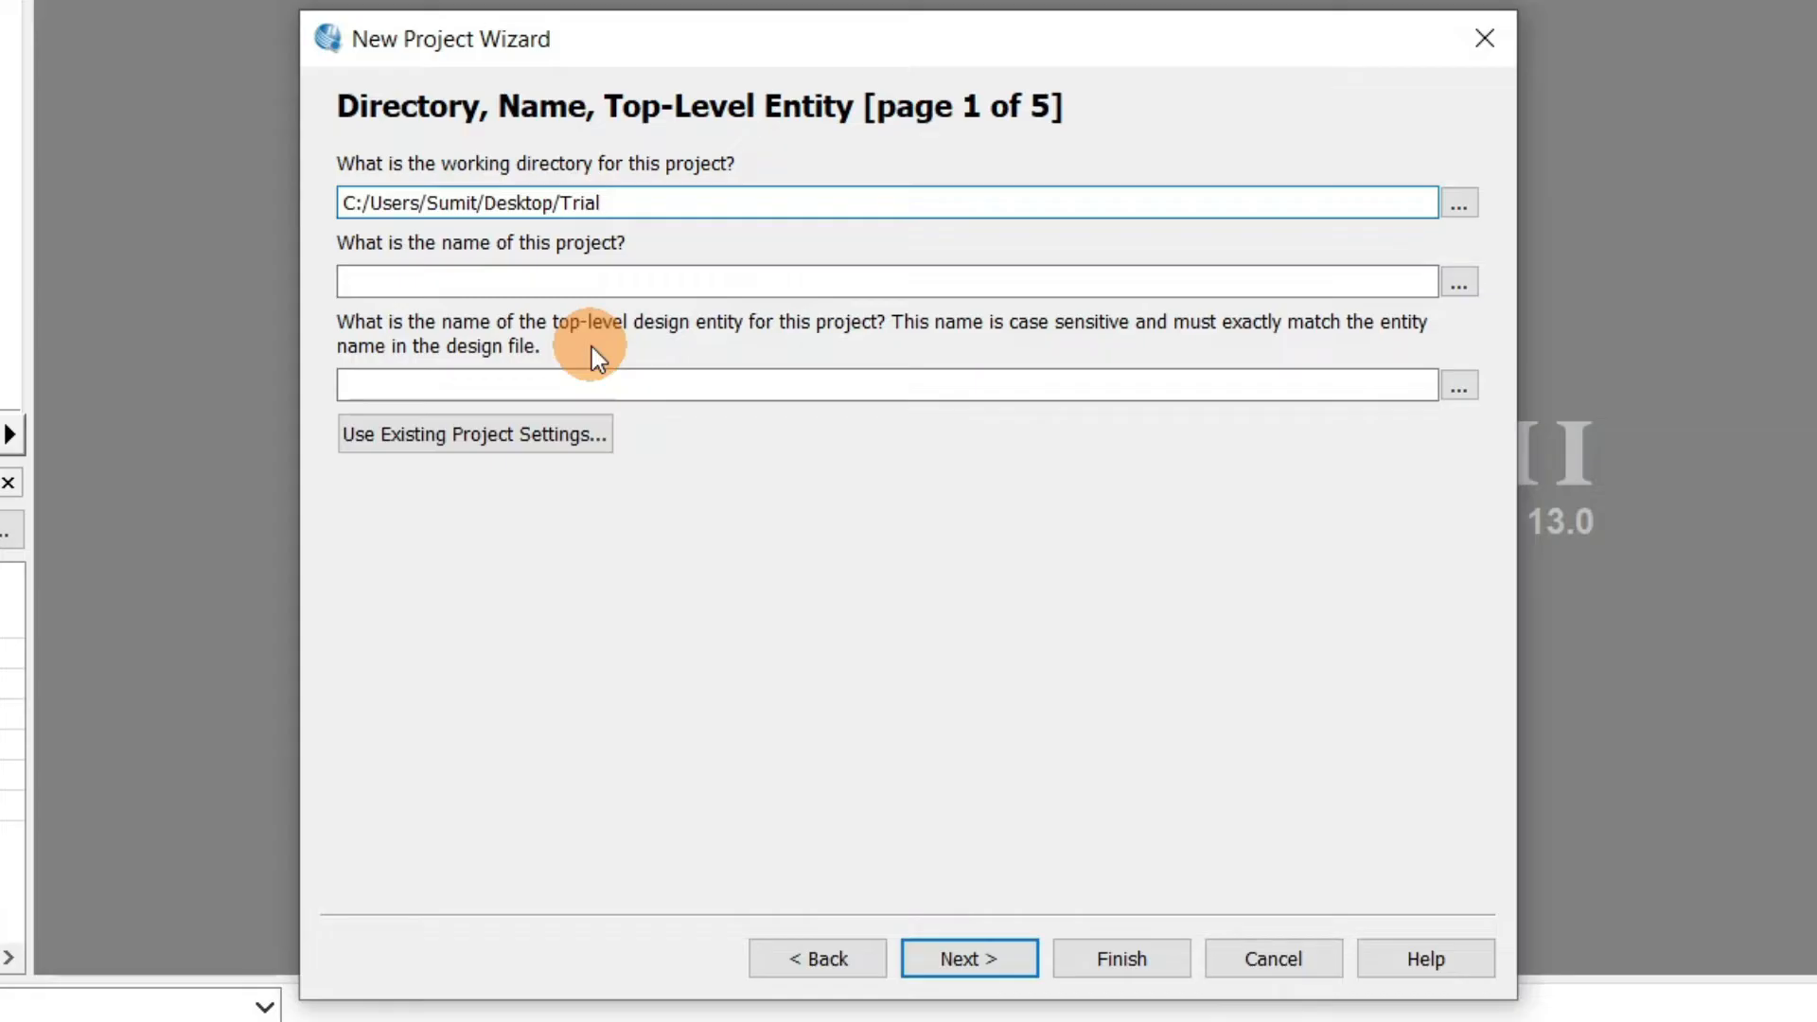
# Name the project and its top-level entity Demo, and continue without adding any design files.
pyautogui.click(388, 280)
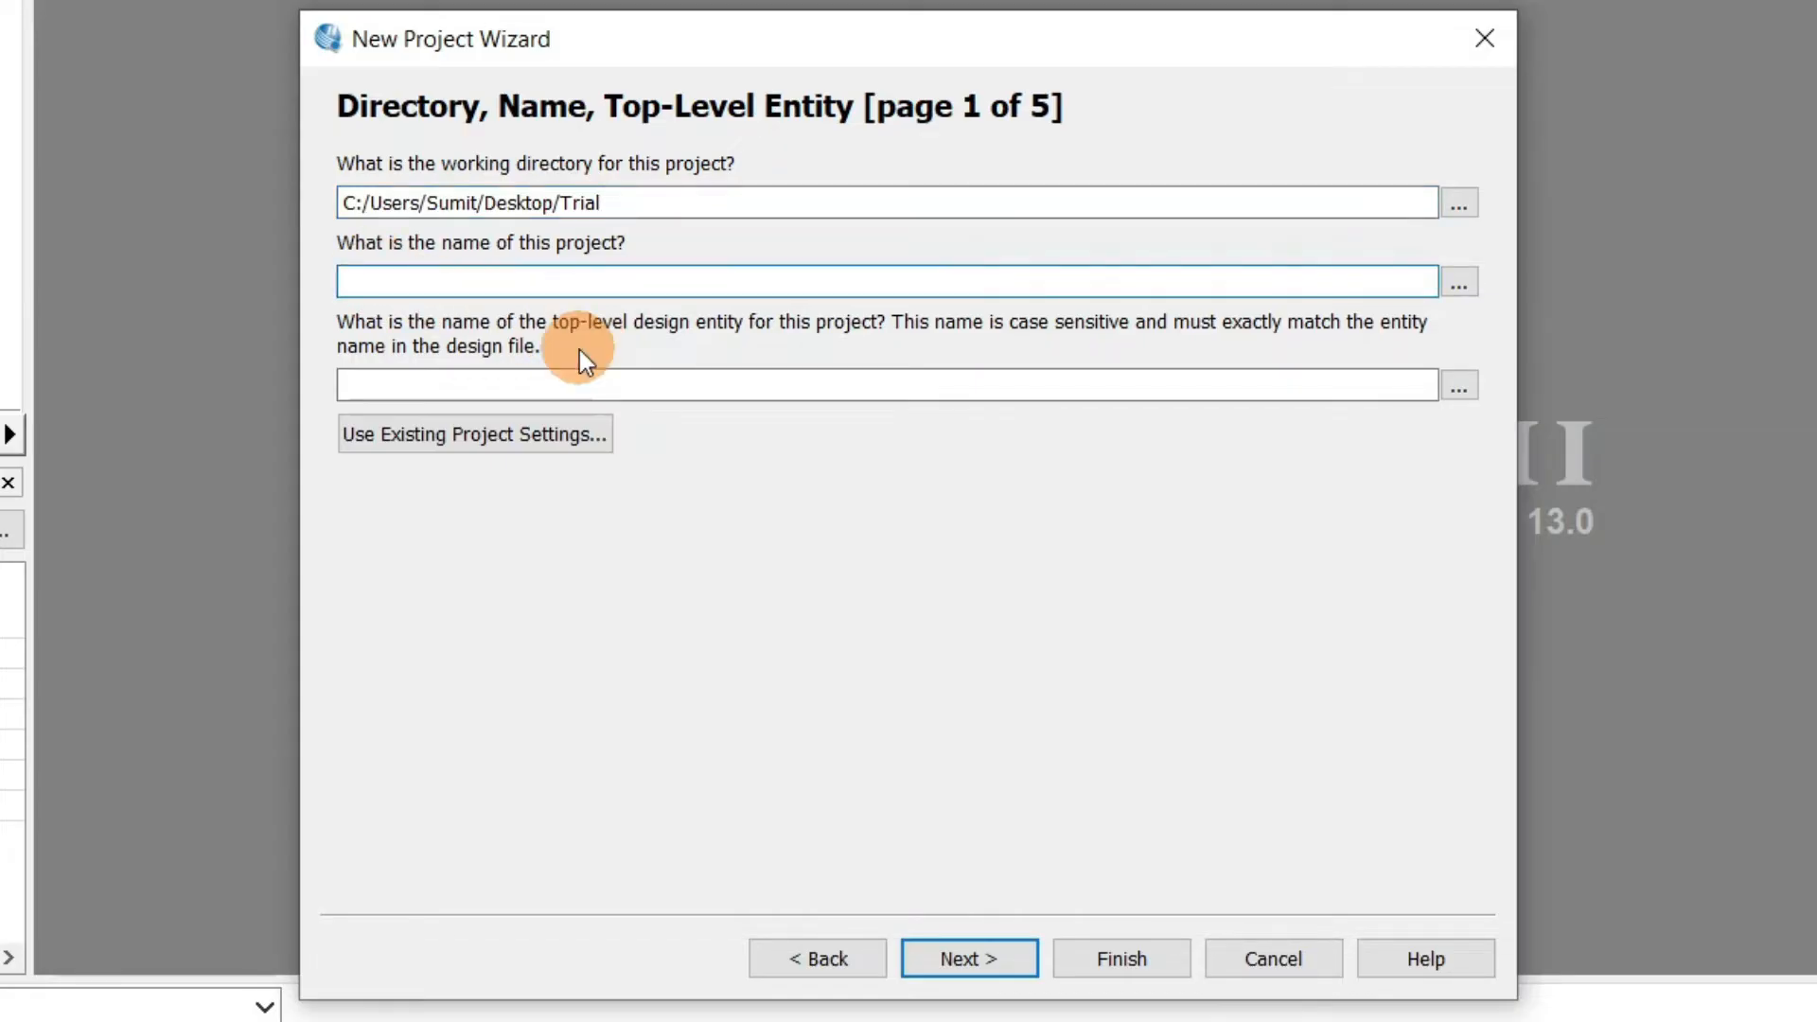
pyautogui.write('Demo')
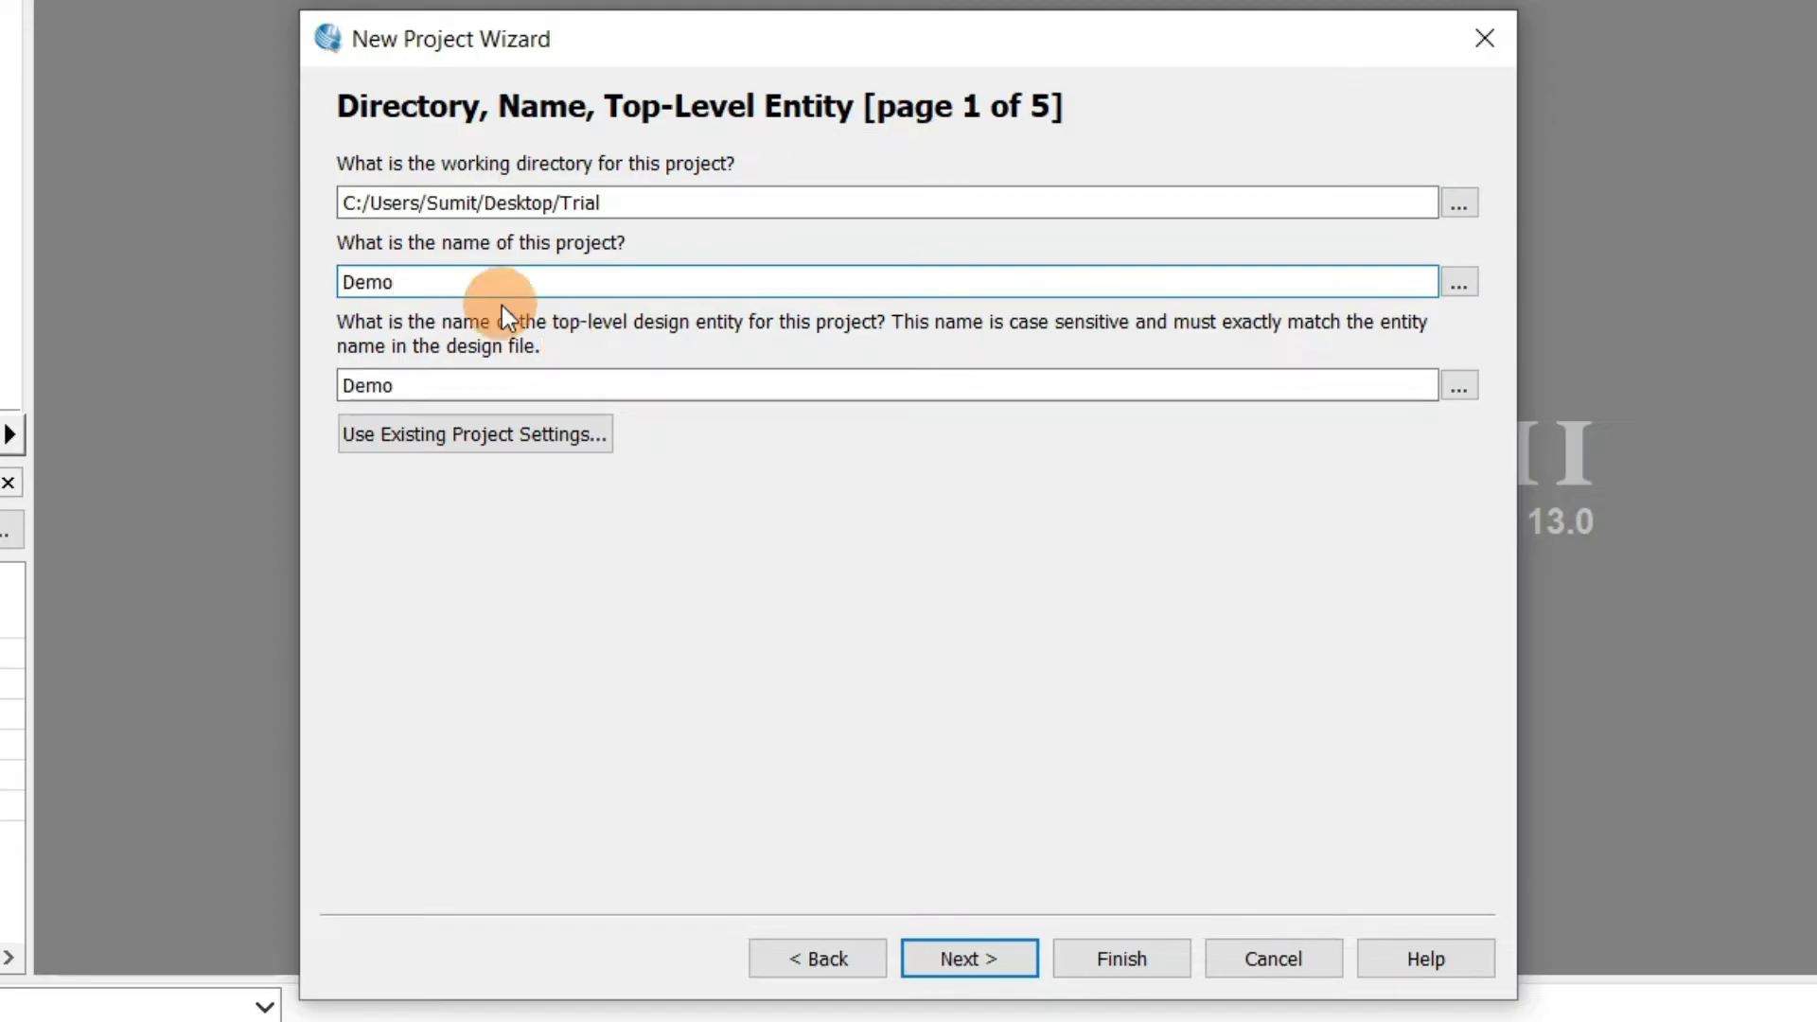
pyautogui.click(973, 968)
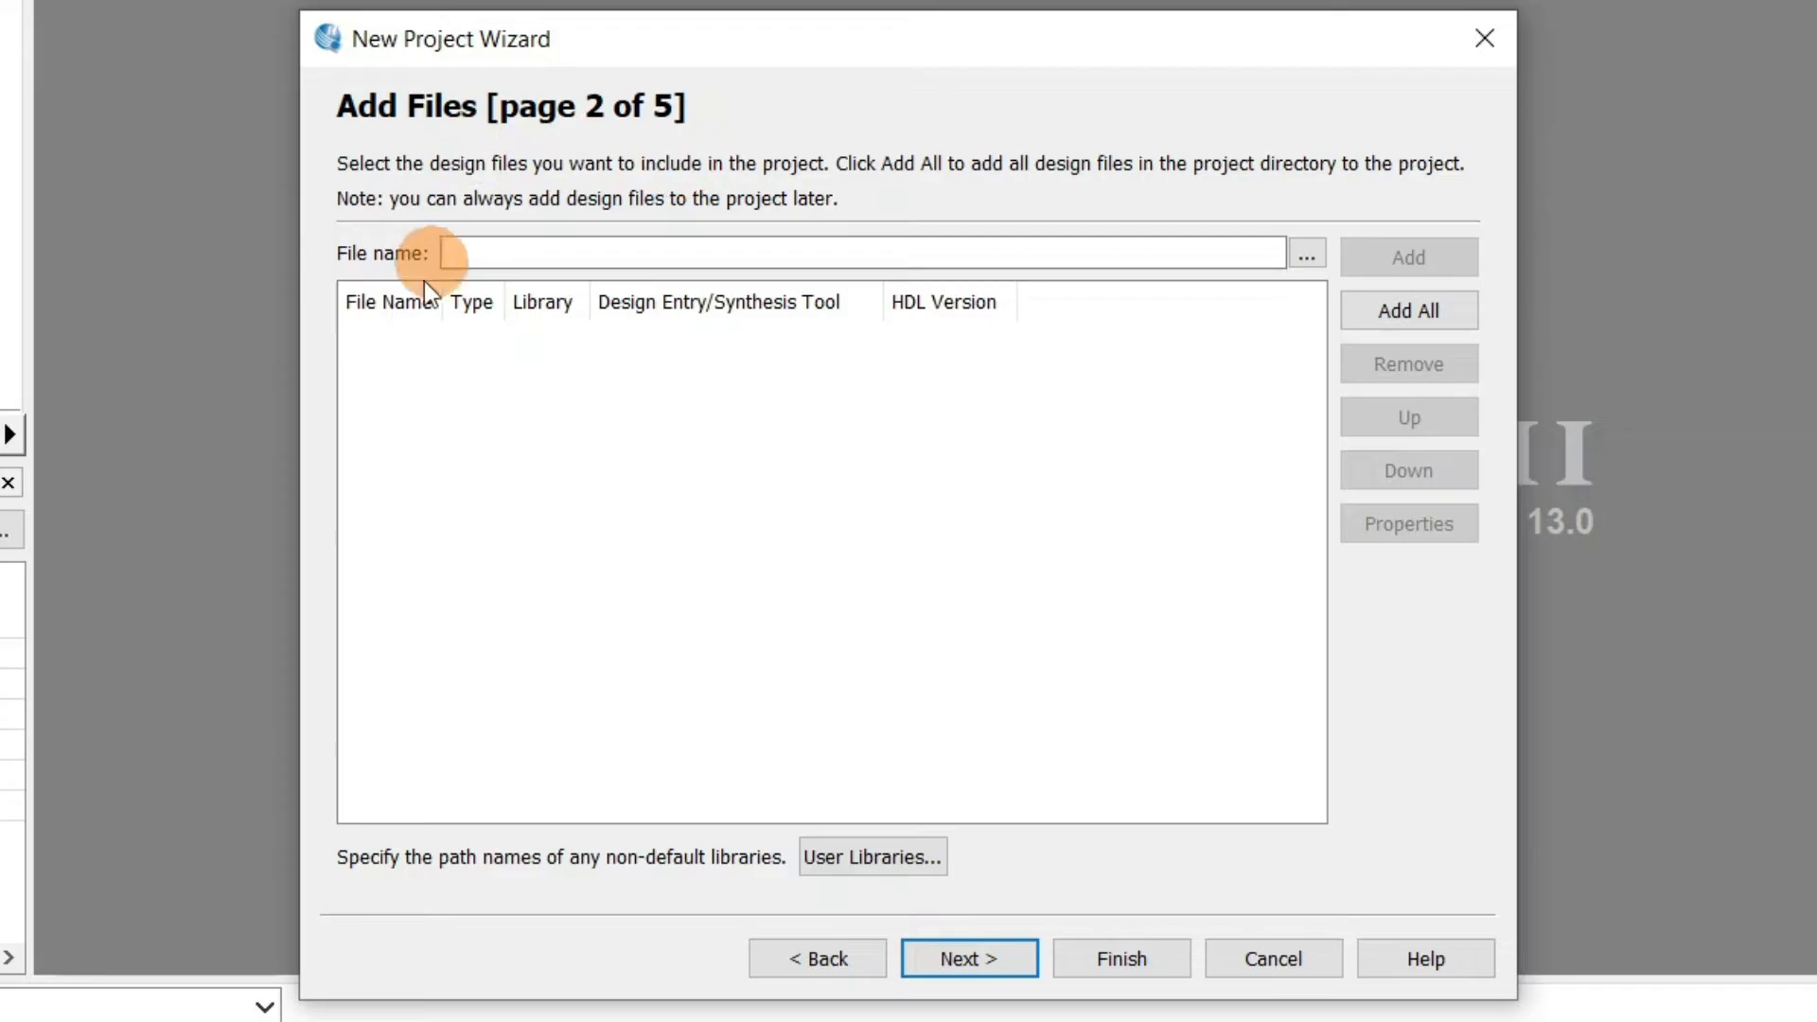
pyautogui.click(966, 960)
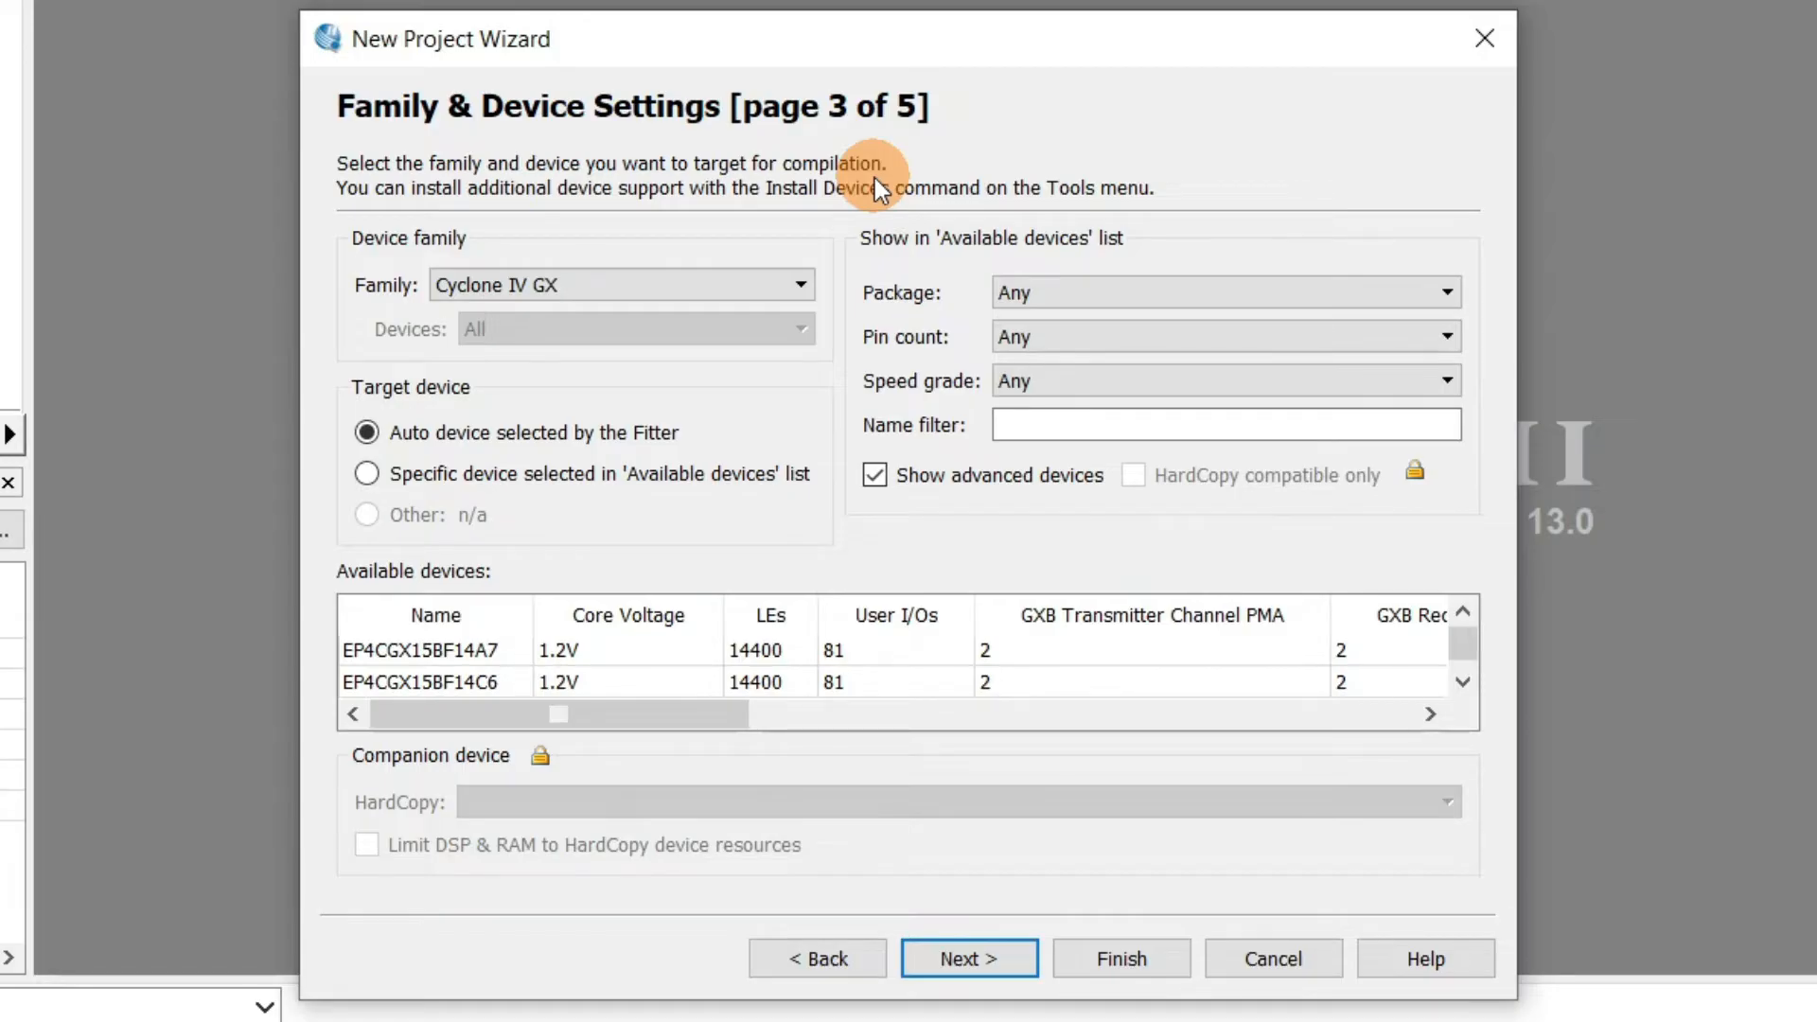
# Choose the Cyclone II device family, leave the target device on automatic selection, and finish creating the project.
pyautogui.click(627, 282)
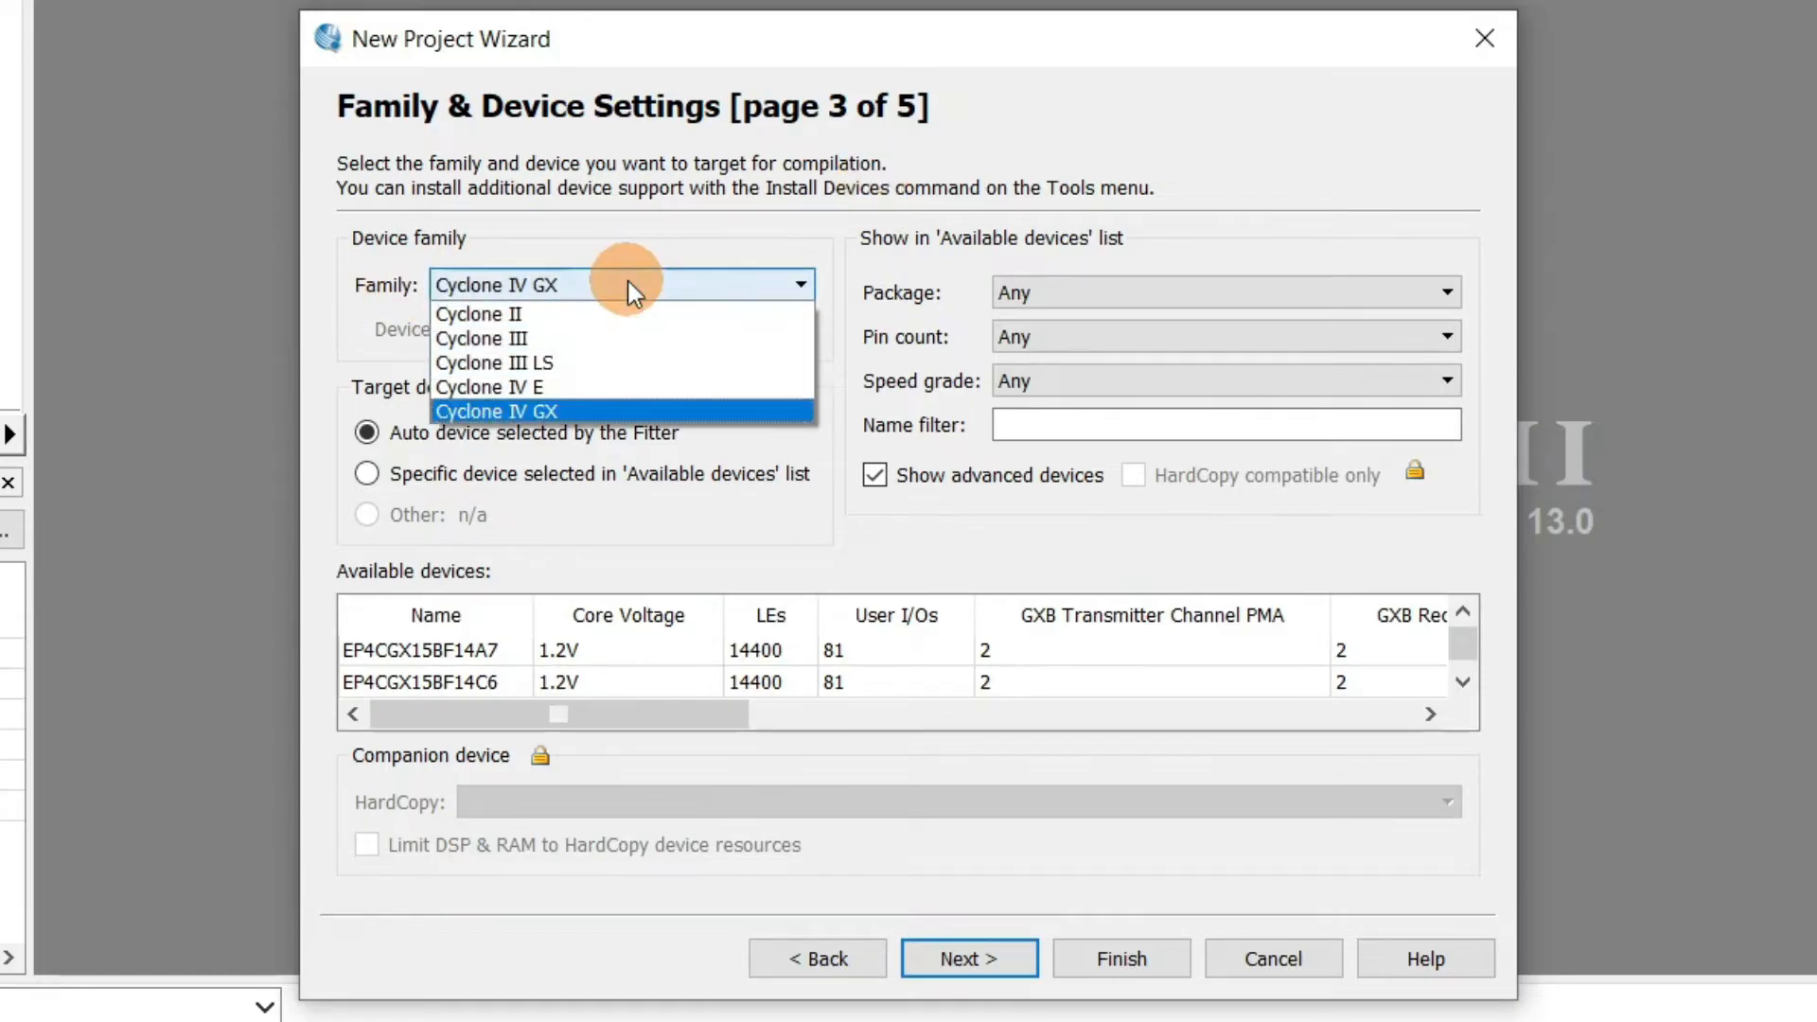
pyautogui.click(520, 314)
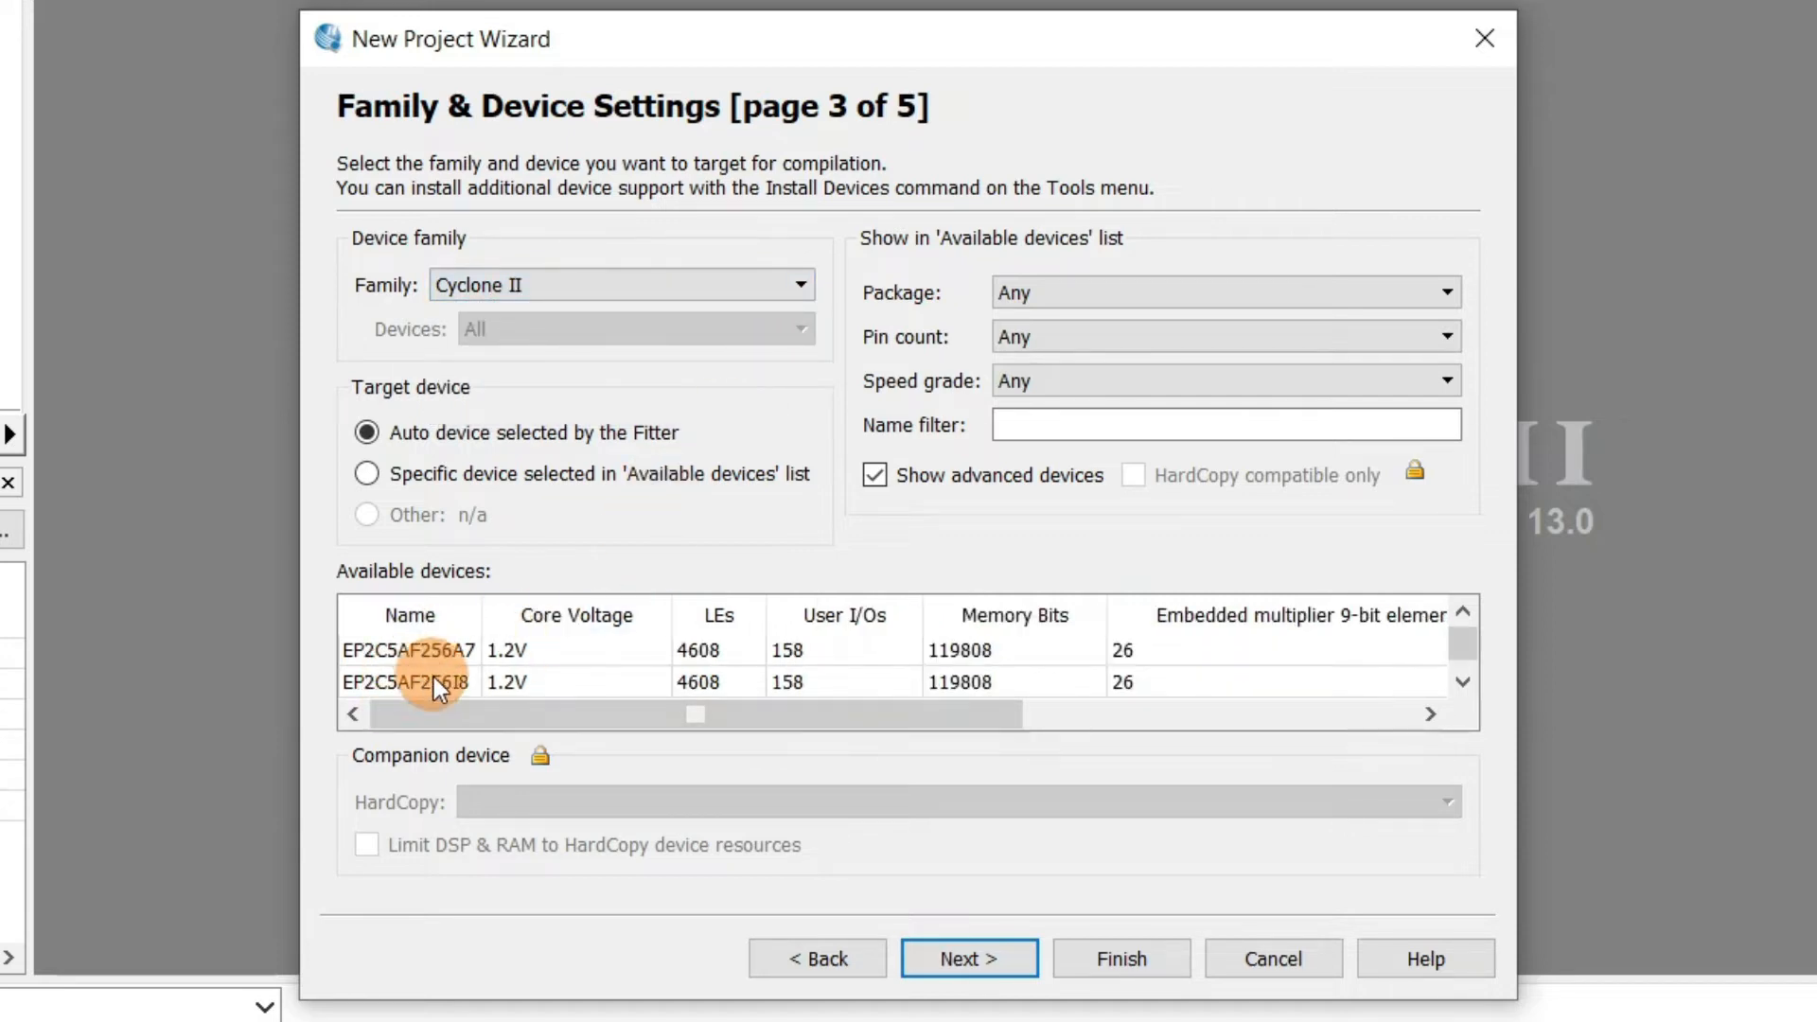
pyautogui.click(1466, 684)
pyautogui.click(1466, 684)
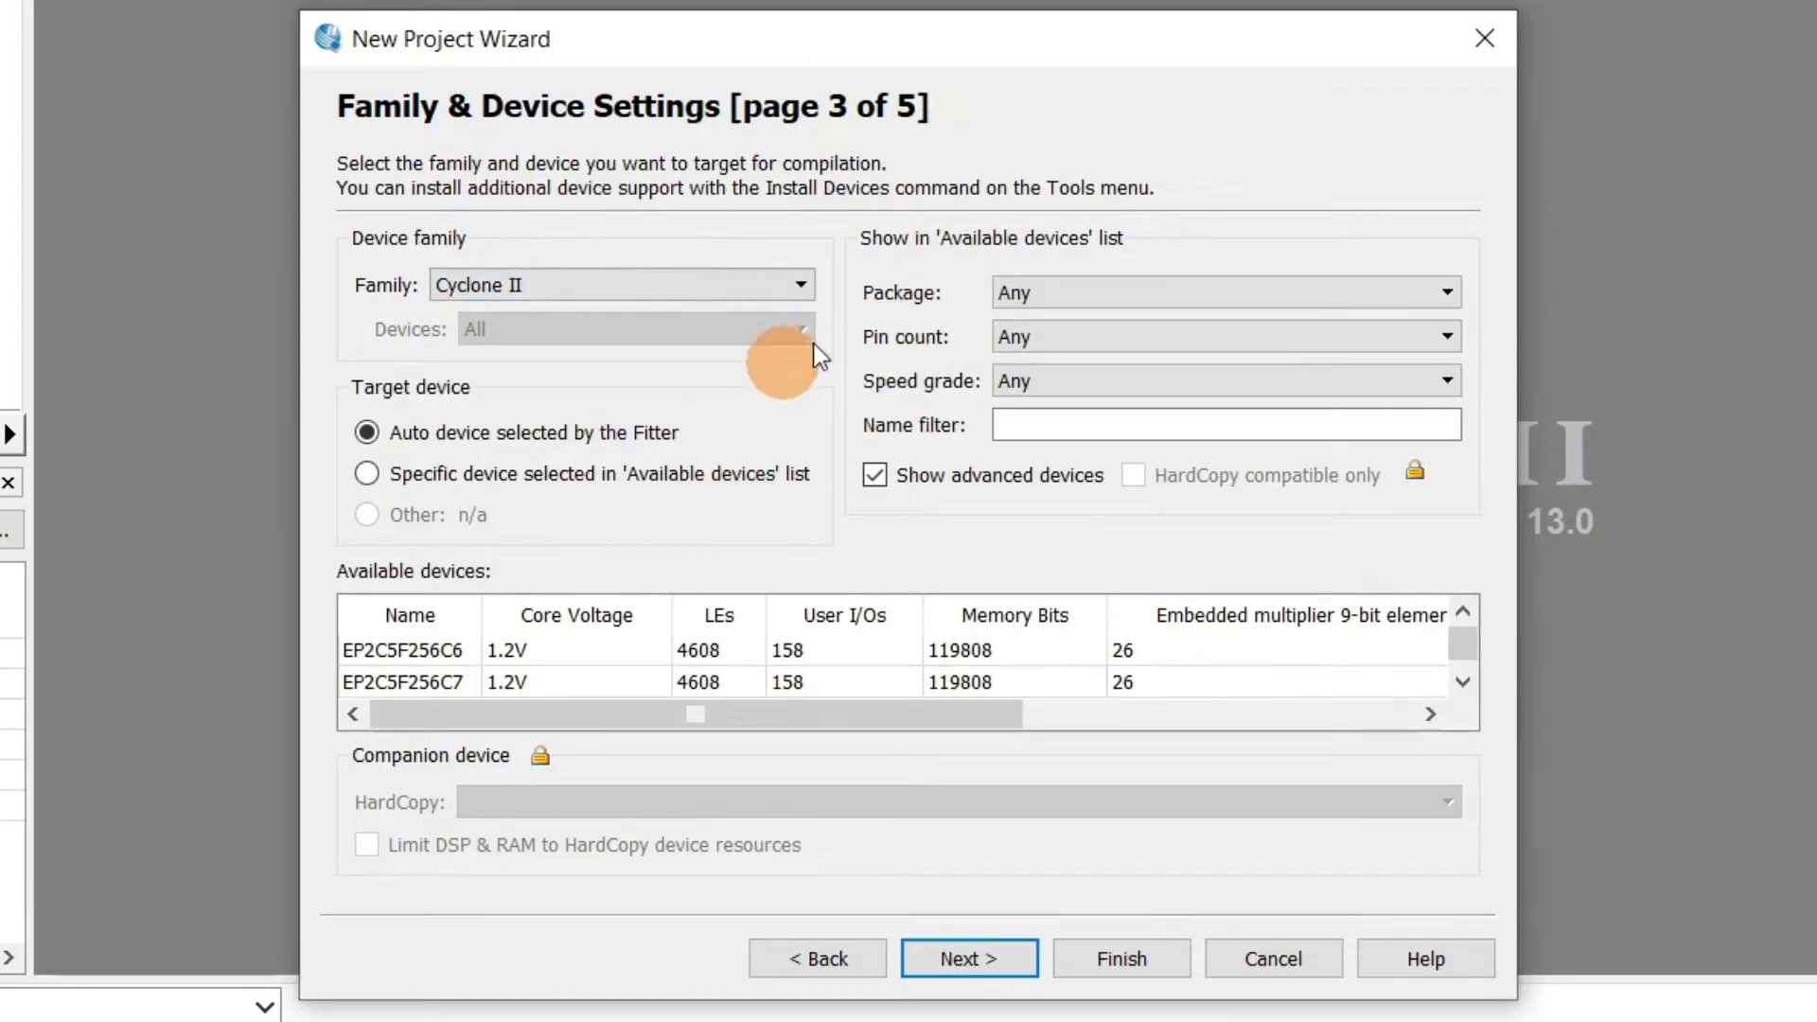
pyautogui.click(1126, 957)
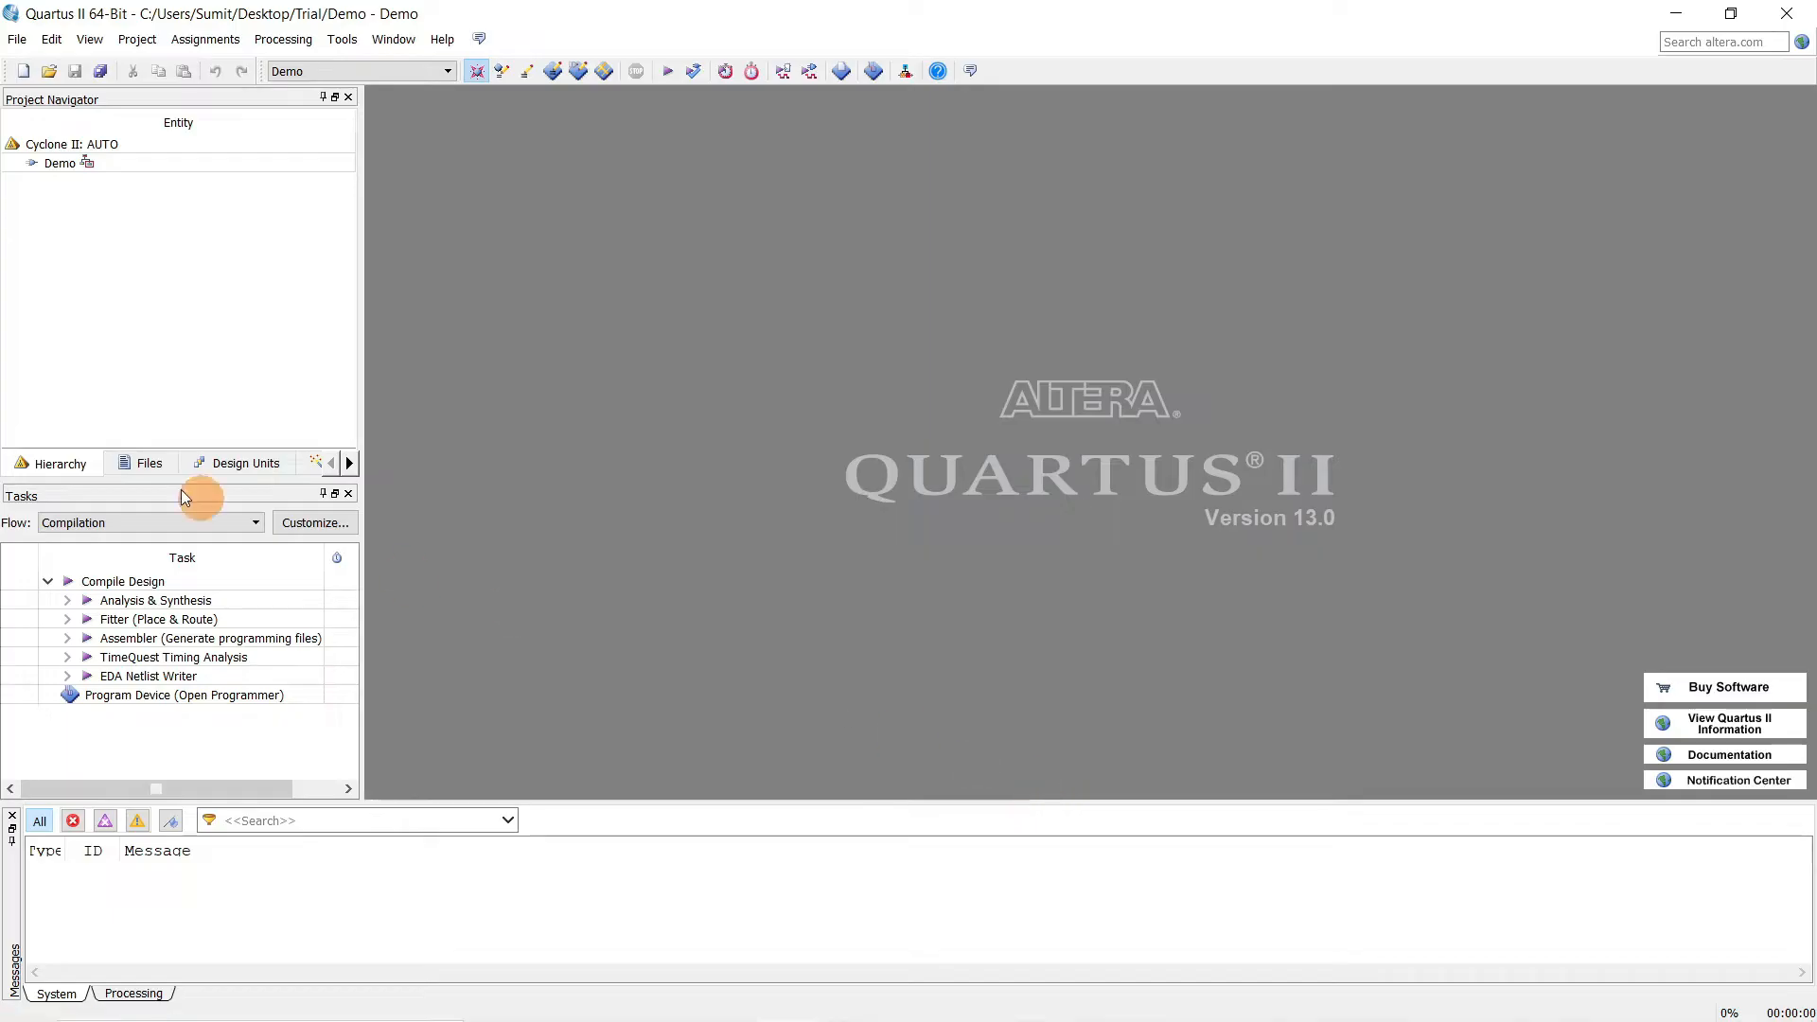
pyautogui.click(17, 43)
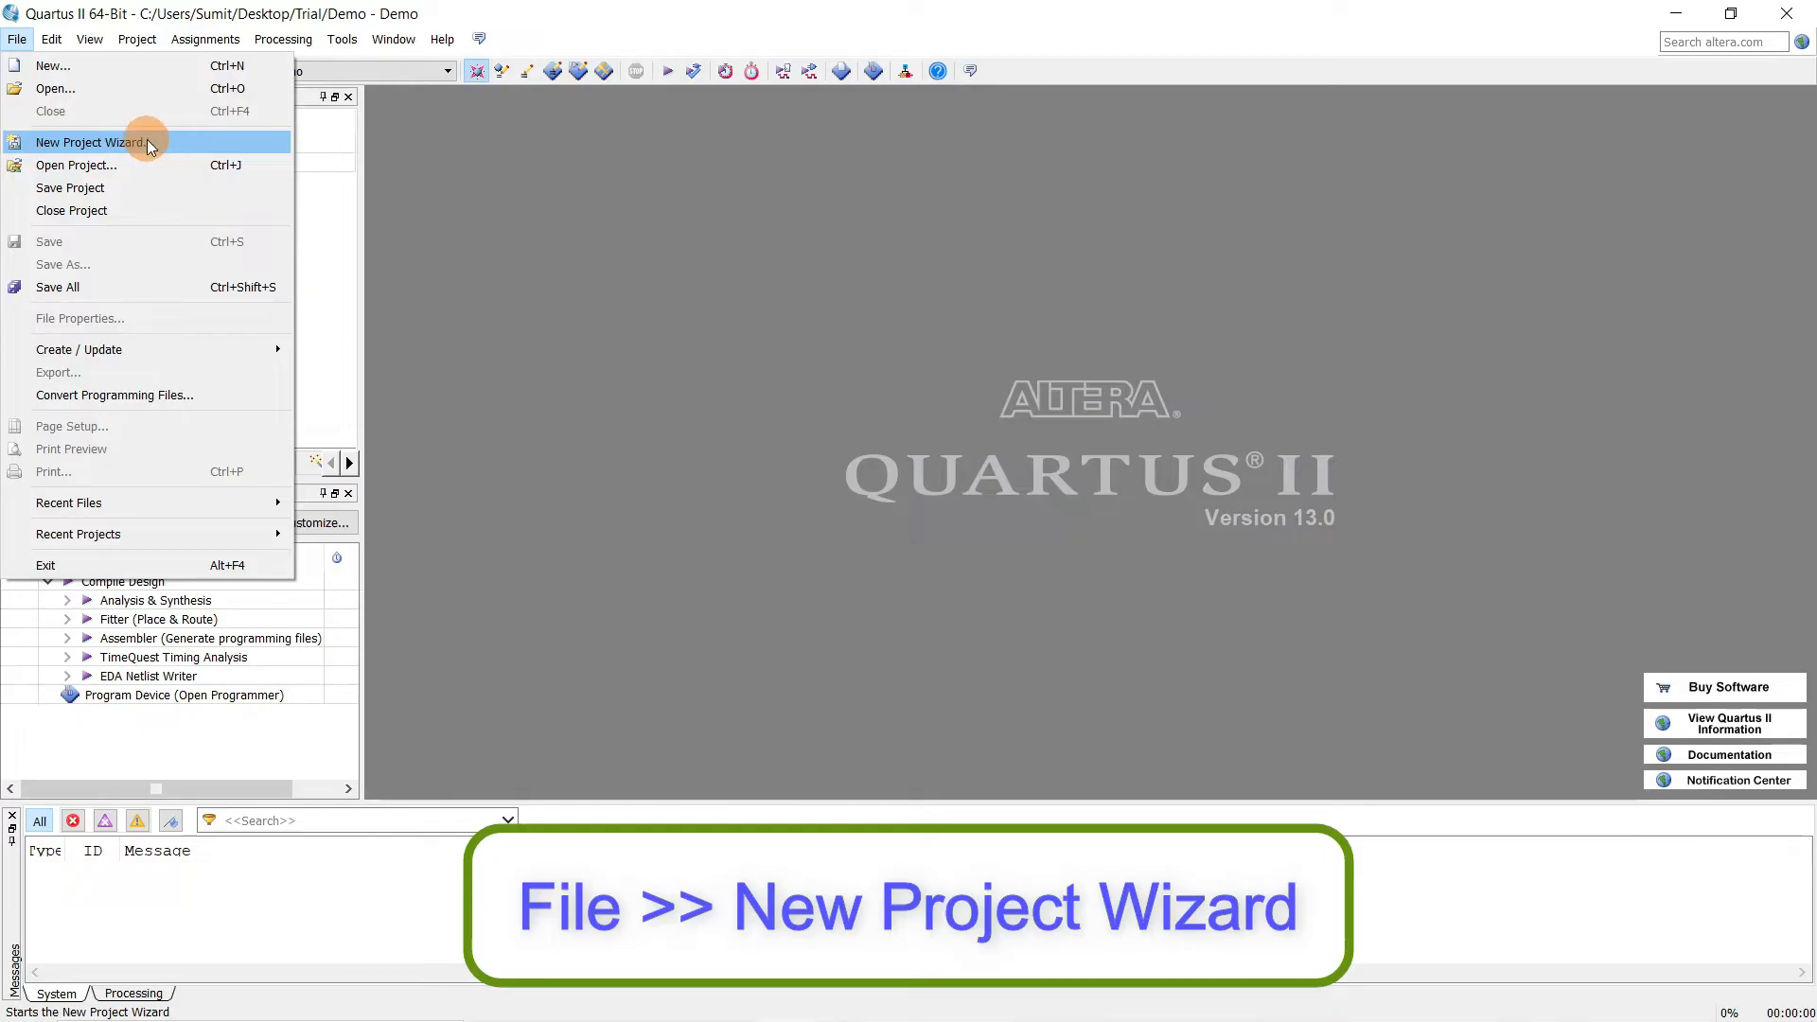
pyautogui.click(193, 165)
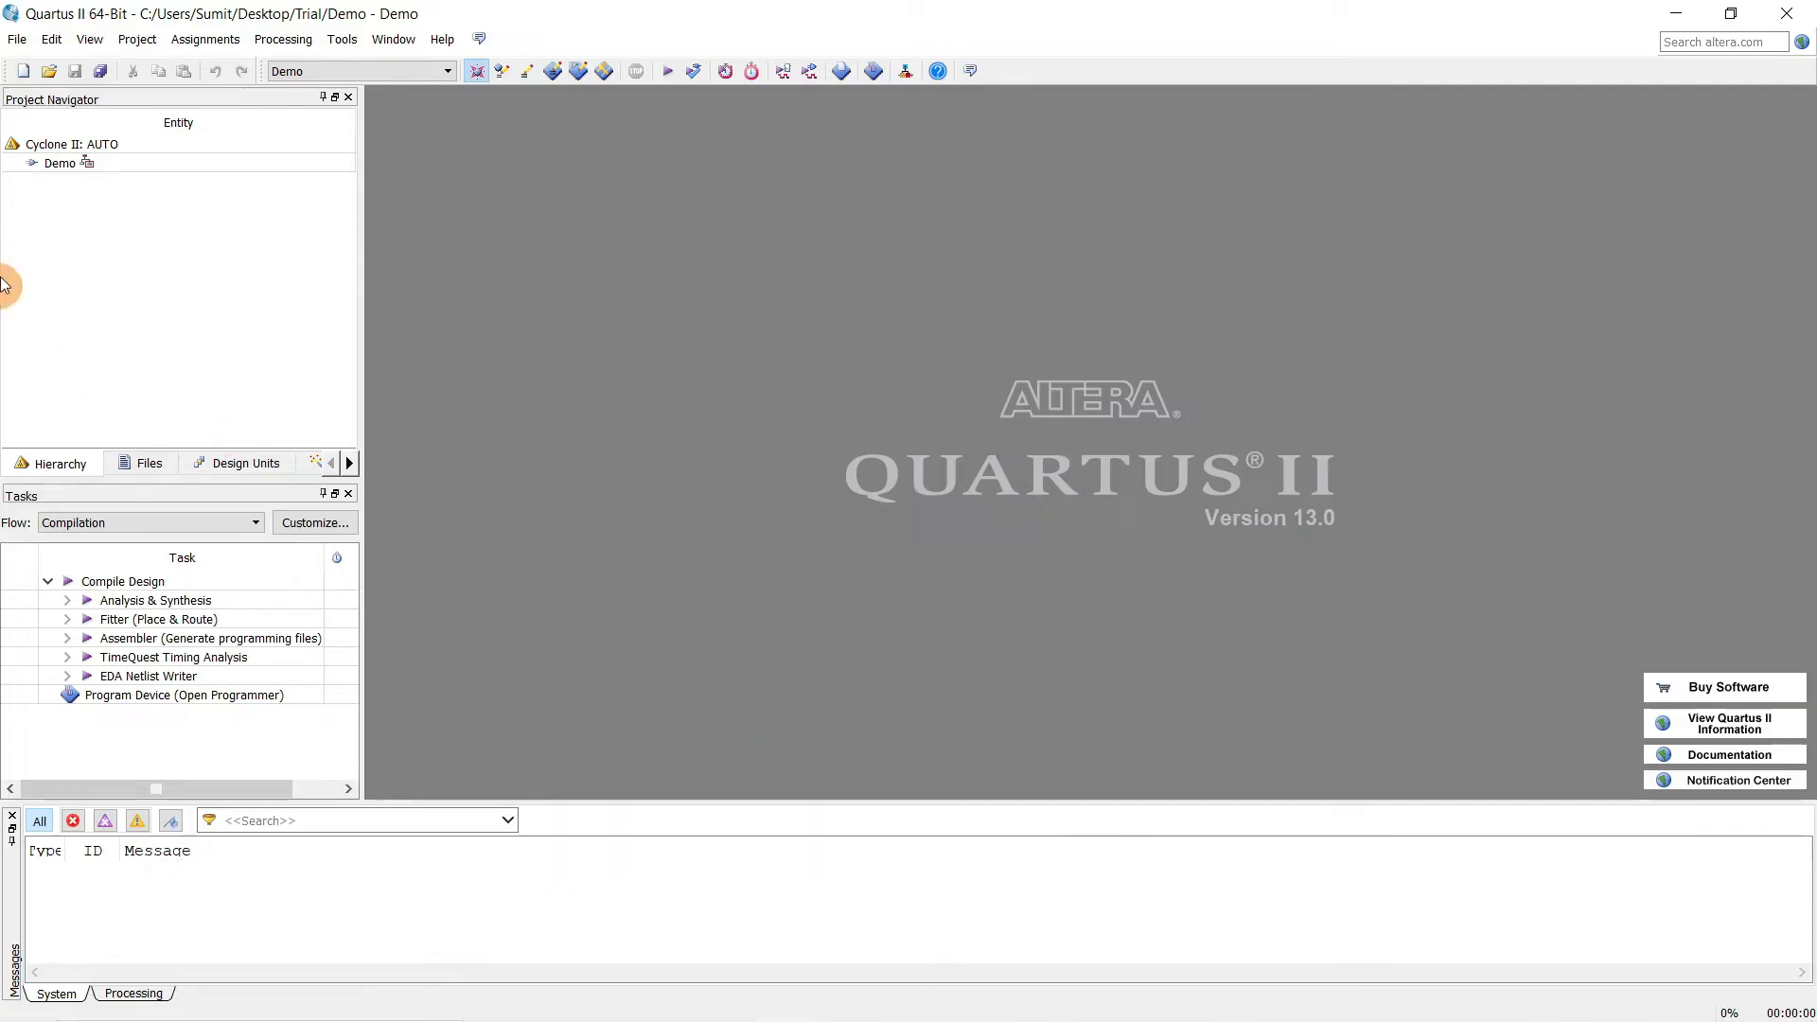
pyautogui.click(16, 41)
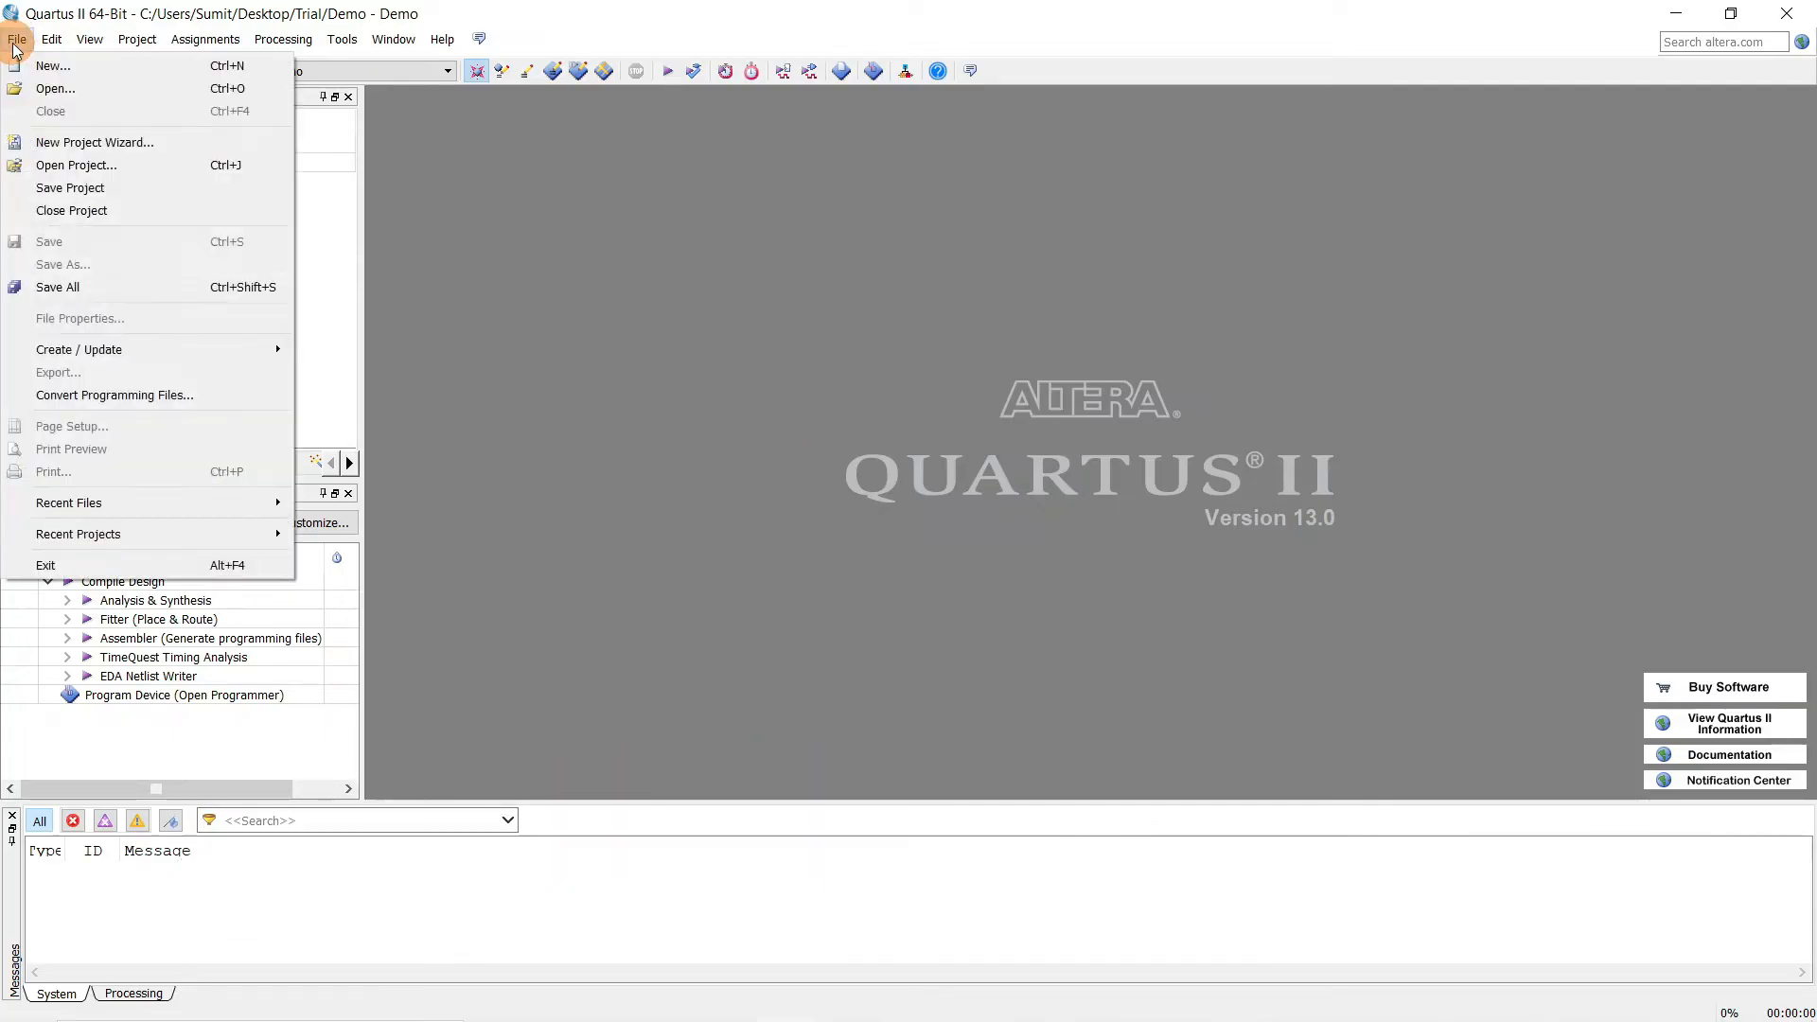
pyautogui.click(54, 65)
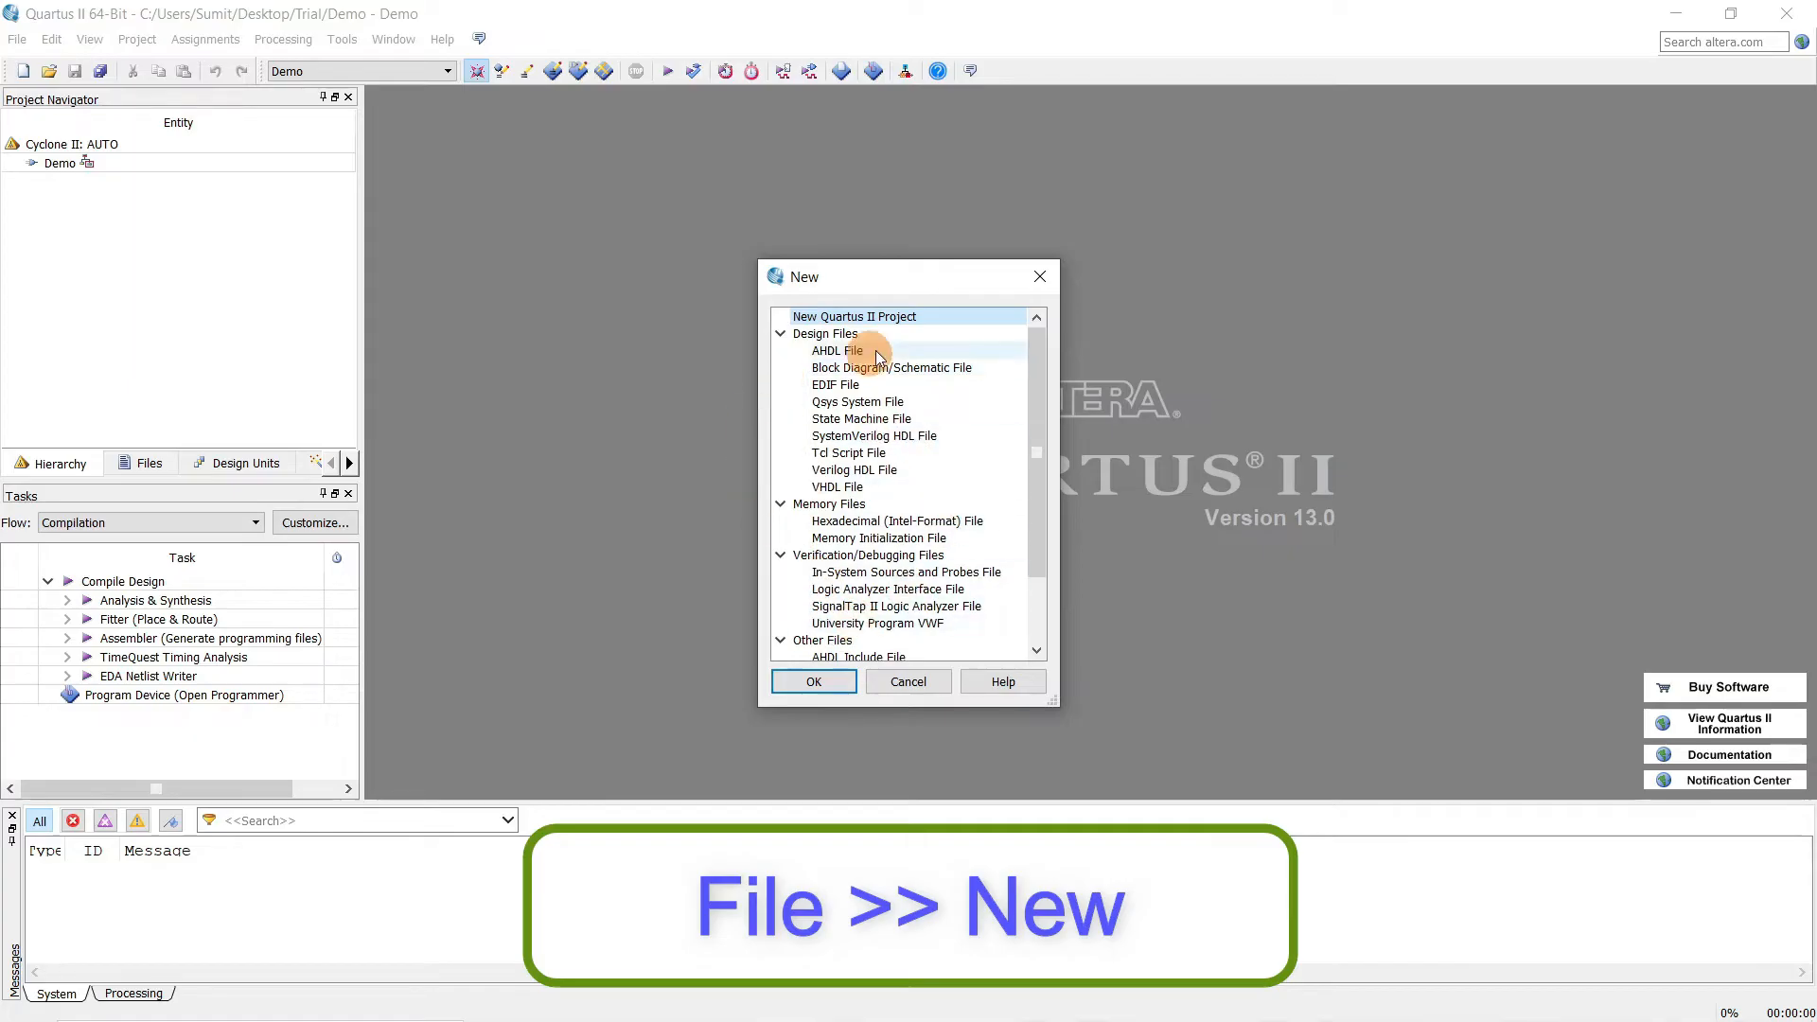
pyautogui.click(1040, 276)
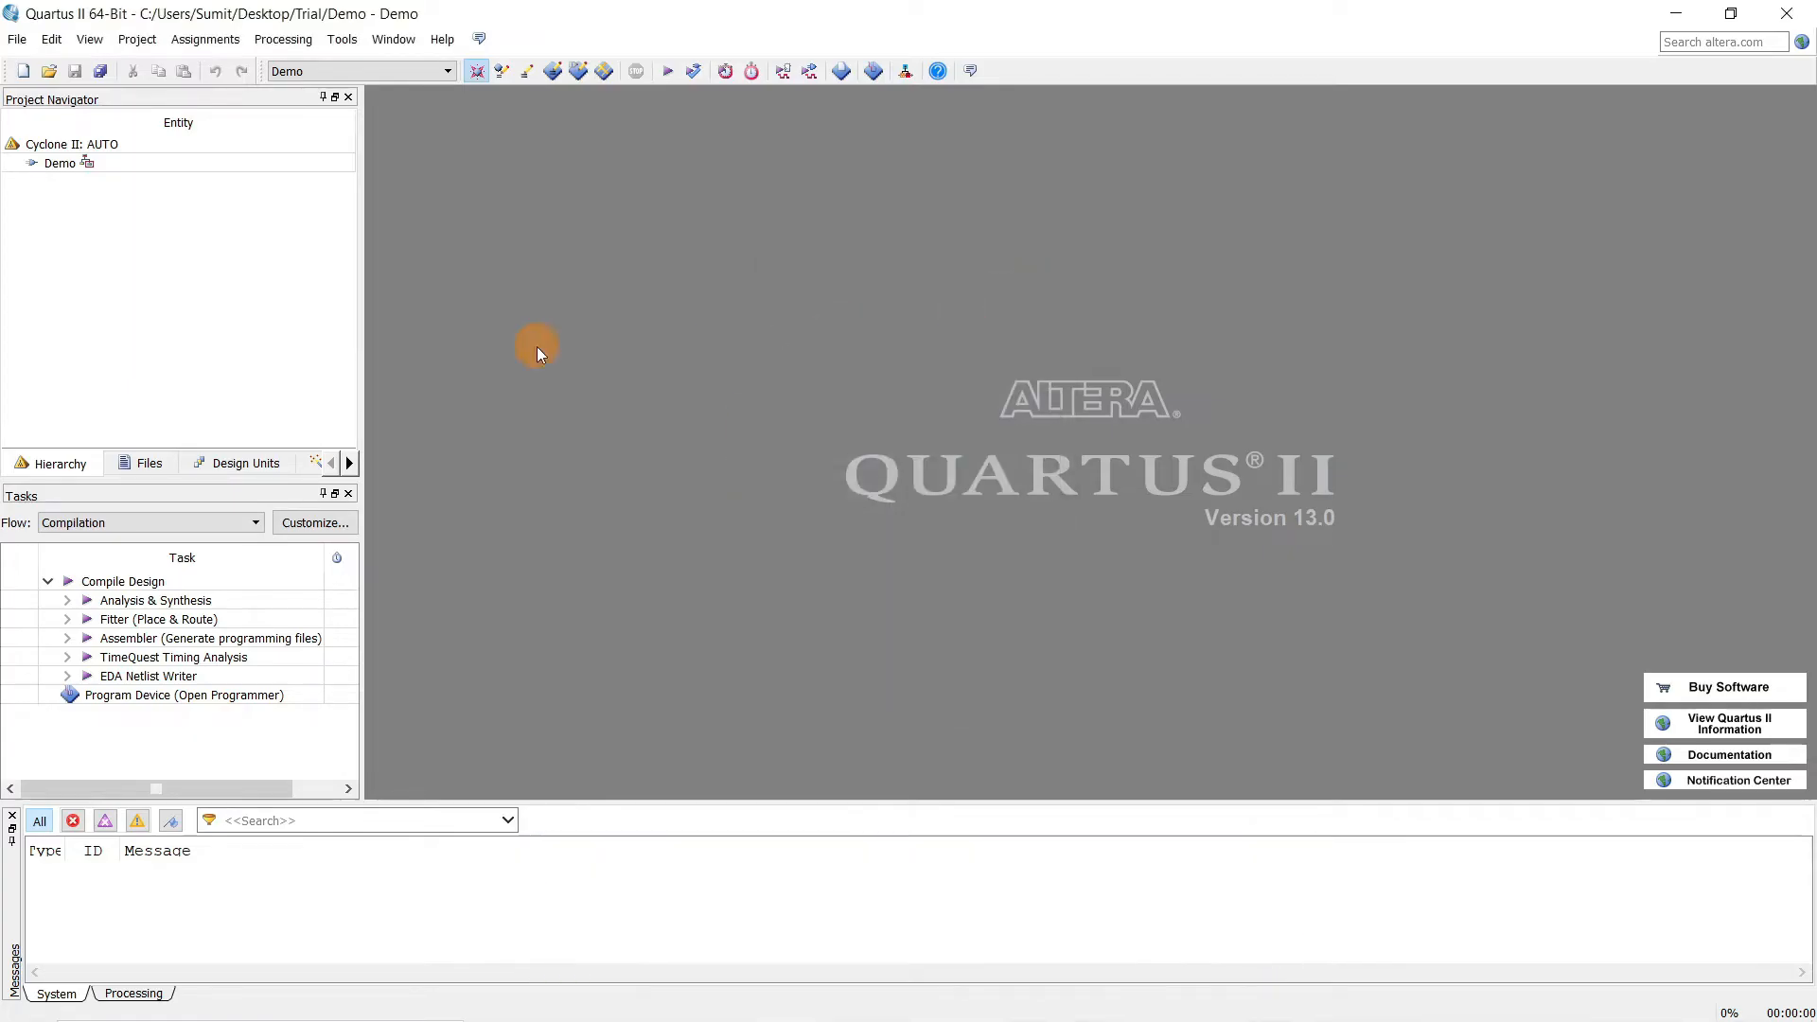
# Create a new Block Diagram/Schematic File and detach it into its own maximized window.
pyautogui.click(26, 76)
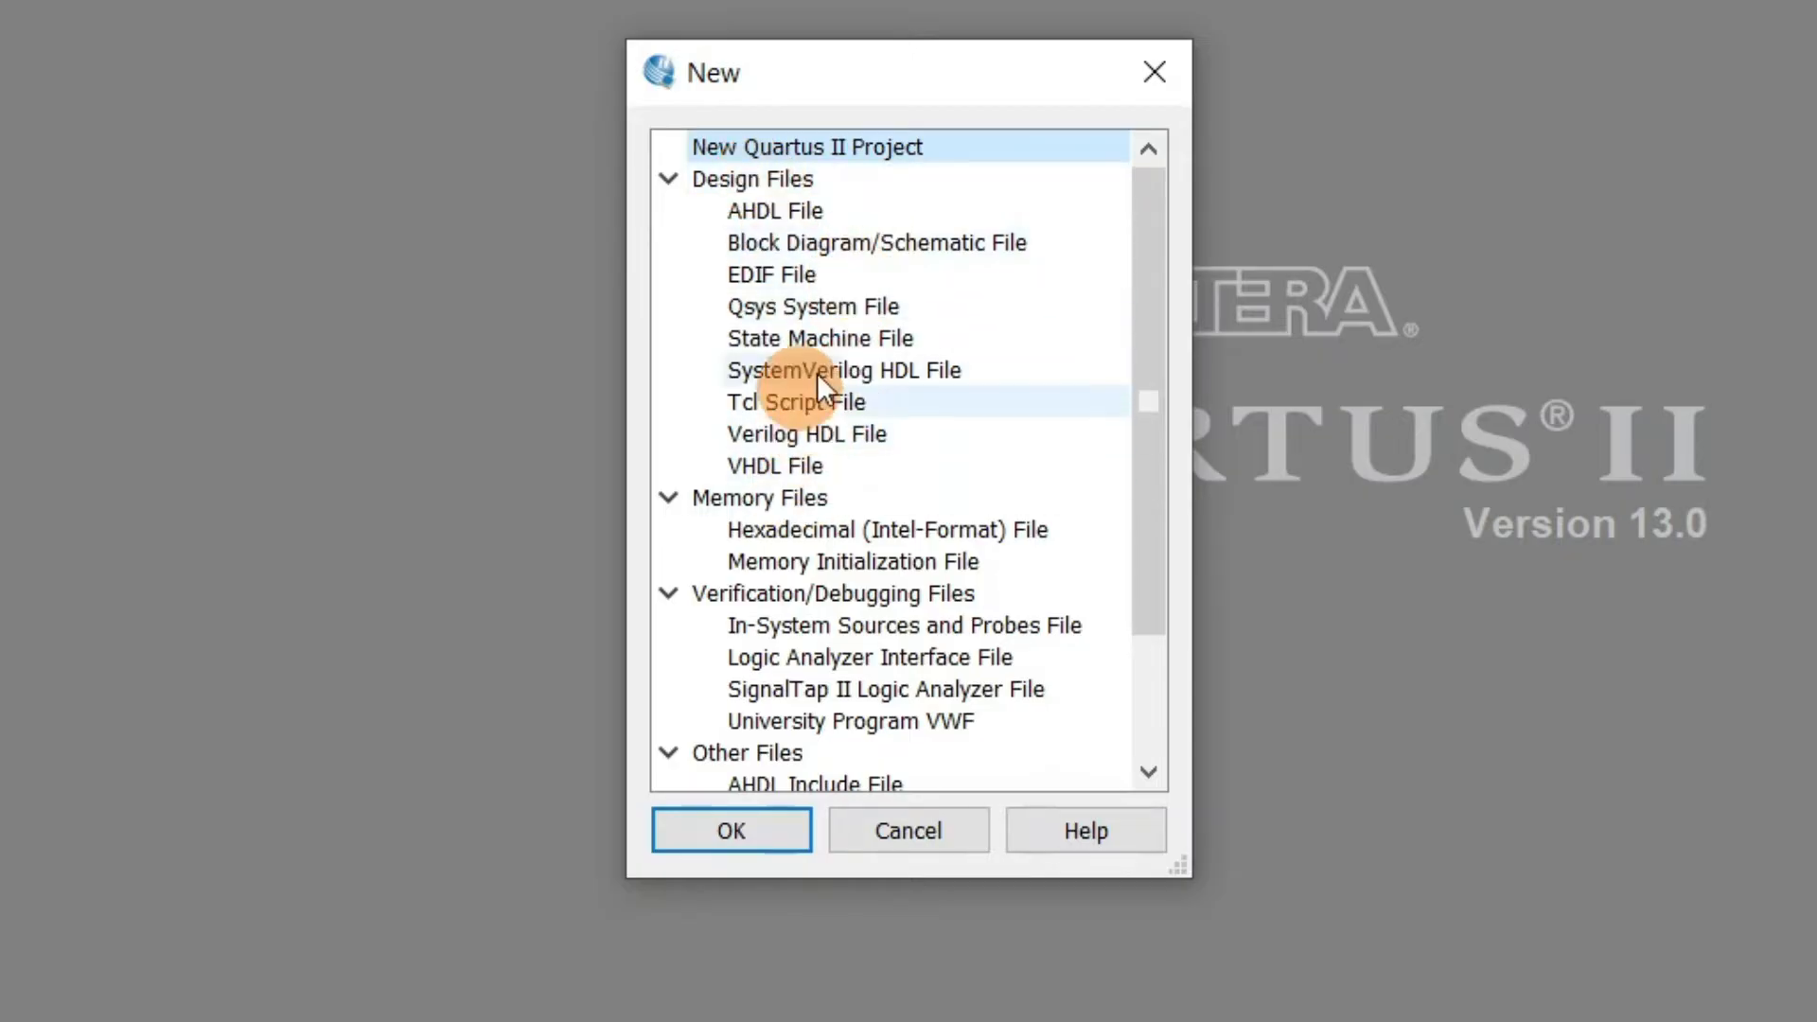
pyautogui.click(912, 242)
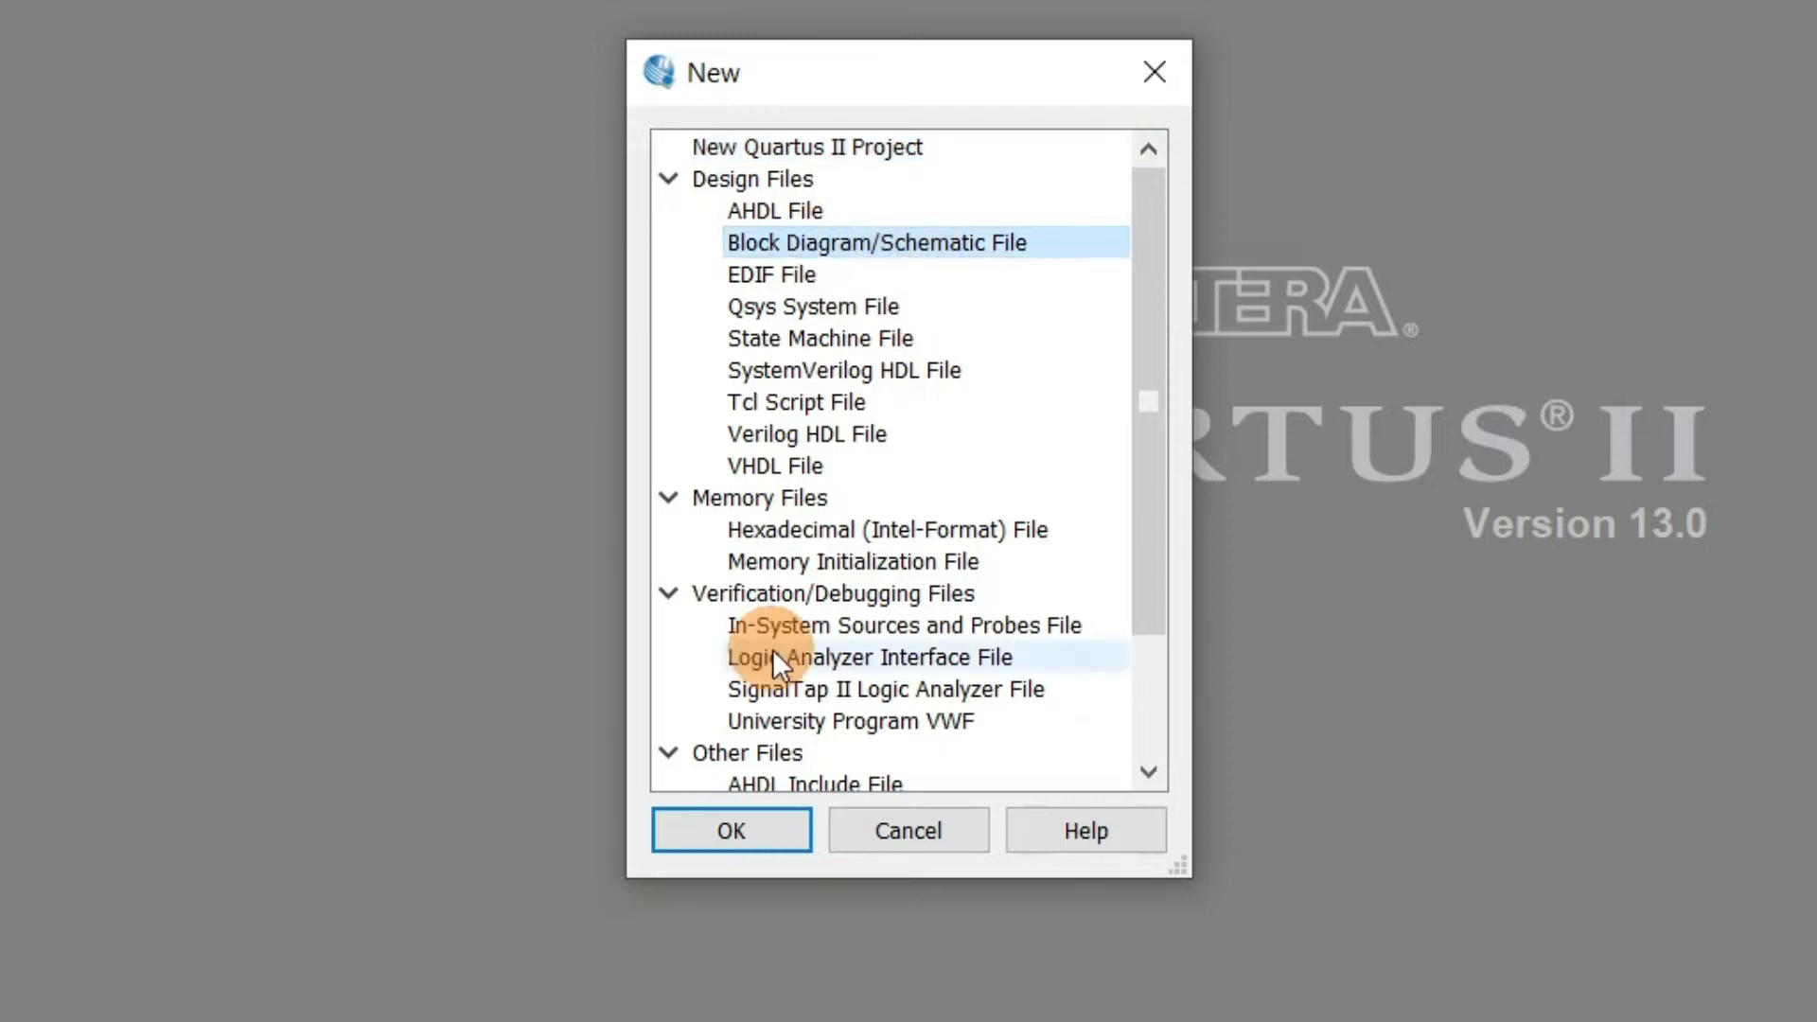
pyautogui.click(764, 832)
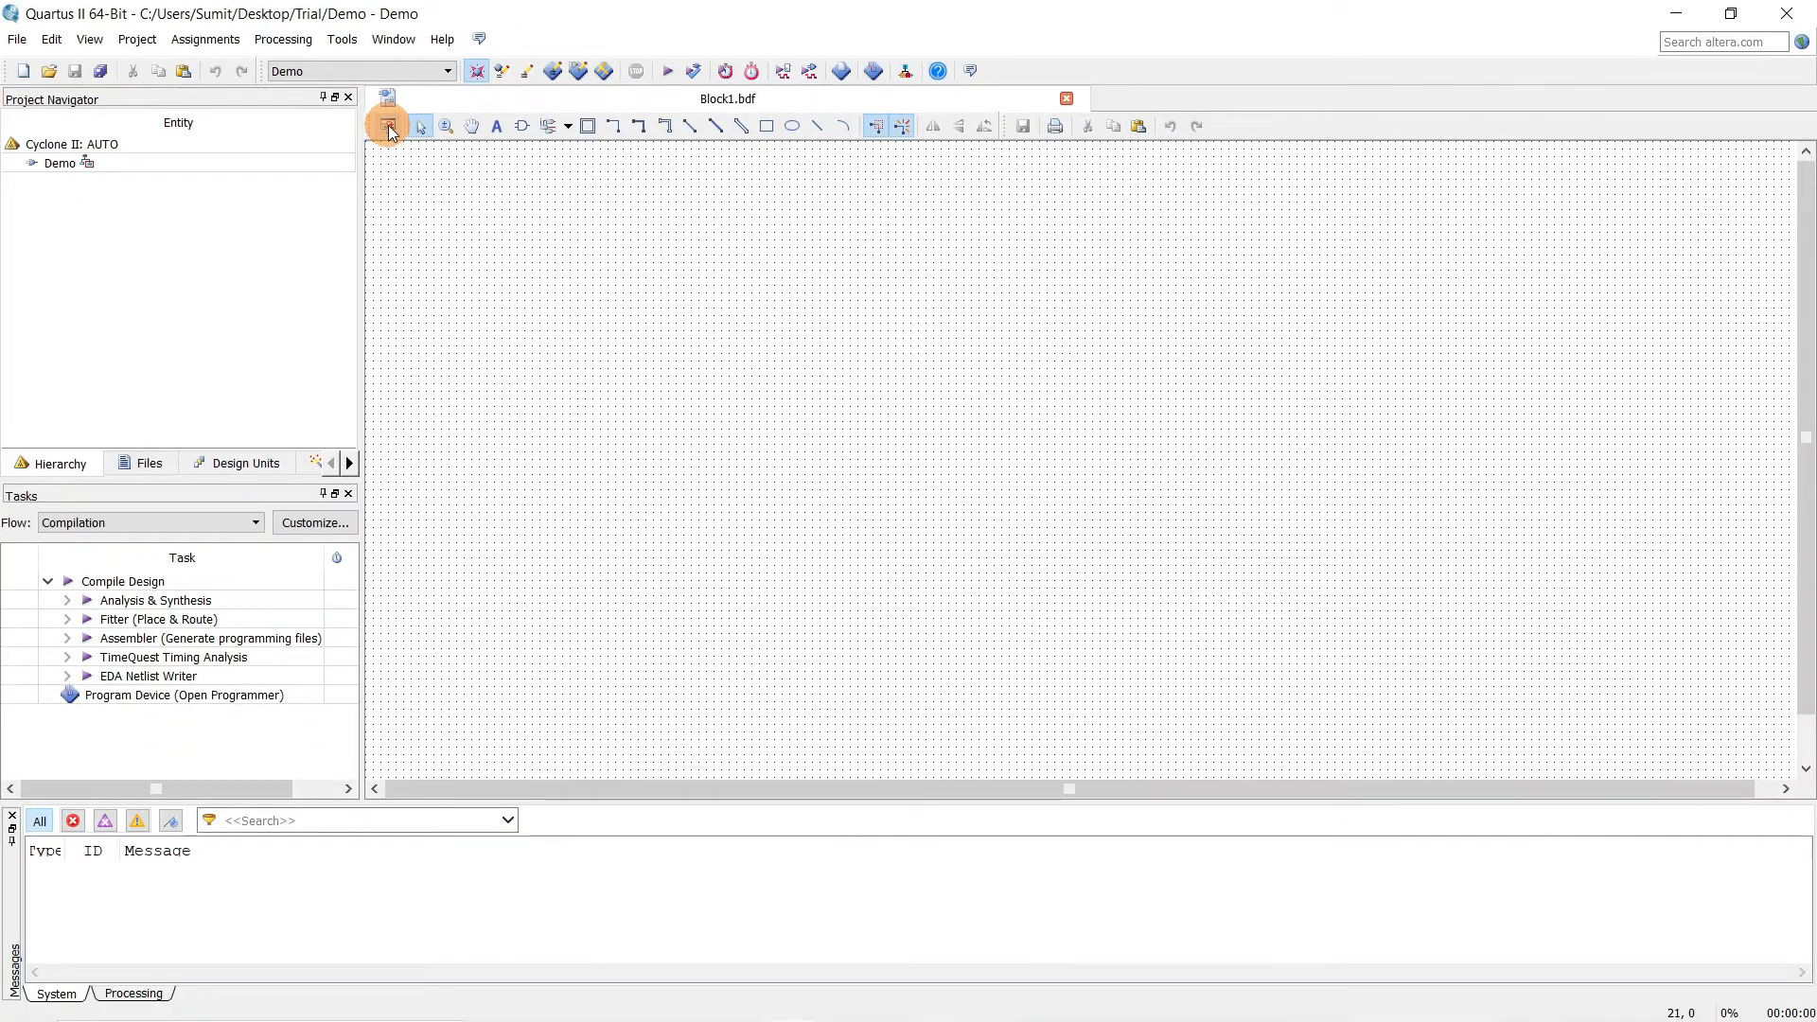
pyautogui.click(388, 126)
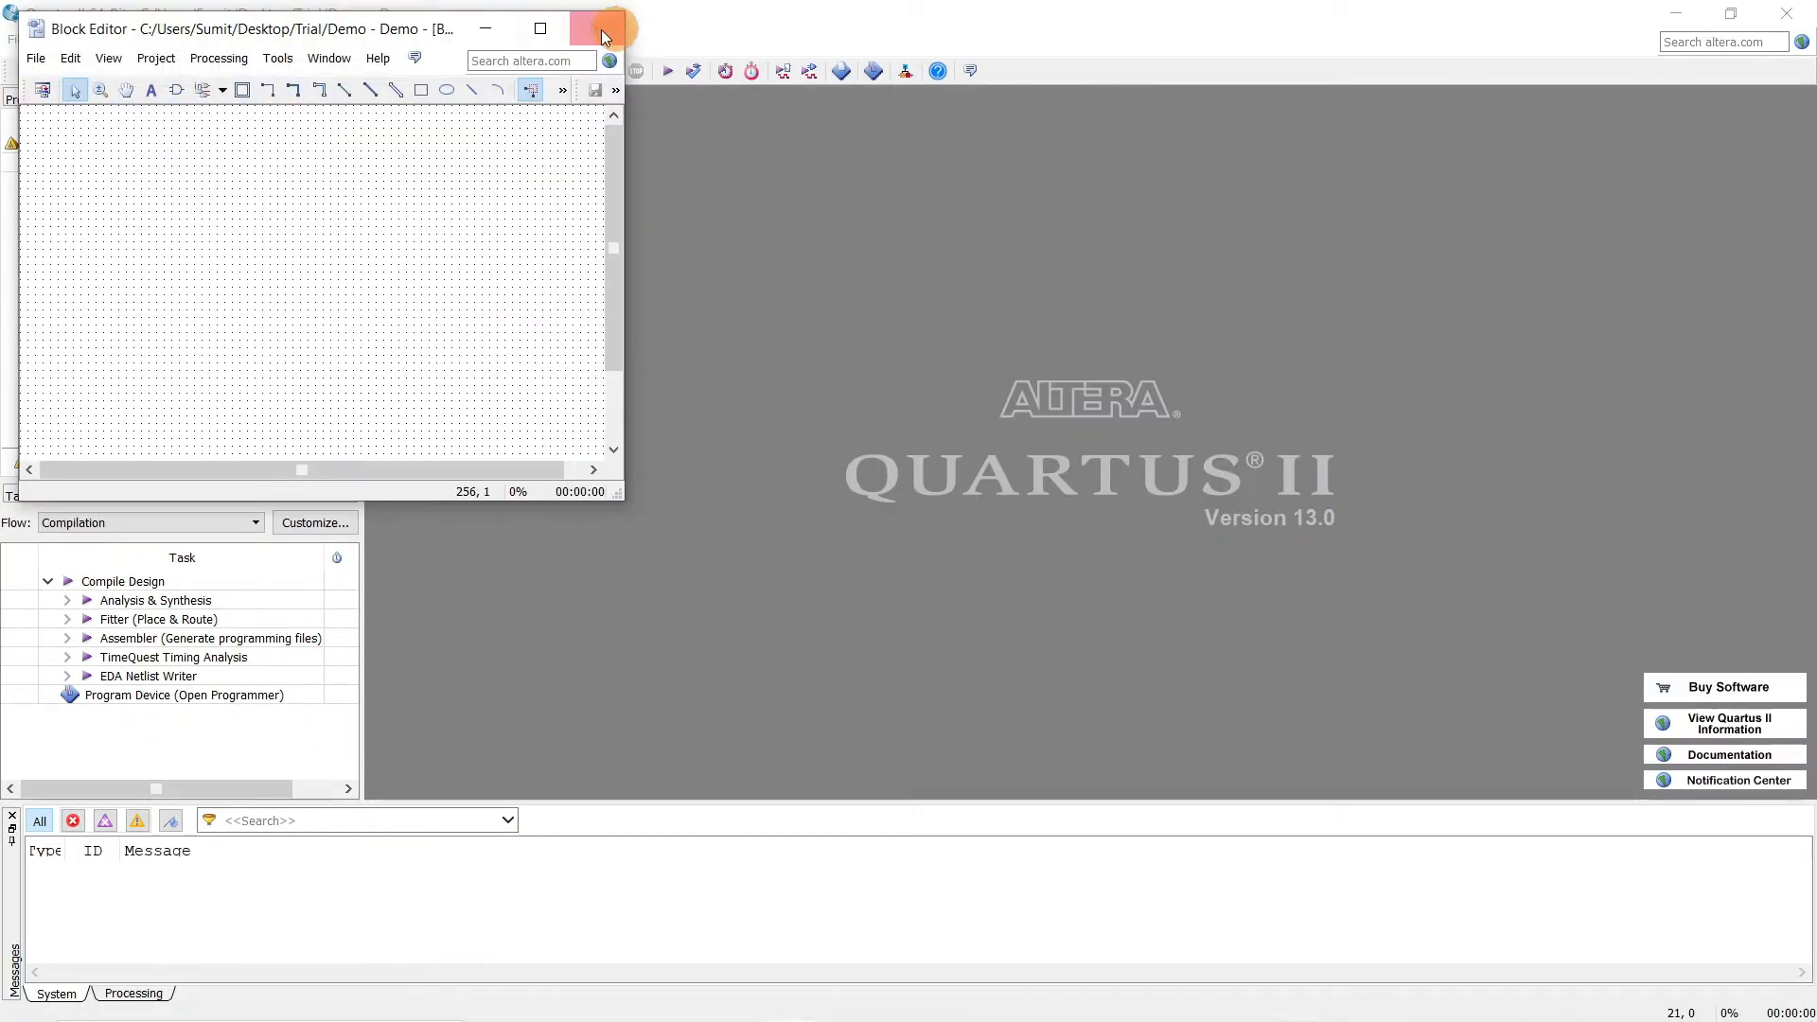
pyautogui.click(547, 32)
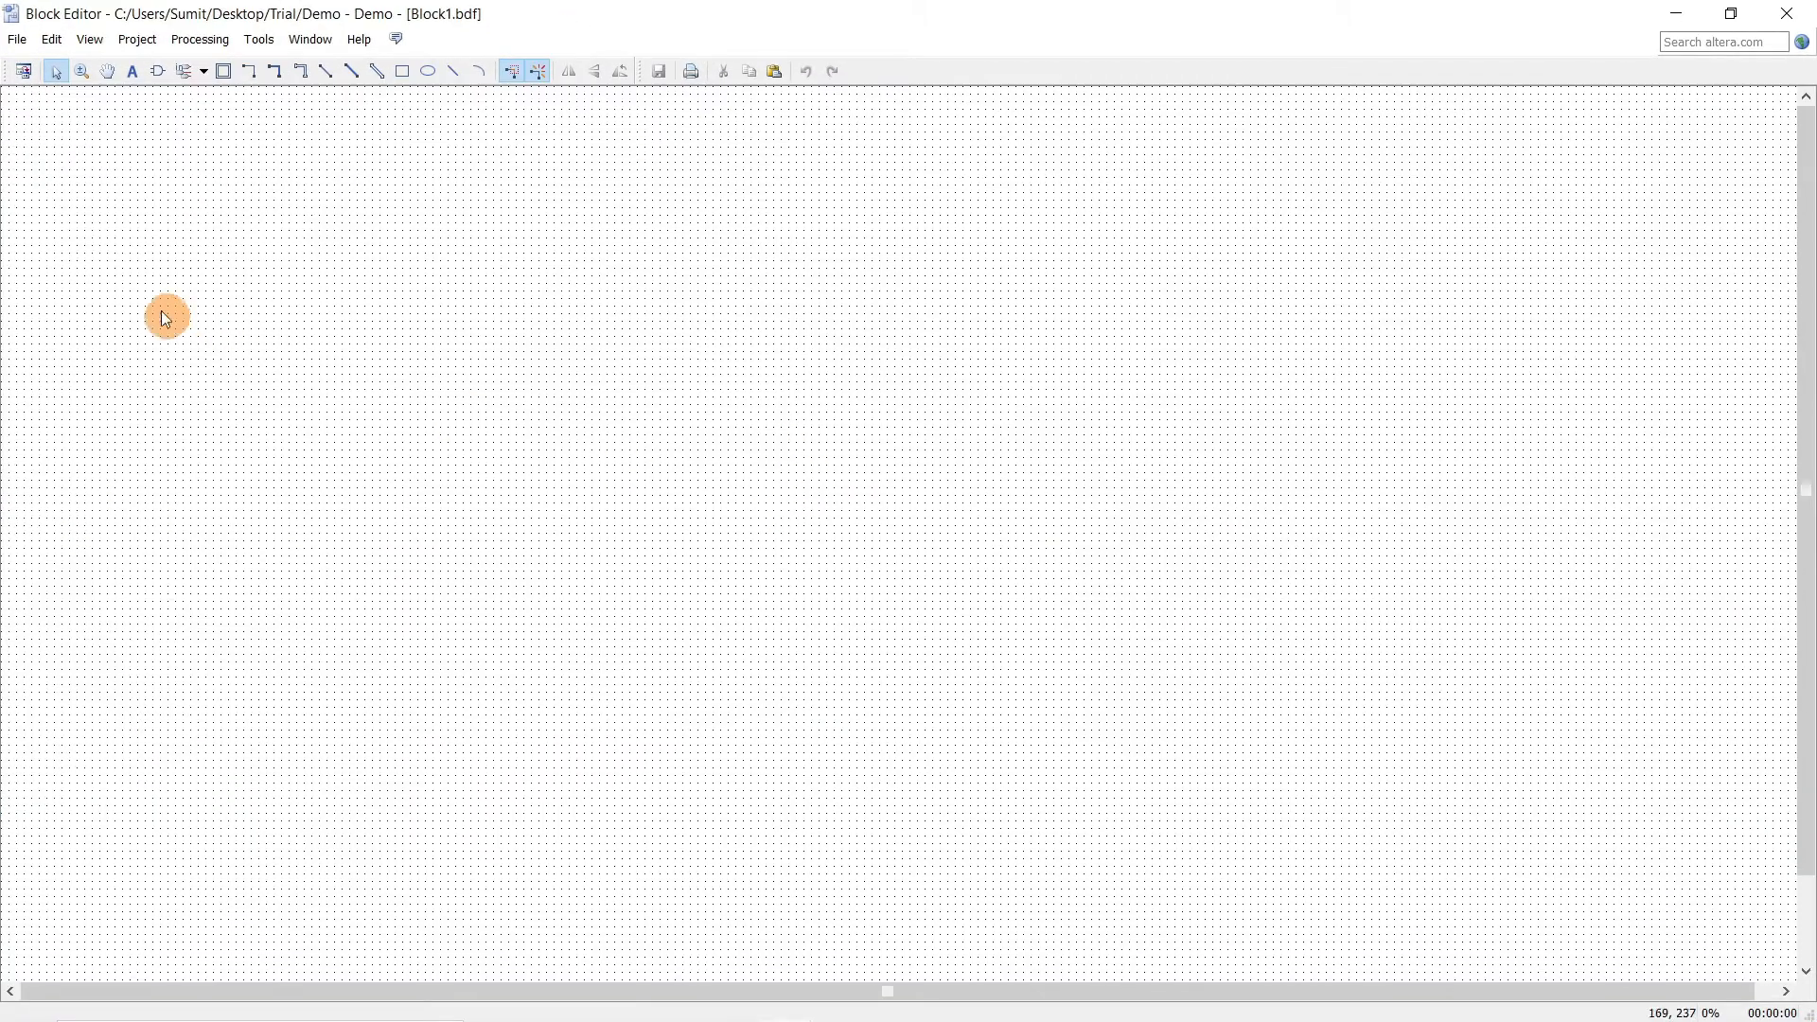
# Pick the two-input AND gate symbol, and2, from the primitives logic library for repeated insertion.
pyautogui.click(85, 76)
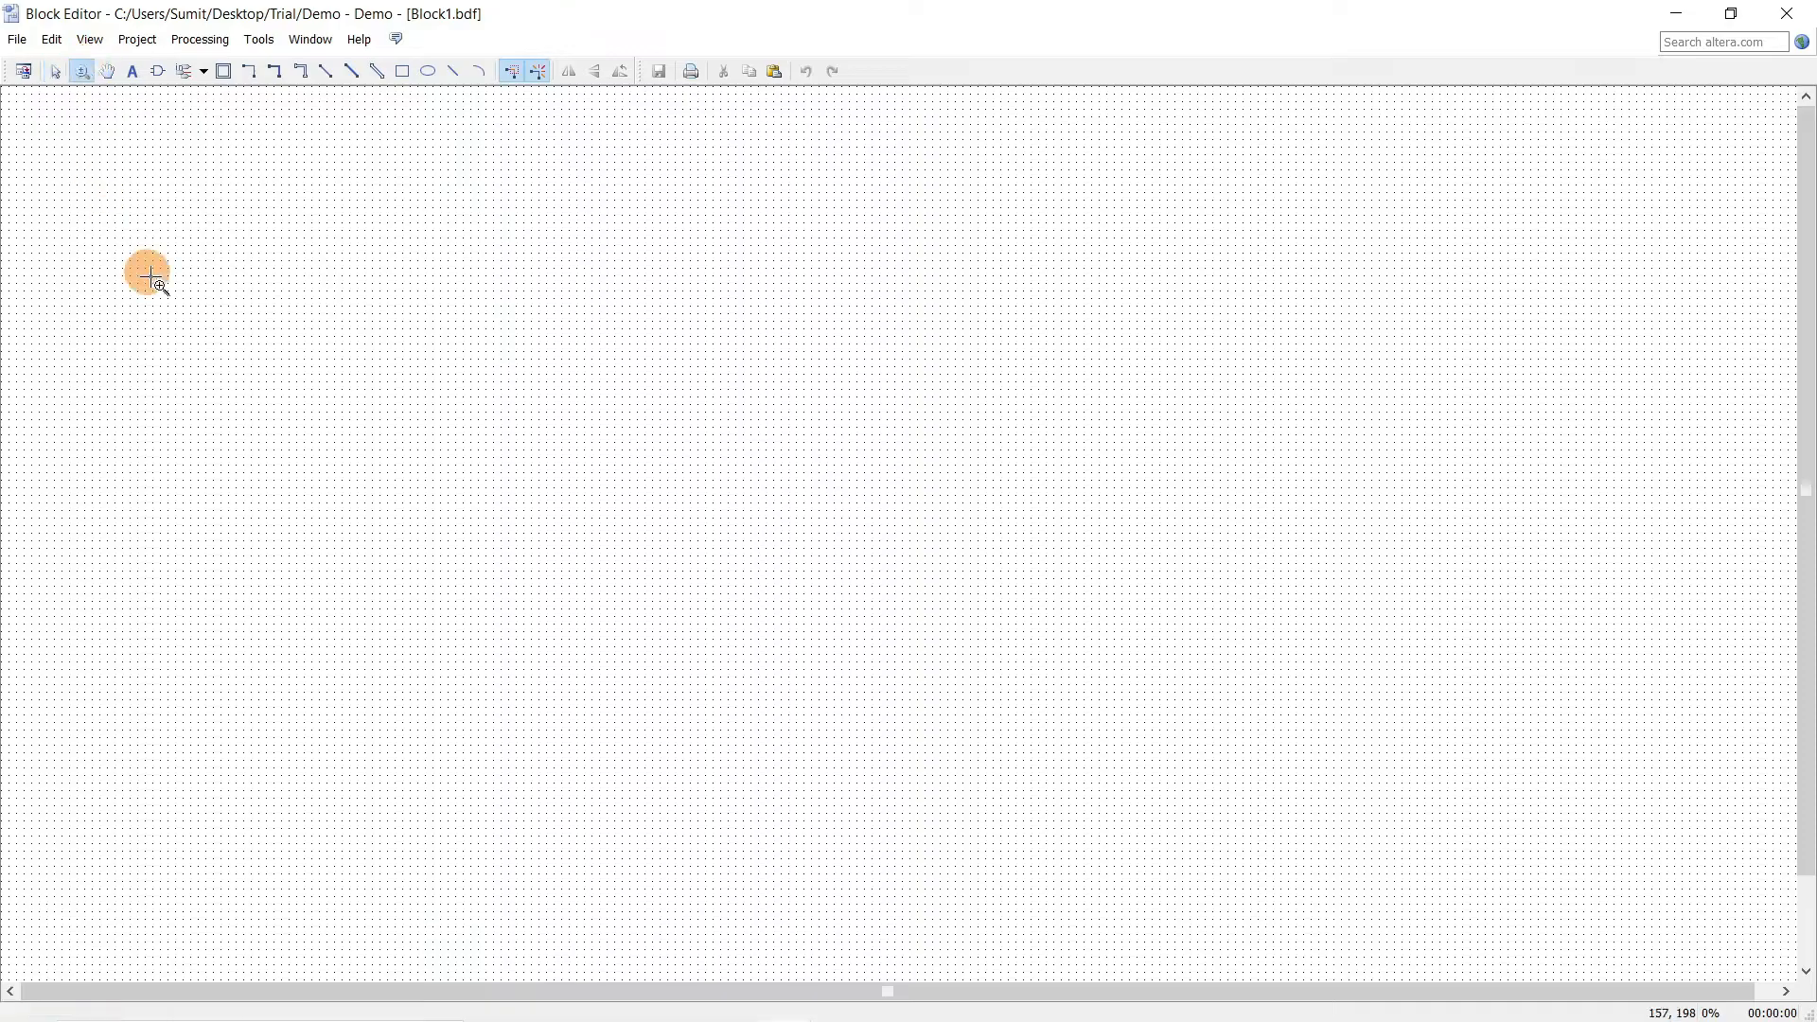
pyautogui.moveTo(141, 196); pyautogui.dragTo(1227, 610)
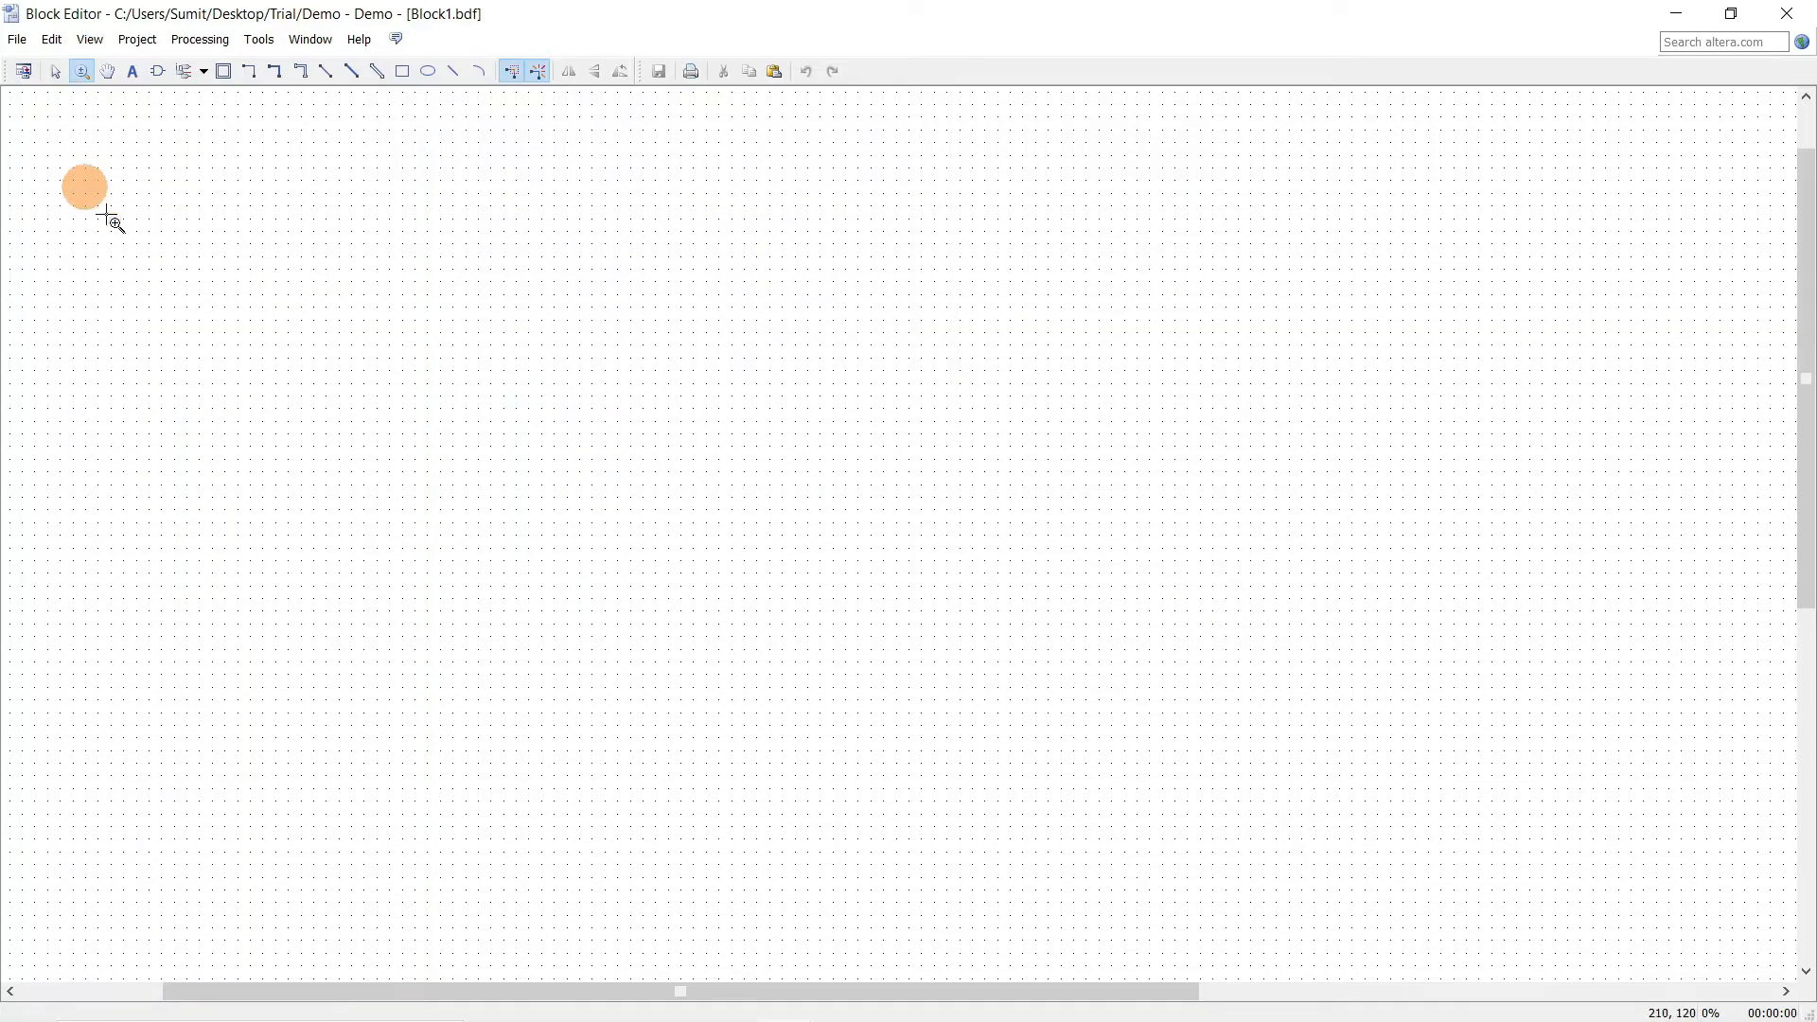
pyautogui.click(55, 72)
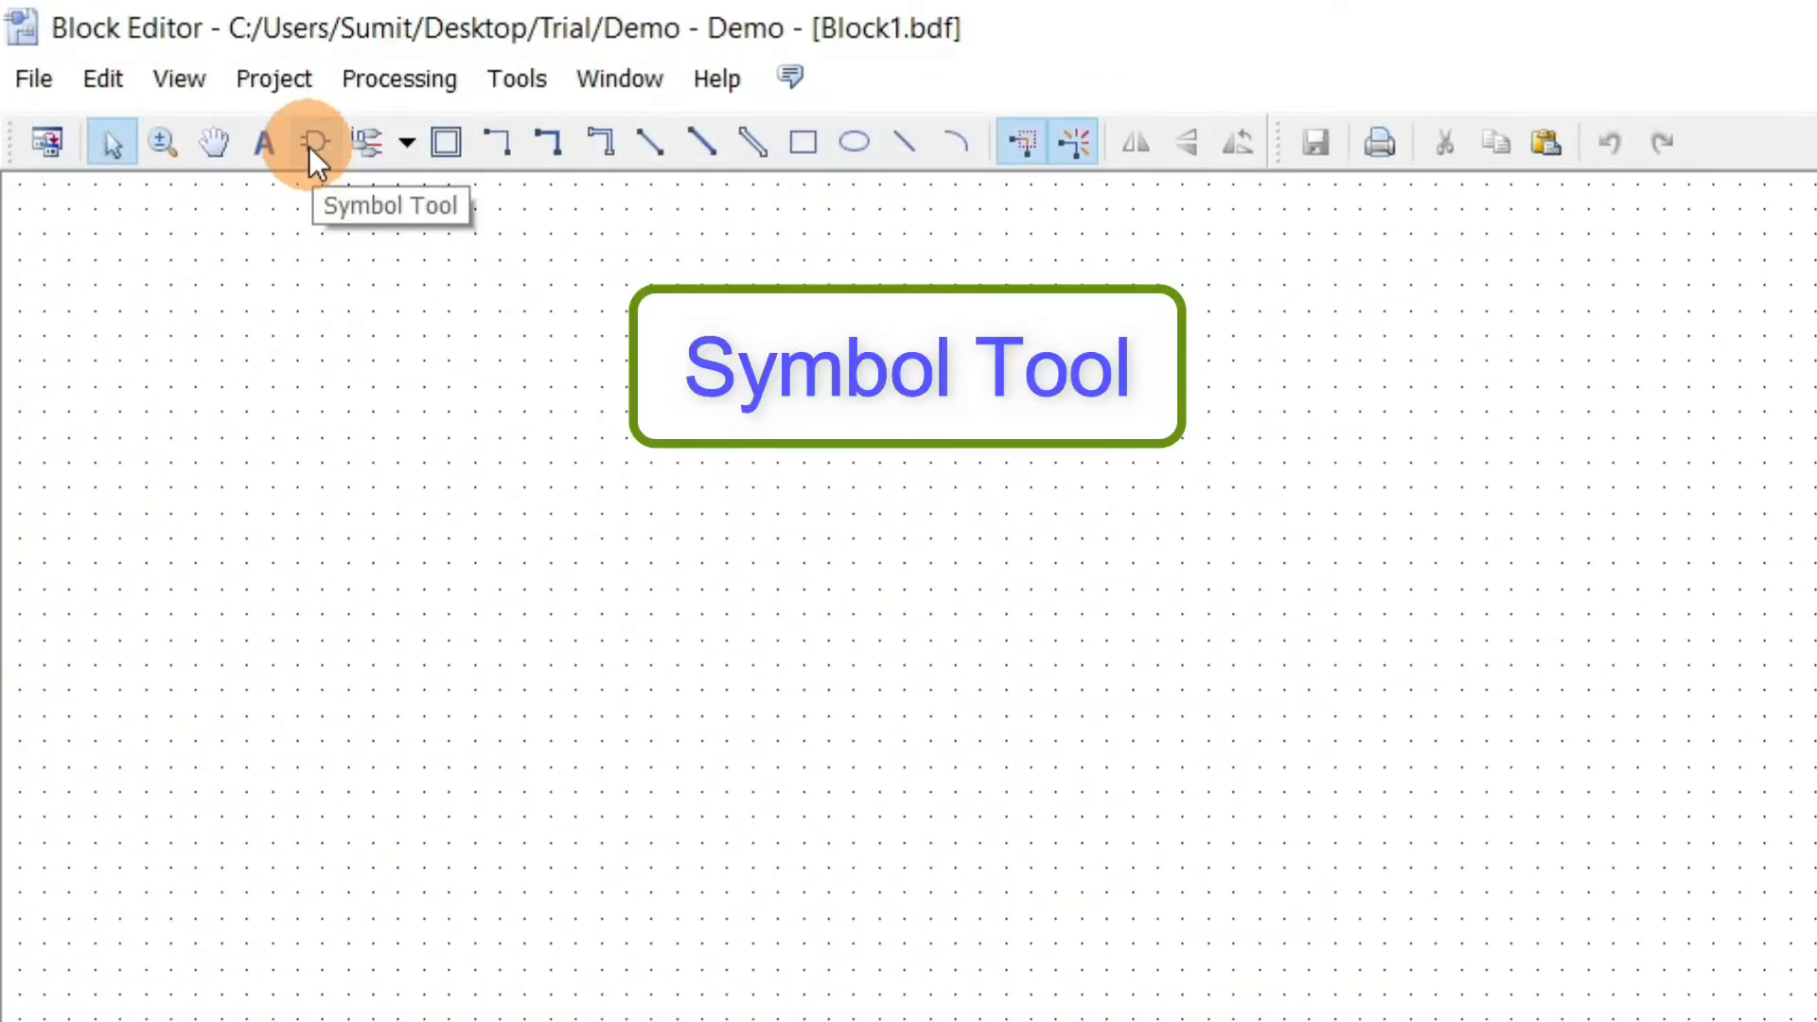
pyautogui.click(313, 144)
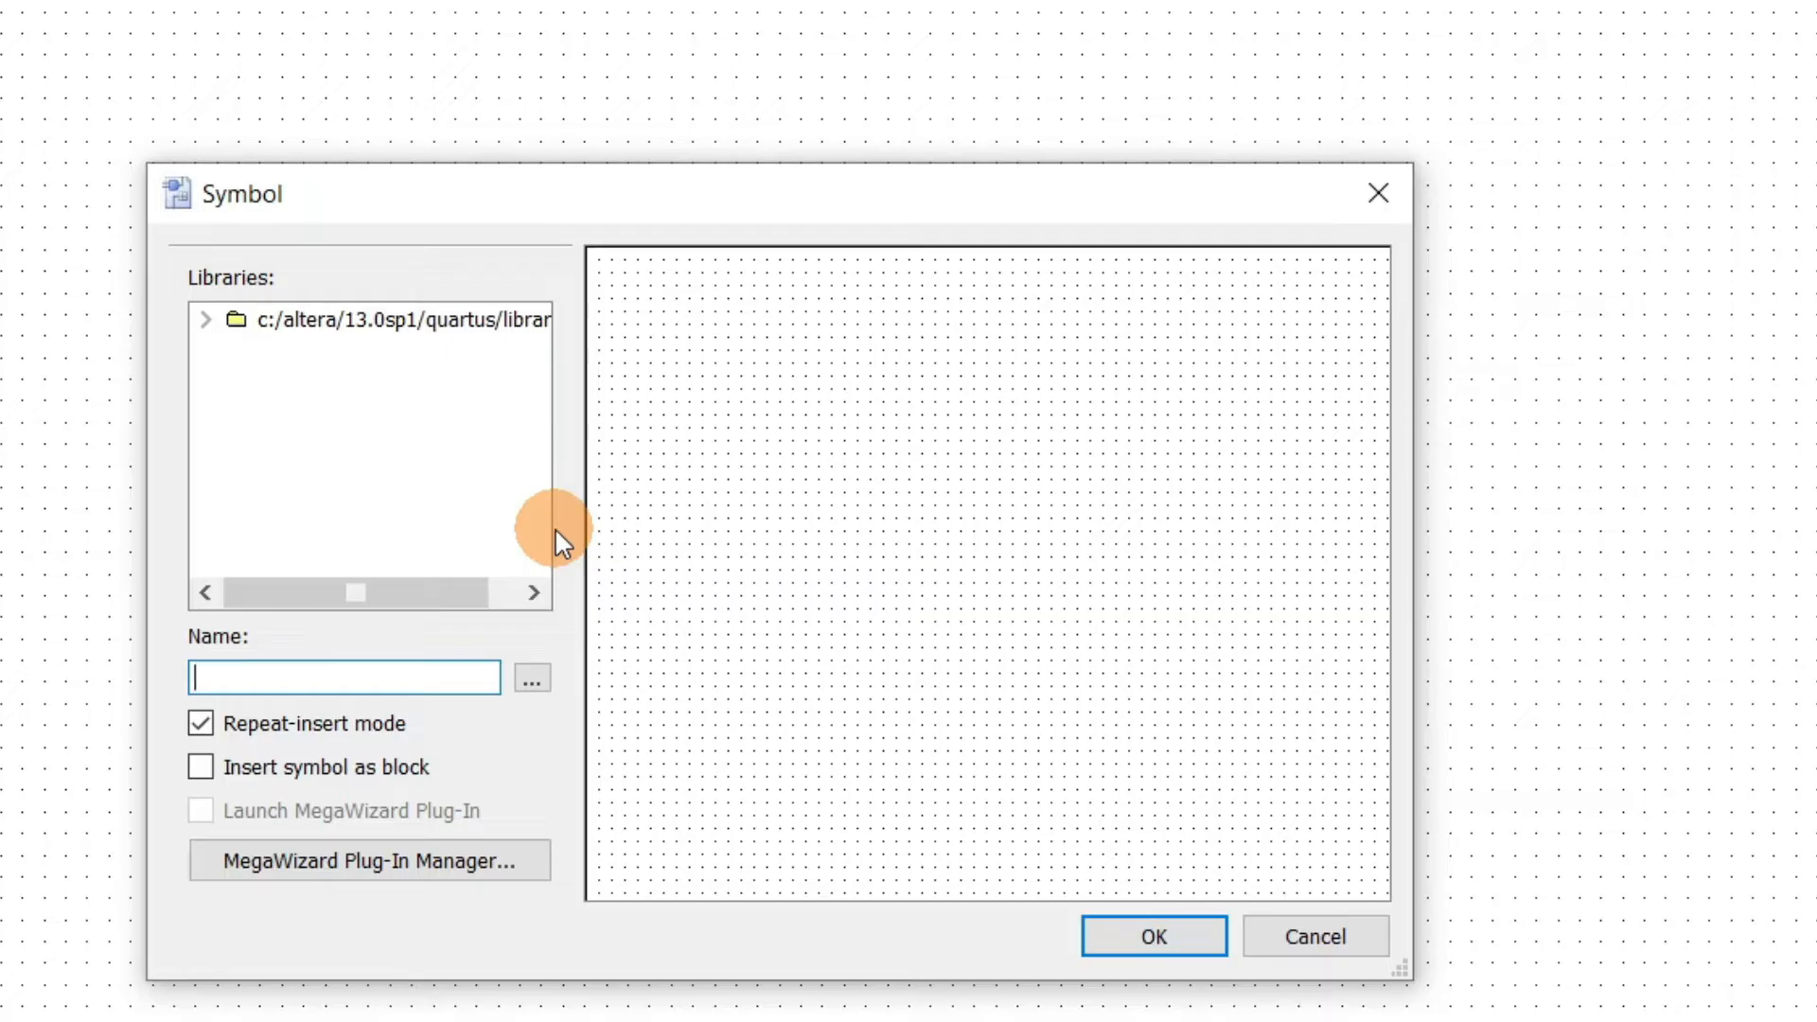
pyautogui.click(205, 320)
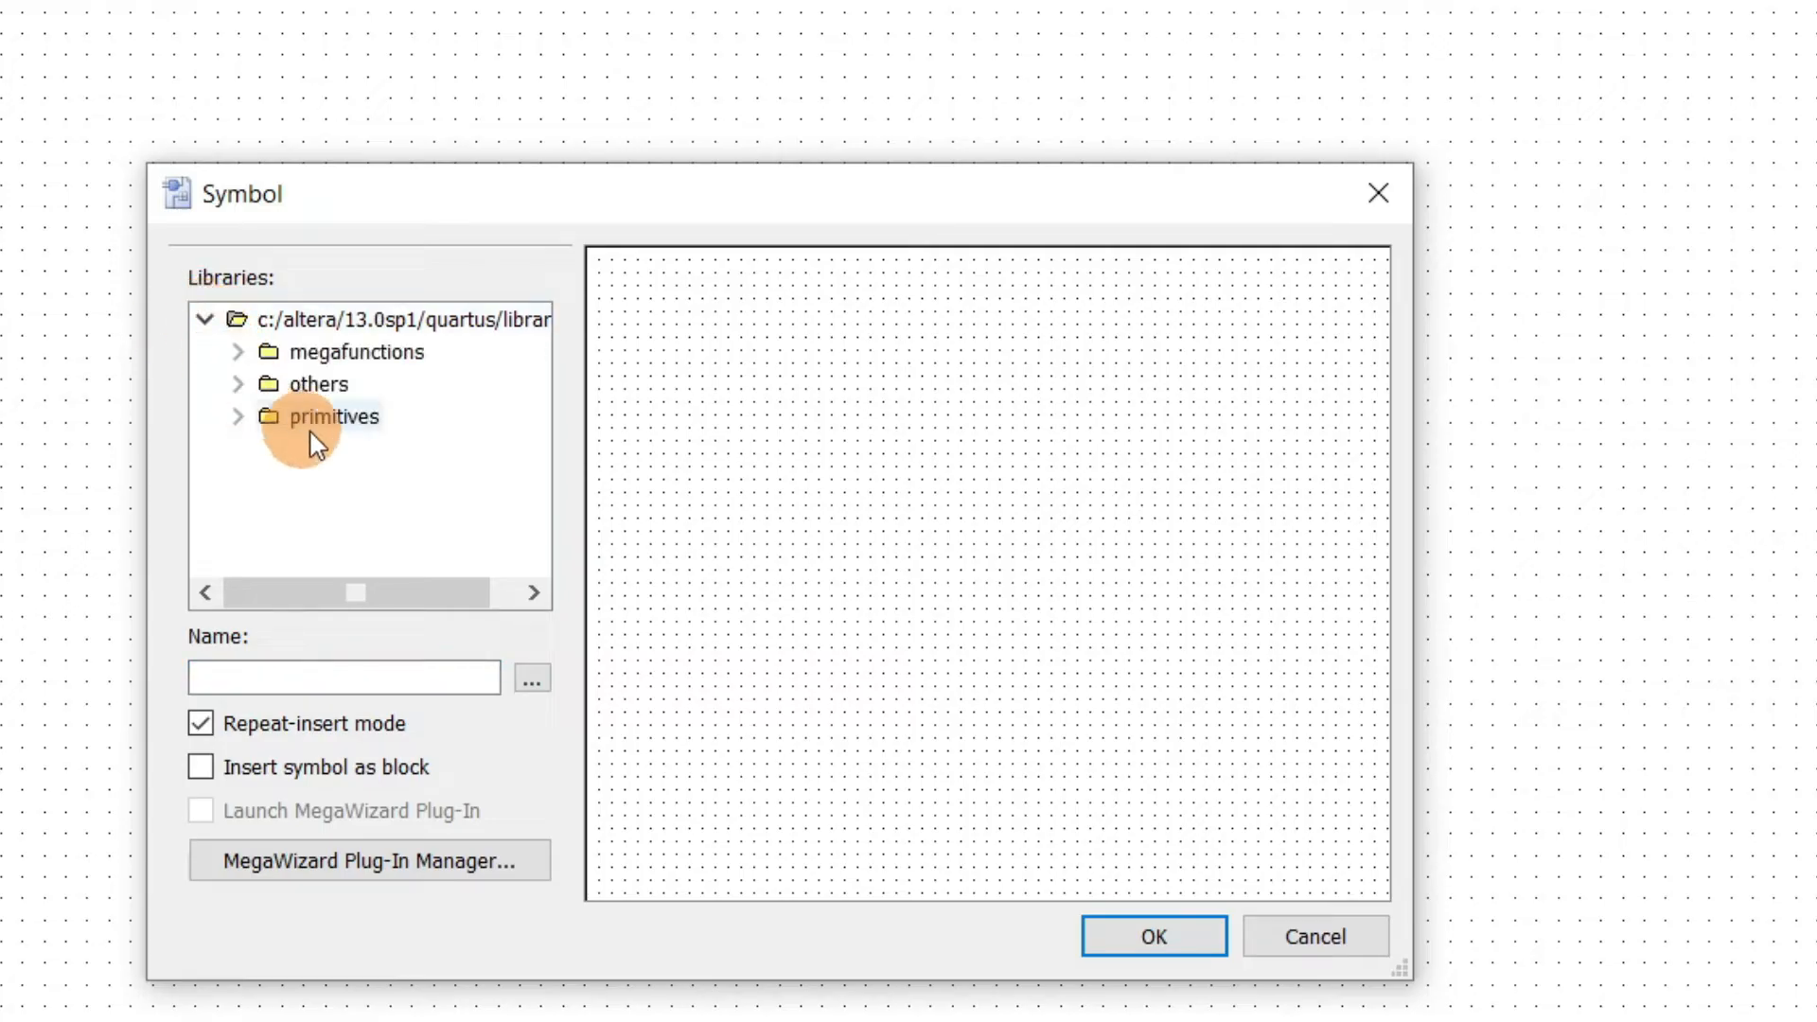
pyautogui.click(240, 415)
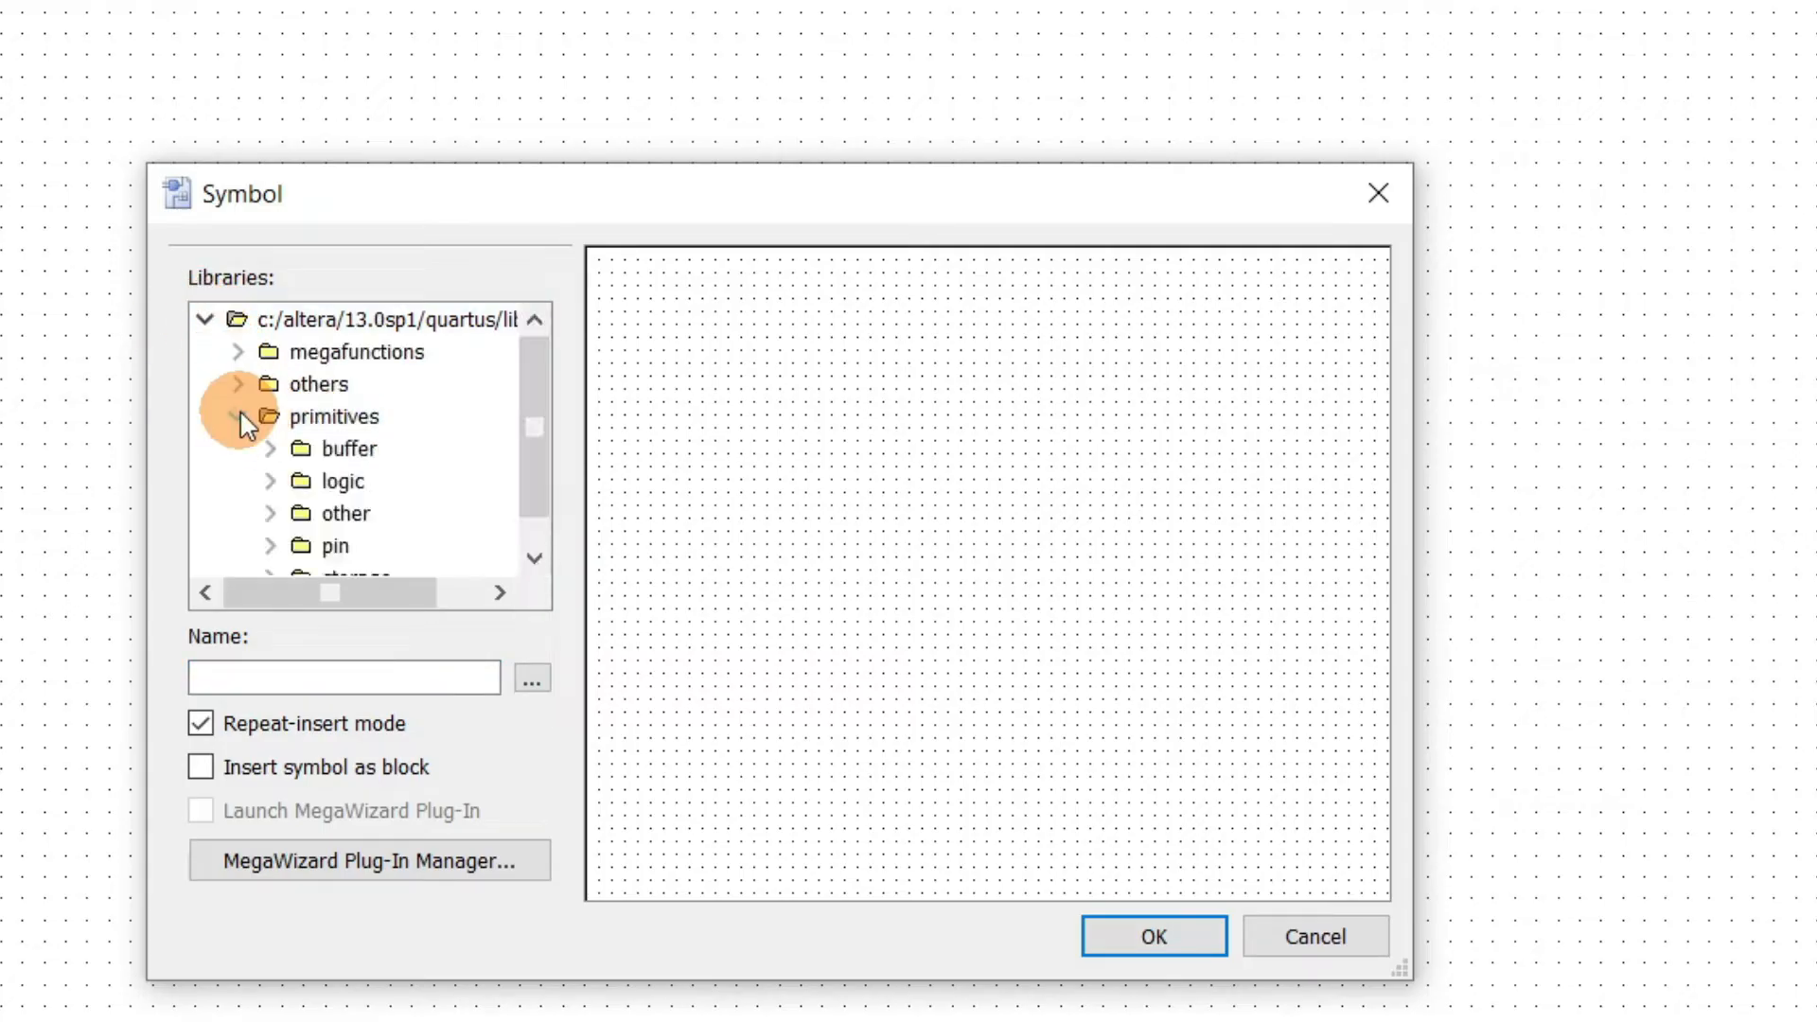
pyautogui.click(269, 480)
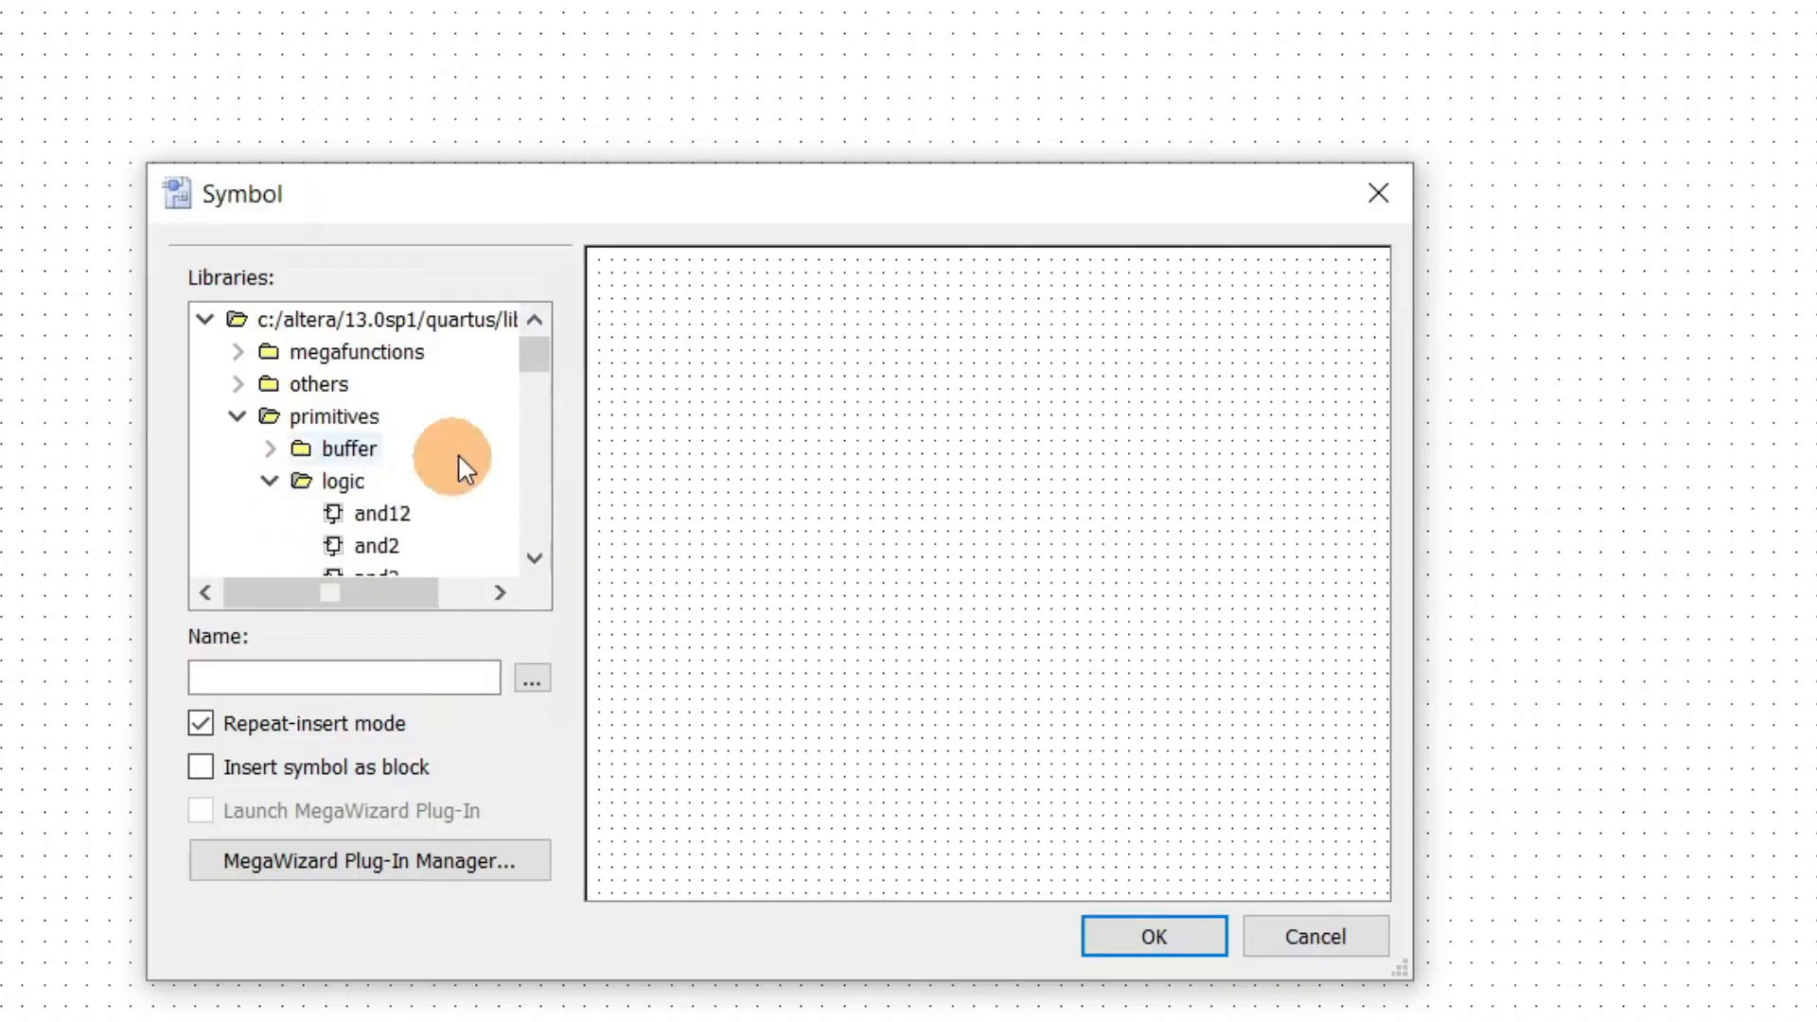
pyautogui.scroll(-1, 473, 426)
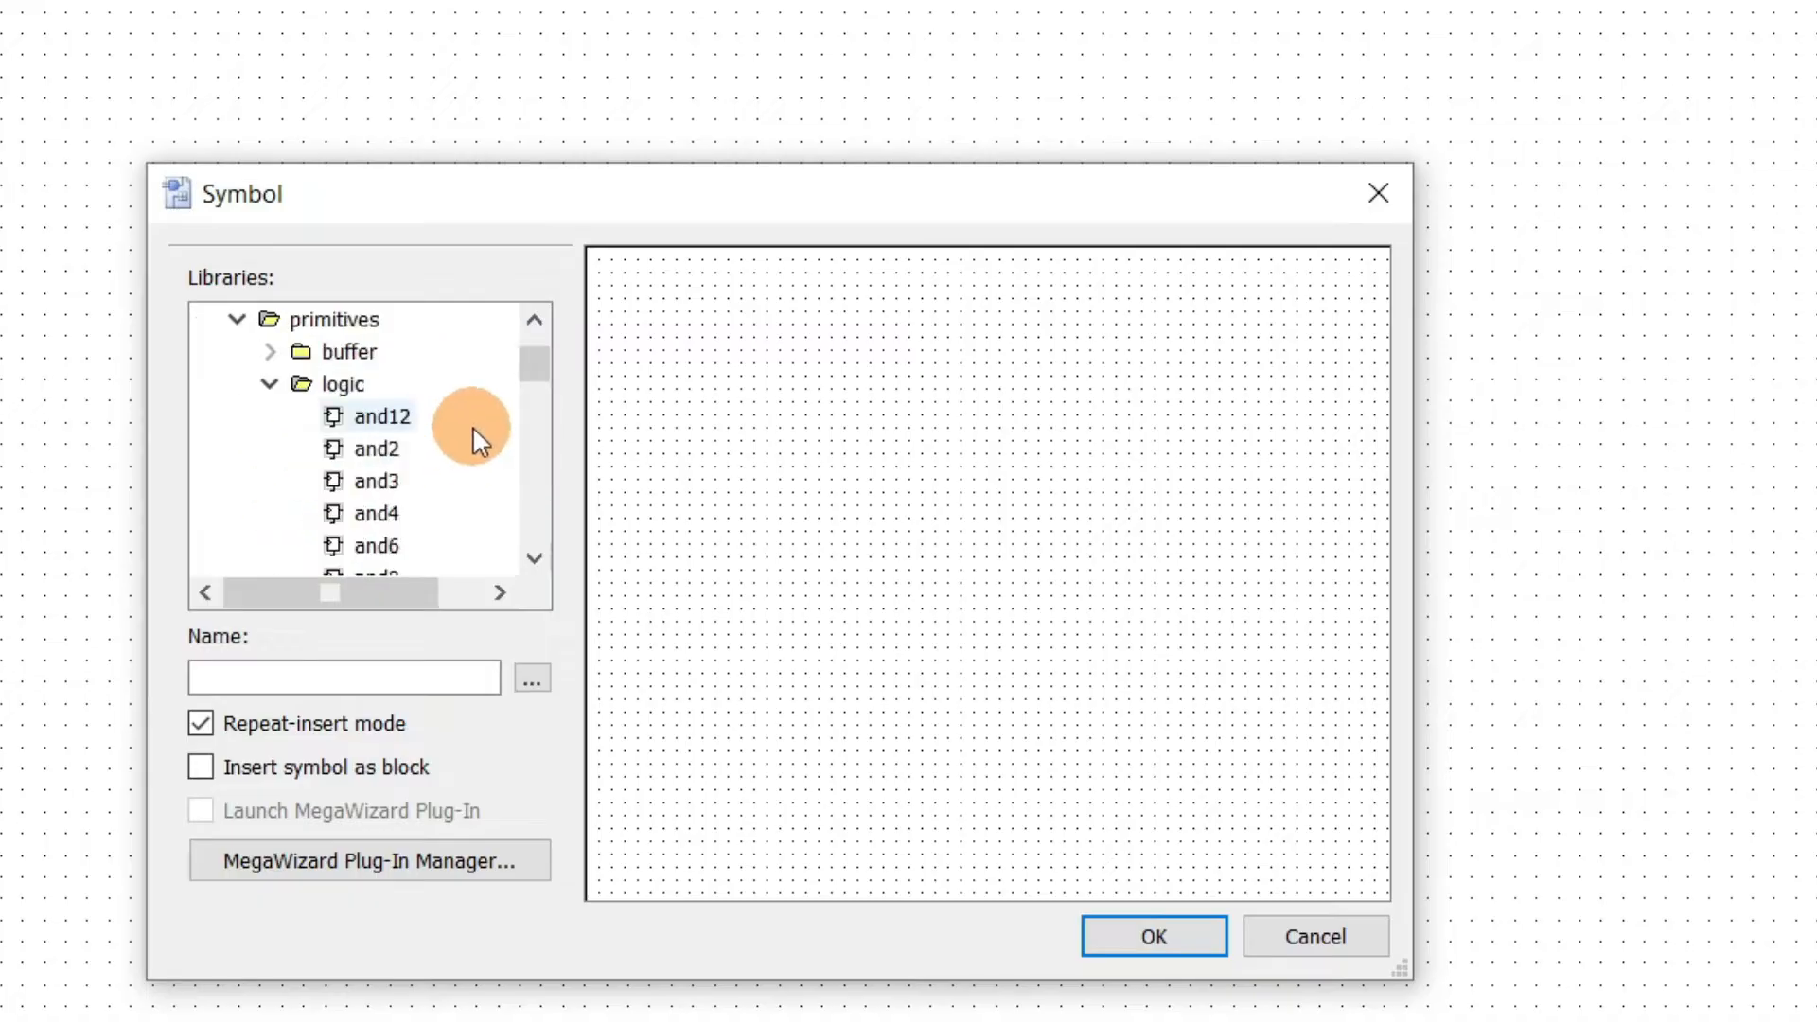
pyautogui.click(379, 450)
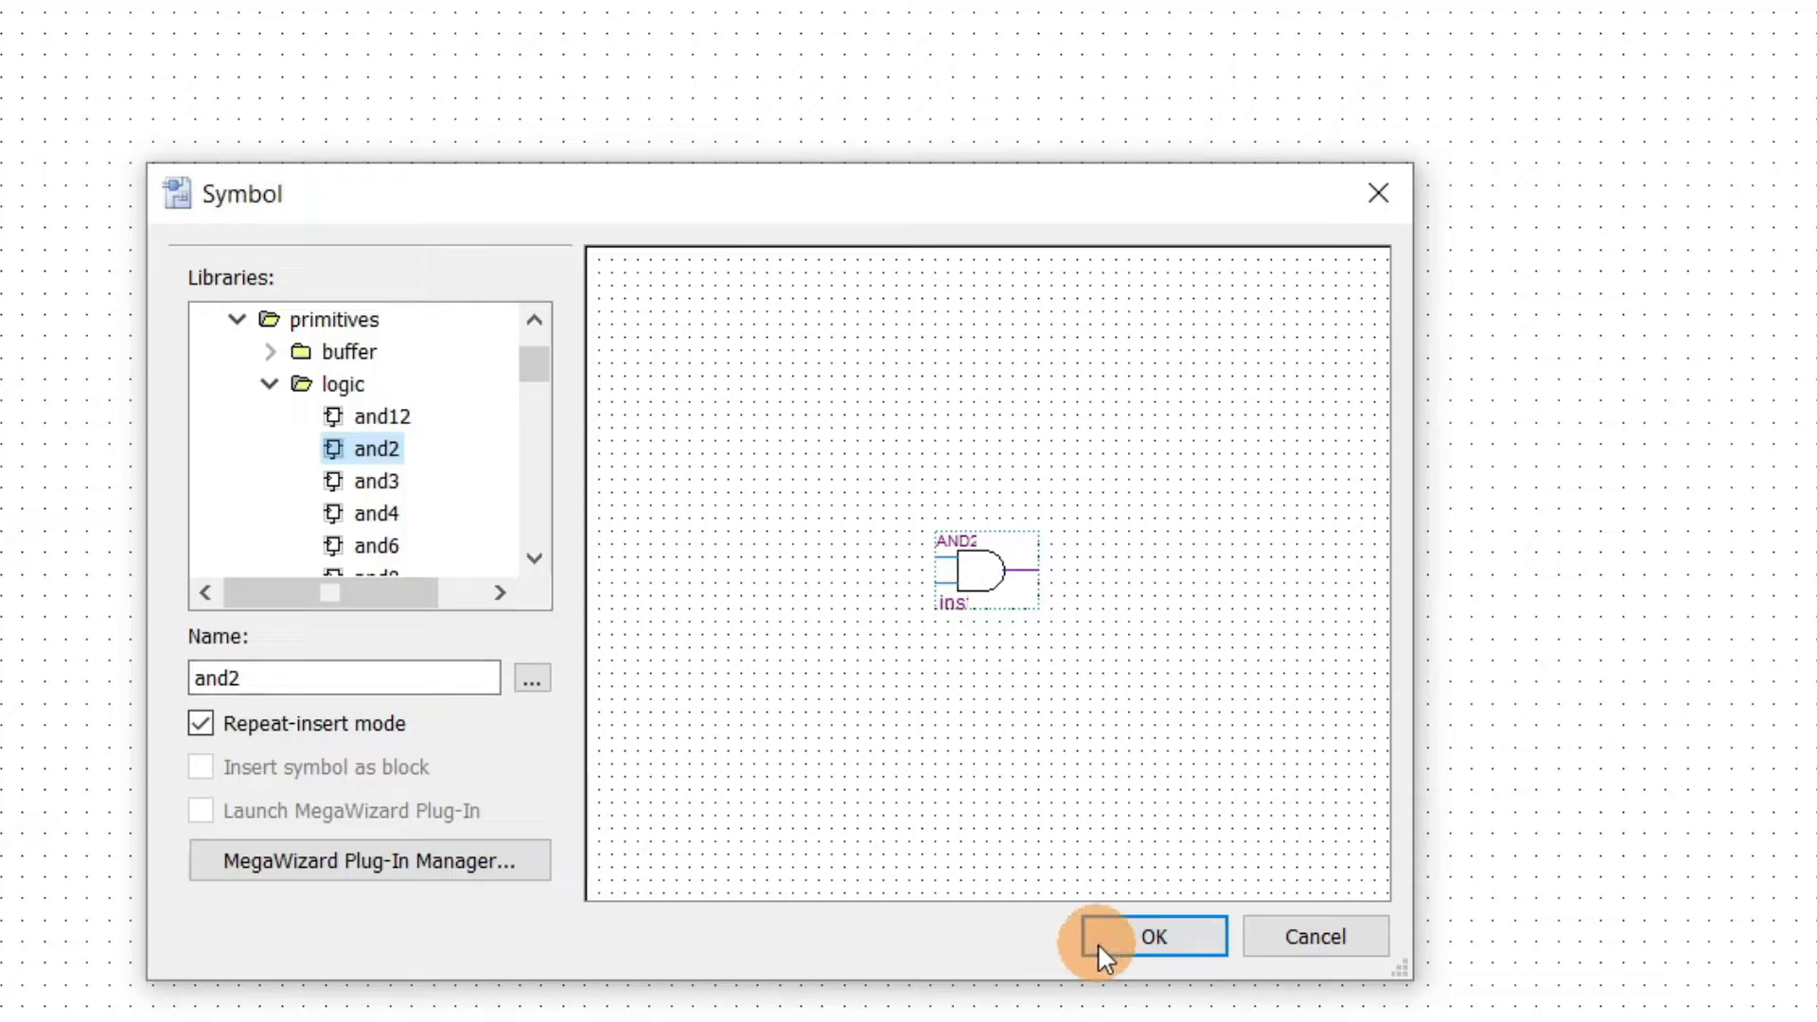
pyautogui.click(1143, 939)
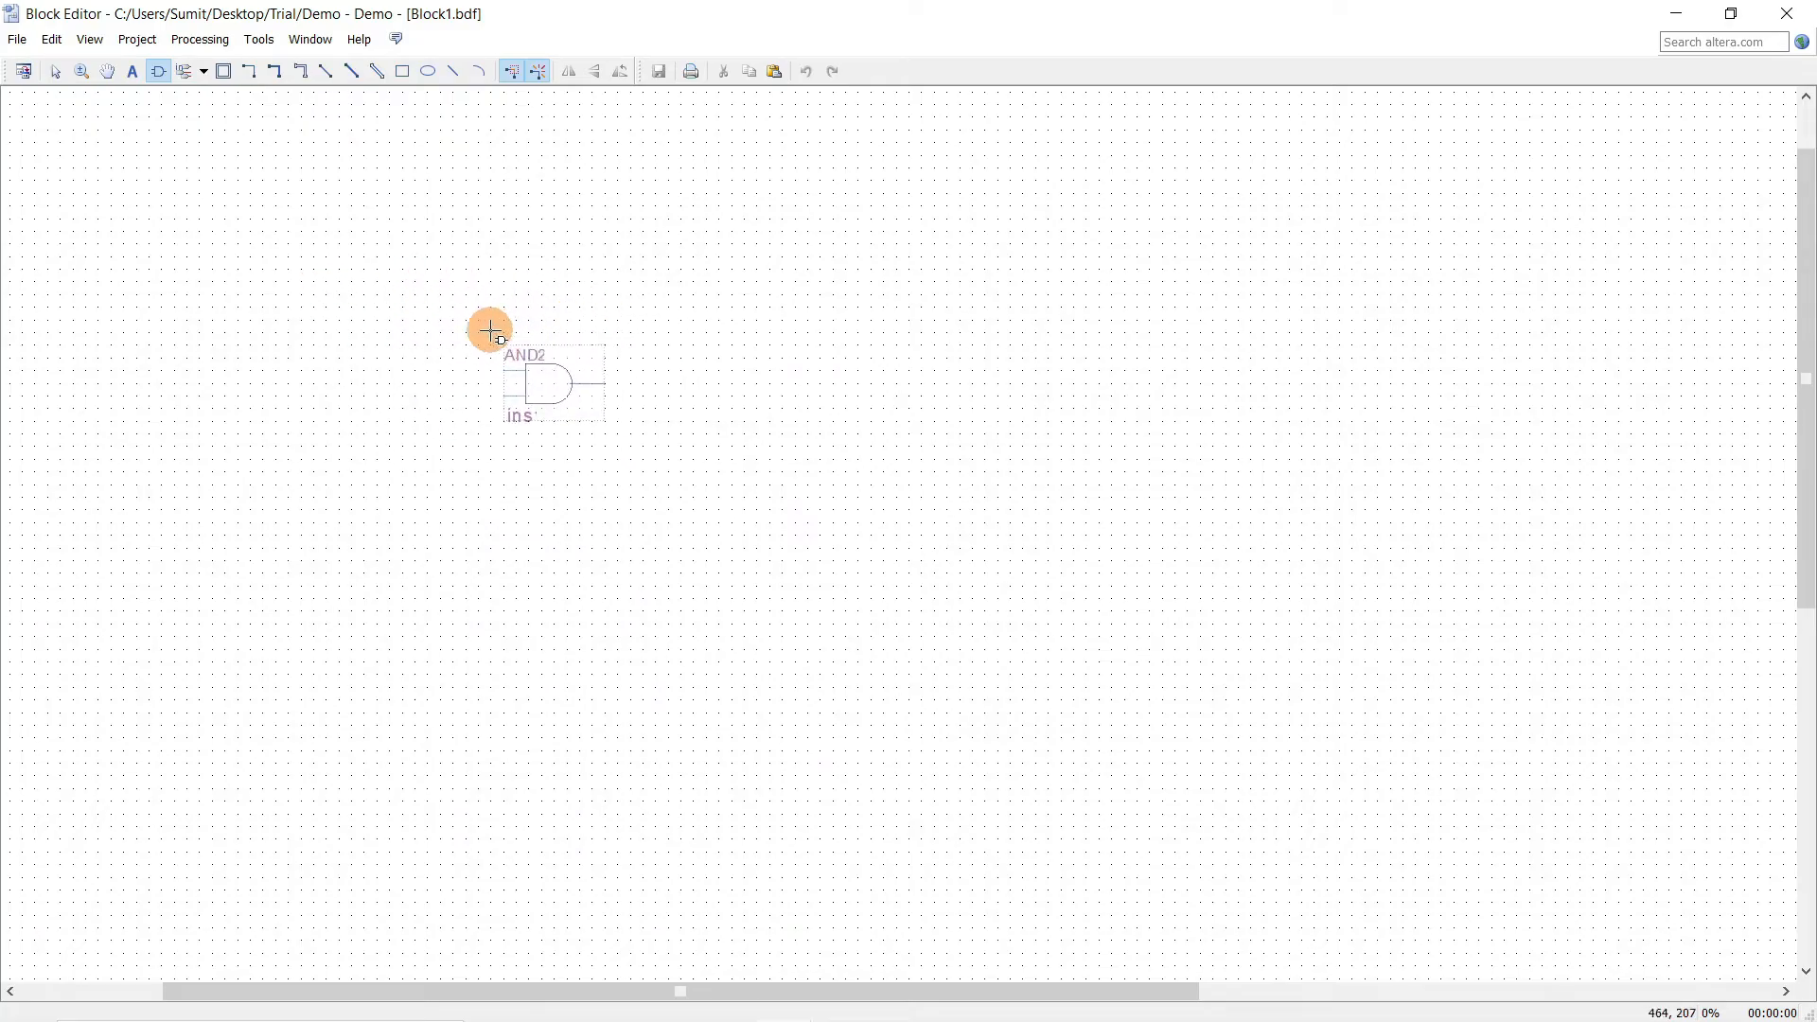
# Place two AND2 gates on the schematic, the second to the lower right of the first, and end the insertion.
pyautogui.moveTo(460, 327); pyautogui.dragTo(431, 449)
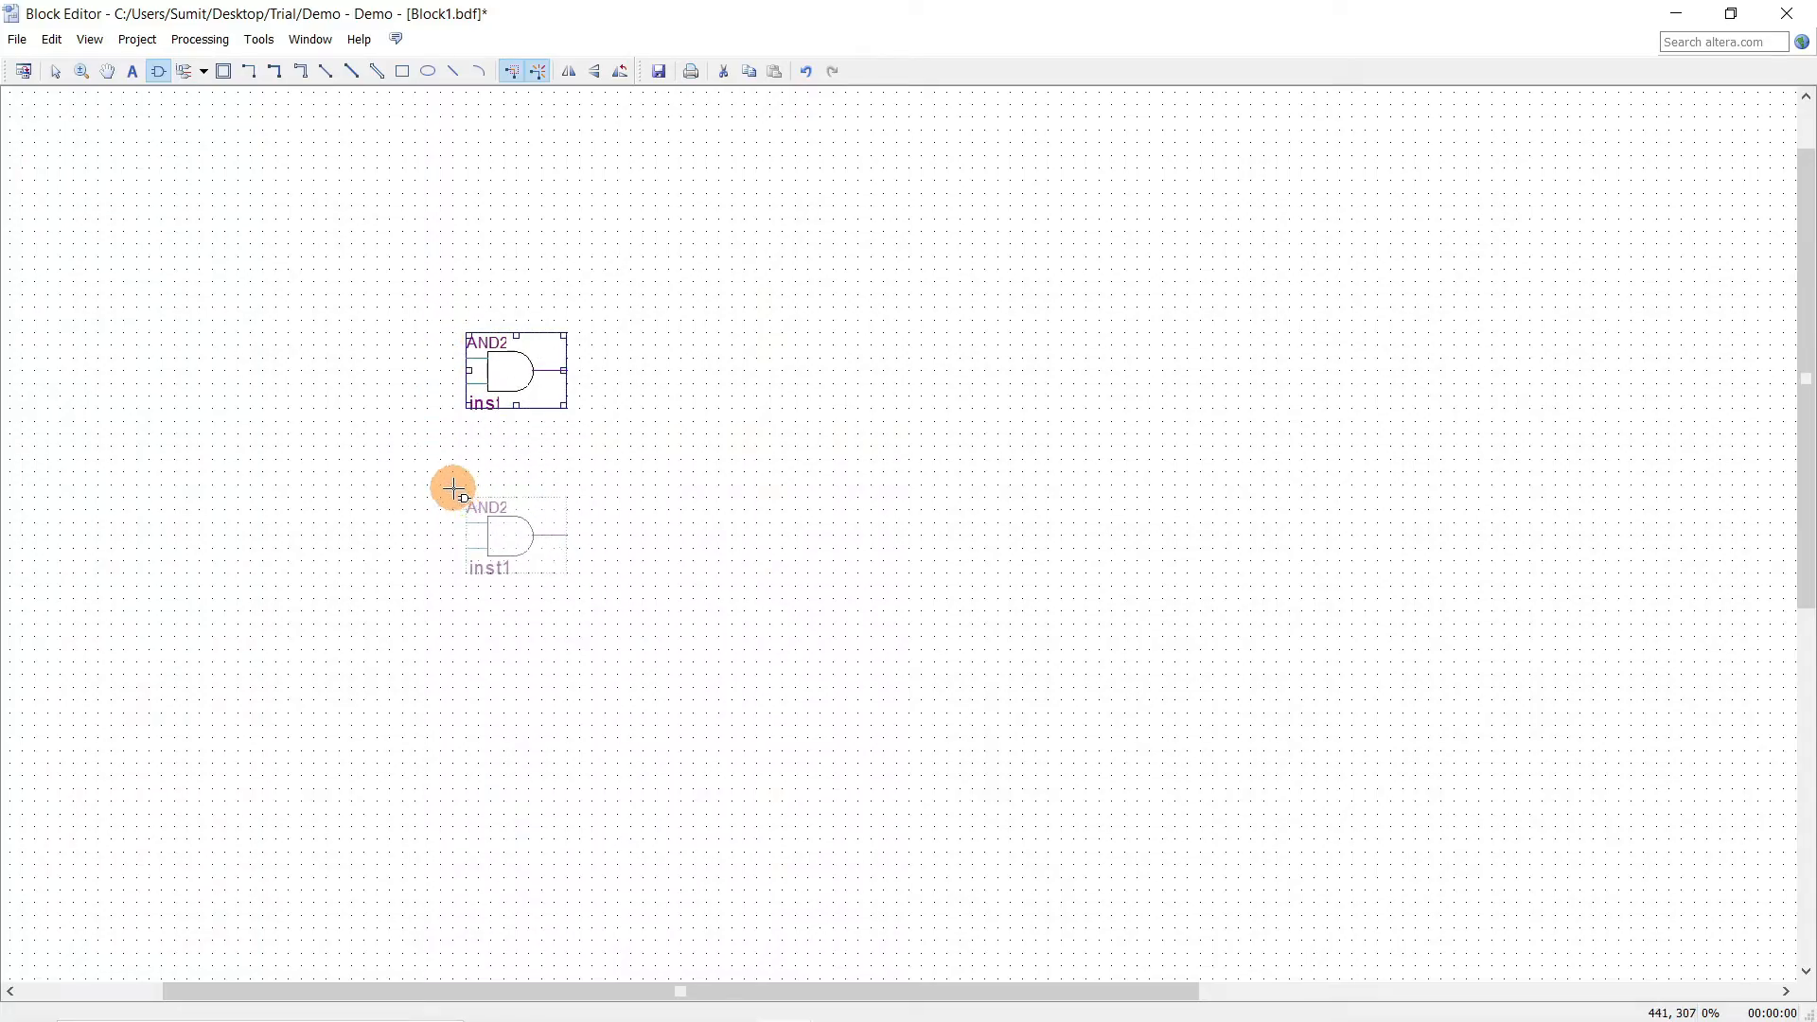
pyautogui.click(748, 418)
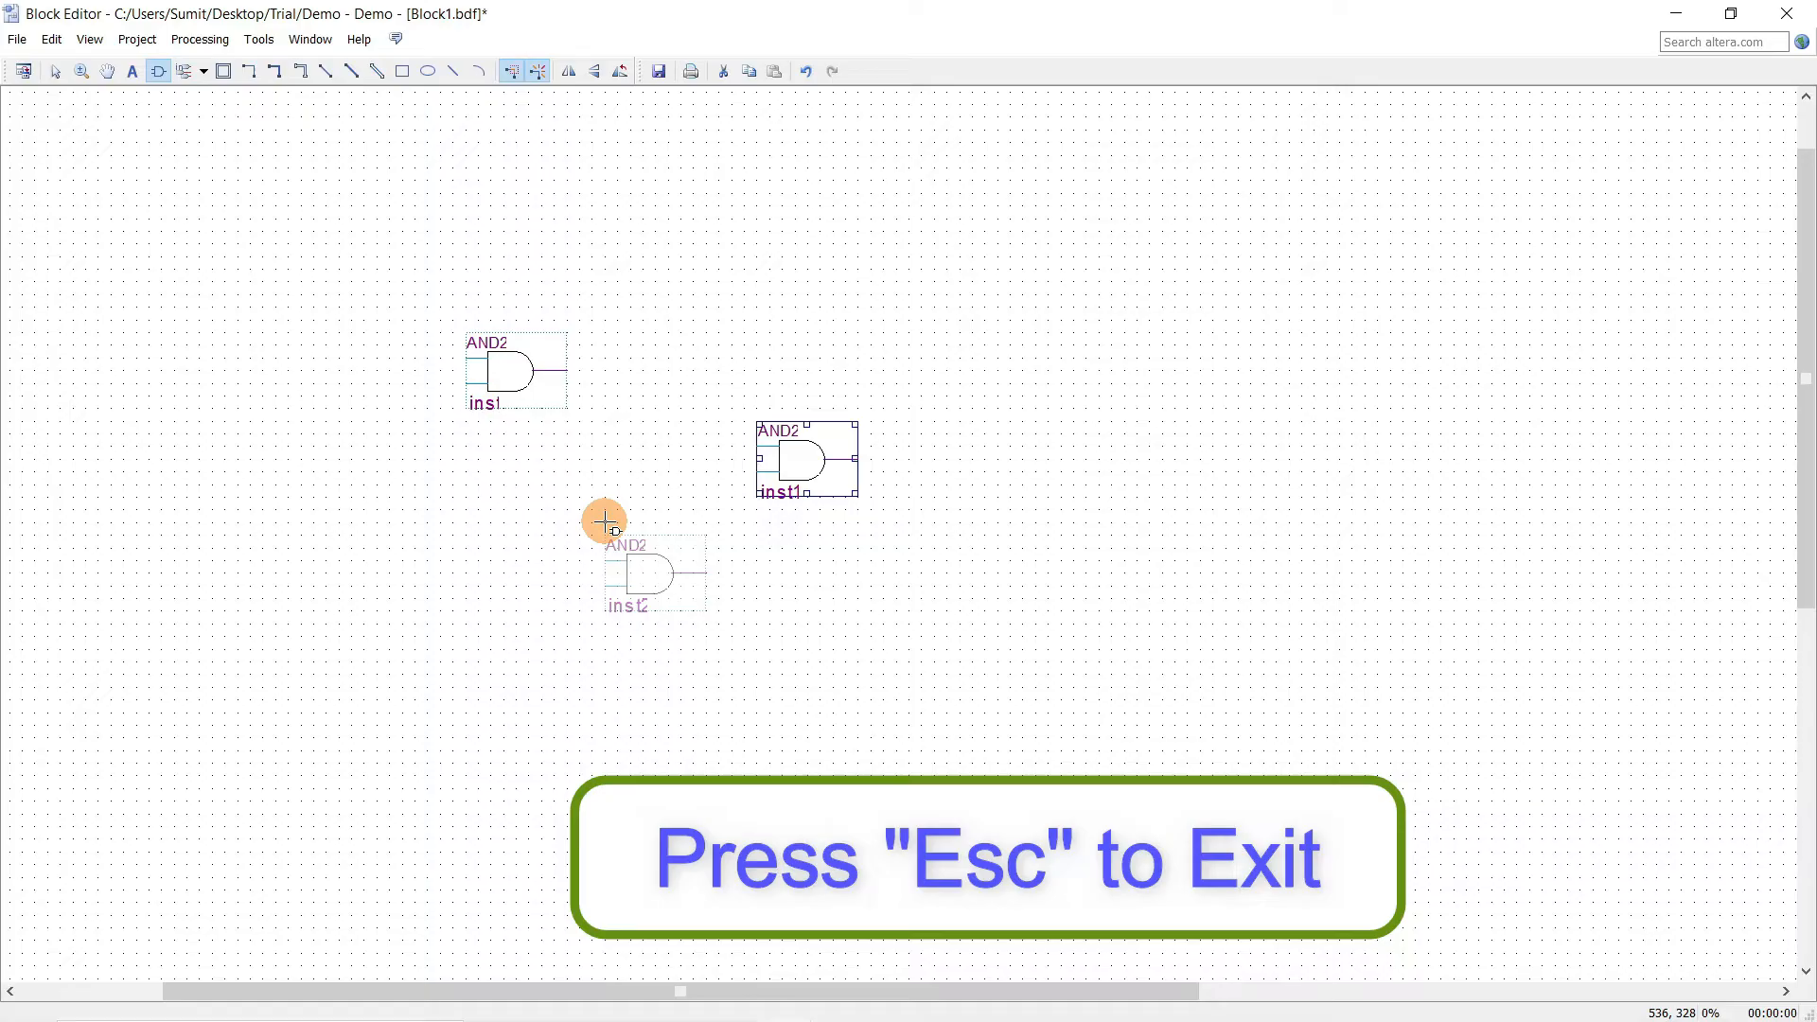
pyautogui.press('Escape')
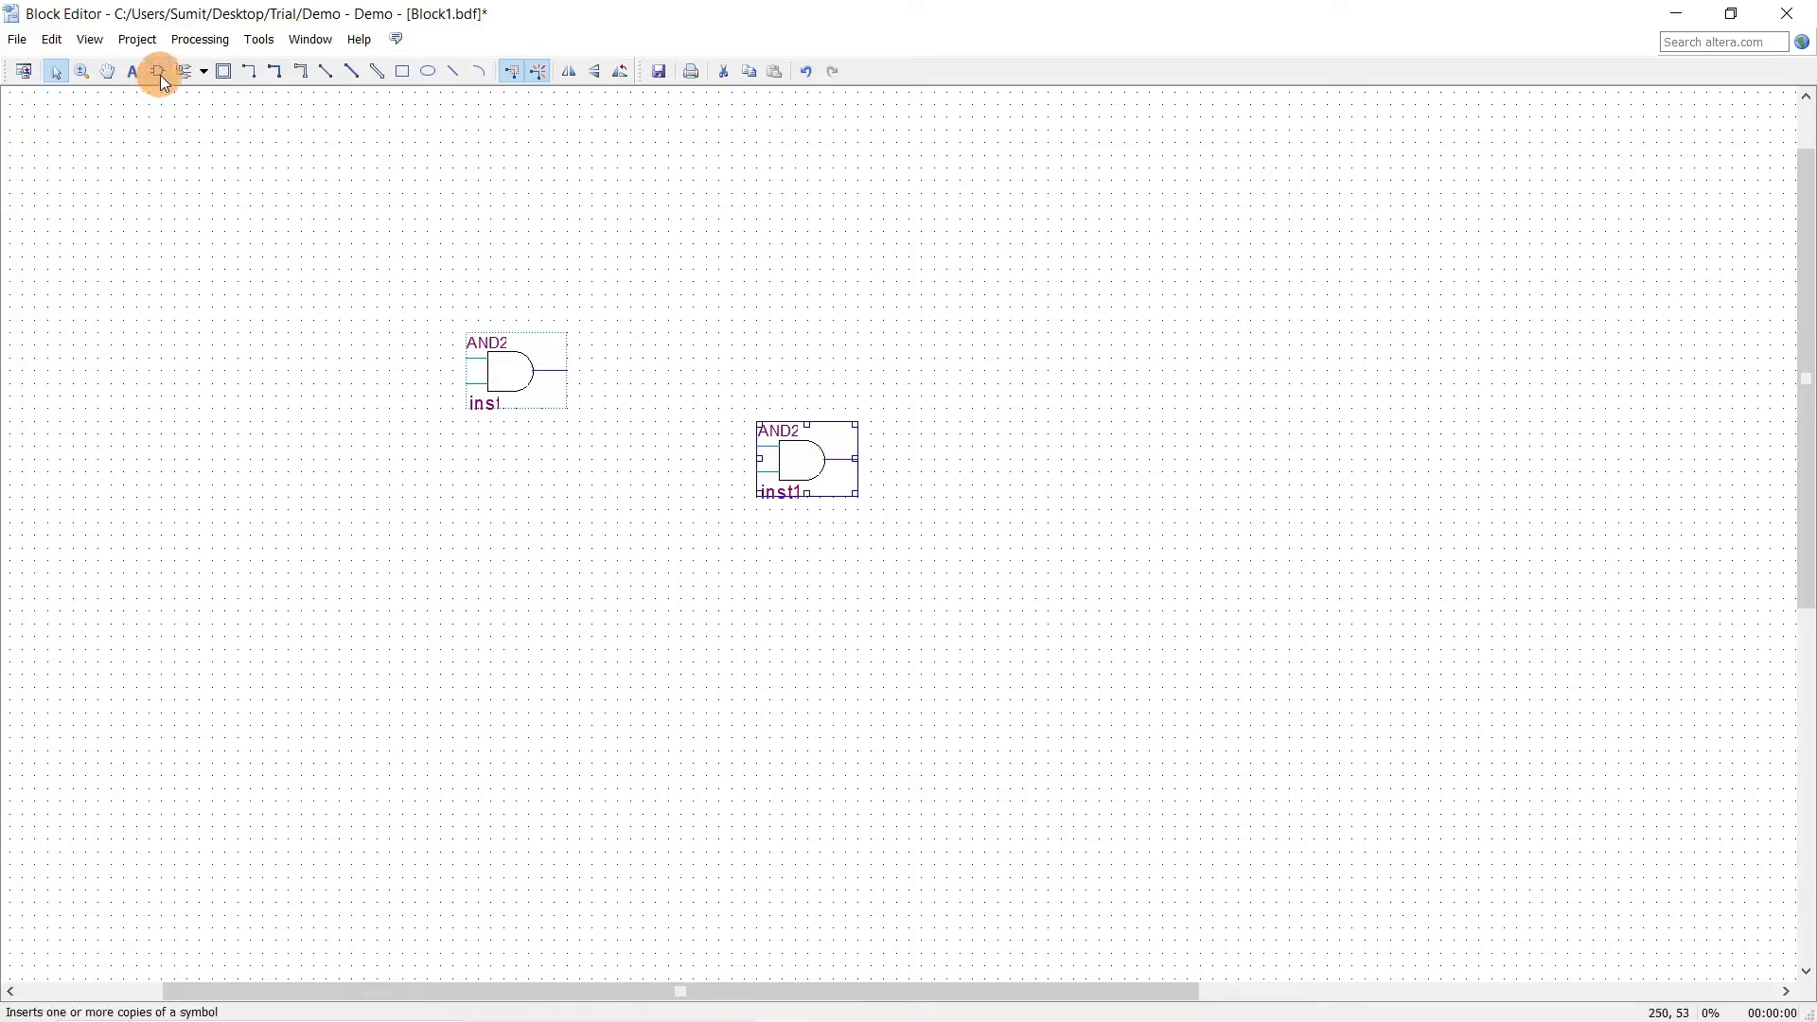
# Look up the not, or2 and or3 symbols by name in the symbol library and preview each one.
pyautogui.doubleClick(240, 511)
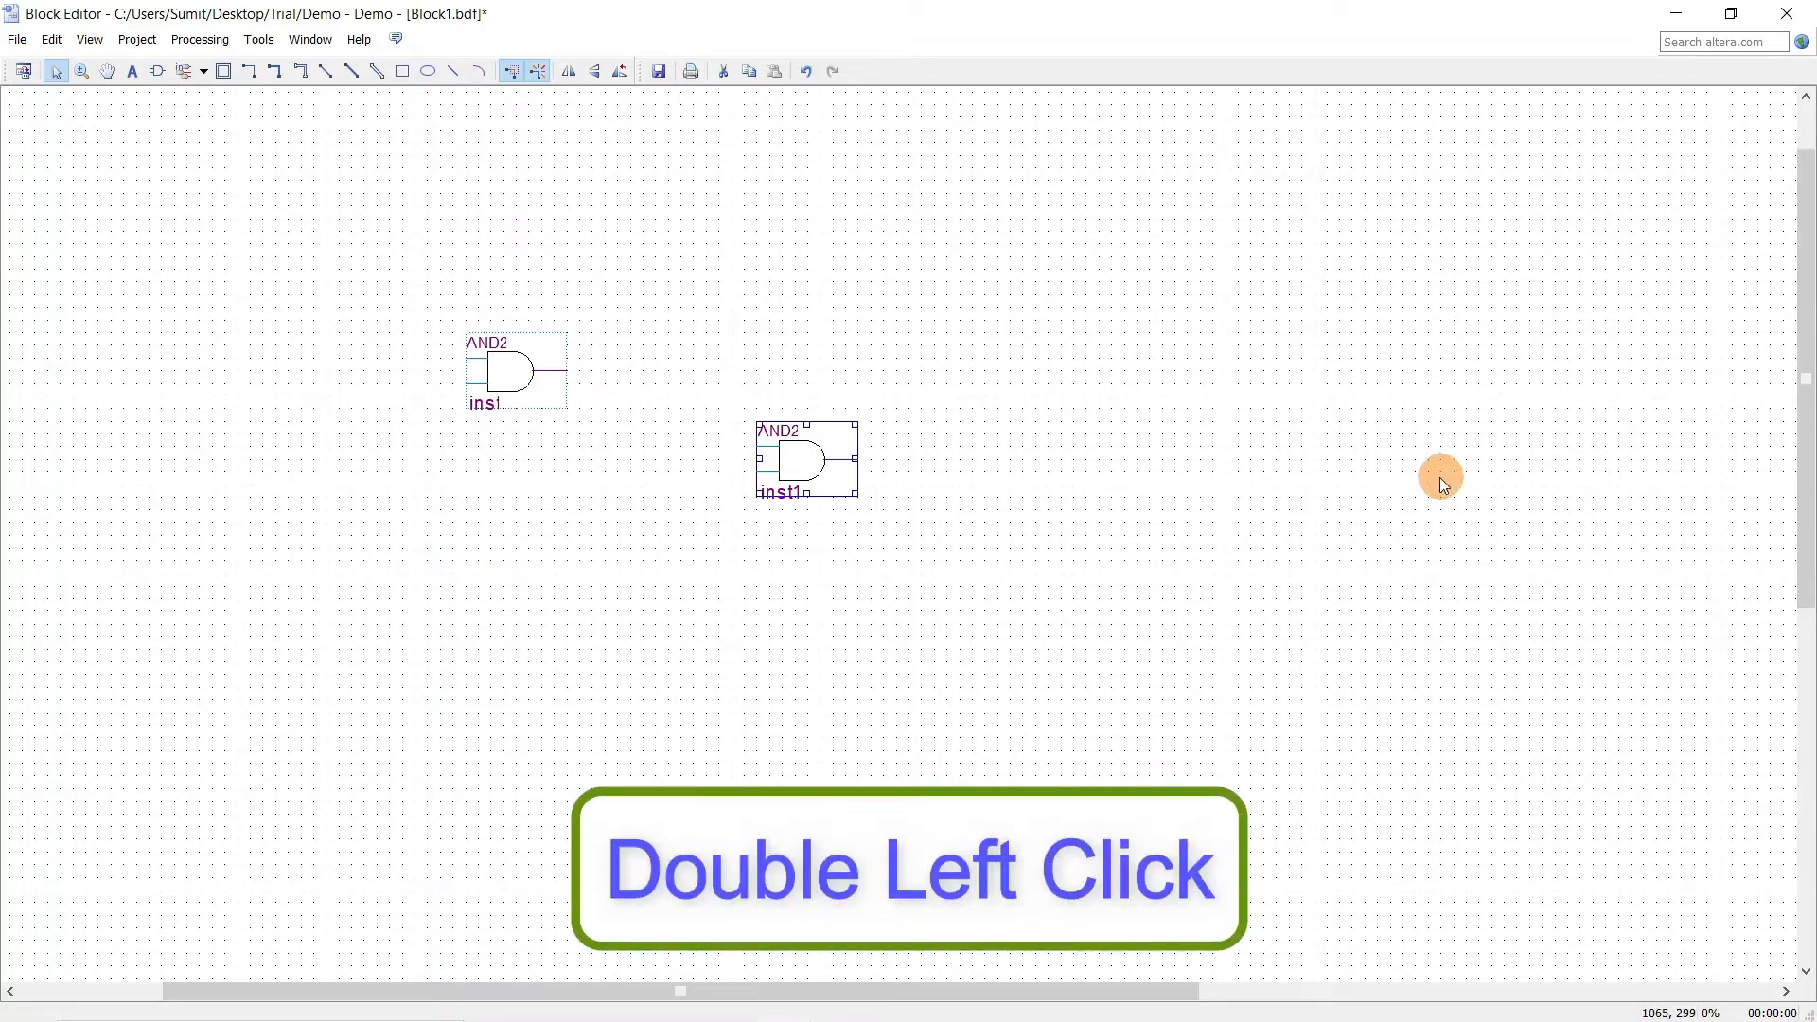
pyautogui.doubleClick(857, 215)
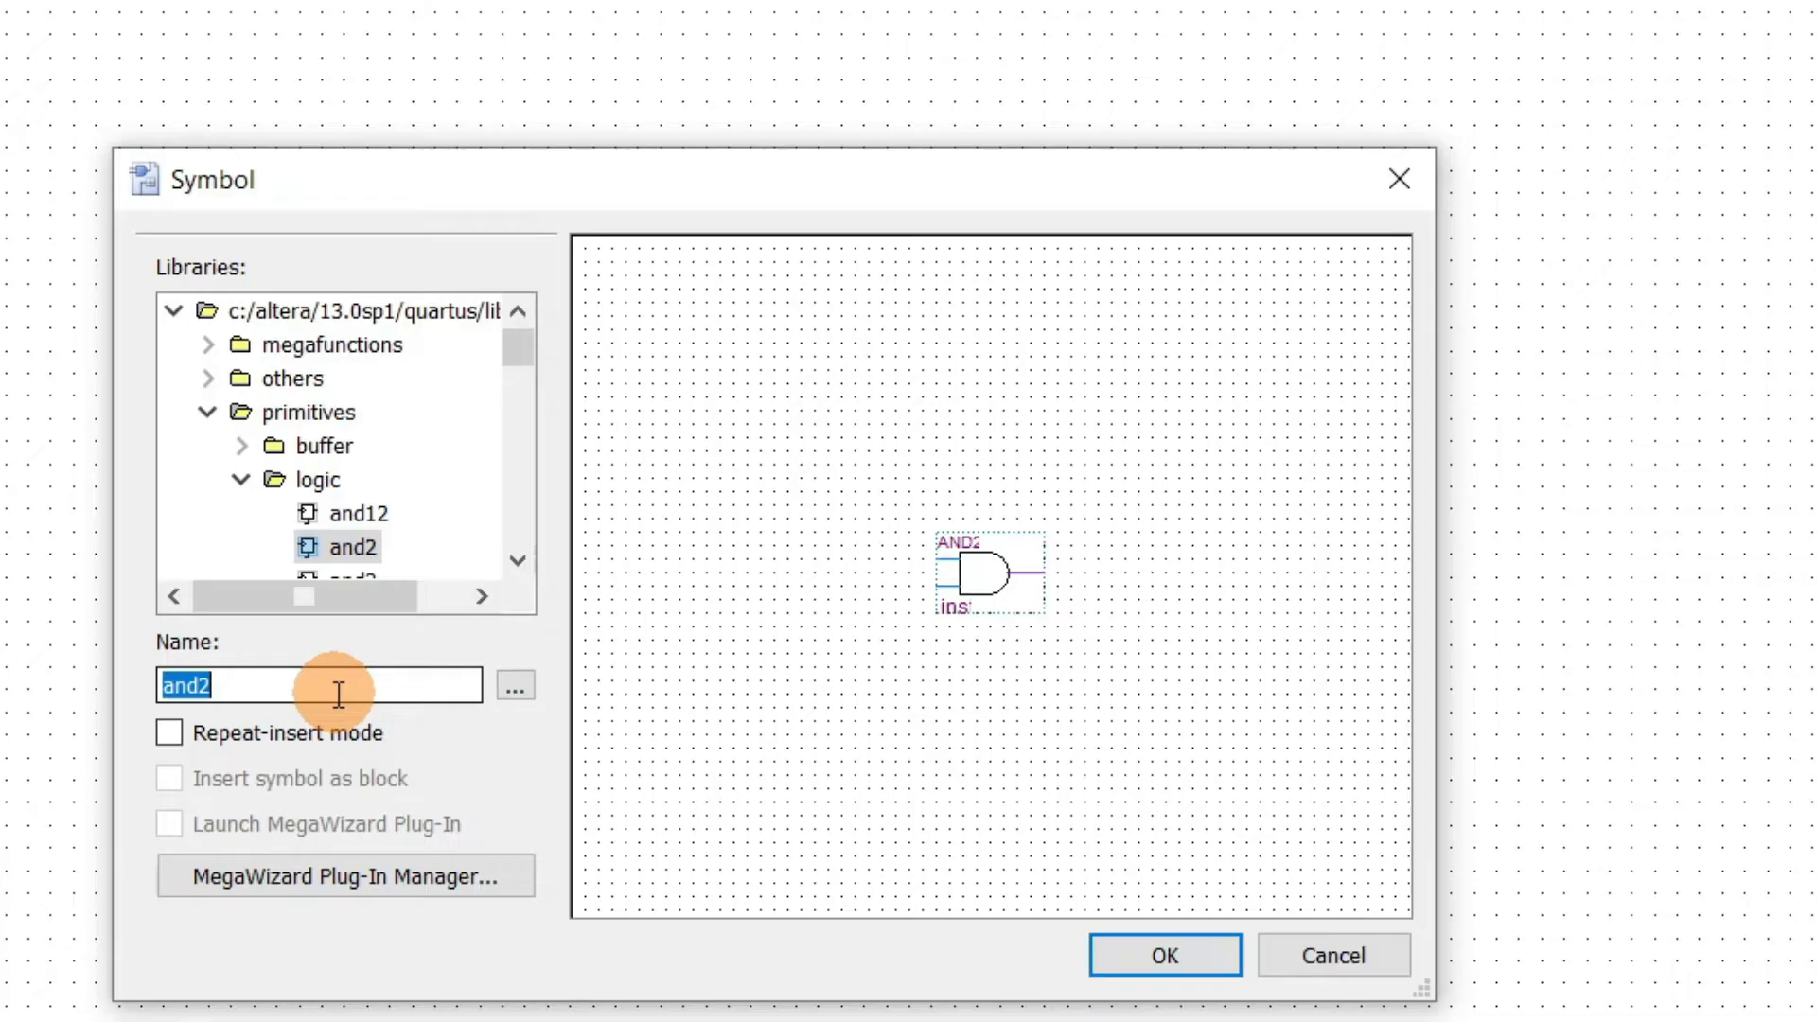
pyautogui.press('BackSpace')
pyautogui.write('not')
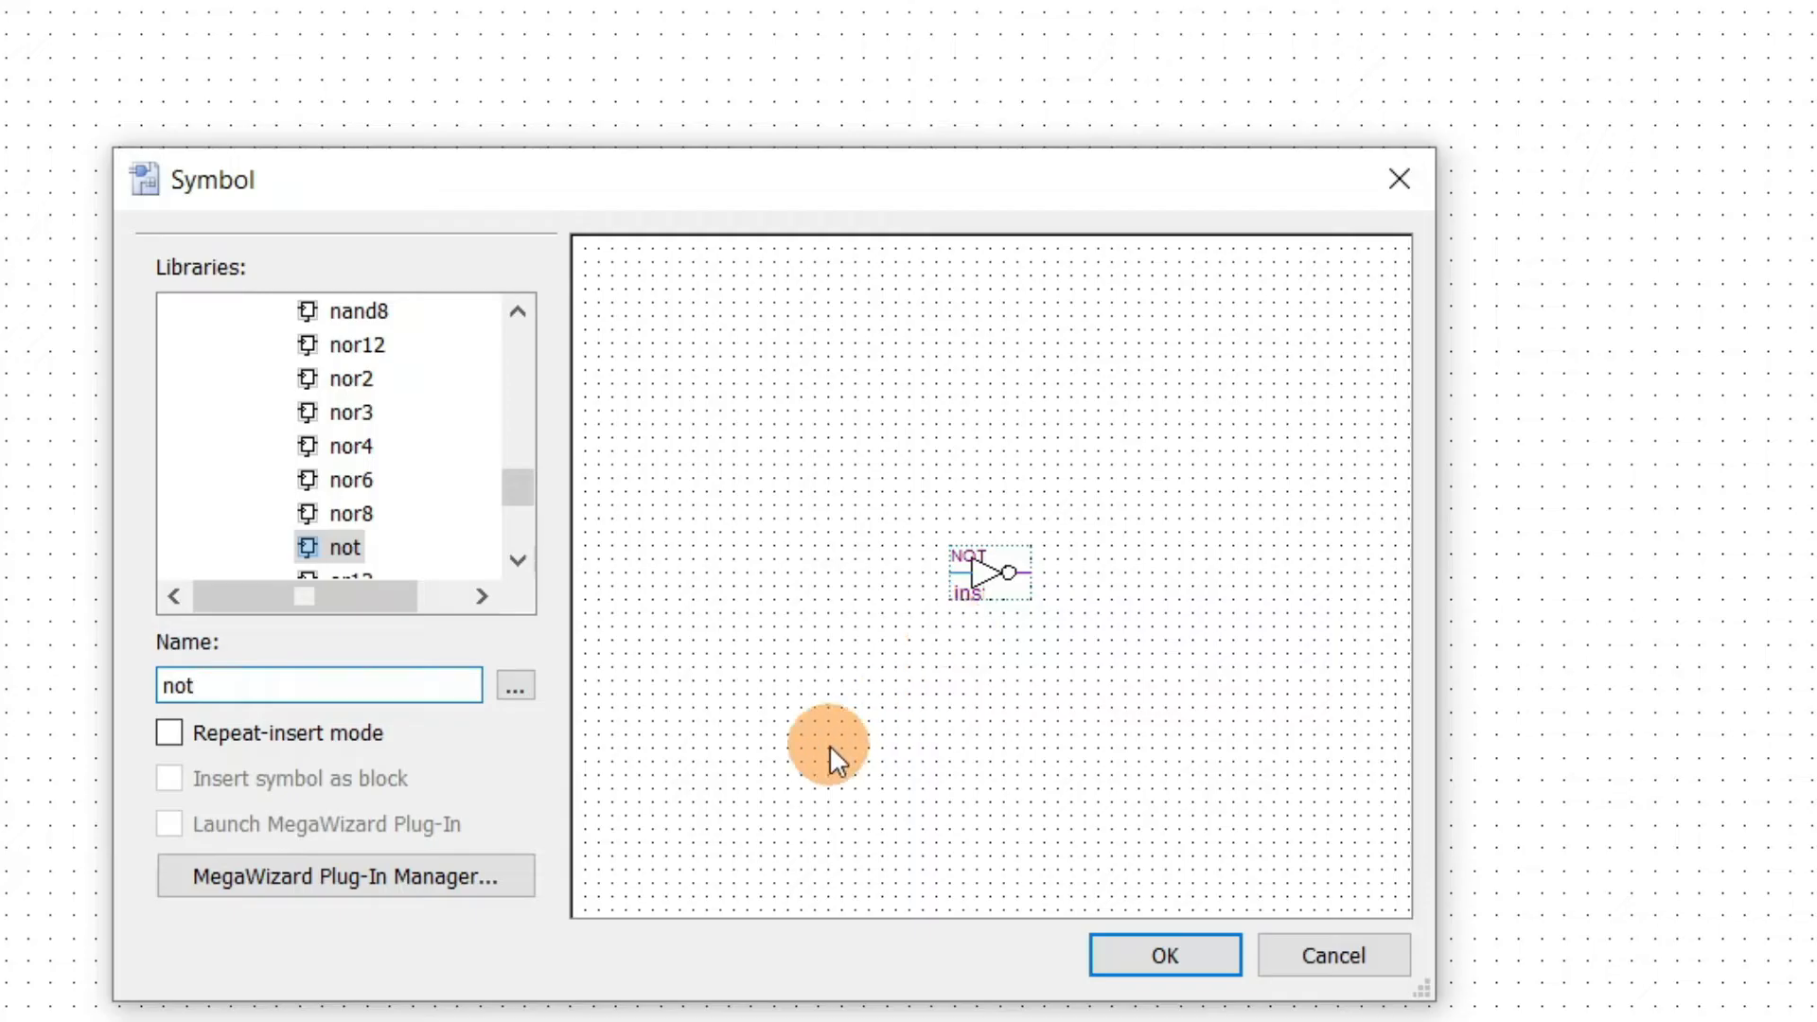
pyautogui.press('BackSpace')
pyautogui.press('BackSpace')
pyautogui.press('BackSpace')
pyautogui.write('or')
pyautogui.write('2')
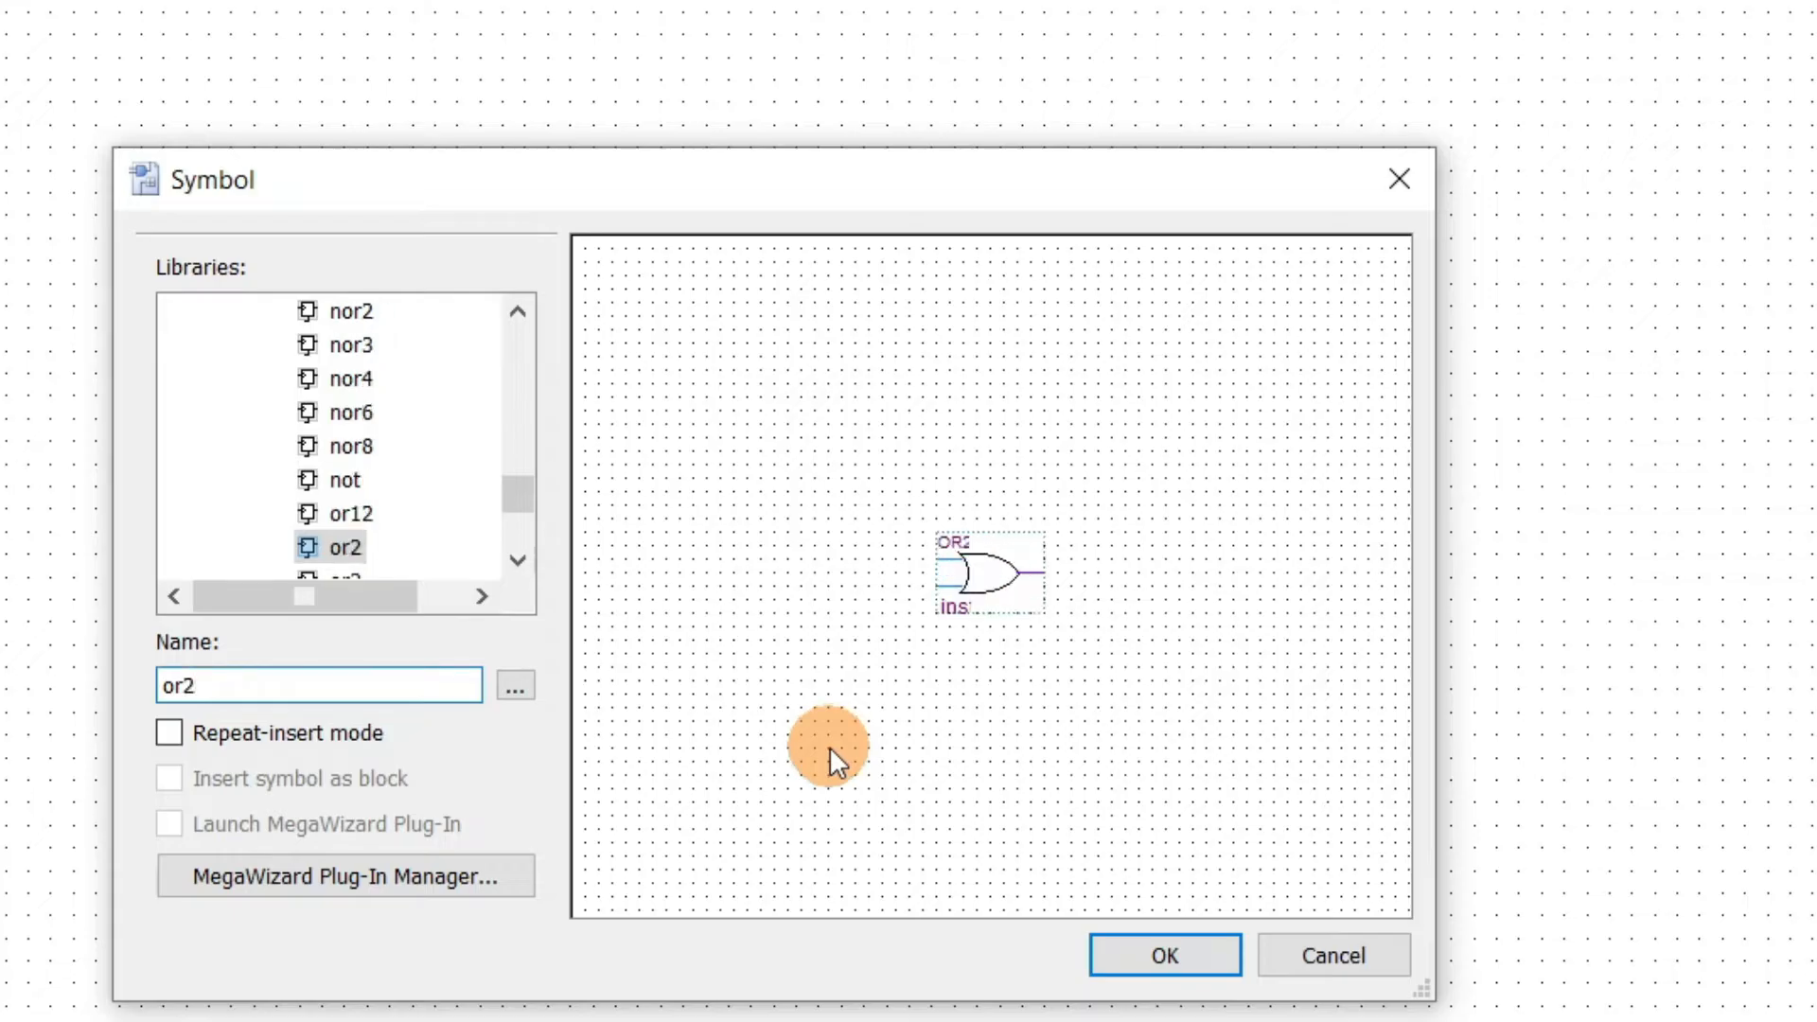
pyautogui.press('BackSpace')
pyautogui.write('3')
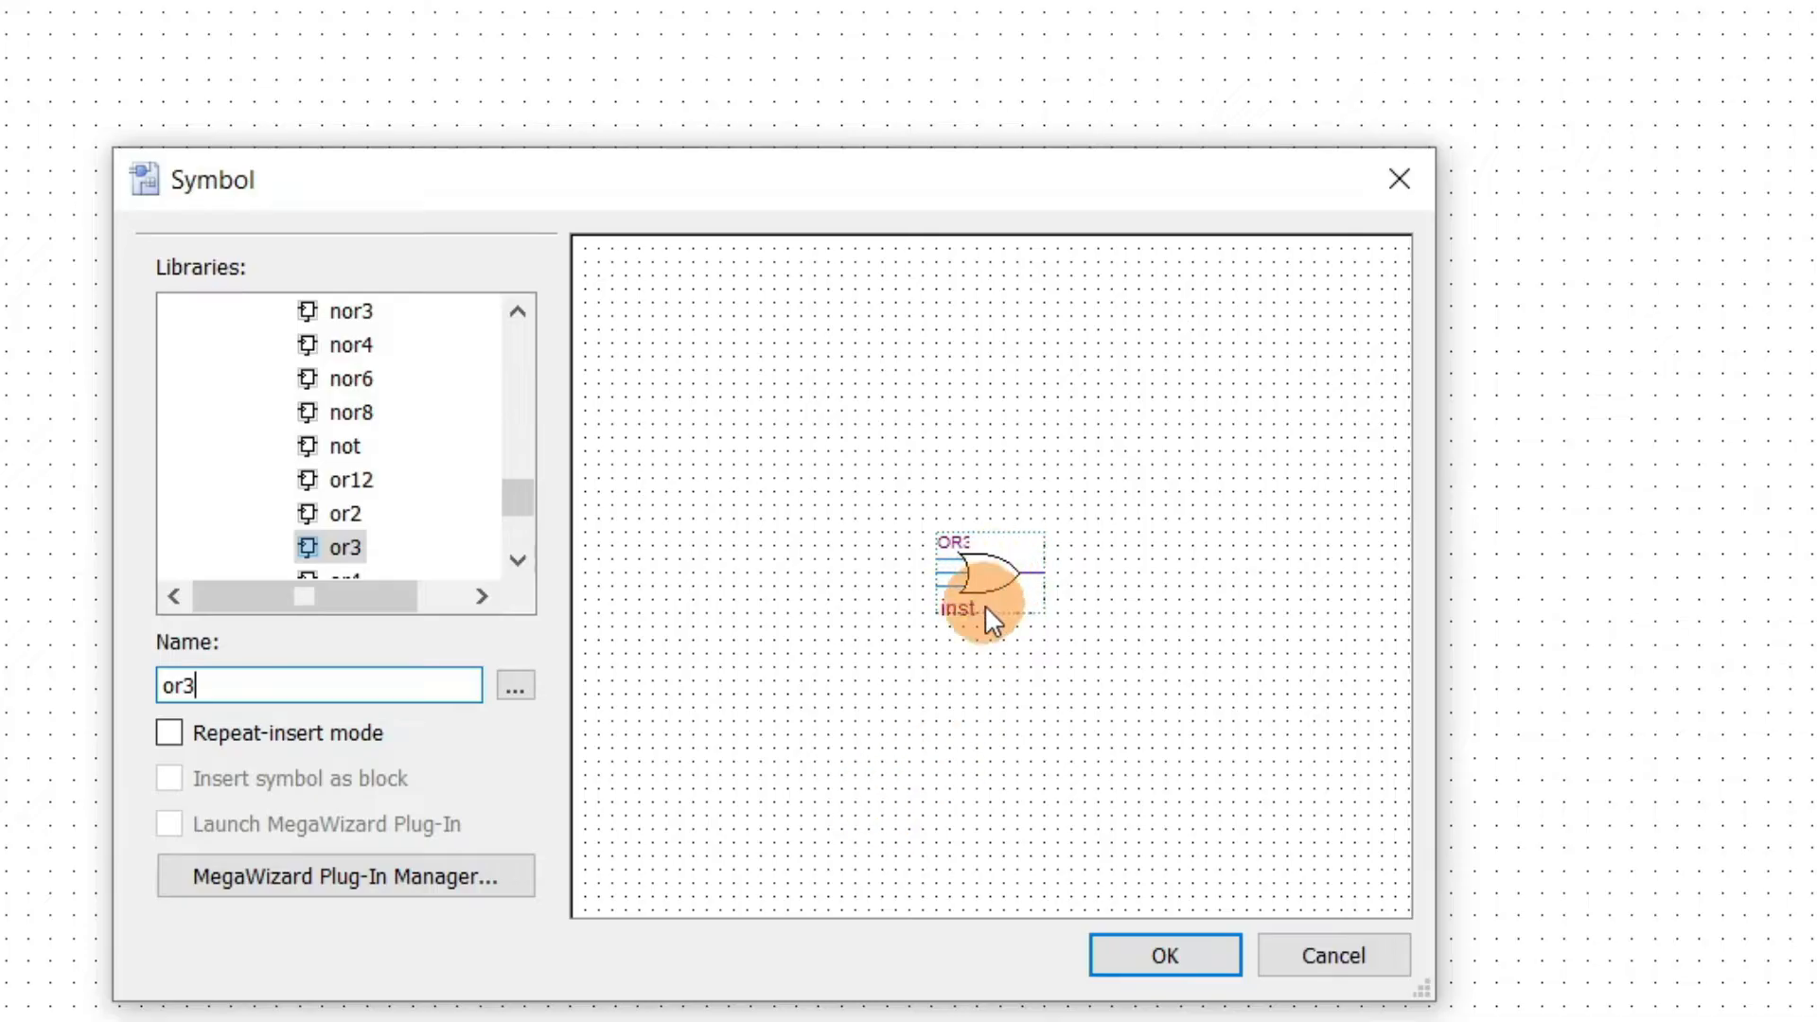
# Insert a single not symbol on the schematic, to the lower right of the two AND2 gates.
pyautogui.press('BackSpace')
pyautogui.press('BackSpace')
pyautogui.press('BackSpace')
pyautogui.write('not')
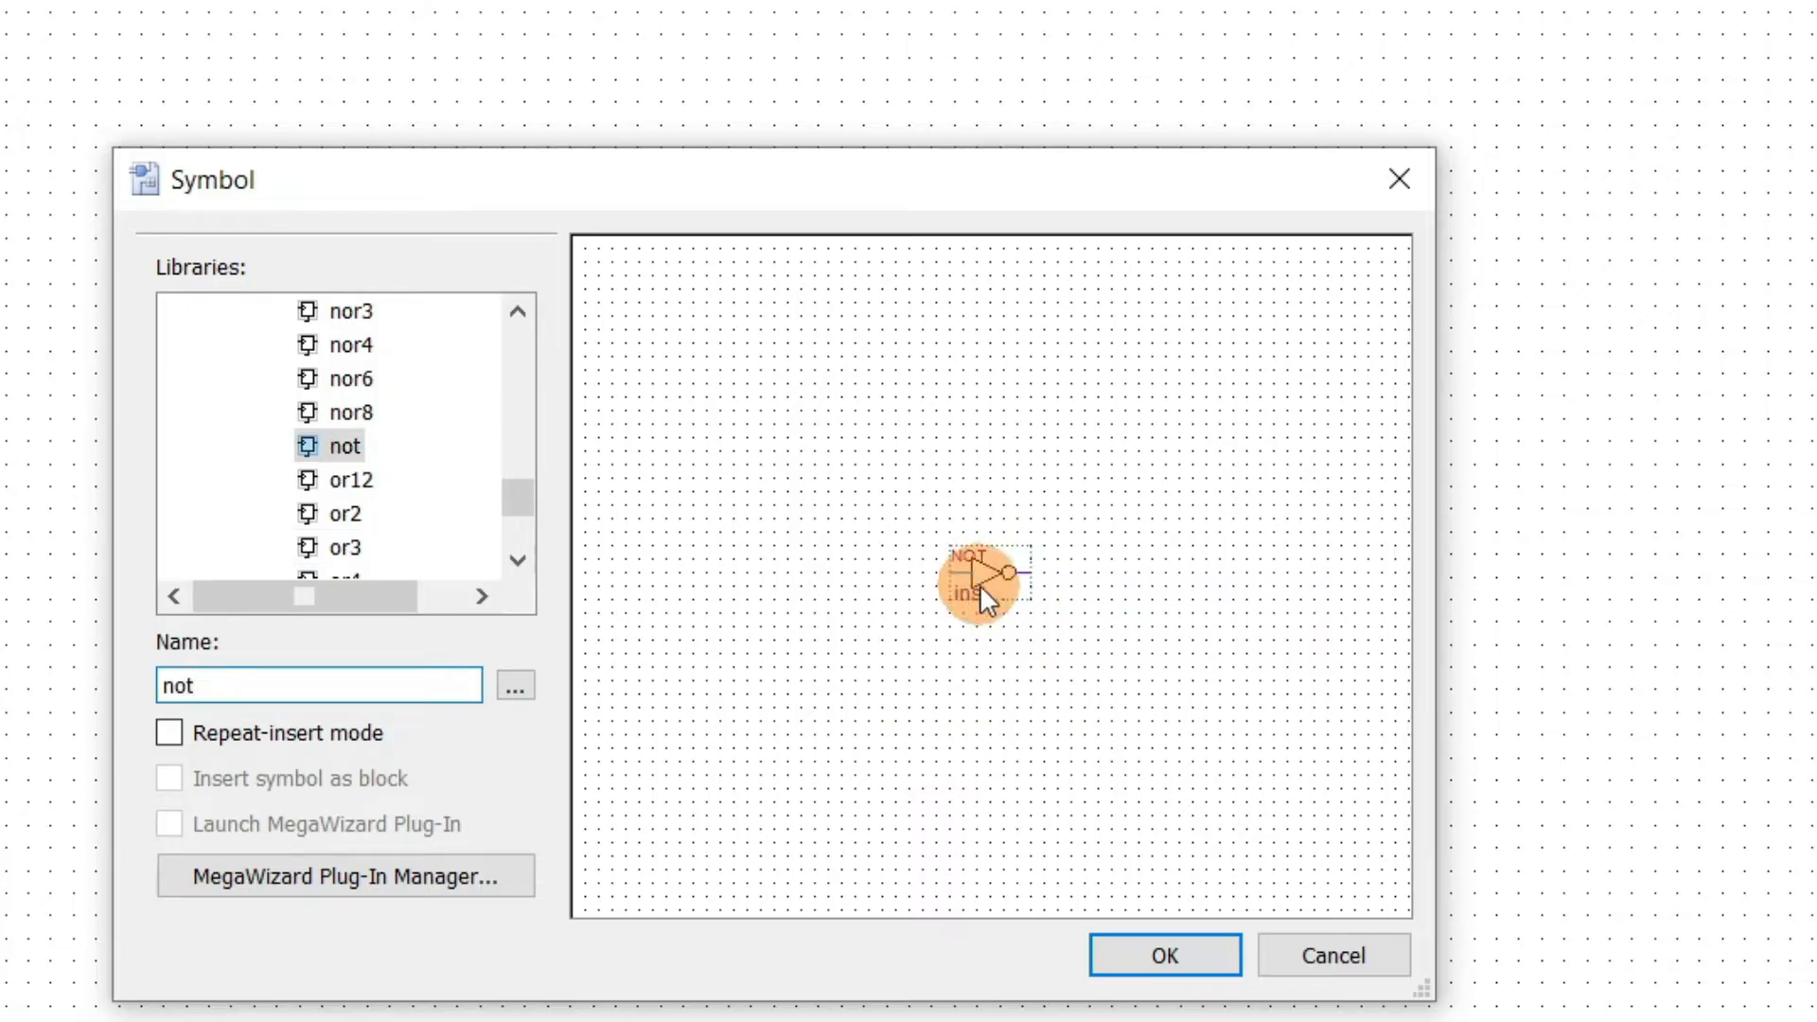
pyautogui.click(1189, 950)
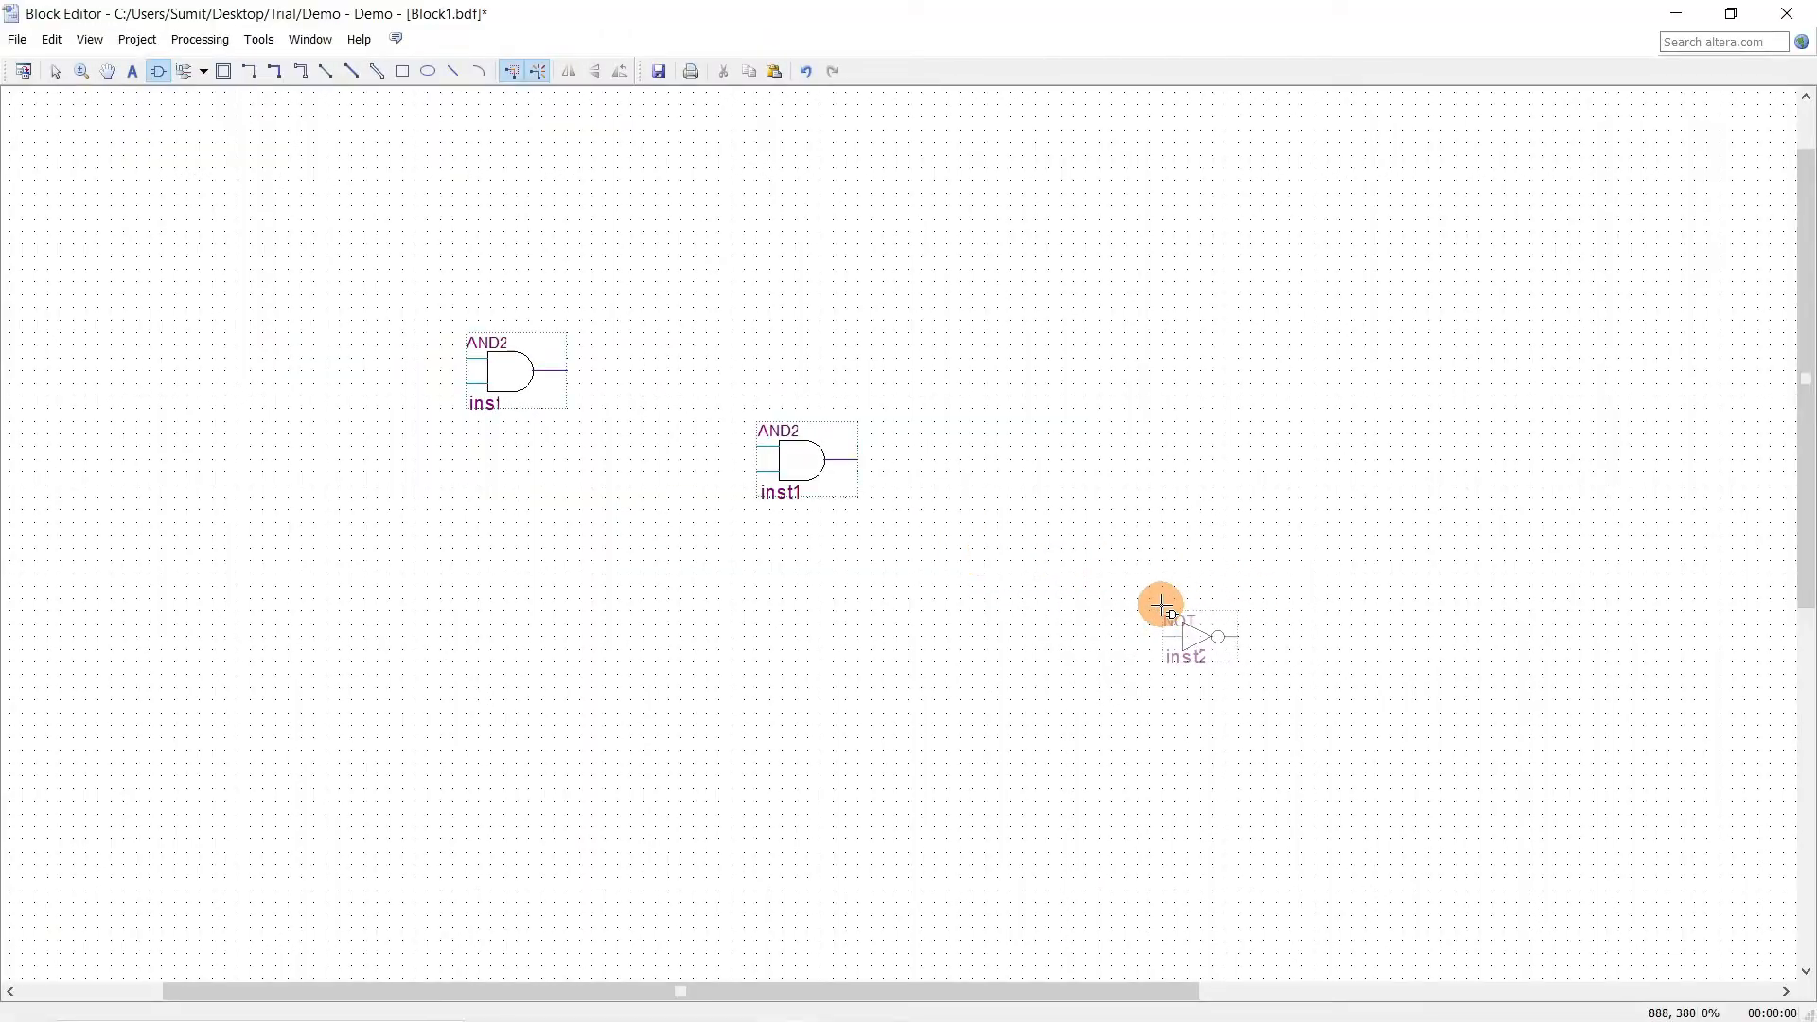
pyautogui.click(1154, 593)
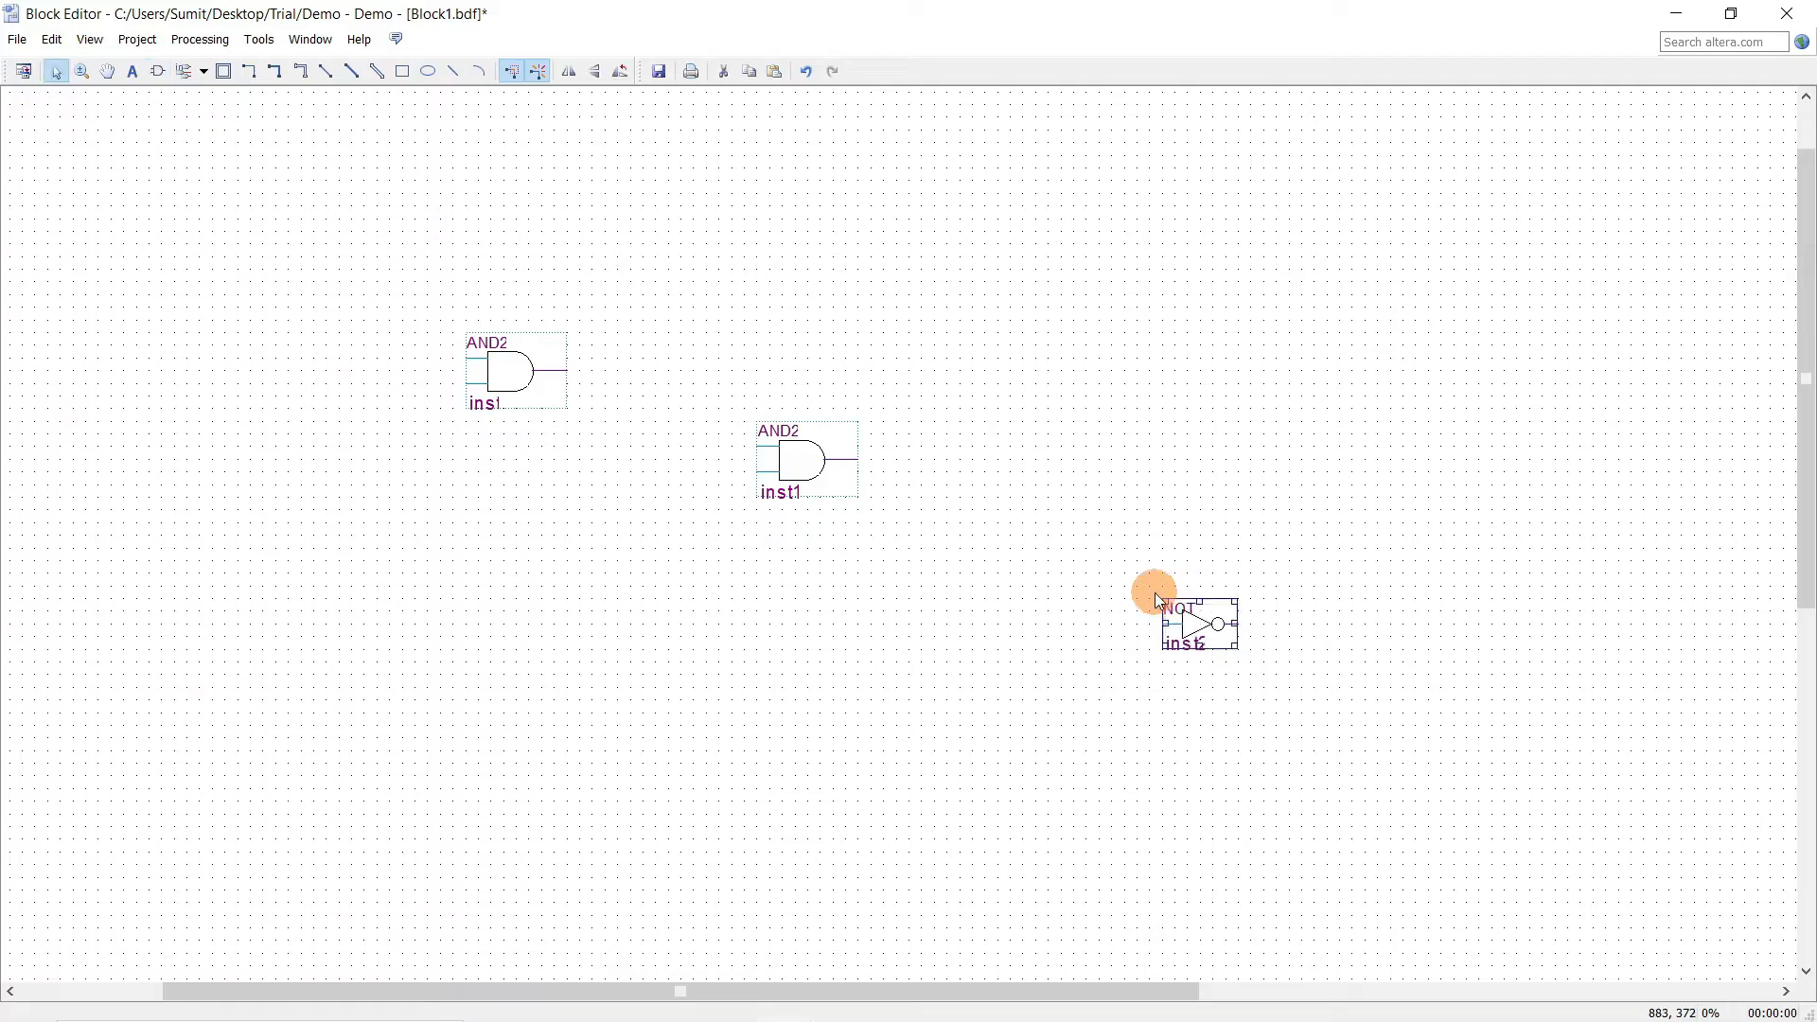
pyautogui.click(997, 649)
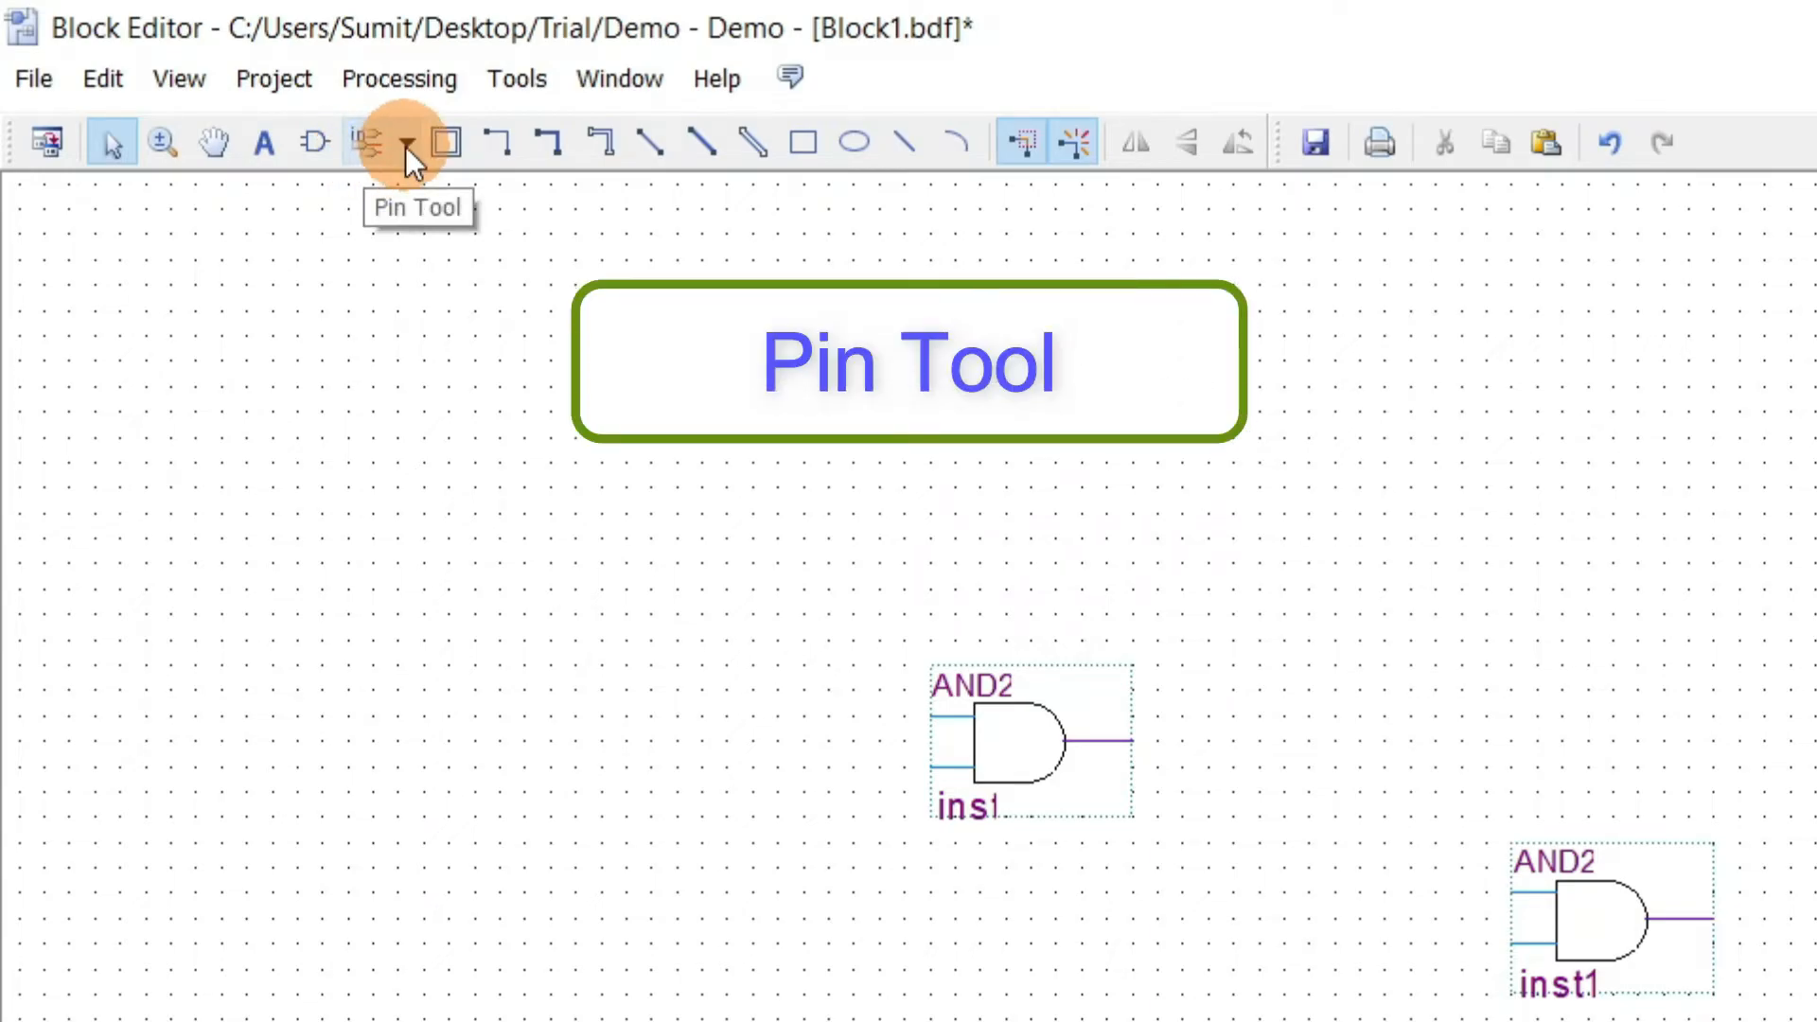
# Place three input pins in a vertical column to the left of the AND2 gates.
pyautogui.click(406, 144)
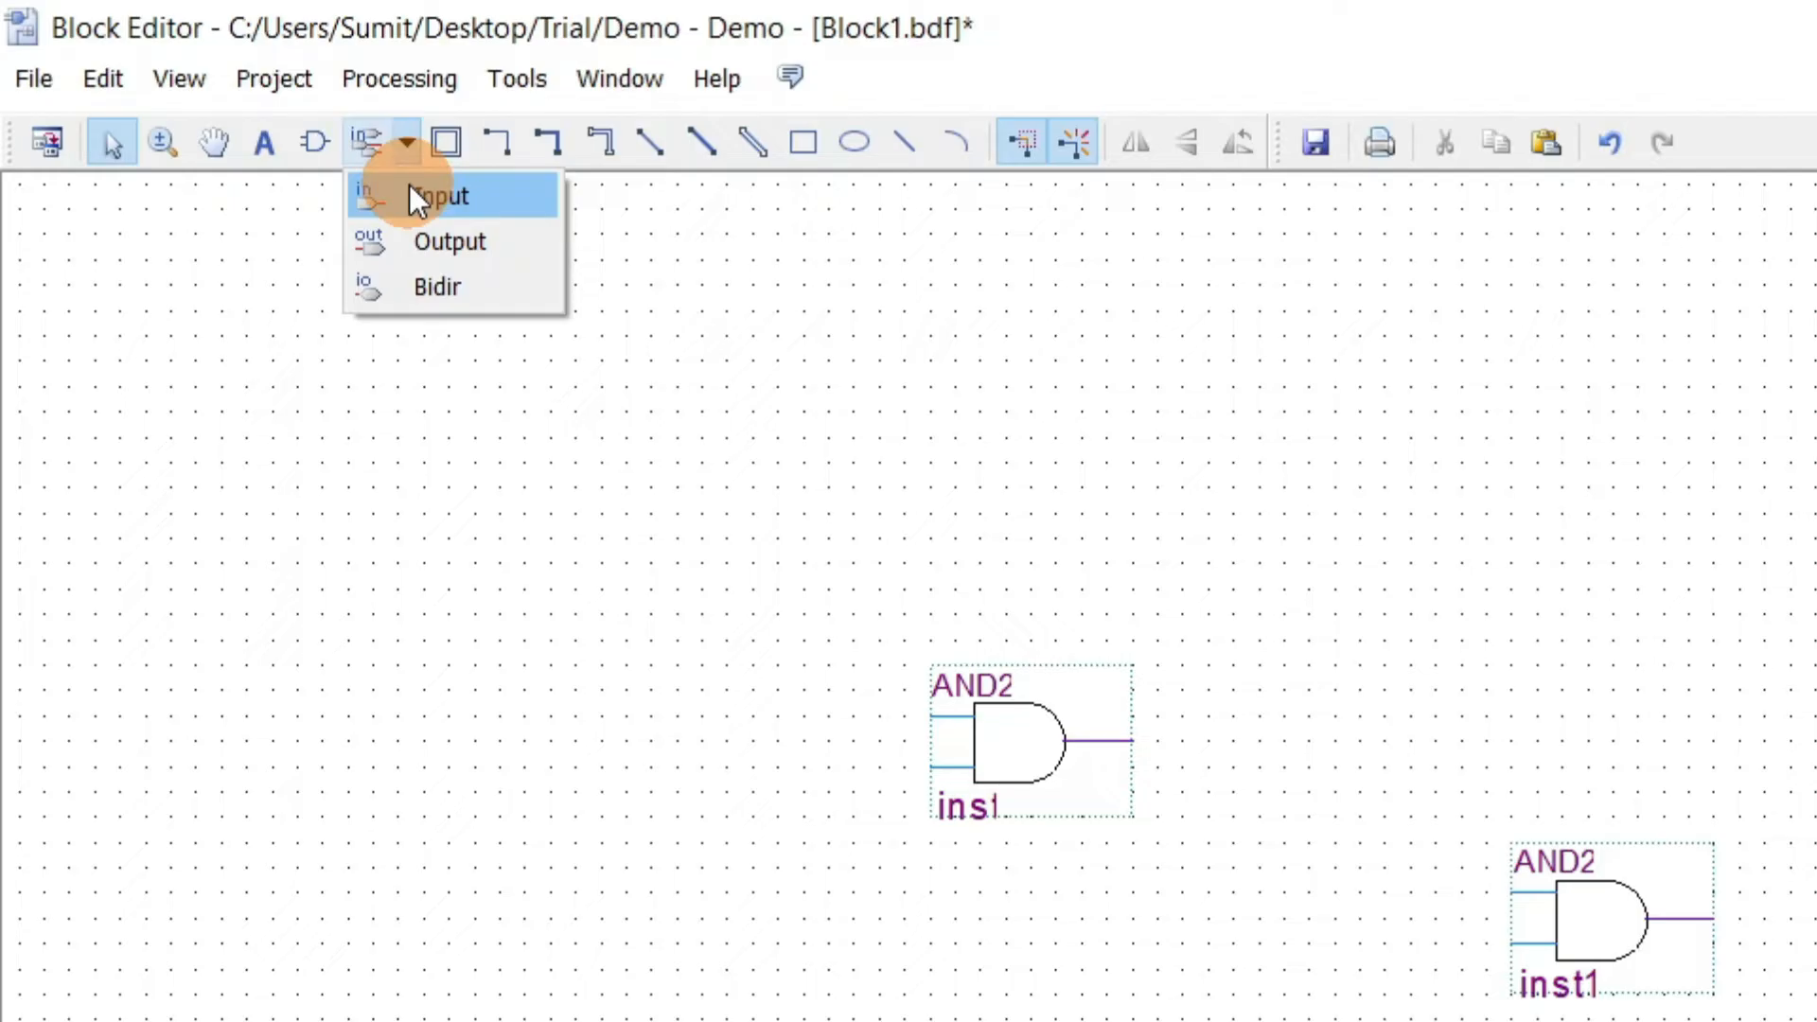
pyautogui.click(412, 194)
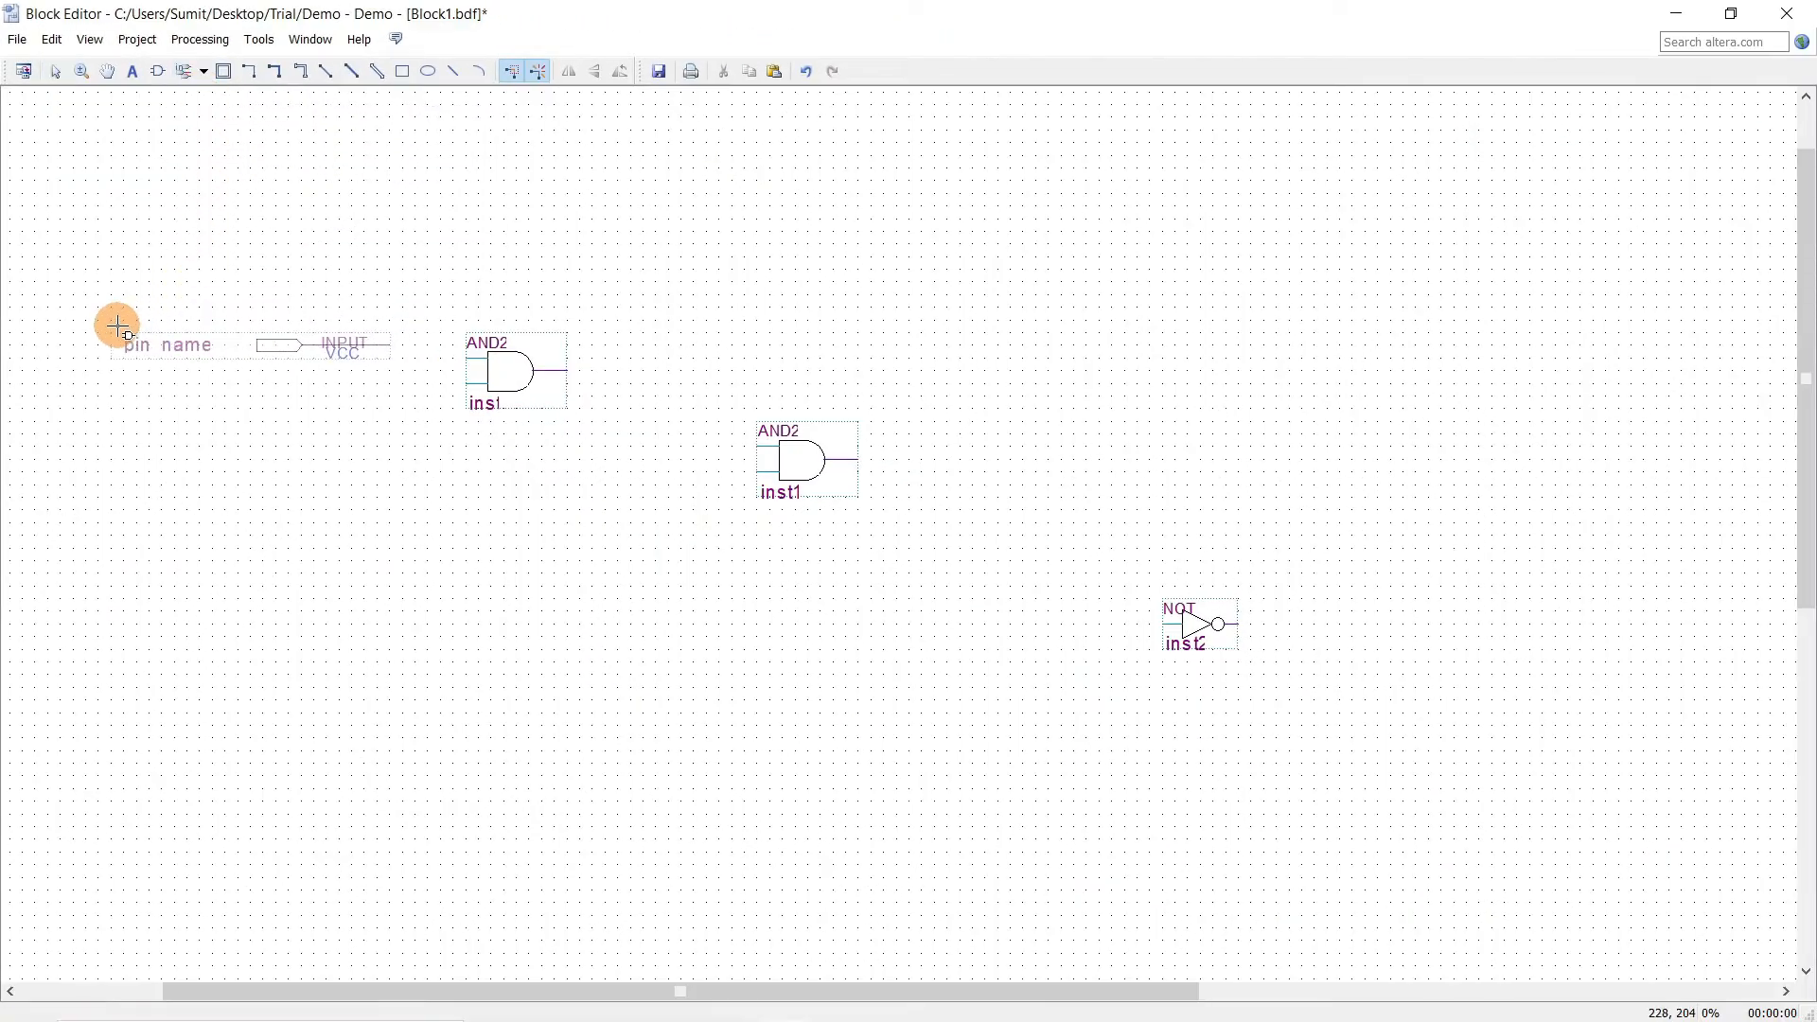
pyautogui.click(64, 335)
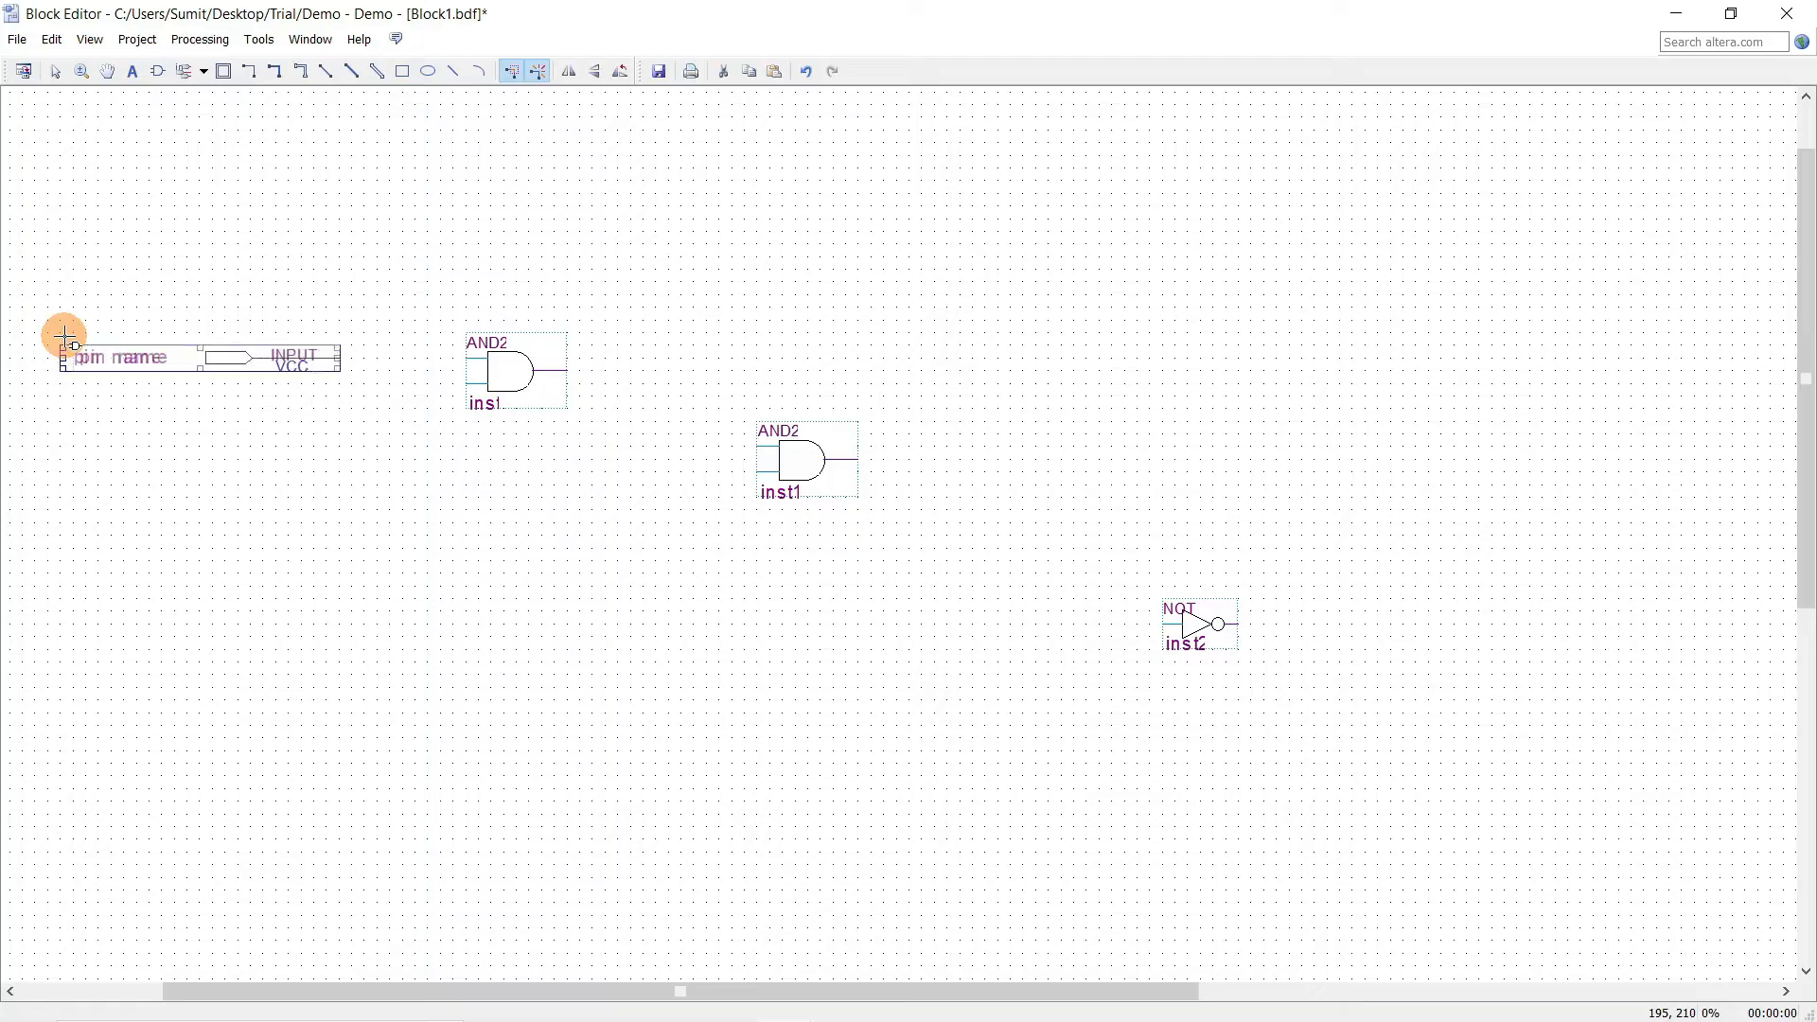
pyautogui.click(58, 488)
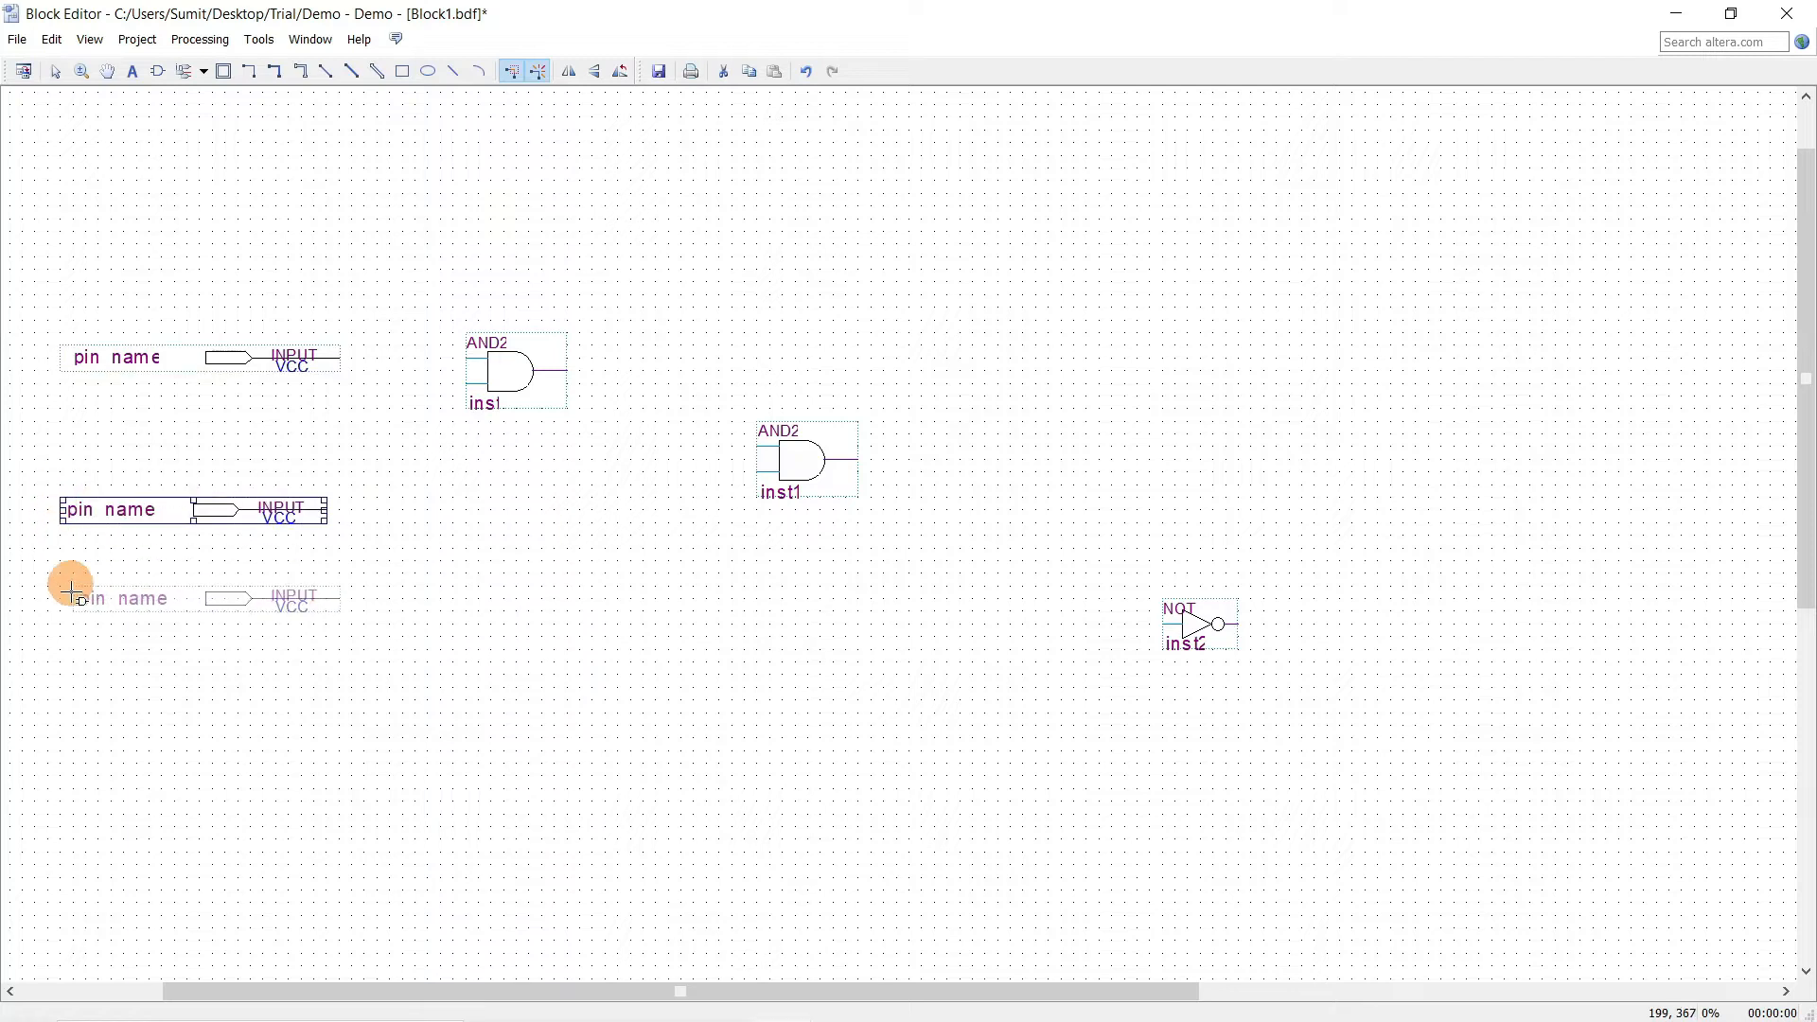
pyautogui.click(58, 642)
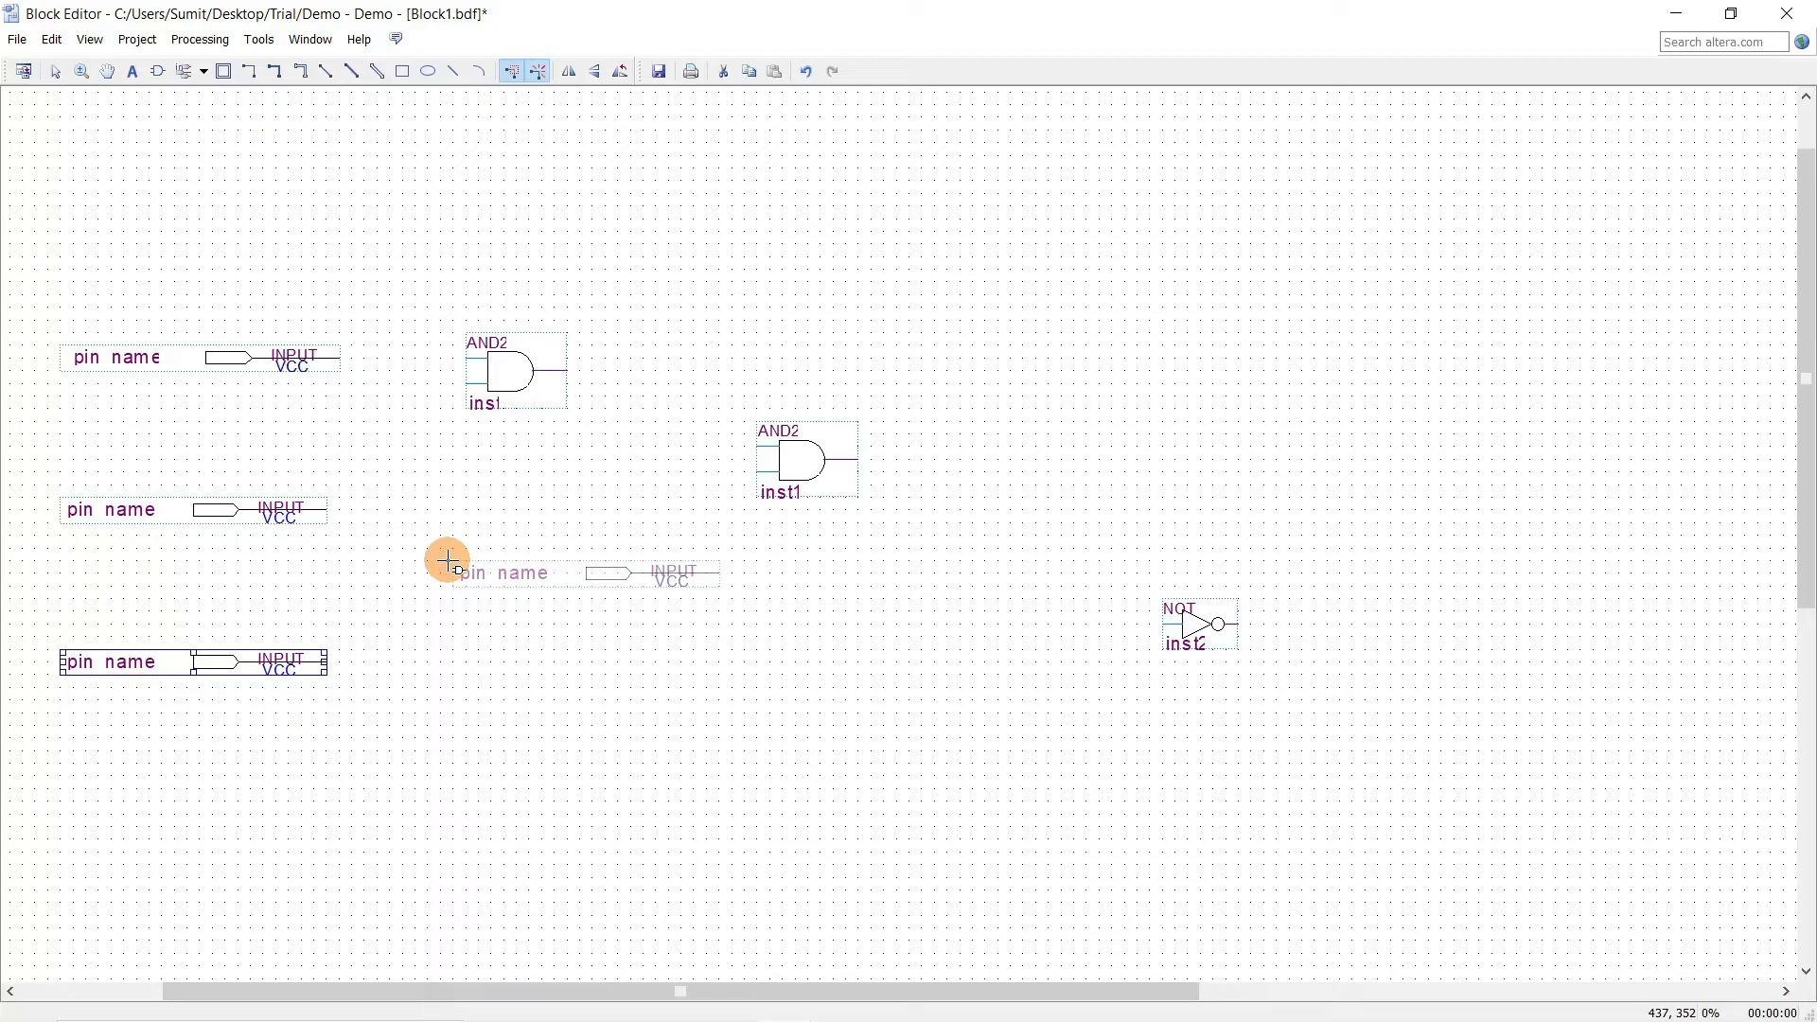
pyautogui.press('Escape')
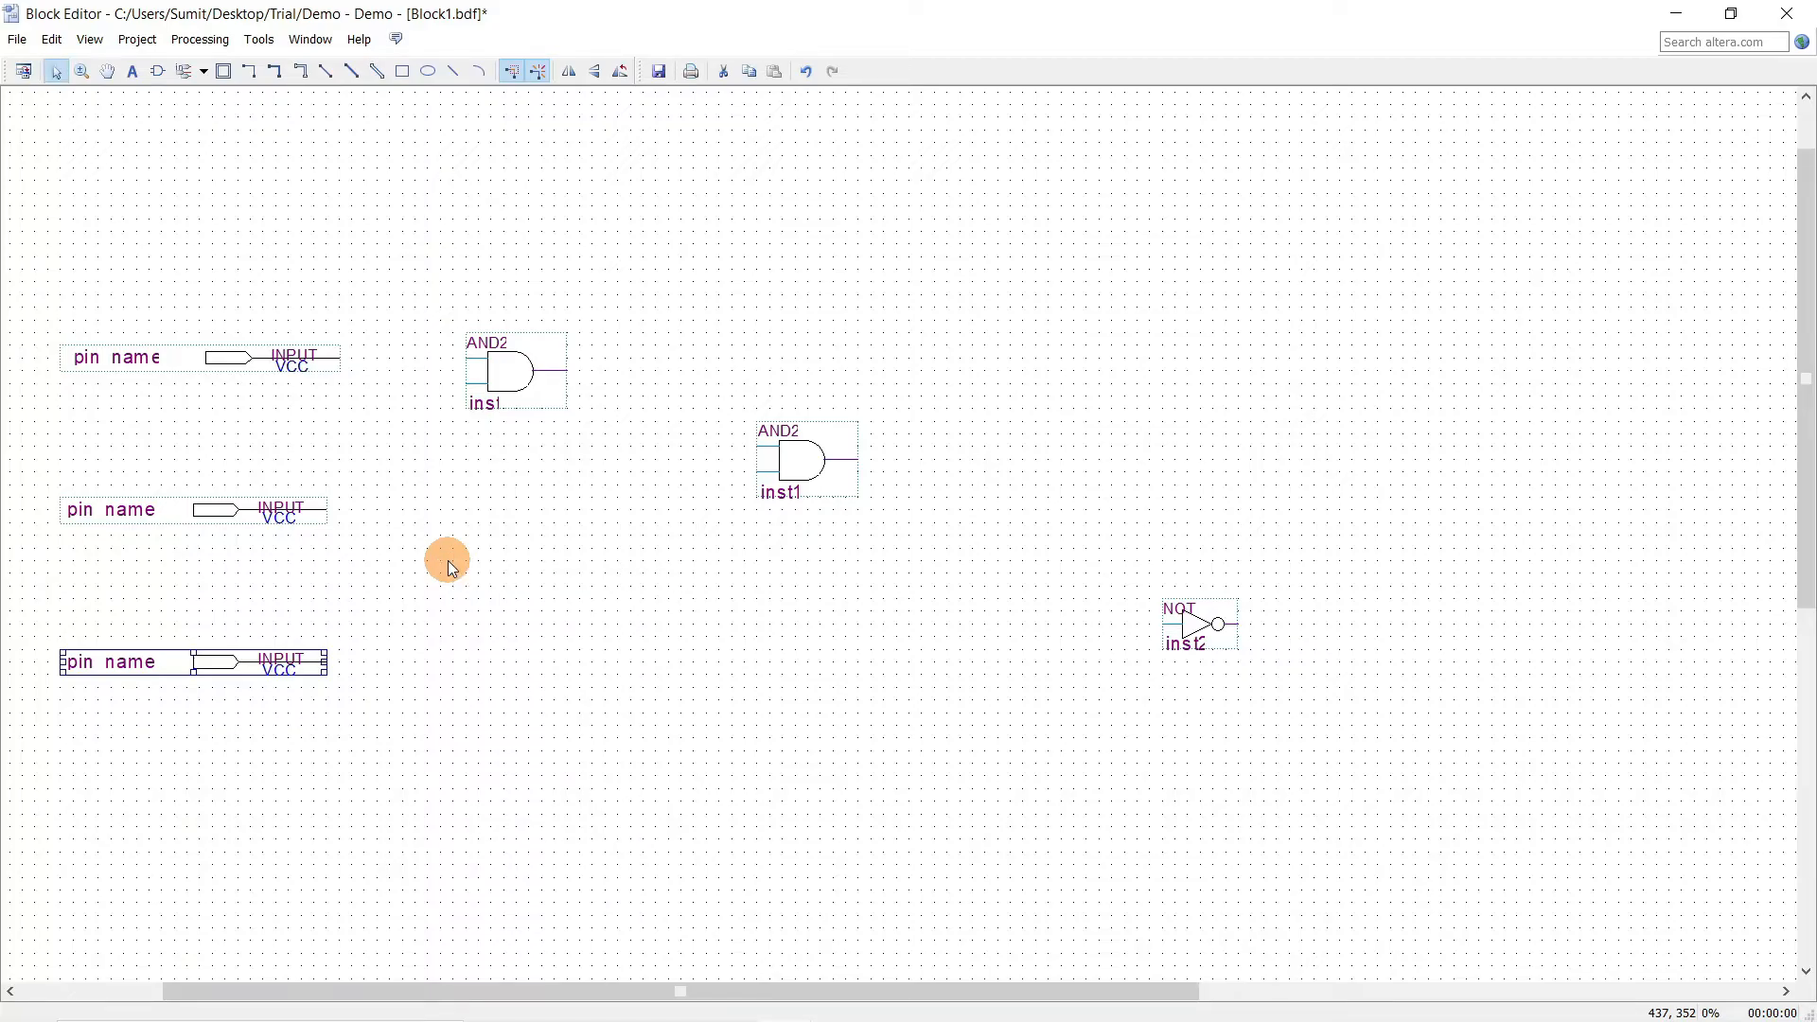
# Rename the top input pin of the column as A.
pyautogui.doubleClick(101, 358)
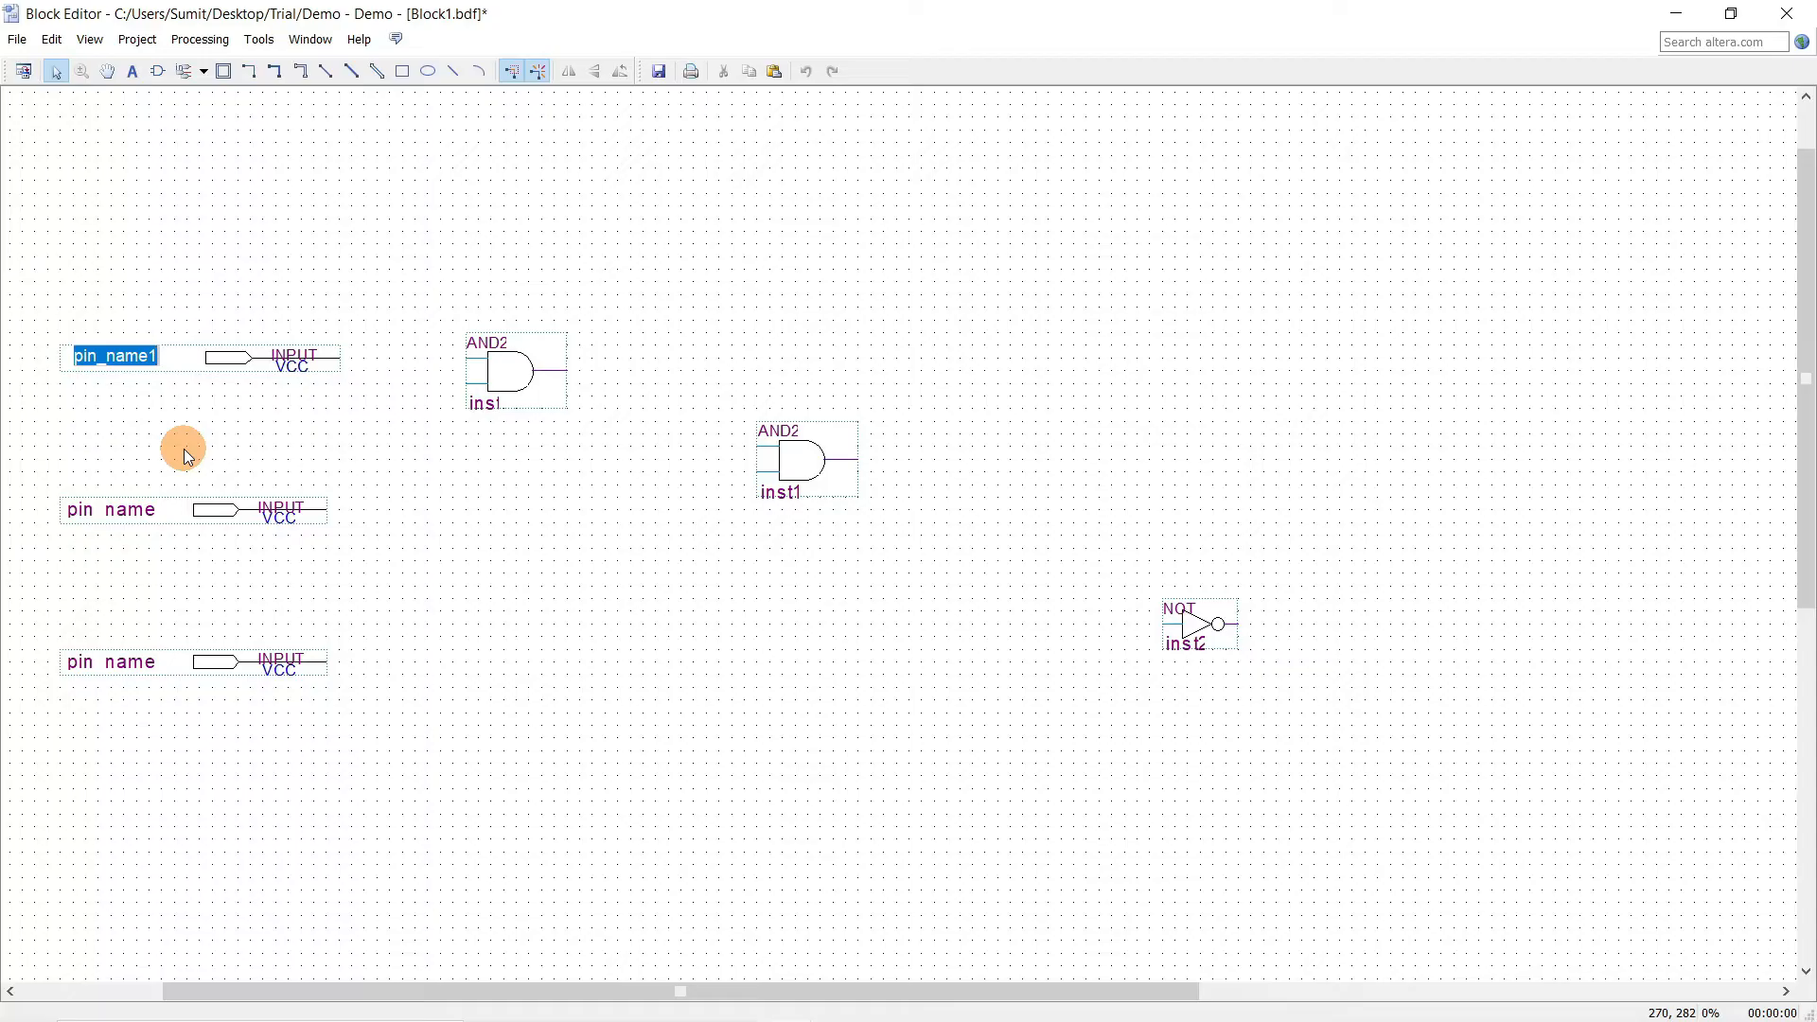
pyautogui.write('A')
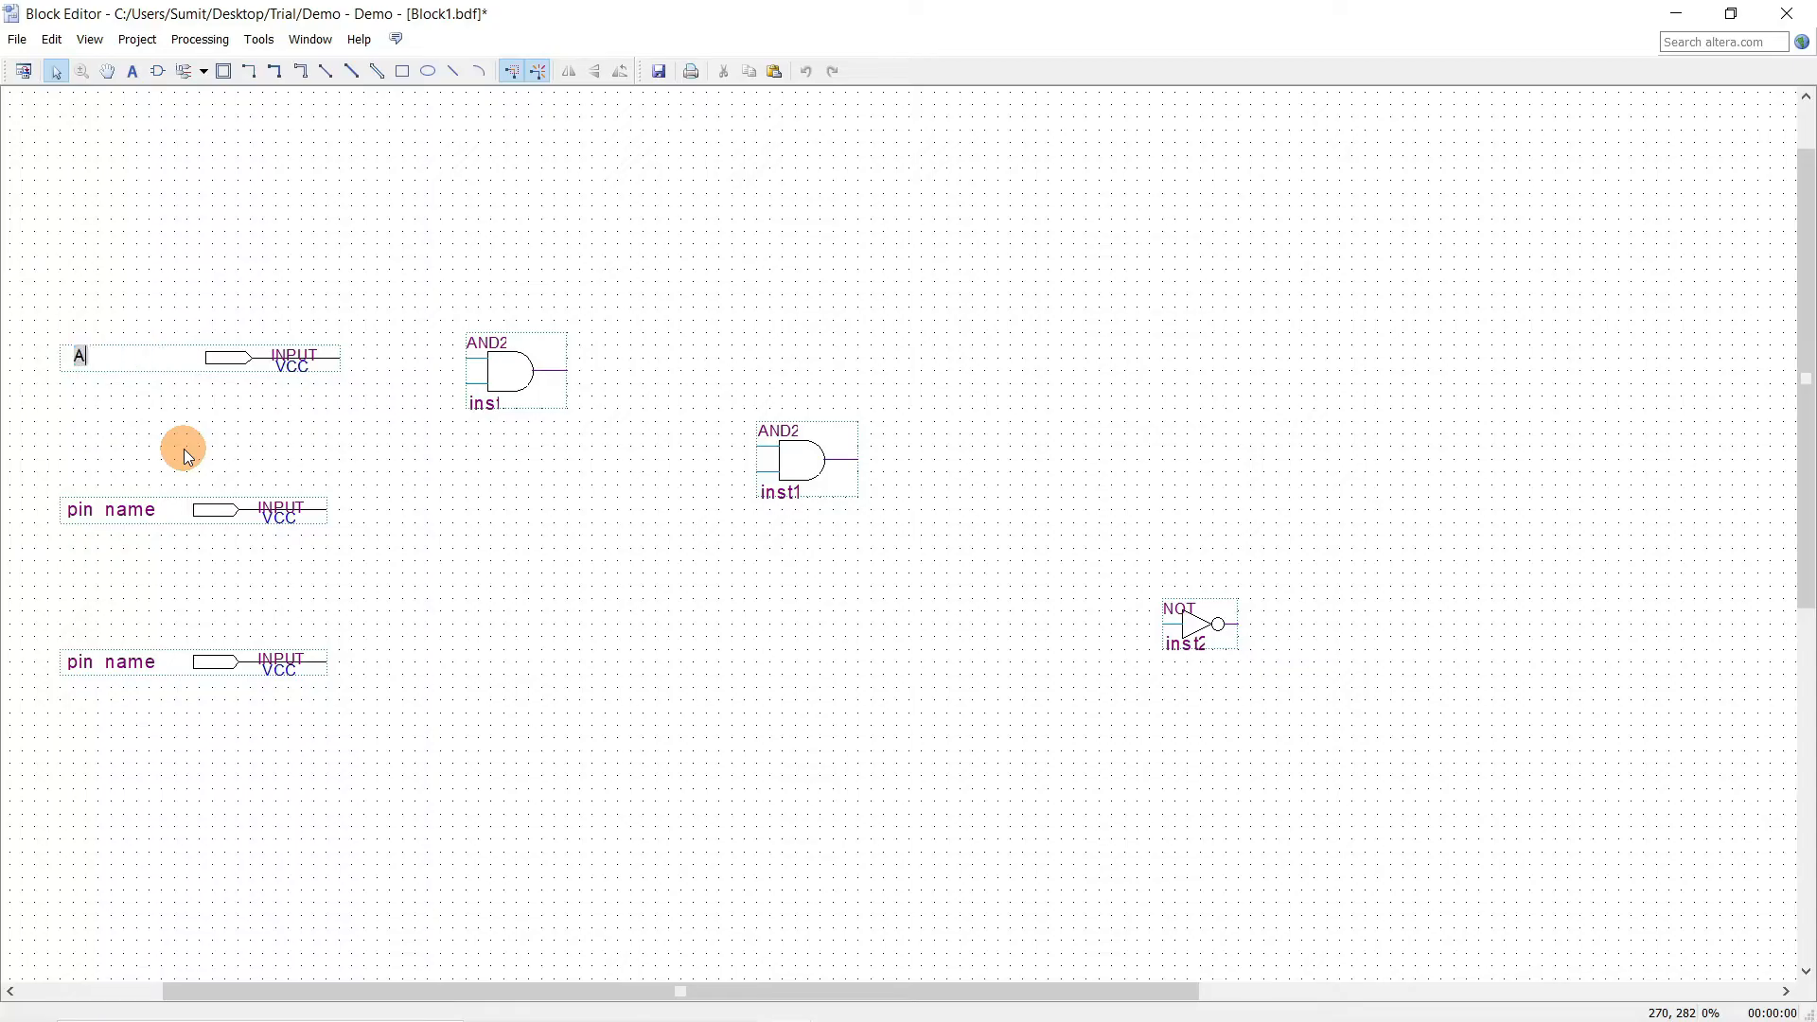
pyautogui.click(162, 424)
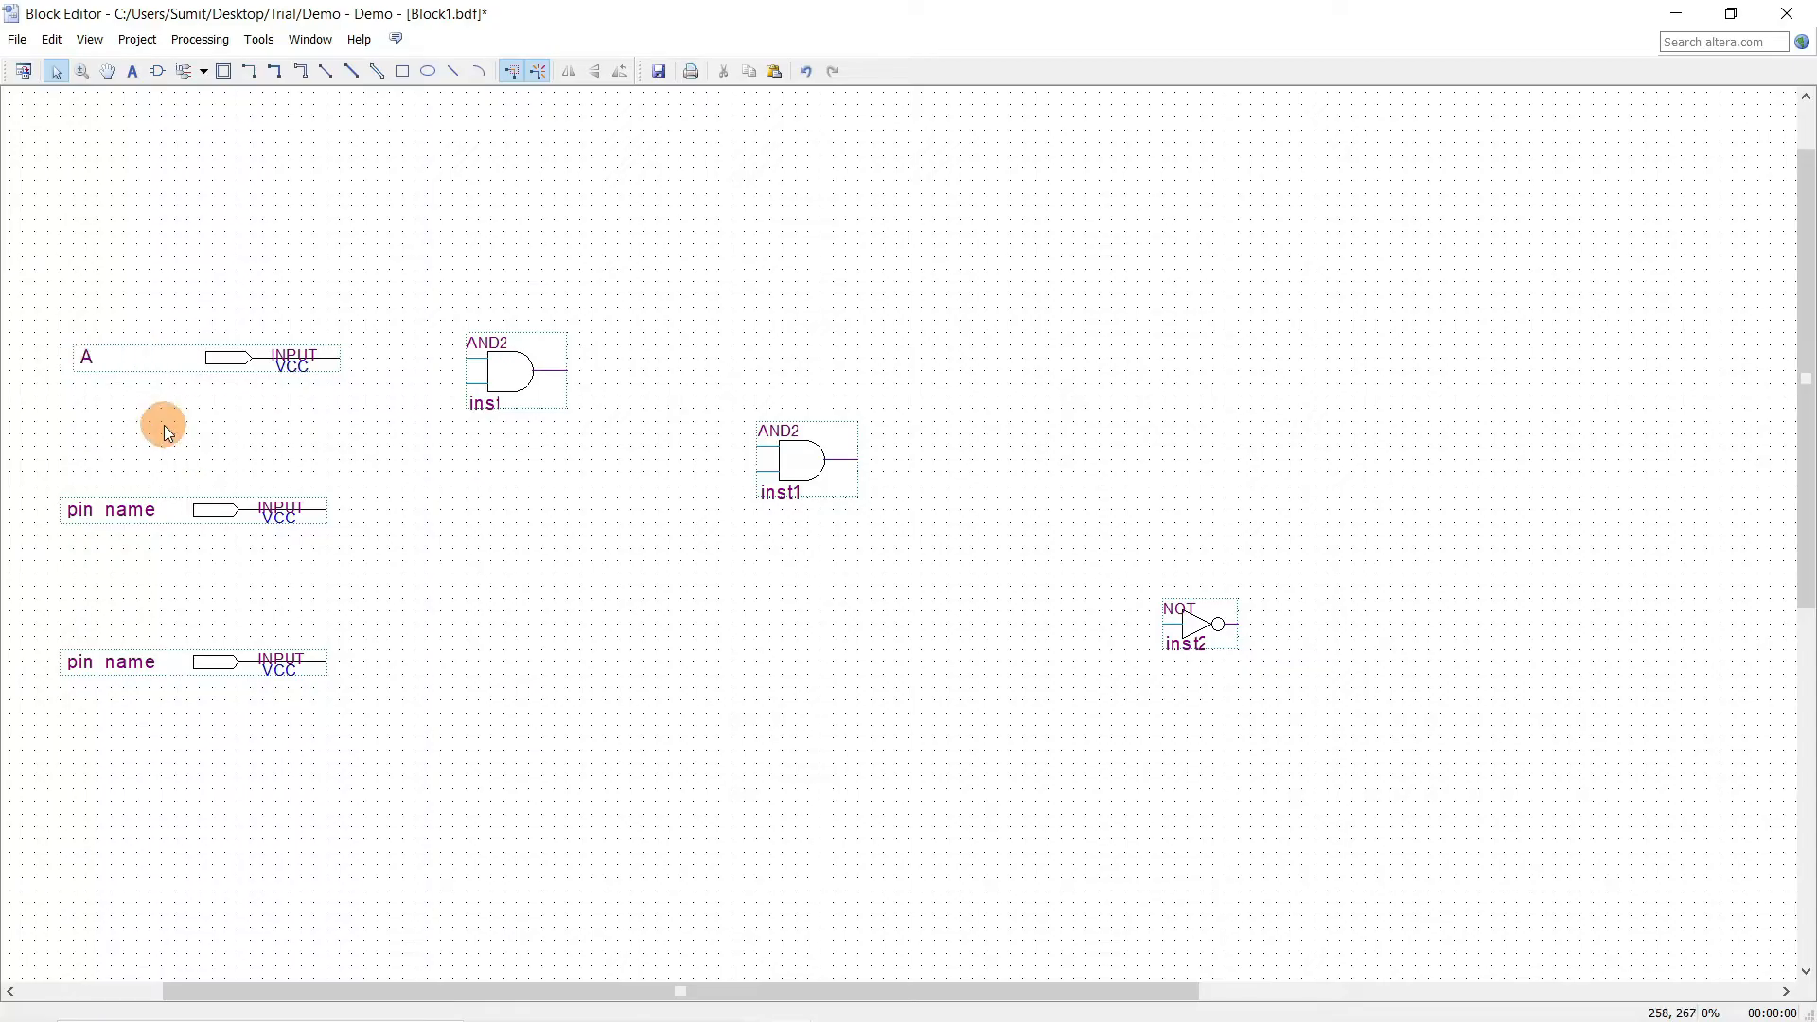
# Set the pin name of the middle input pin to B in its pin properties.
pyautogui.moveTo(235, 515); pyautogui.dragTo(236, 521)
pyautogui.doubleClick(236, 520)
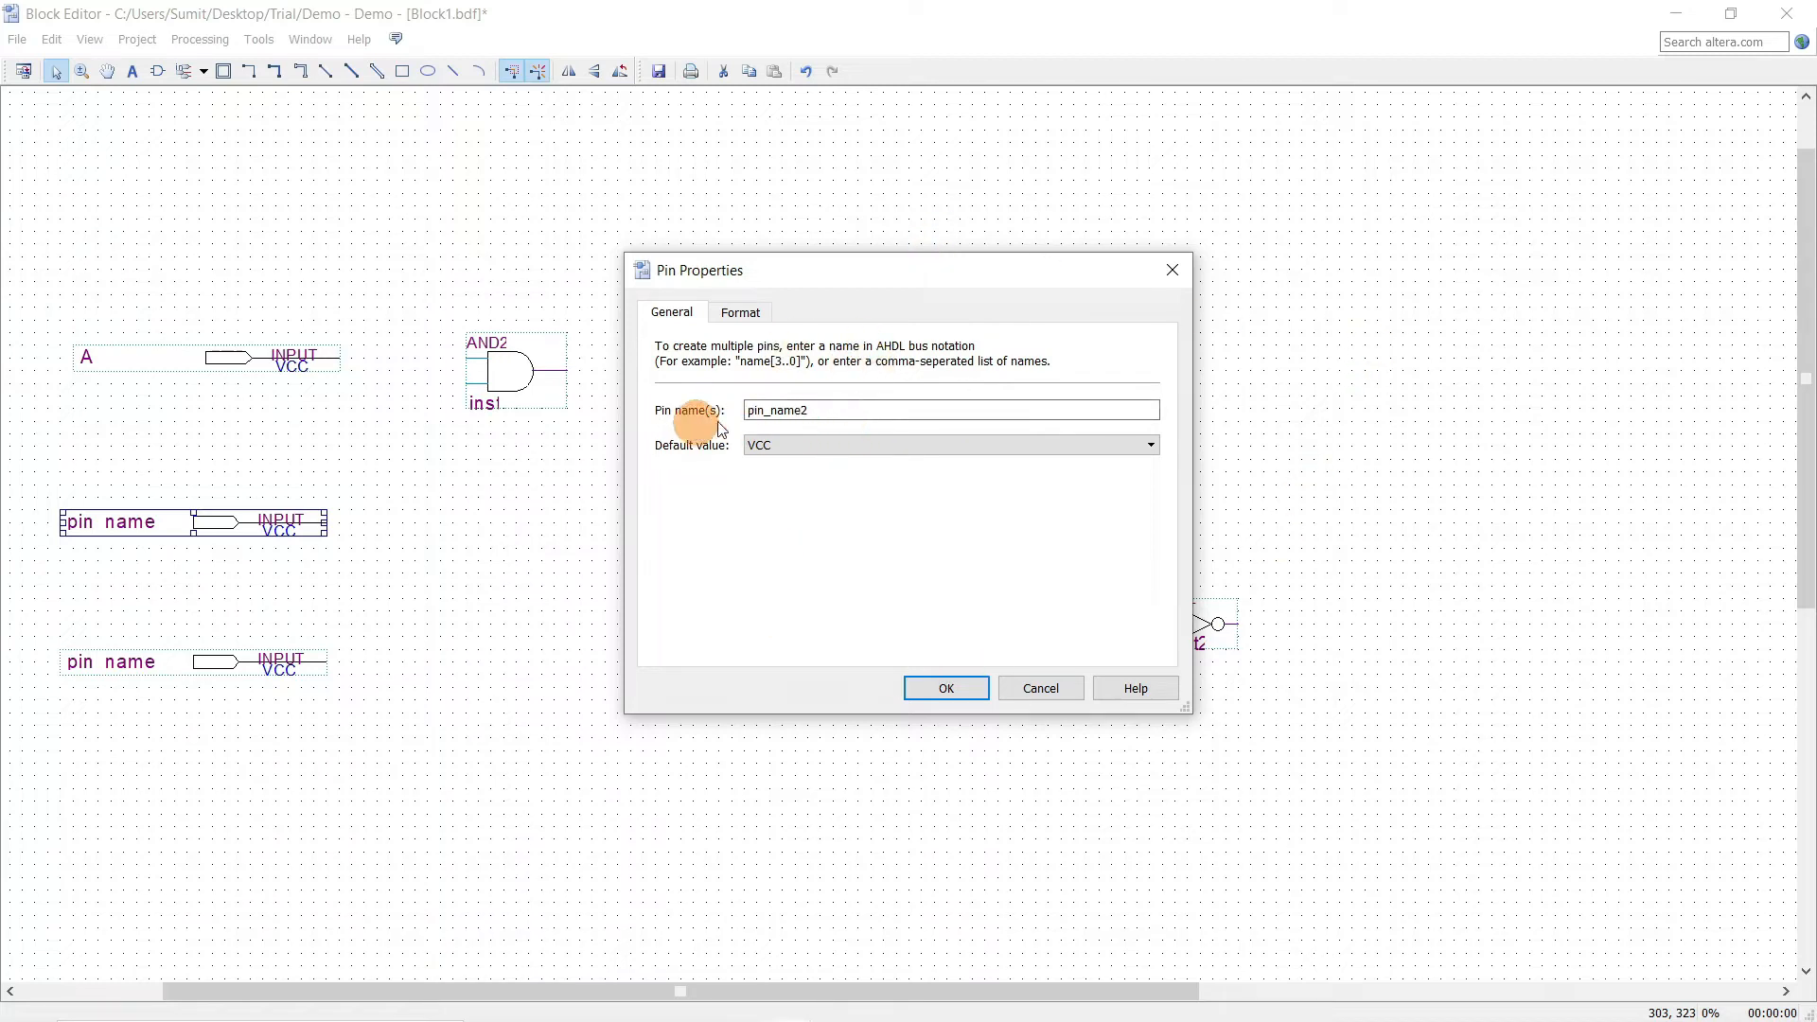
pyautogui.moveTo(820, 410); pyautogui.dragTo(738, 410)
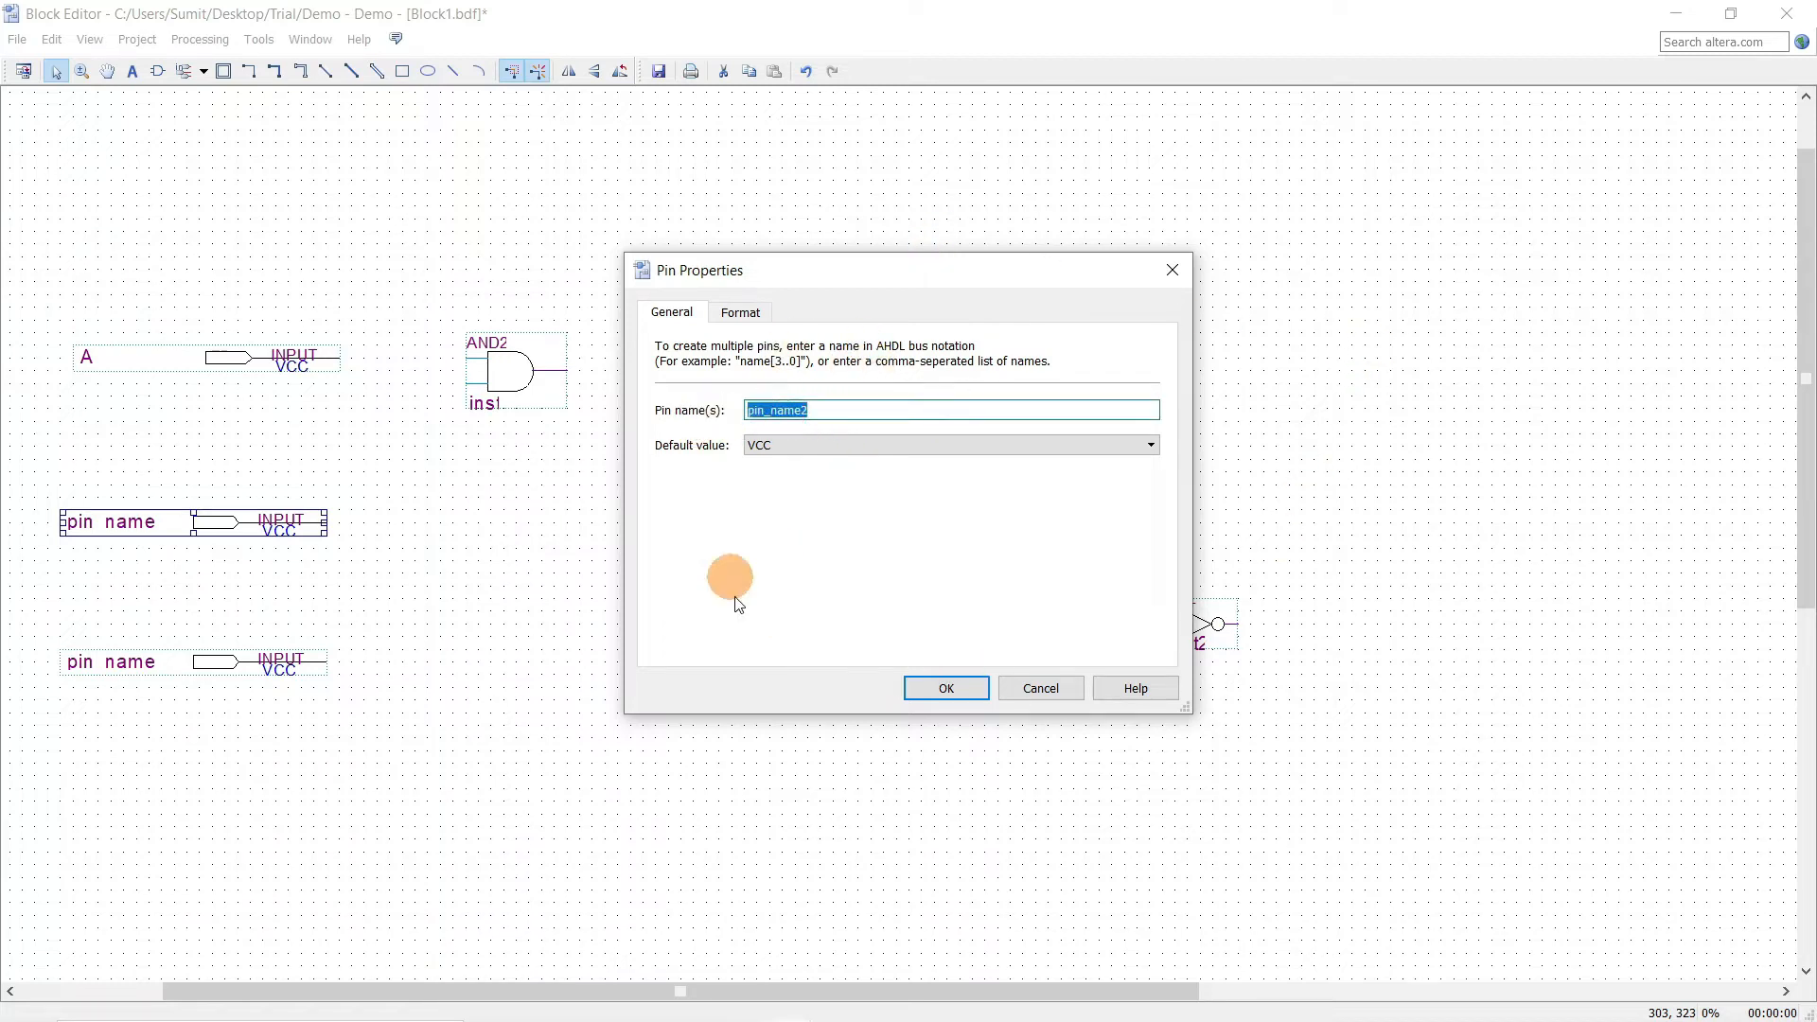
pyautogui.write('B')
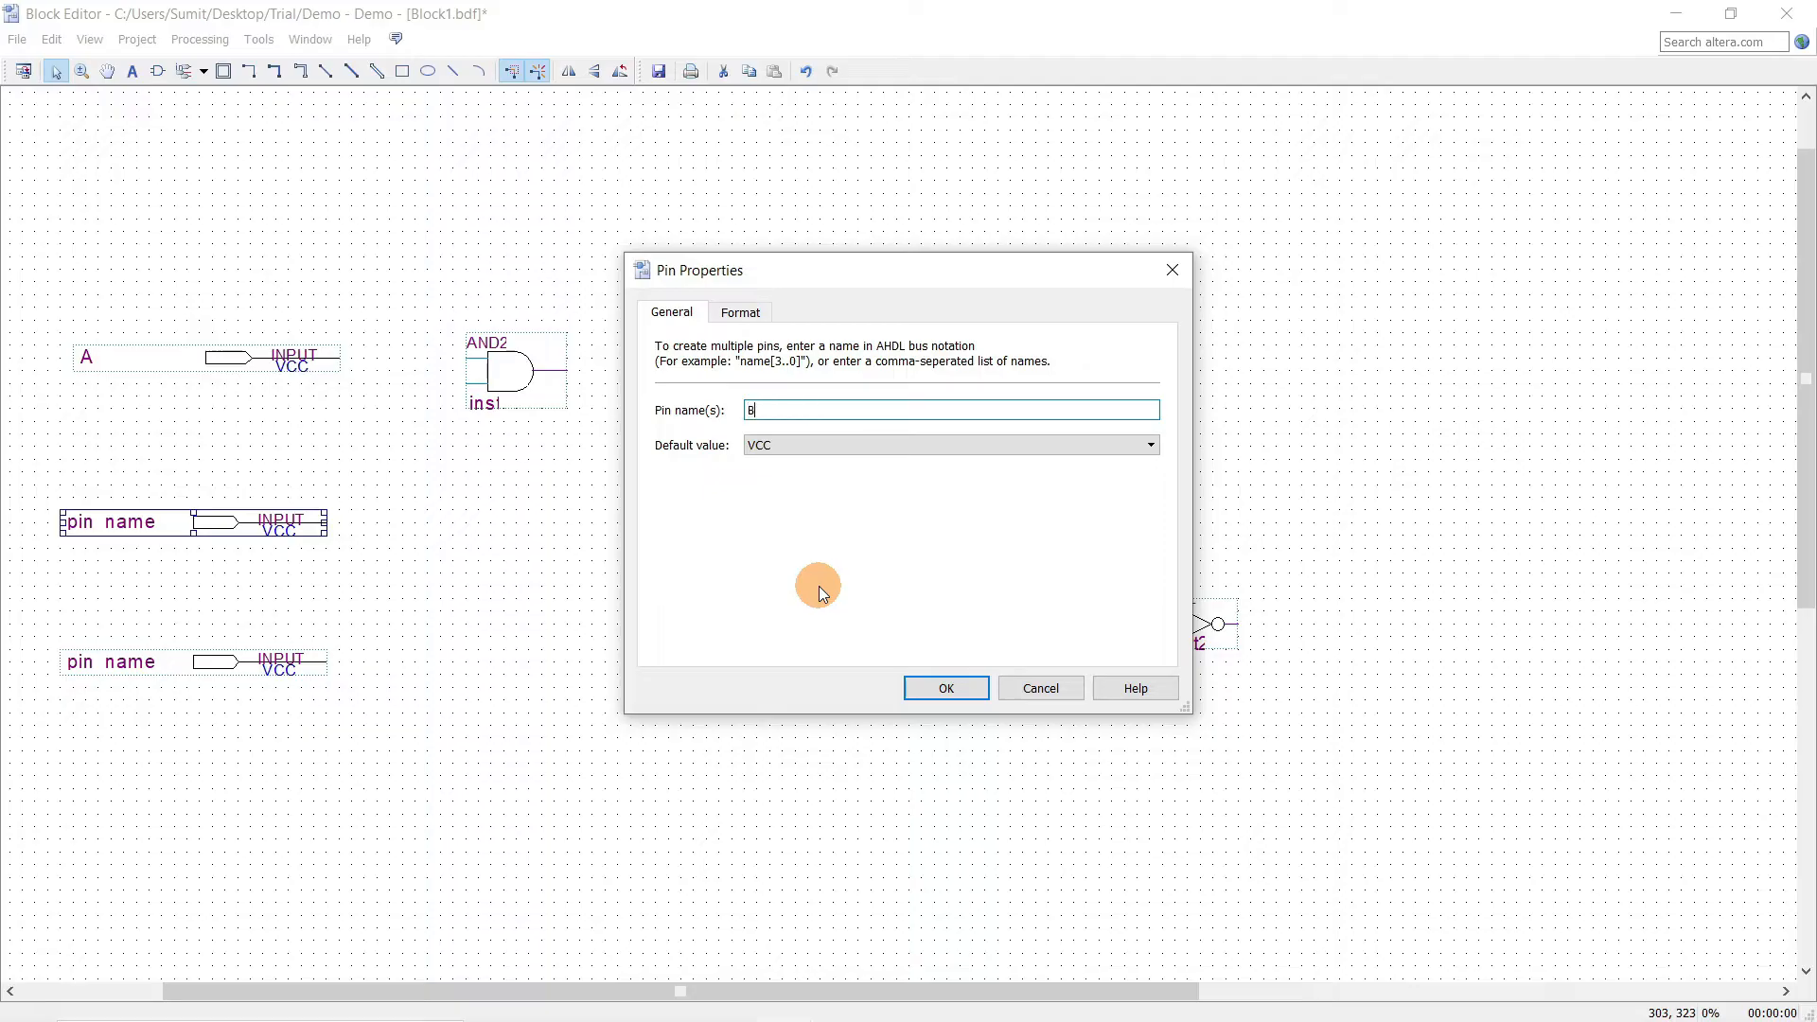
pyautogui.click(961, 694)
pyautogui.click(501, 740)
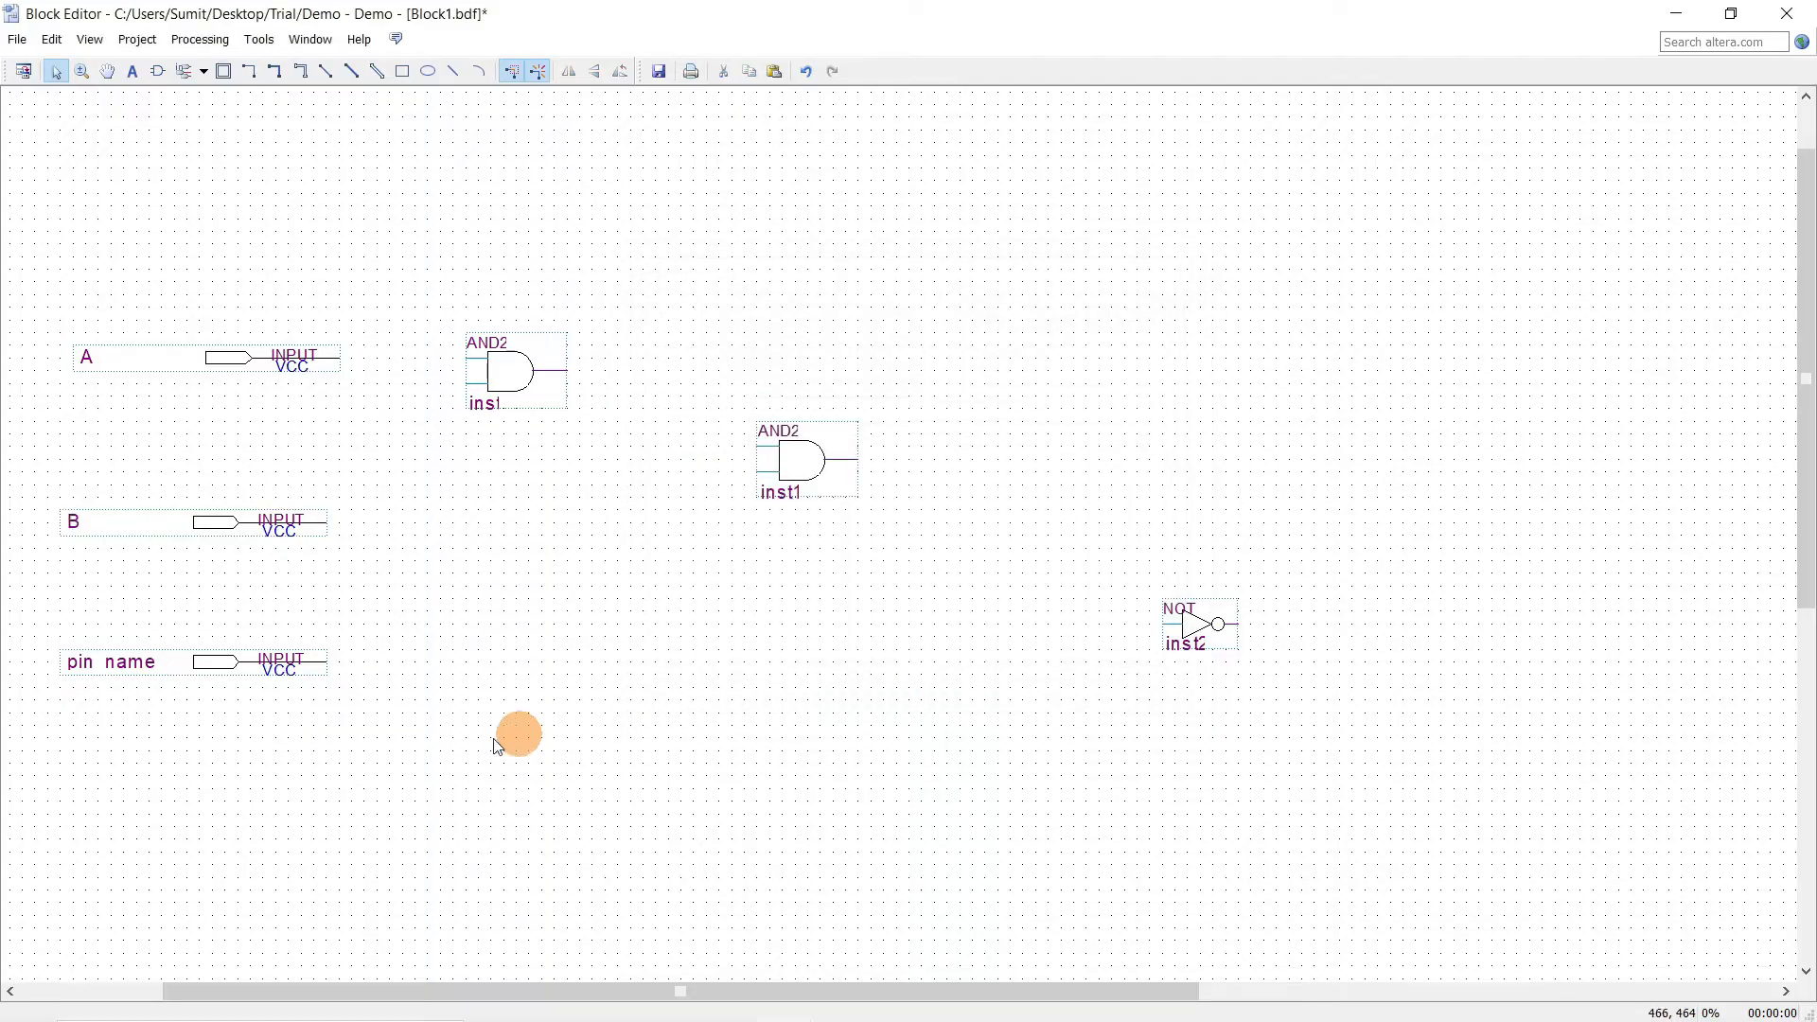
# Rename the bottom input pin of the column as C.
pyautogui.doubleClick(80, 663)
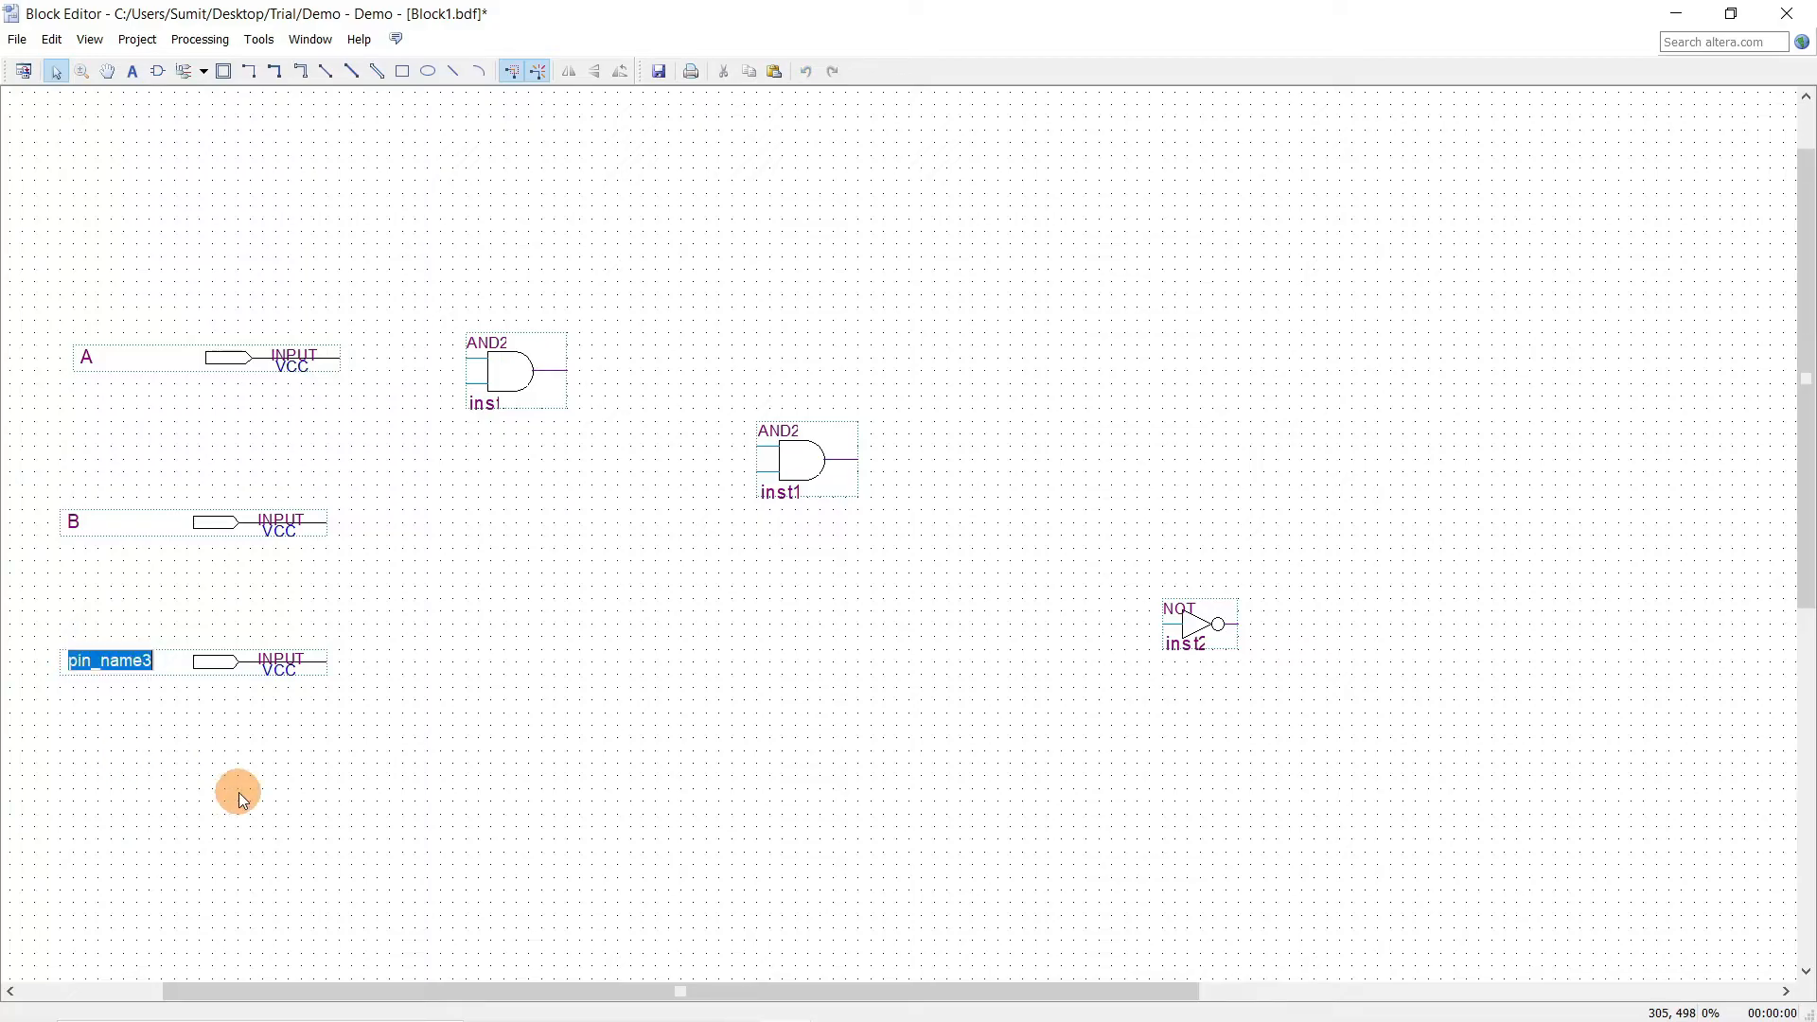
pyautogui.write('C')
pyautogui.click(515, 756)
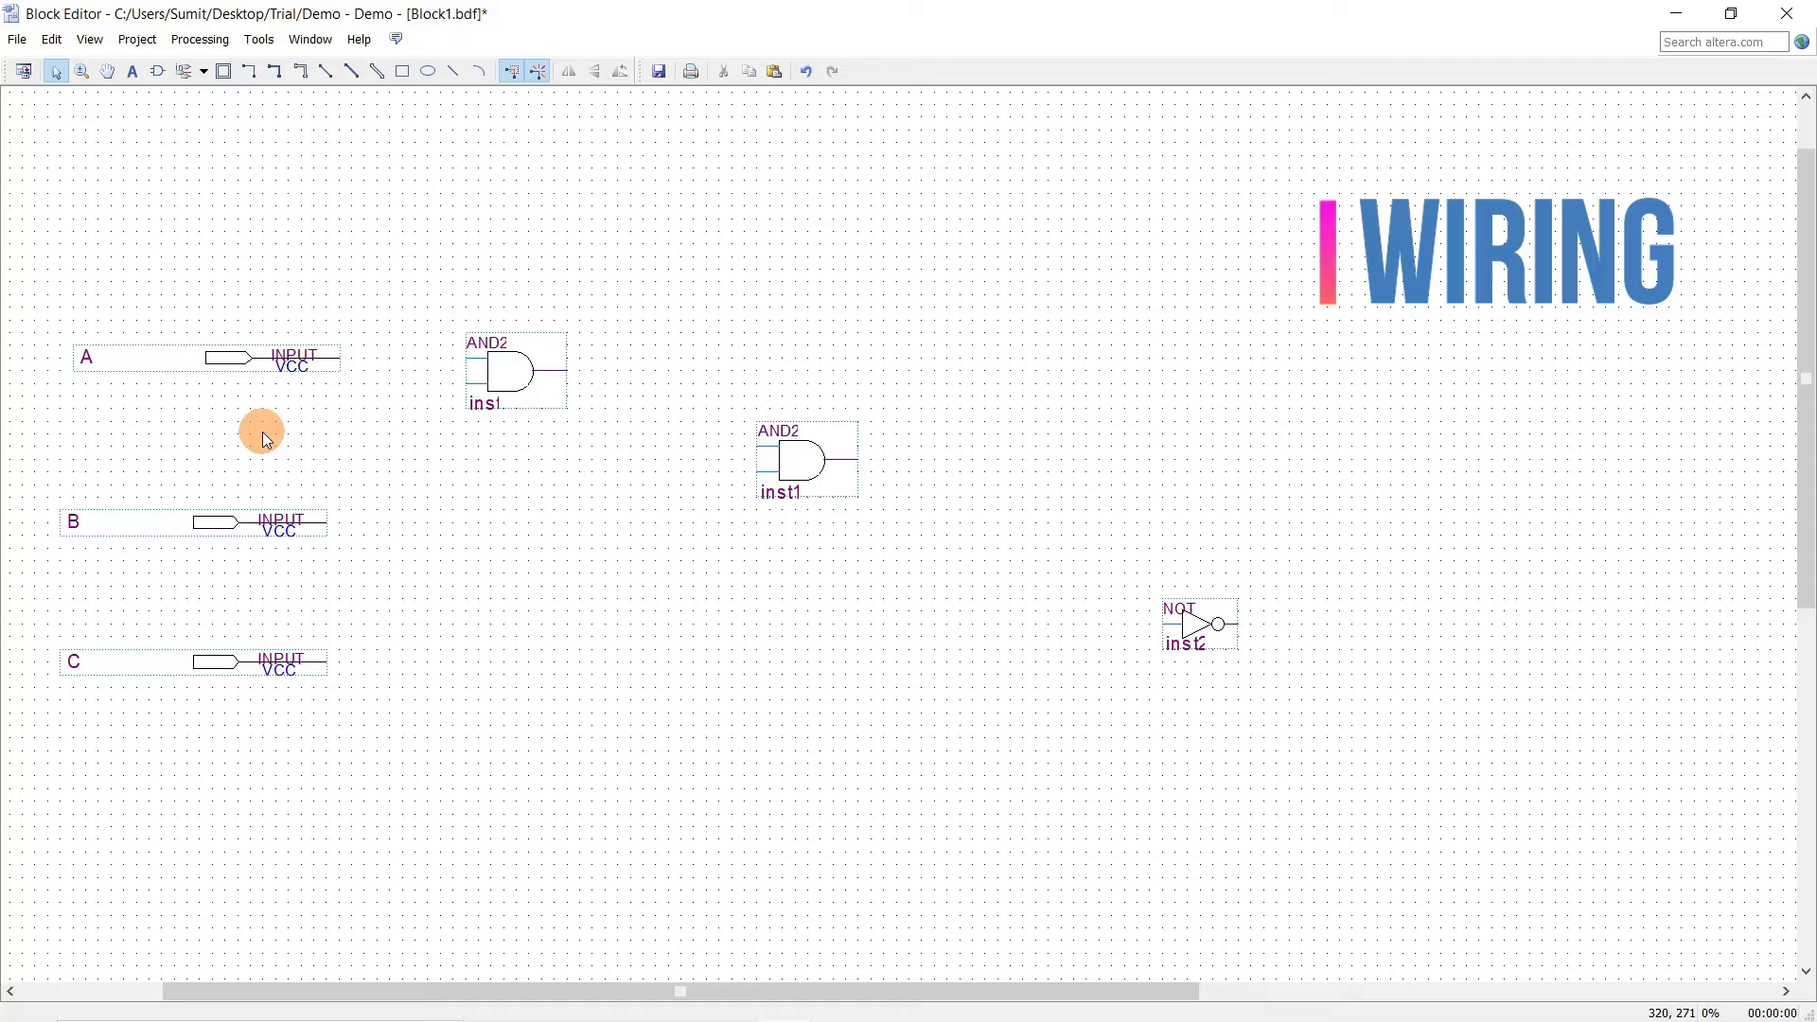
# Wire pin A to the upper input of the first AND2 by butting the pin against the gate and moving it back.
pyautogui.click(223, 356)
pyautogui.moveTo(219, 359); pyautogui.dragTo(359, 371)
pyautogui.click(415, 481)
pyautogui.click(354, 360)
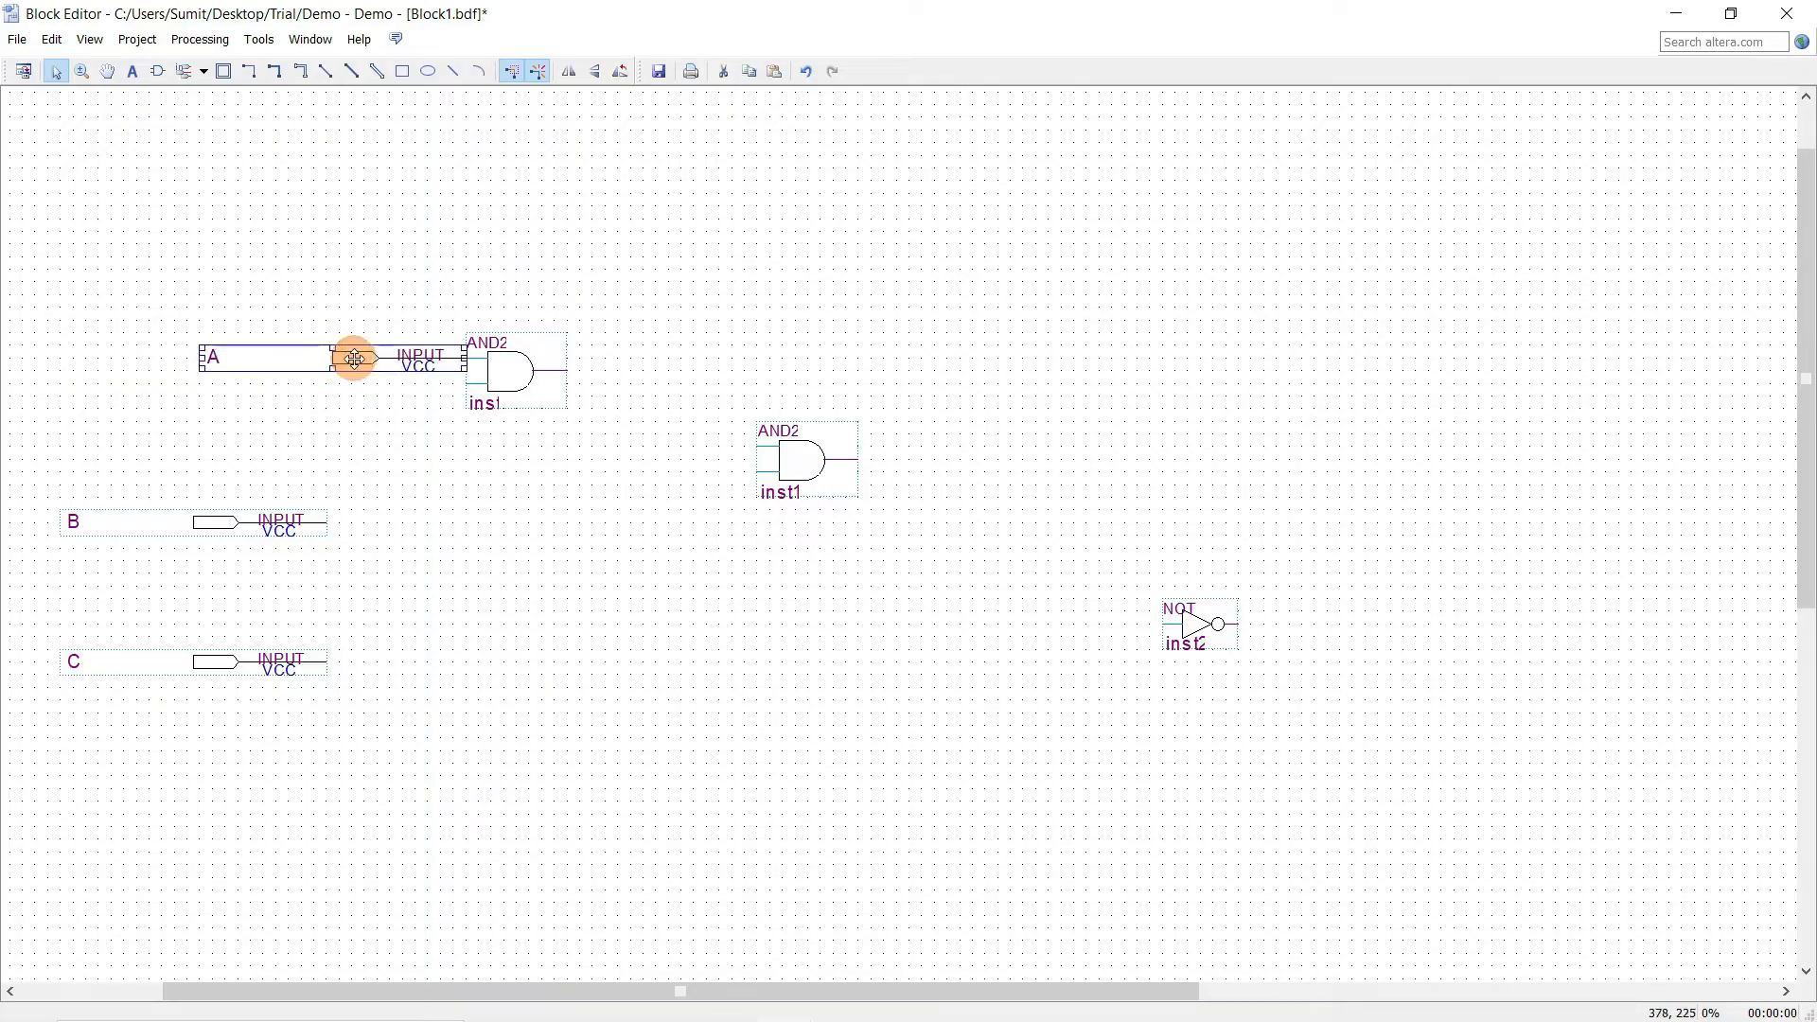
pyautogui.moveTo(355, 361); pyautogui.dragTo(209, 360)
pyautogui.click(453, 483)
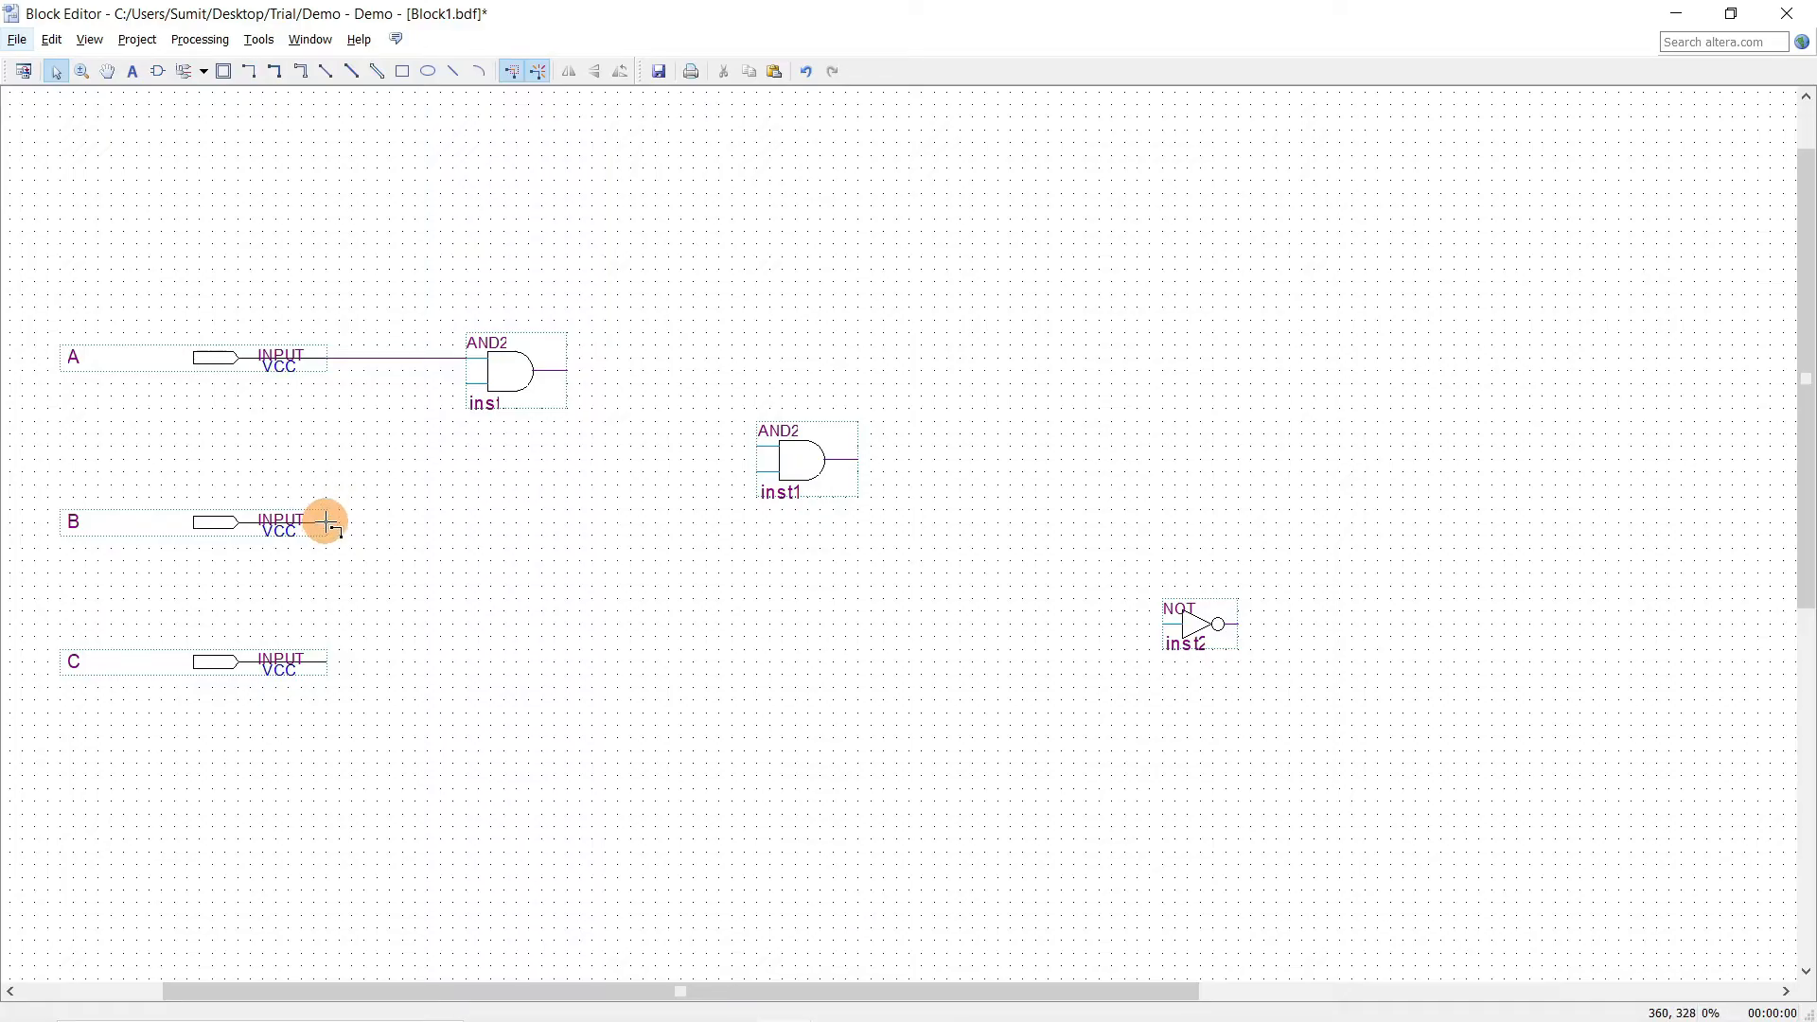
# Wire pin B to the lower input of the first AND2 gate with a right-angled route.
pyautogui.moveTo(326, 523); pyautogui.dragTo(363, 383)
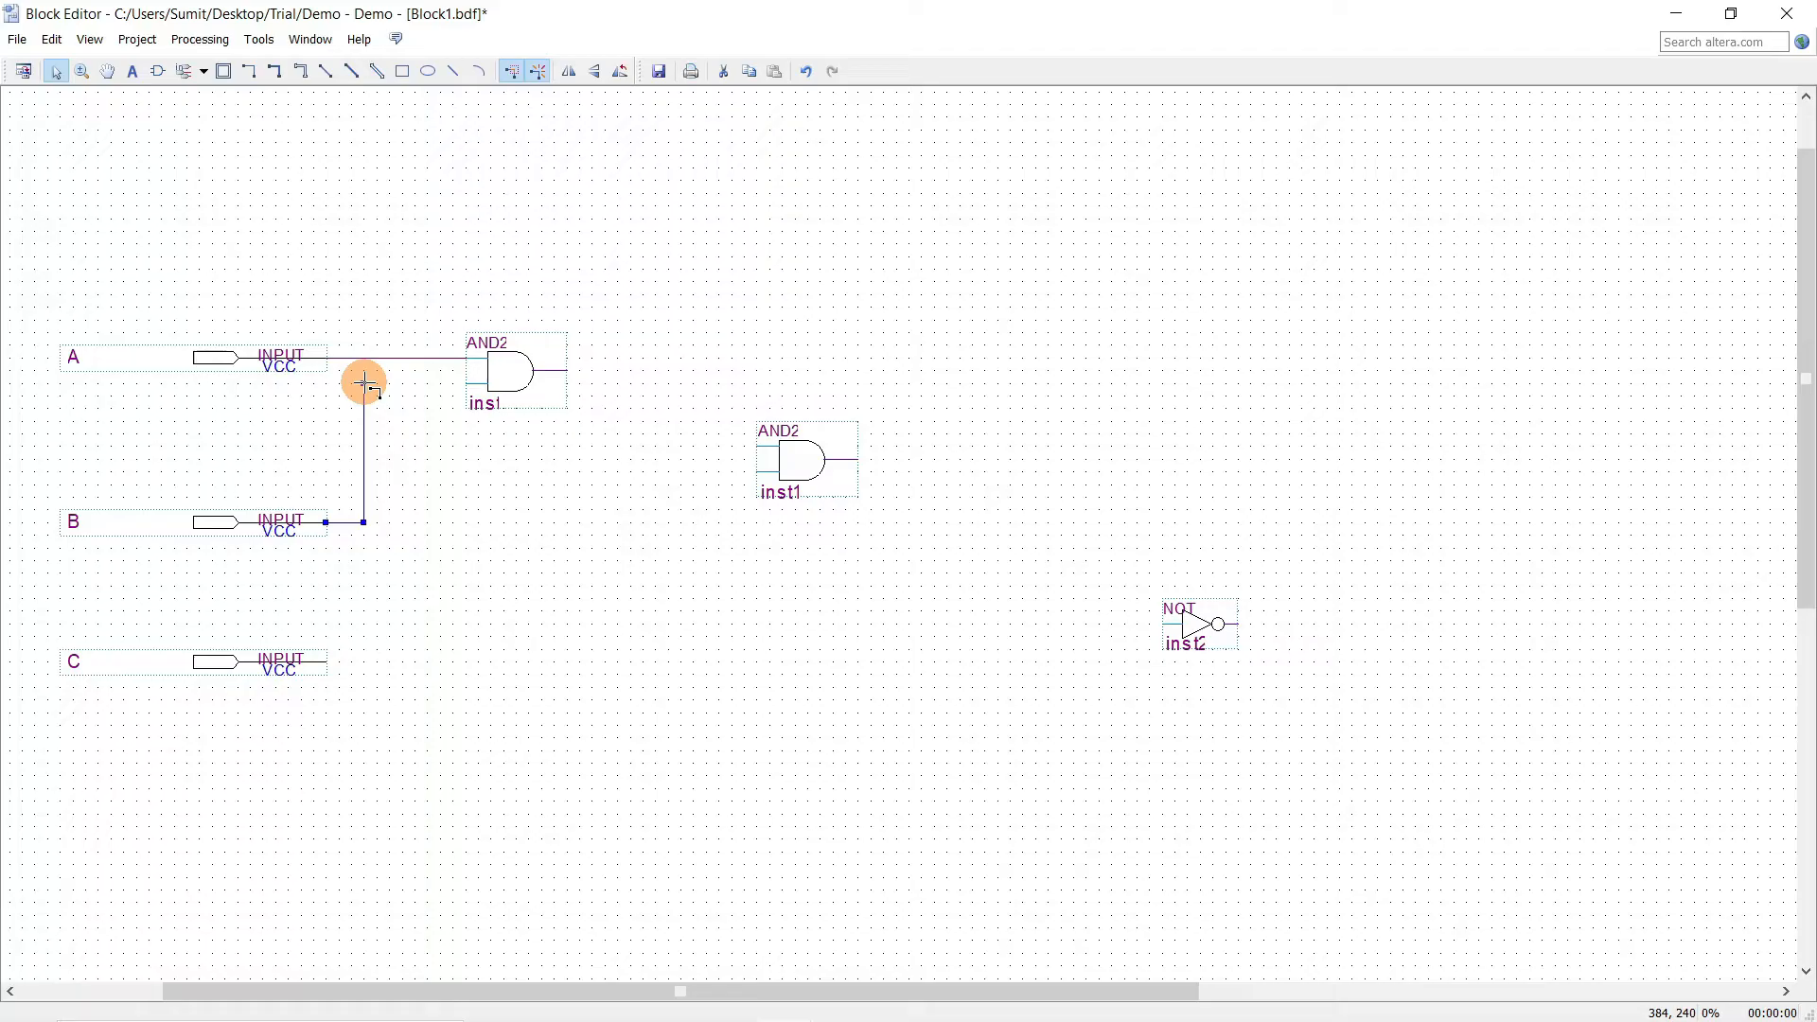
pyautogui.click(363, 381)
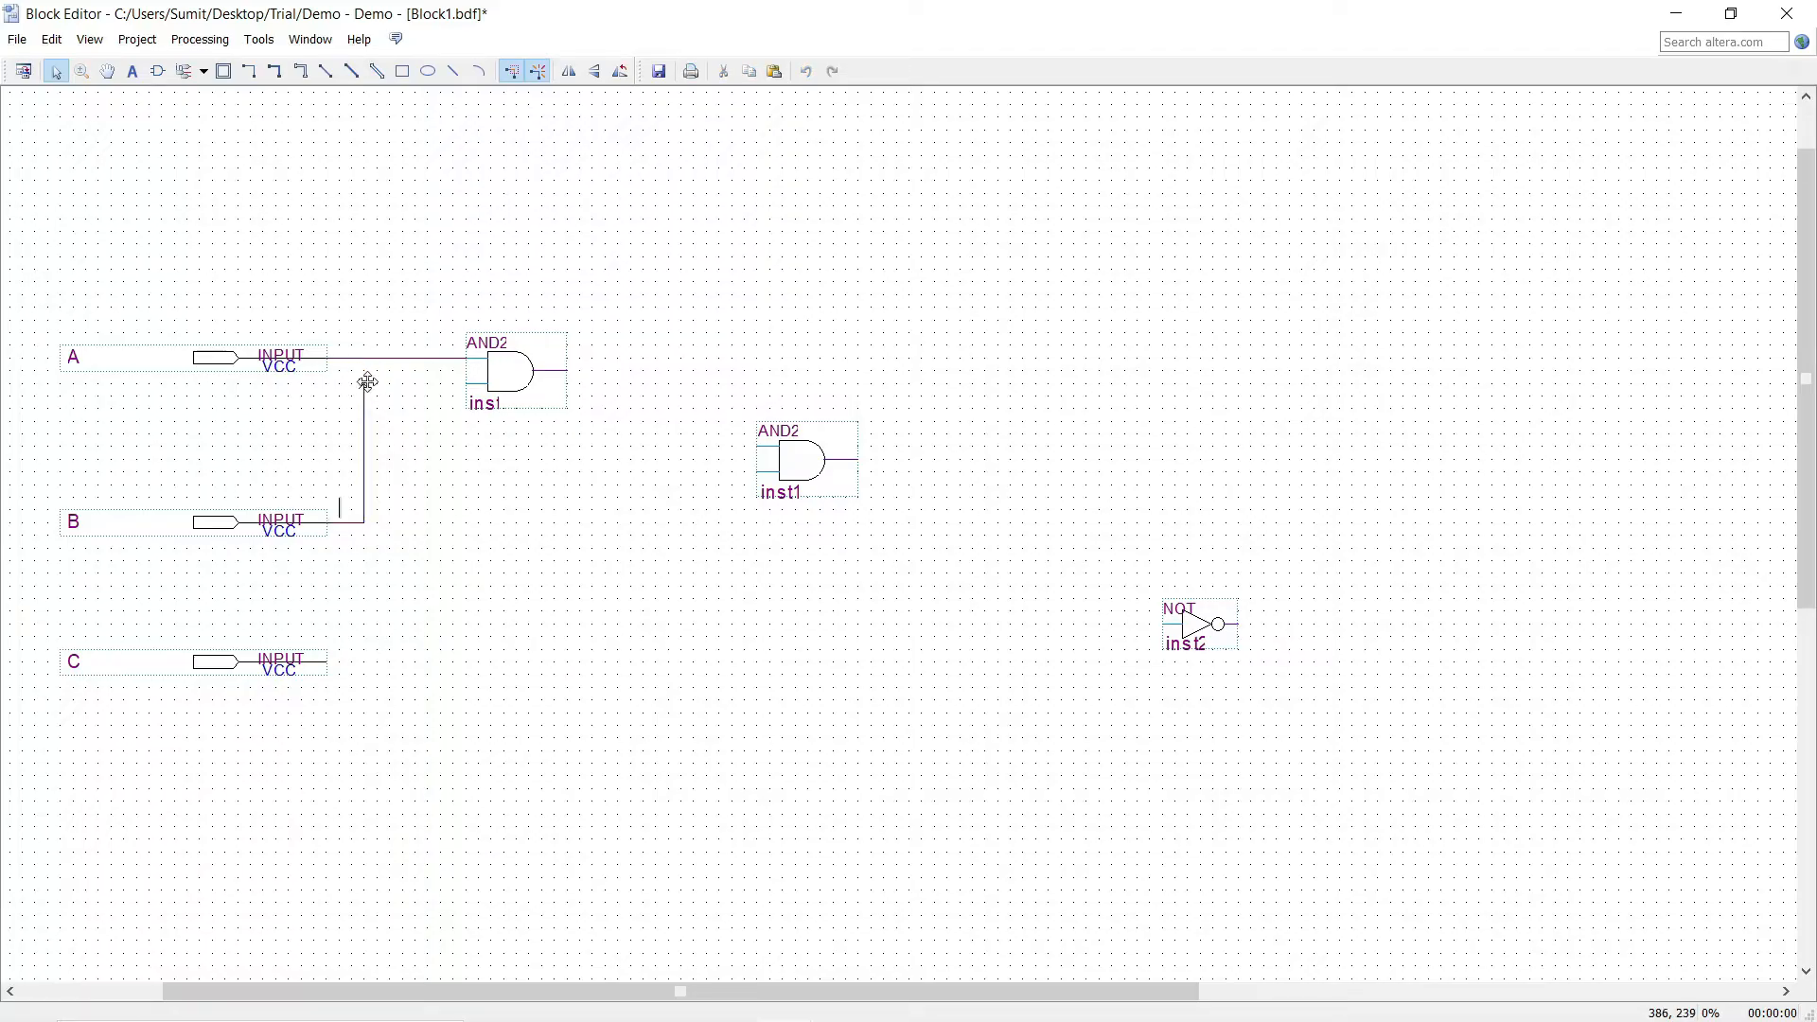
pyautogui.moveTo(364, 385); pyautogui.dragTo(465, 384)
pyautogui.moveTo(467, 385); pyautogui.dragTo(466, 384)
pyautogui.click(466, 542)
# Wire pin C to the lower input of the second AND2 and the first AND2's output to its upper input.
pyautogui.click(253, 71)
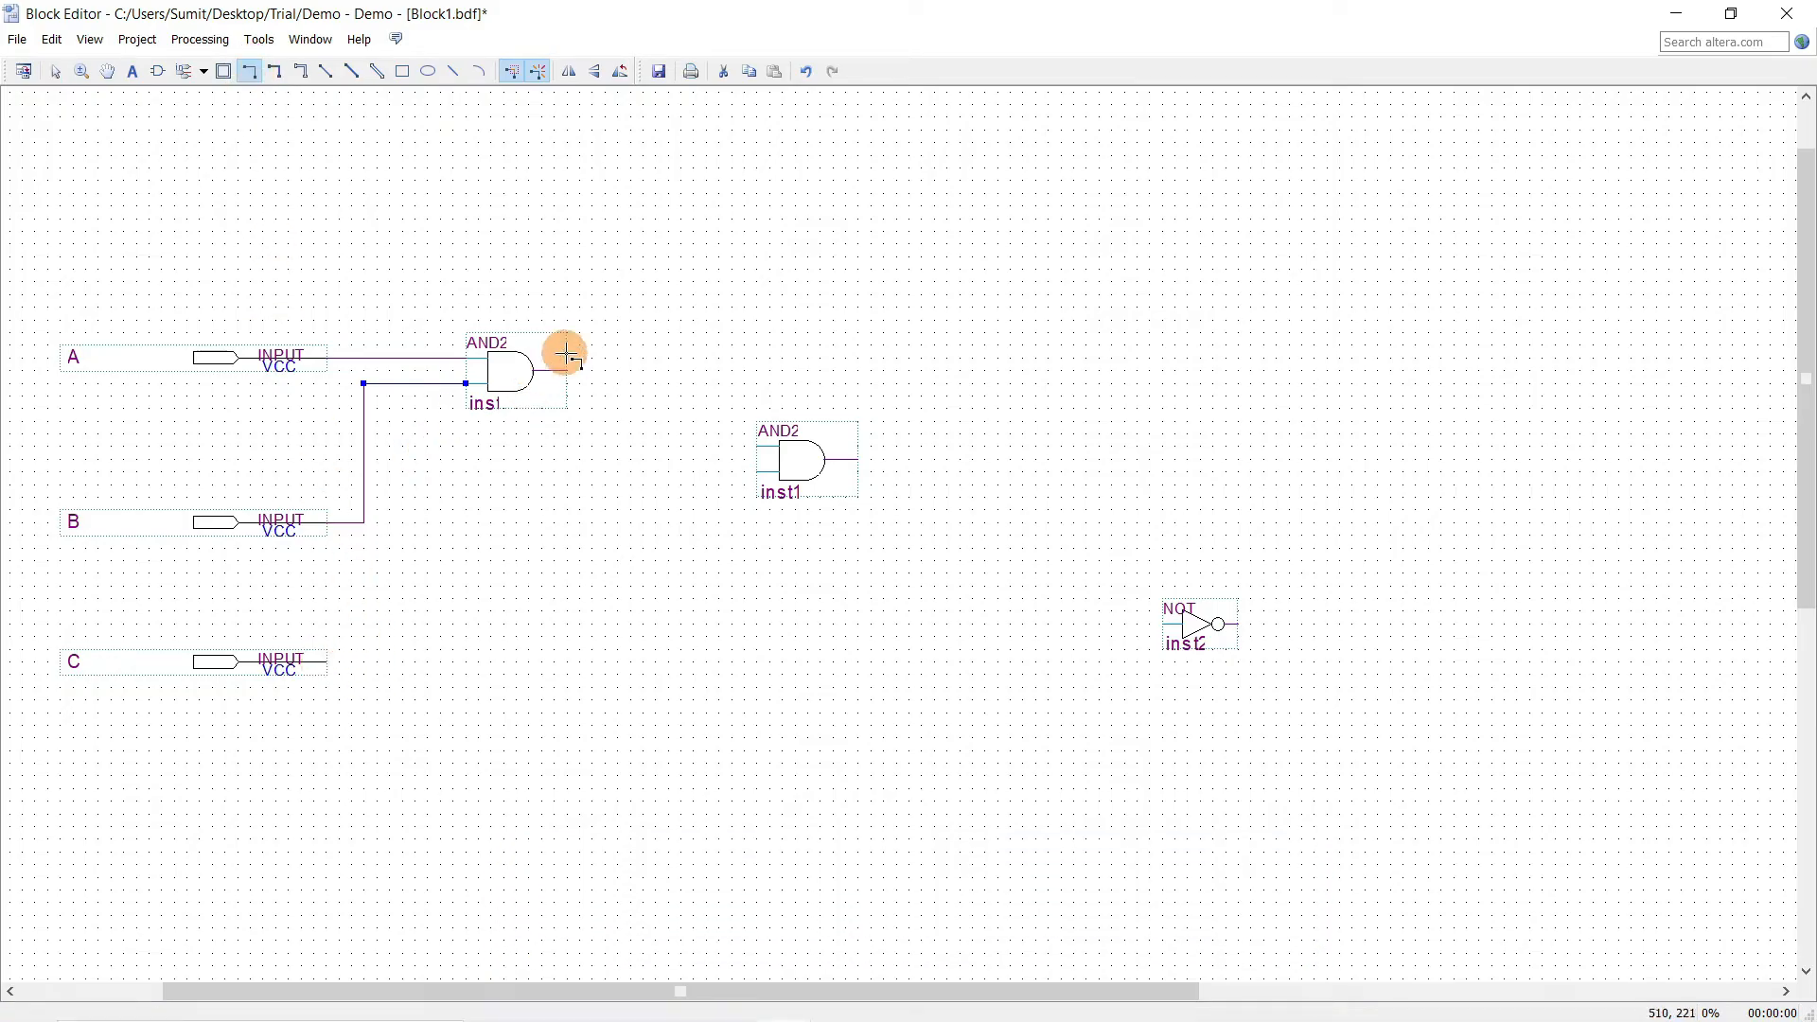
pyautogui.moveTo(324, 665); pyautogui.dragTo(755, 470)
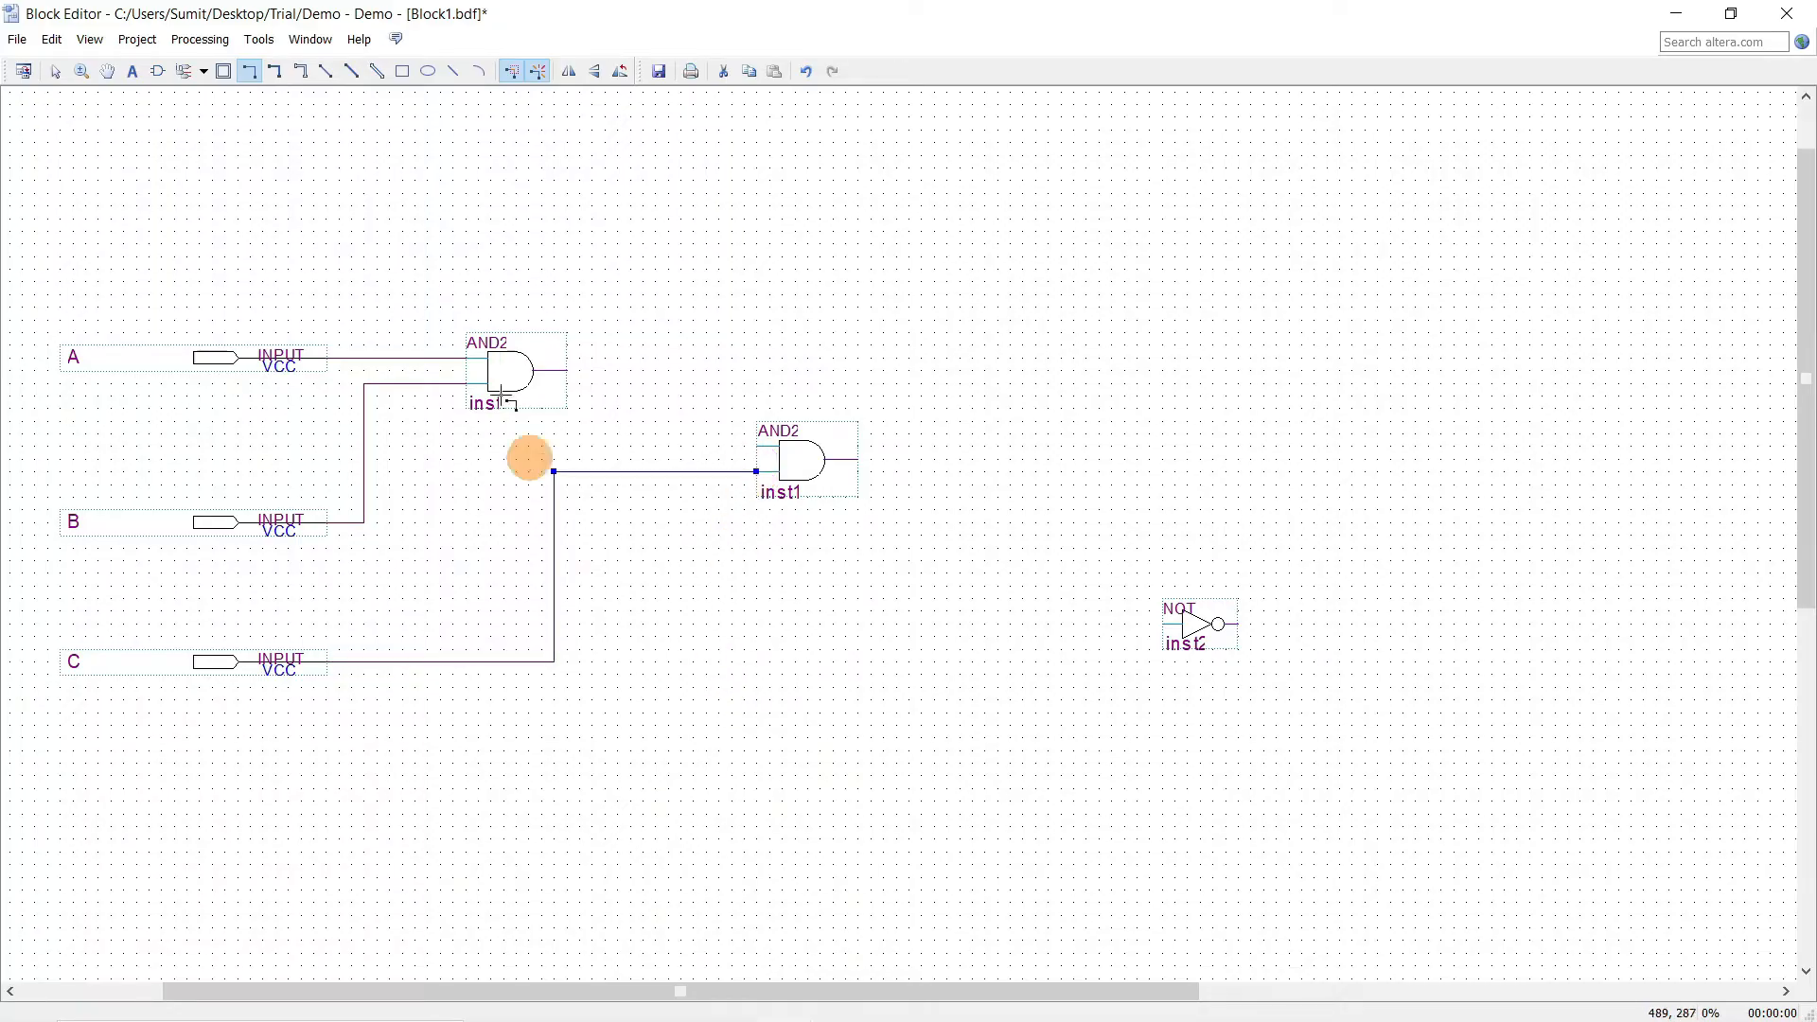
pyautogui.click(62, 76)
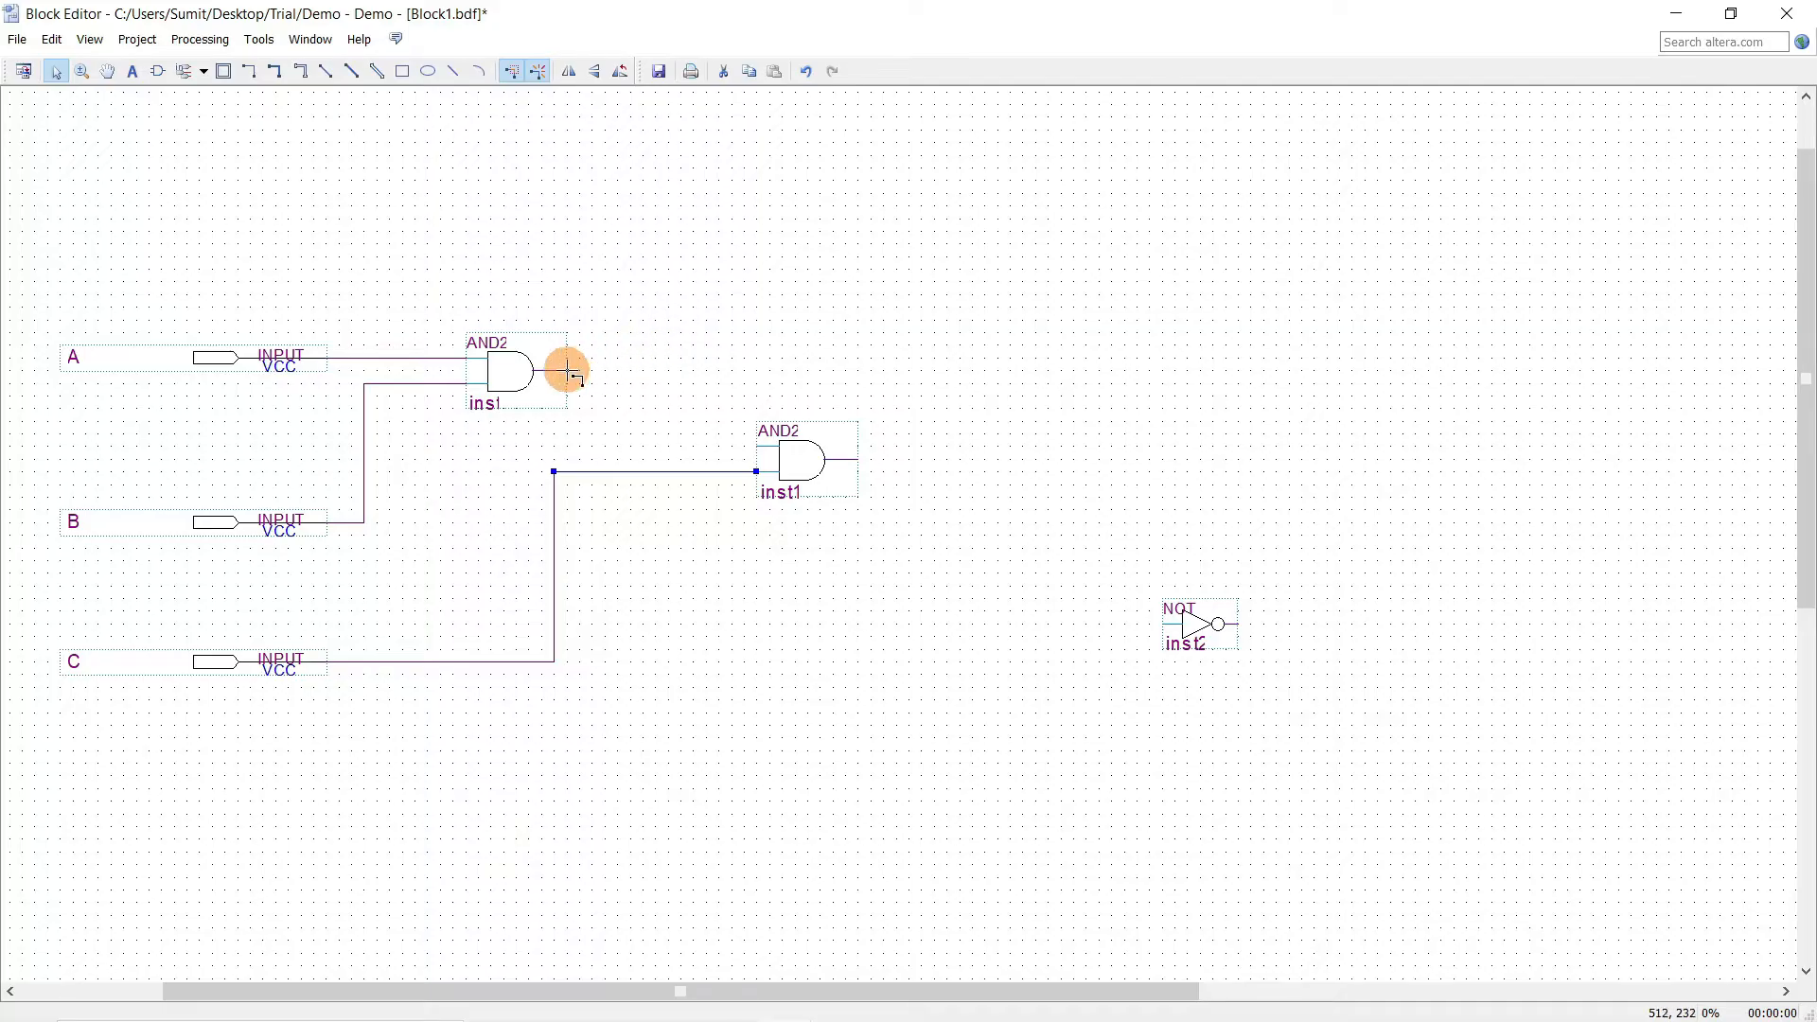
pyautogui.moveTo(567, 372)
pyautogui.mouseDown()
pyautogui.moveTo(669, 370)
pyautogui.moveTo(669, 445)
pyautogui.moveTo(755, 445)
pyautogui.mouseUp()
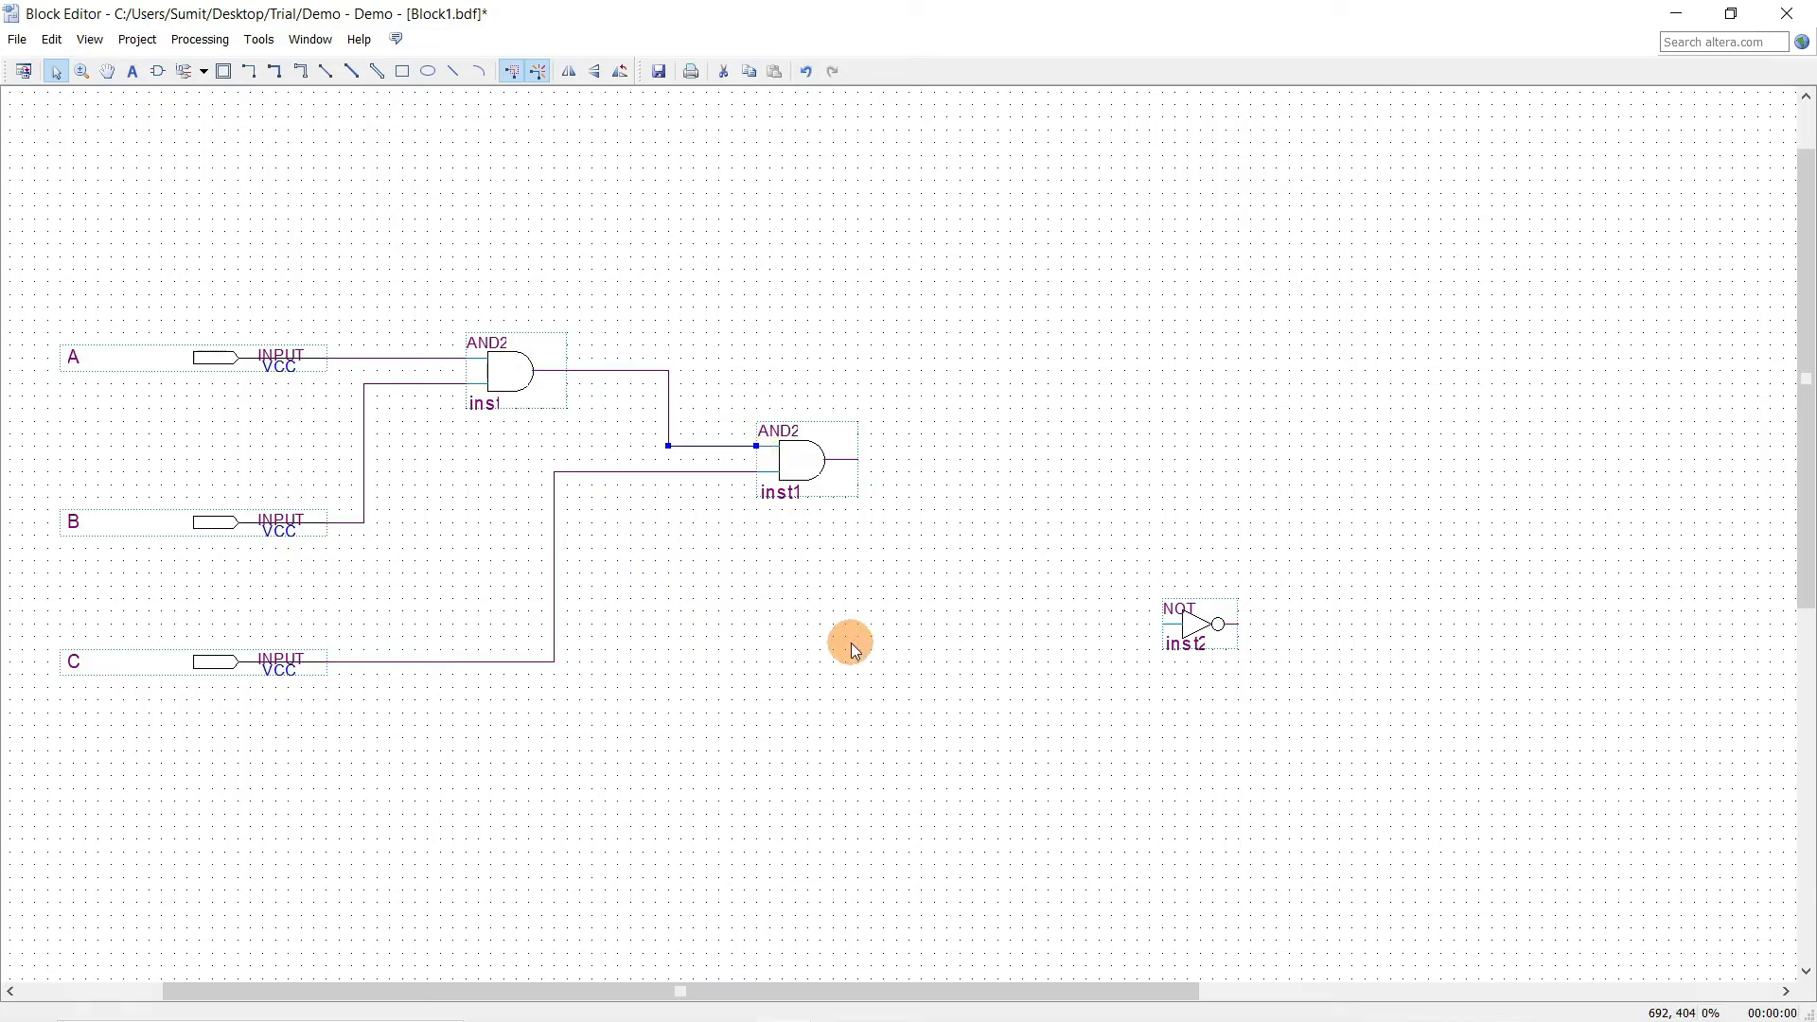
pyautogui.click(725, 592)
# Place two output pins, one level with the second AND2's output and one level with the NOT gate.
pyautogui.click(205, 72)
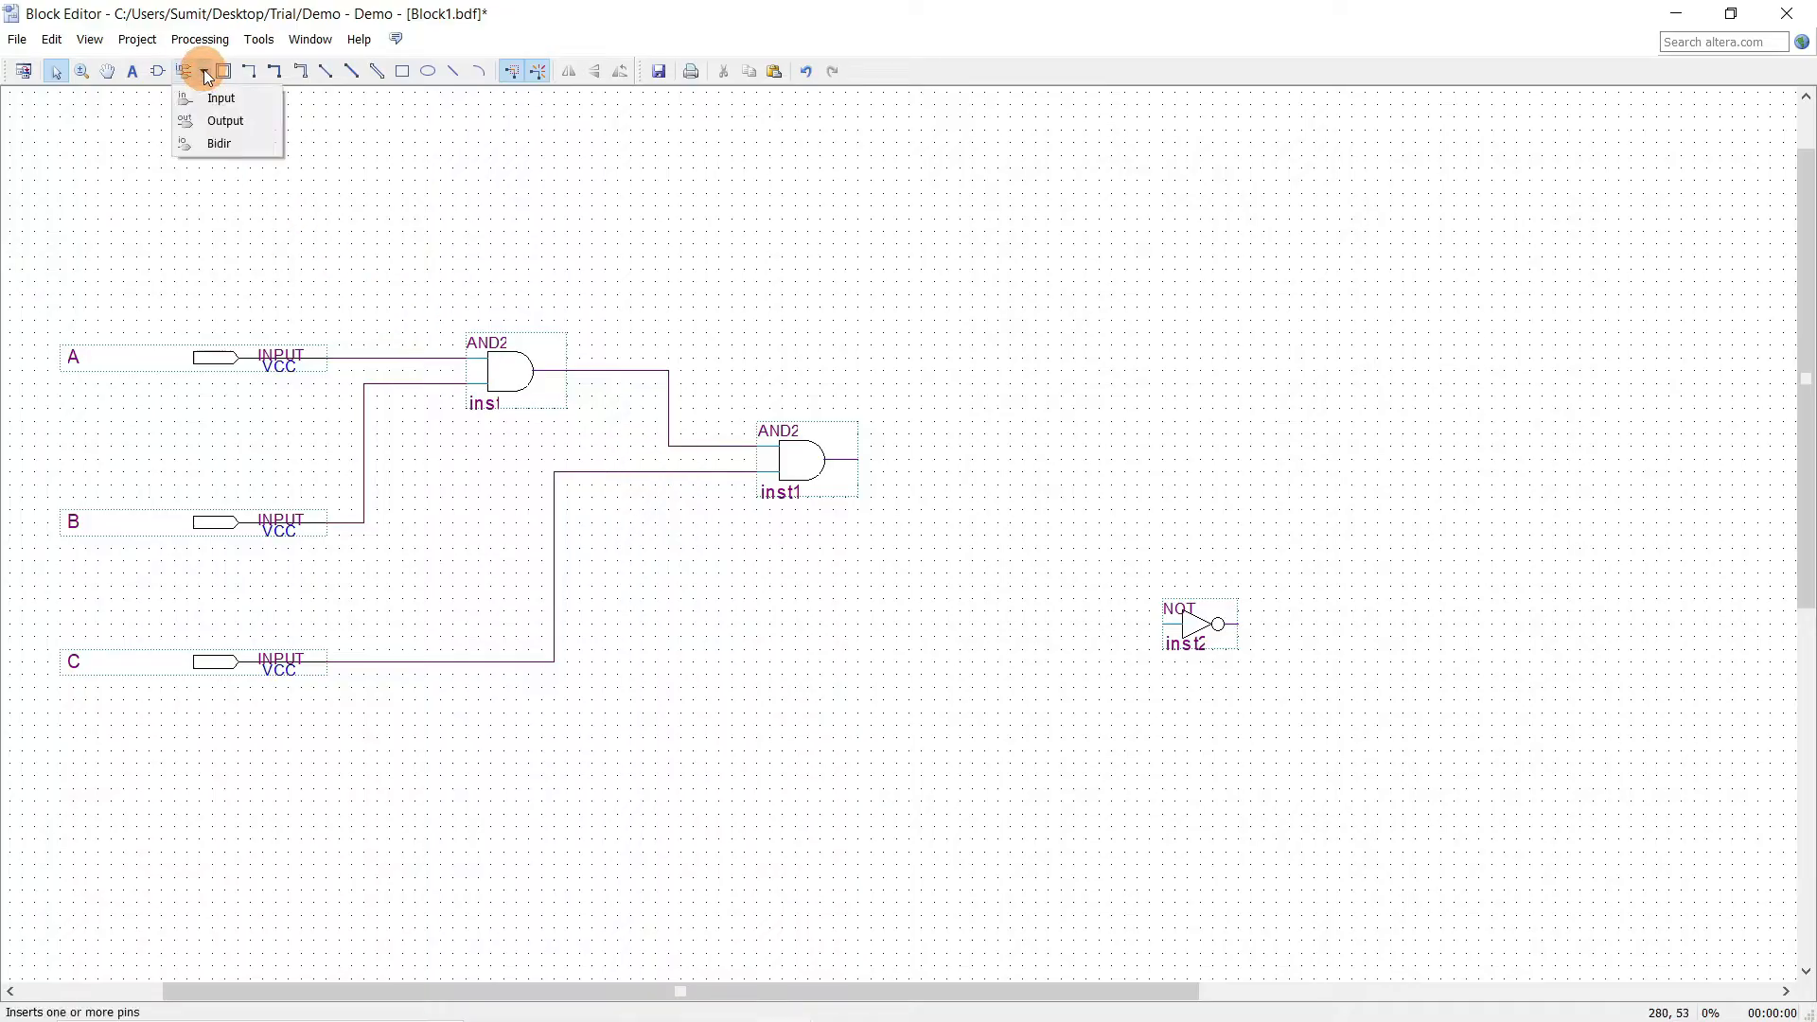
pyautogui.click(227, 120)
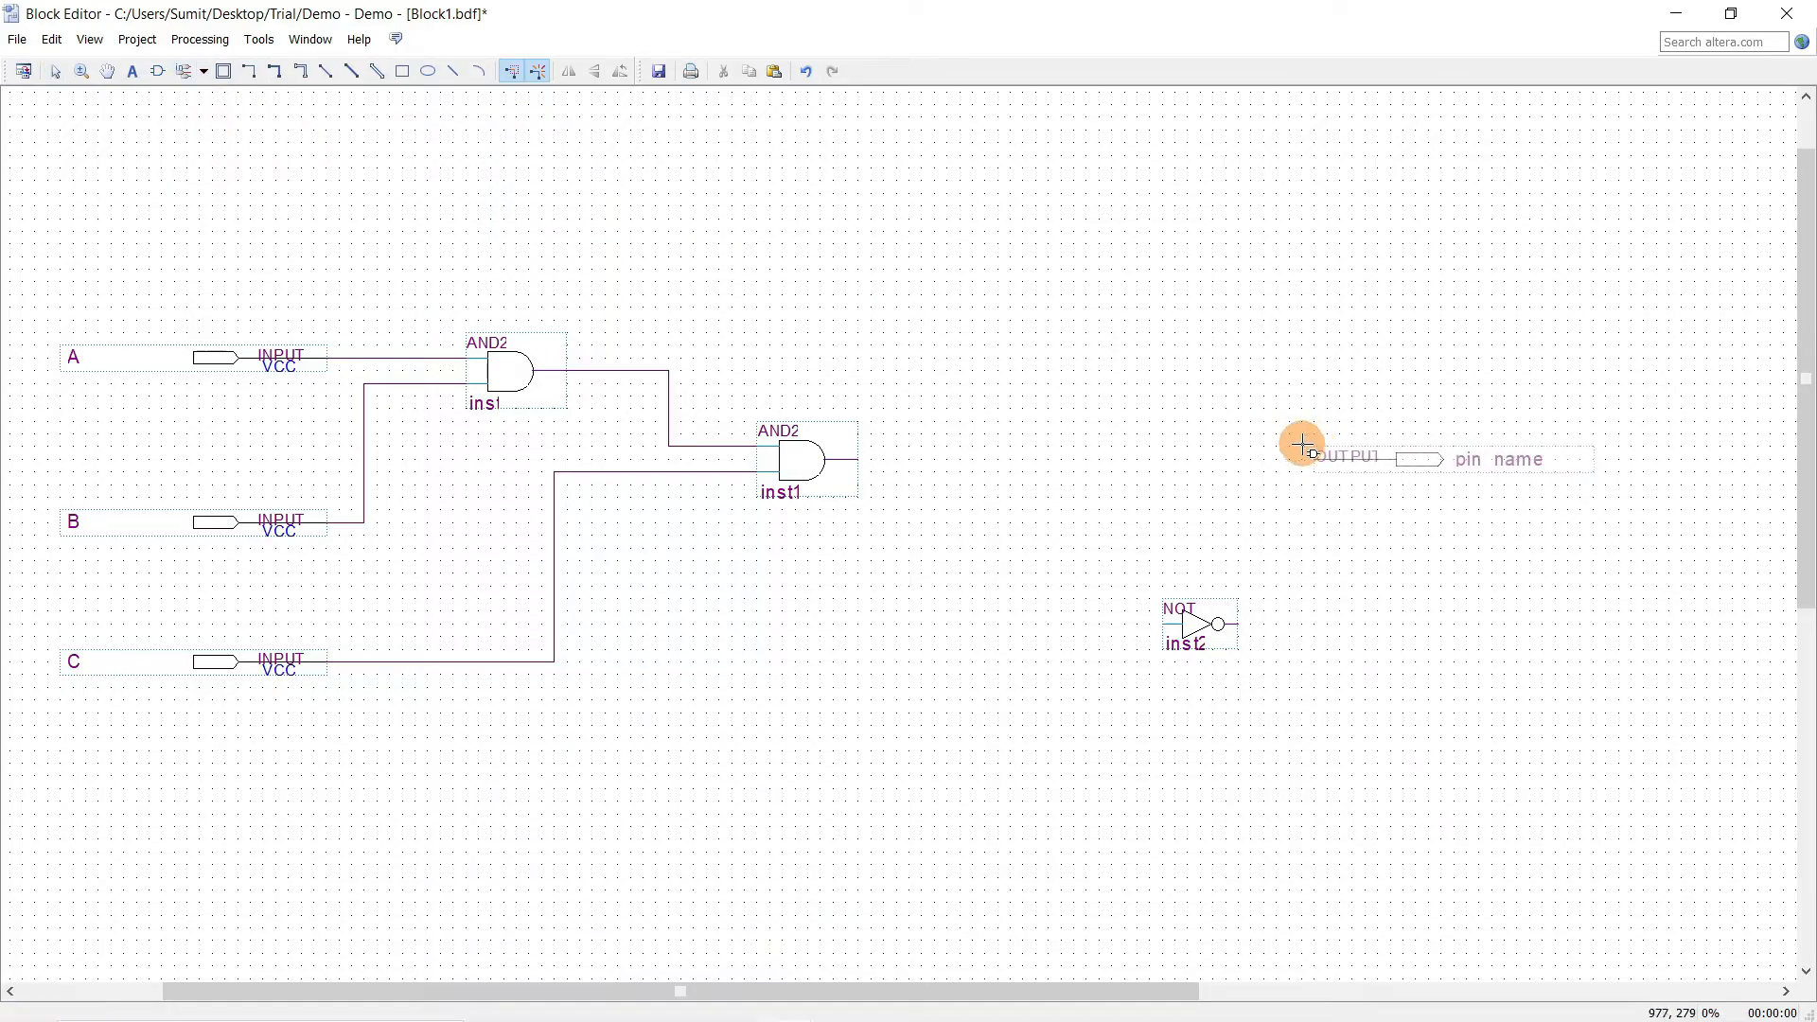
pyautogui.click(1304, 445)
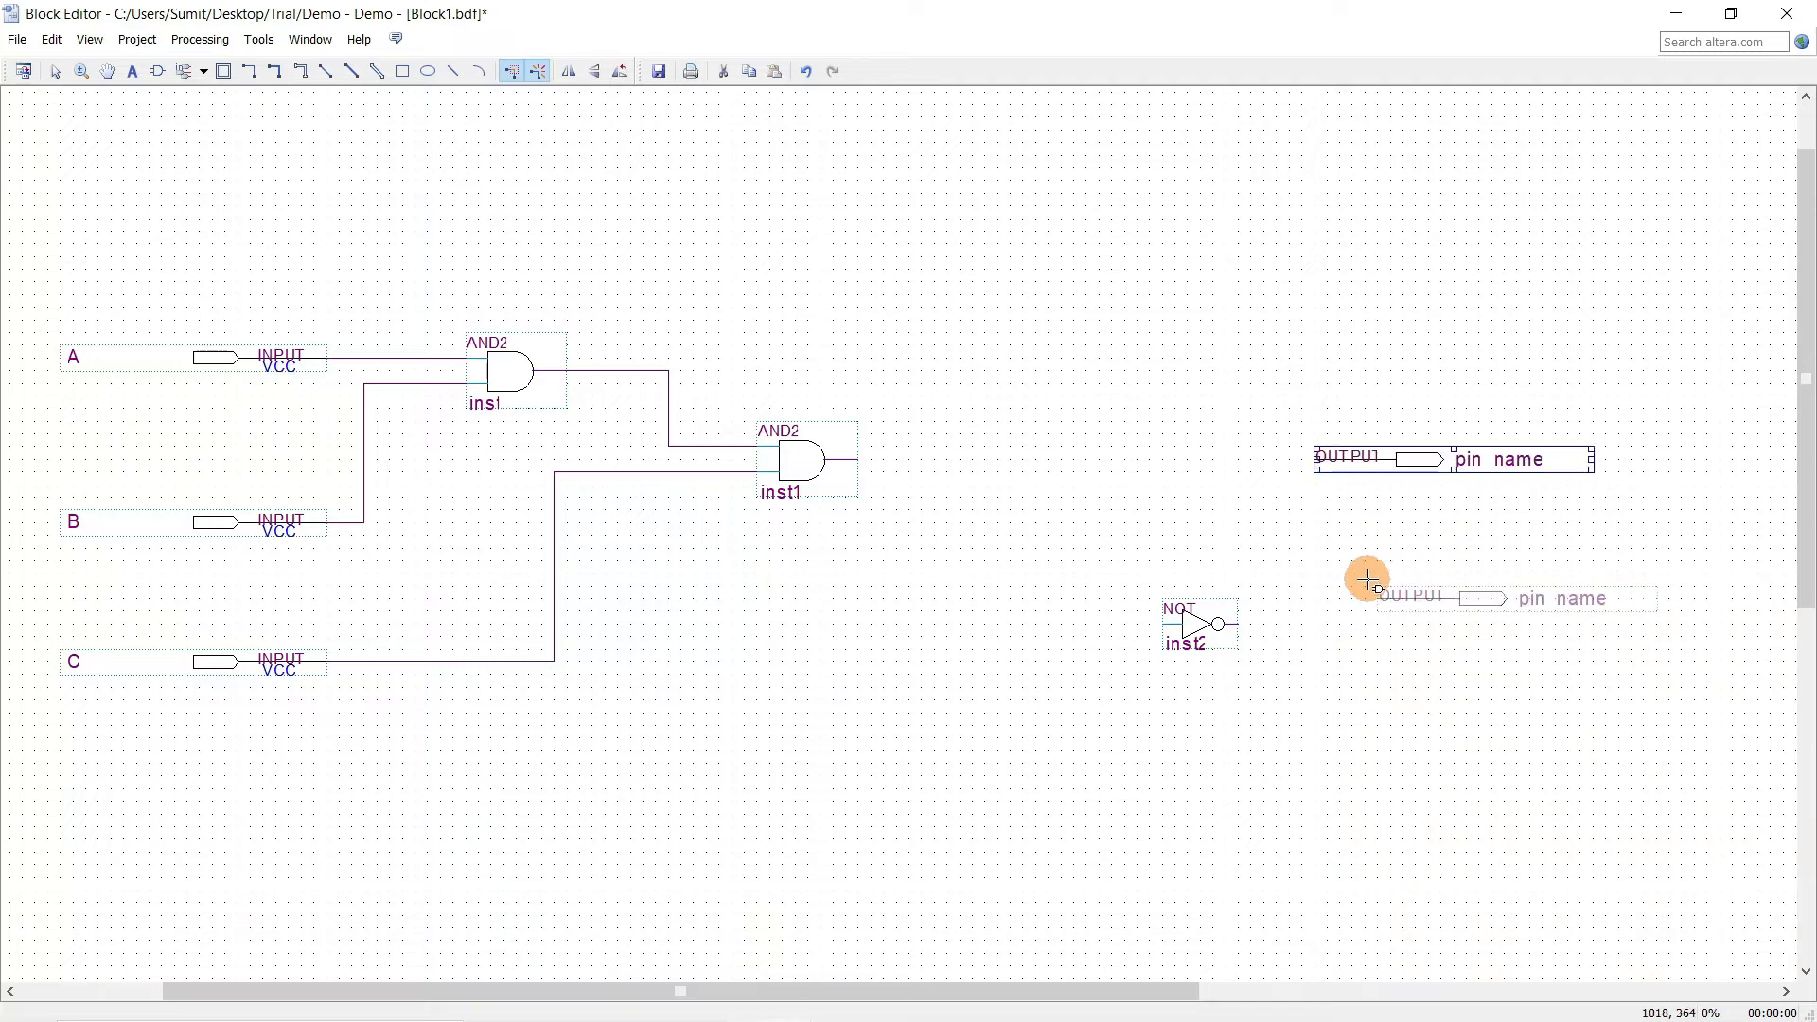
pyautogui.click(1304, 605)
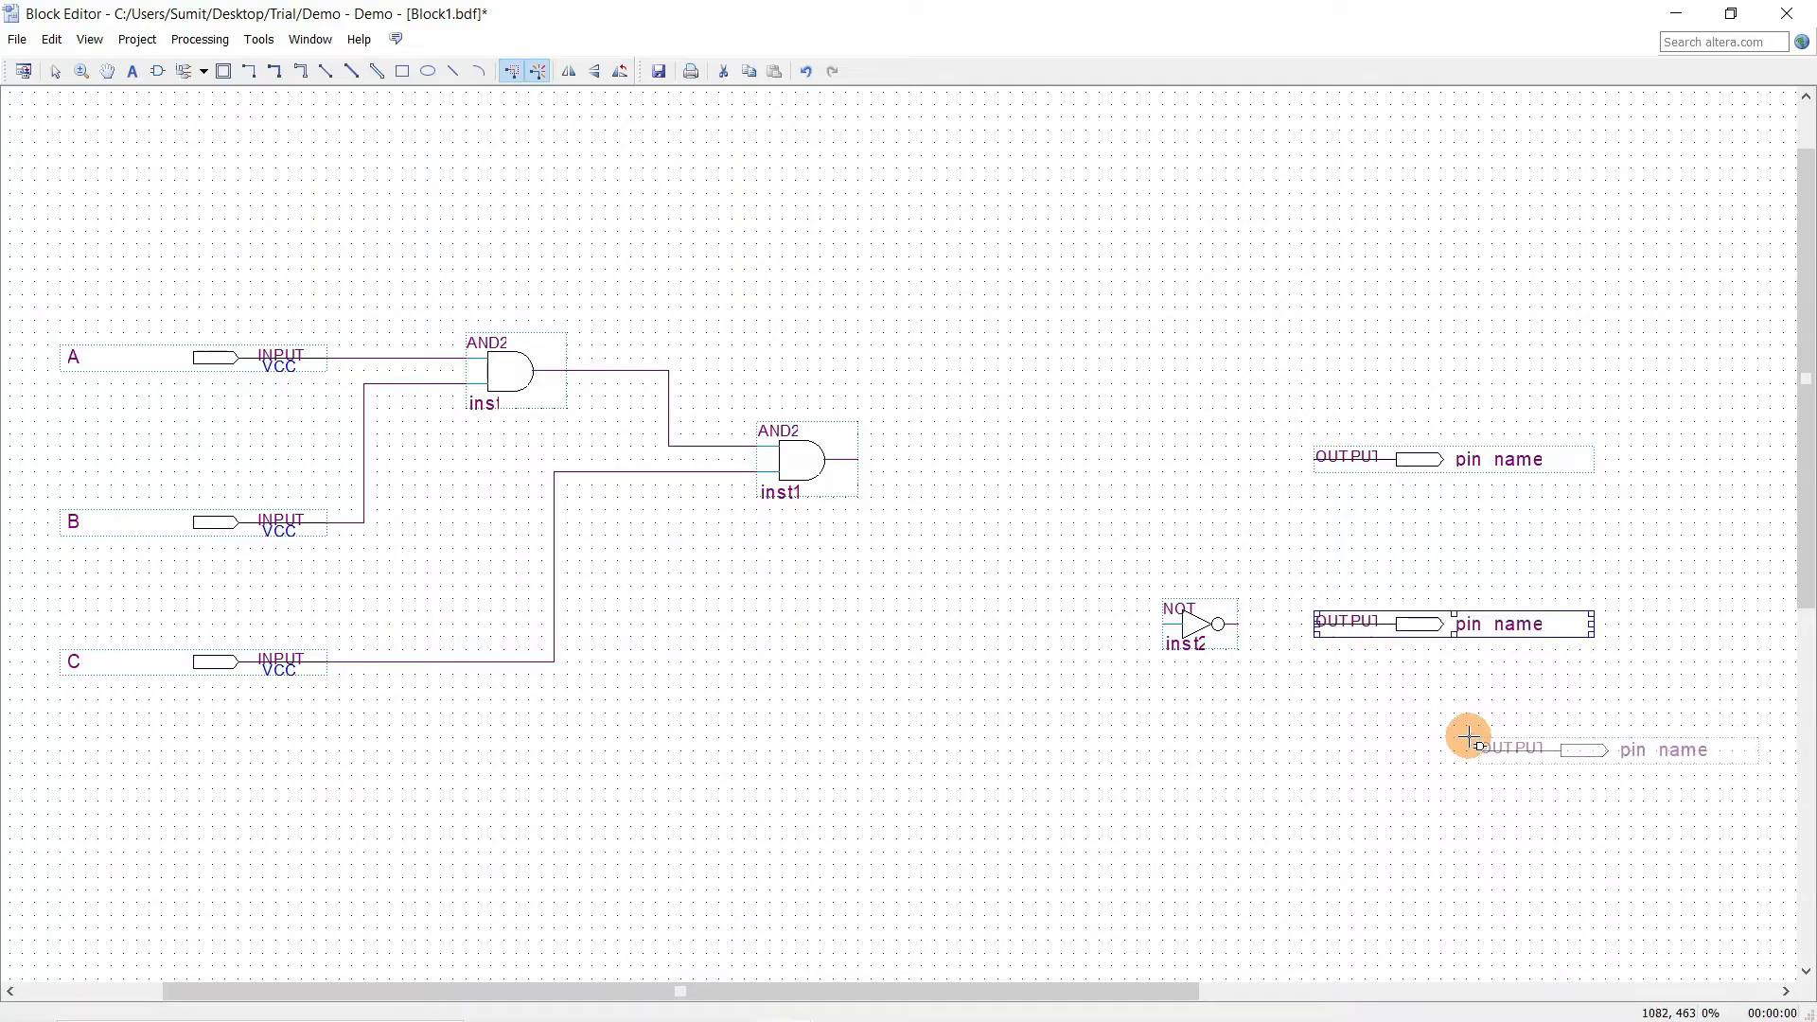
pyautogui.press('Escape')
# Rename the upper output pin as f and the lower output pin as fbar.
pyautogui.doubleClick(1508, 460)
pyautogui.write('f')
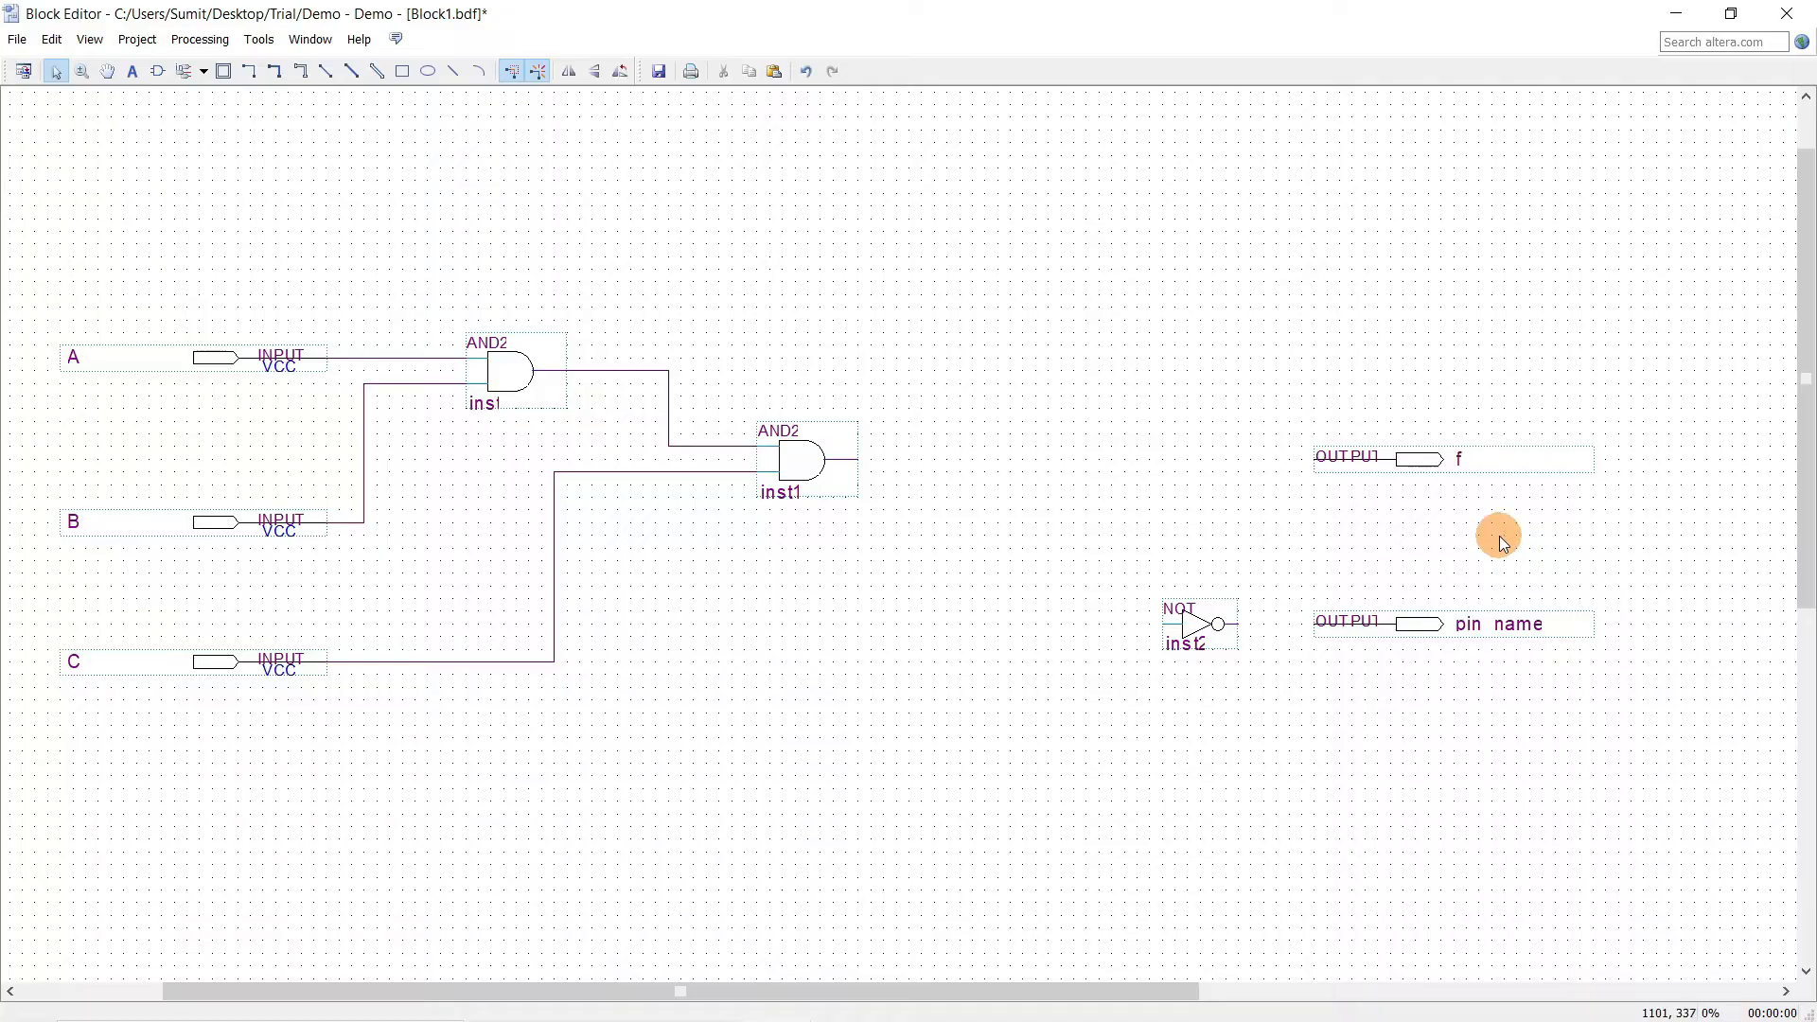
pyautogui.doubleClick(1501, 624)
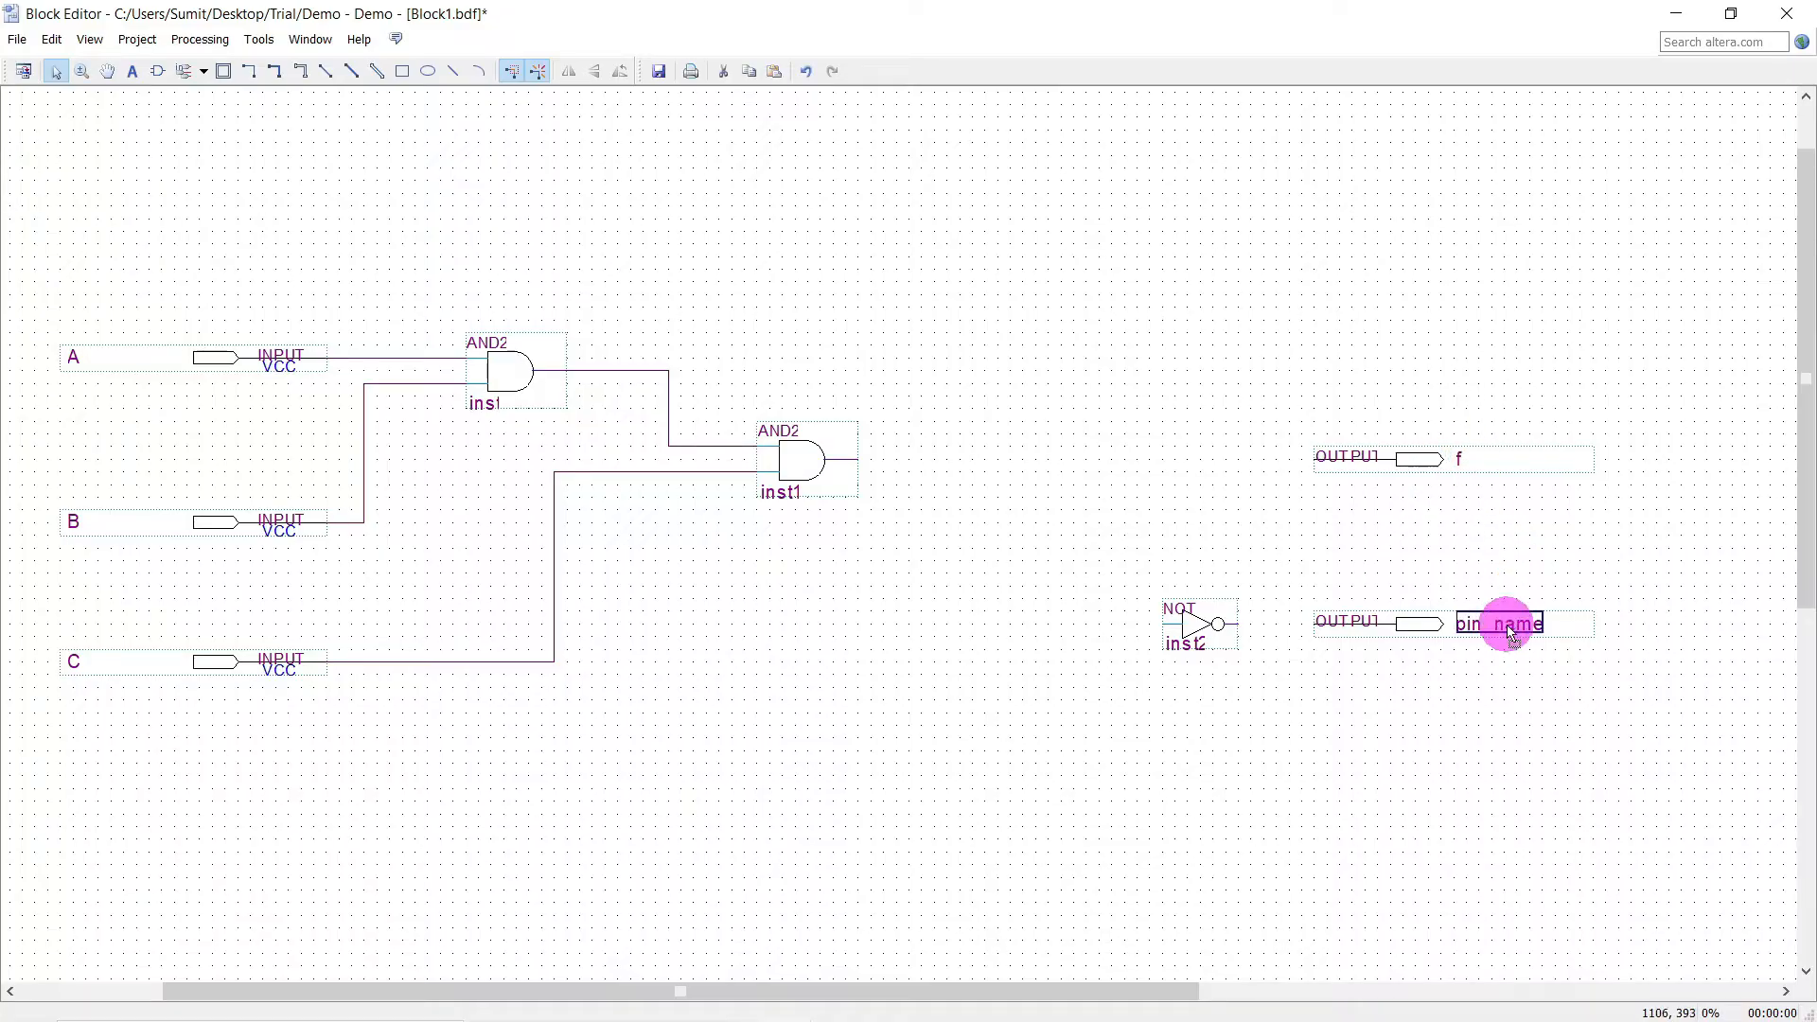
pyautogui.write('fbar')
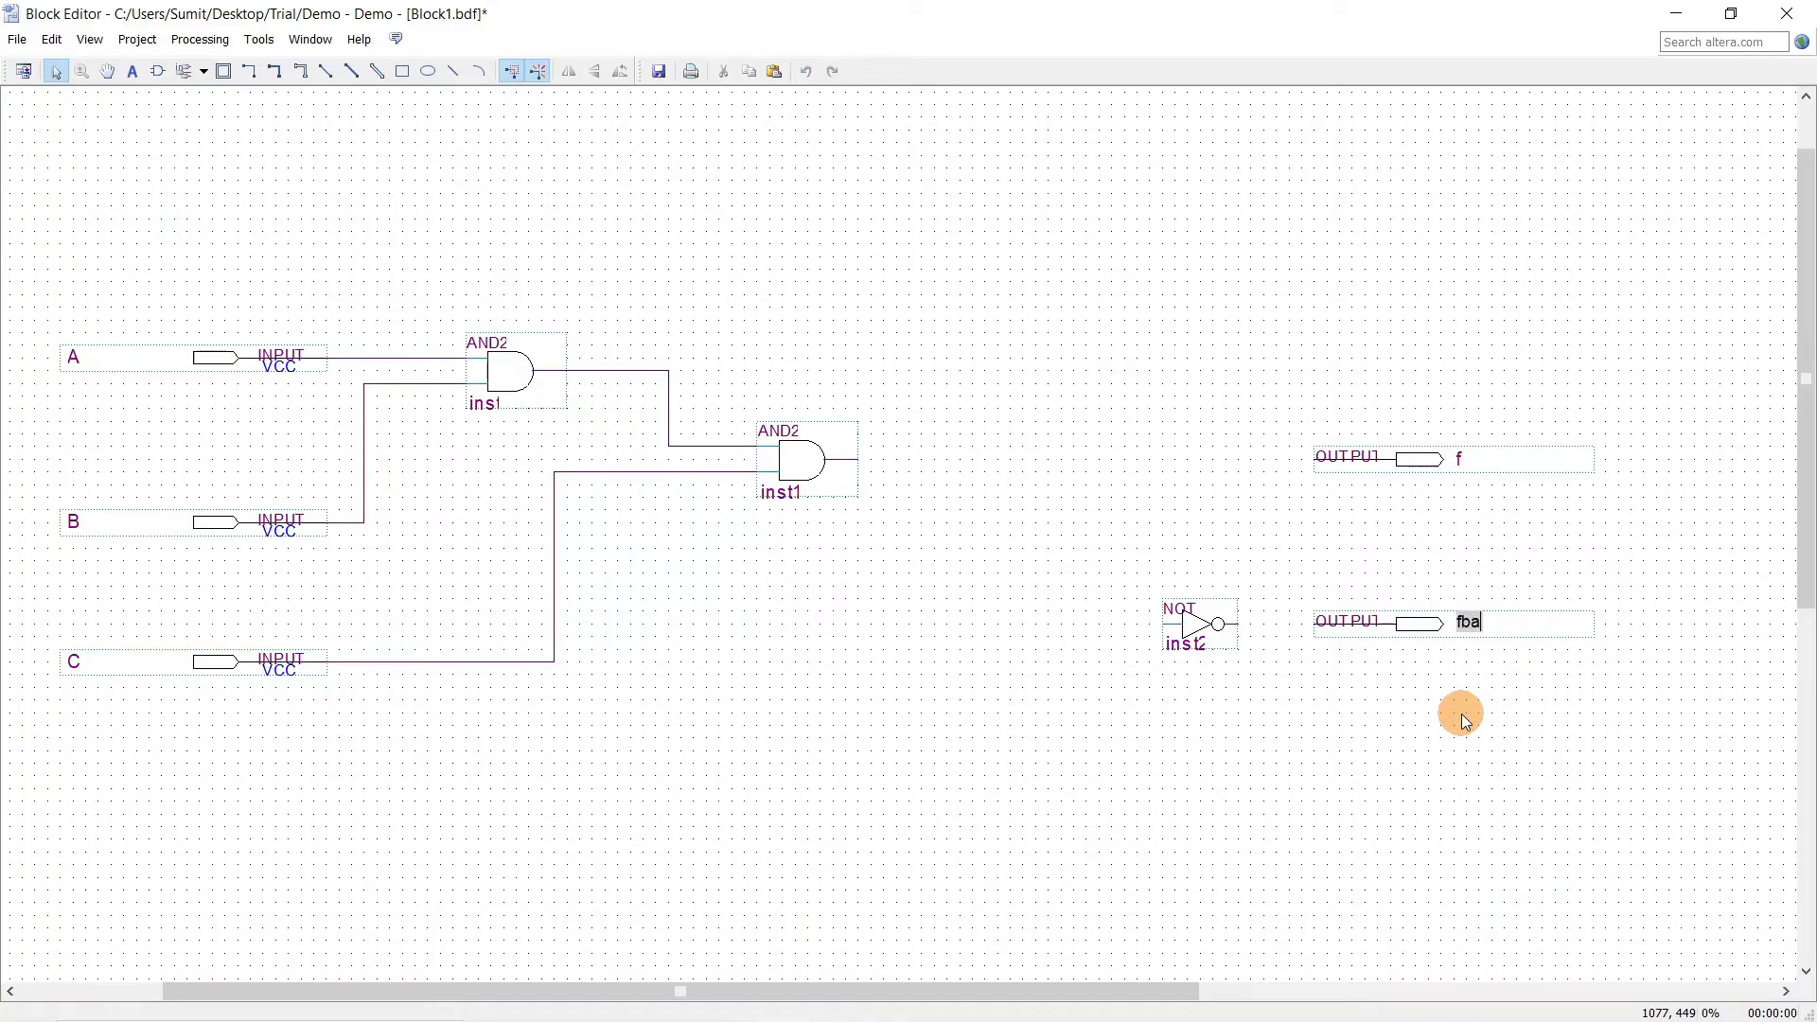
pyautogui.click(1376, 731)
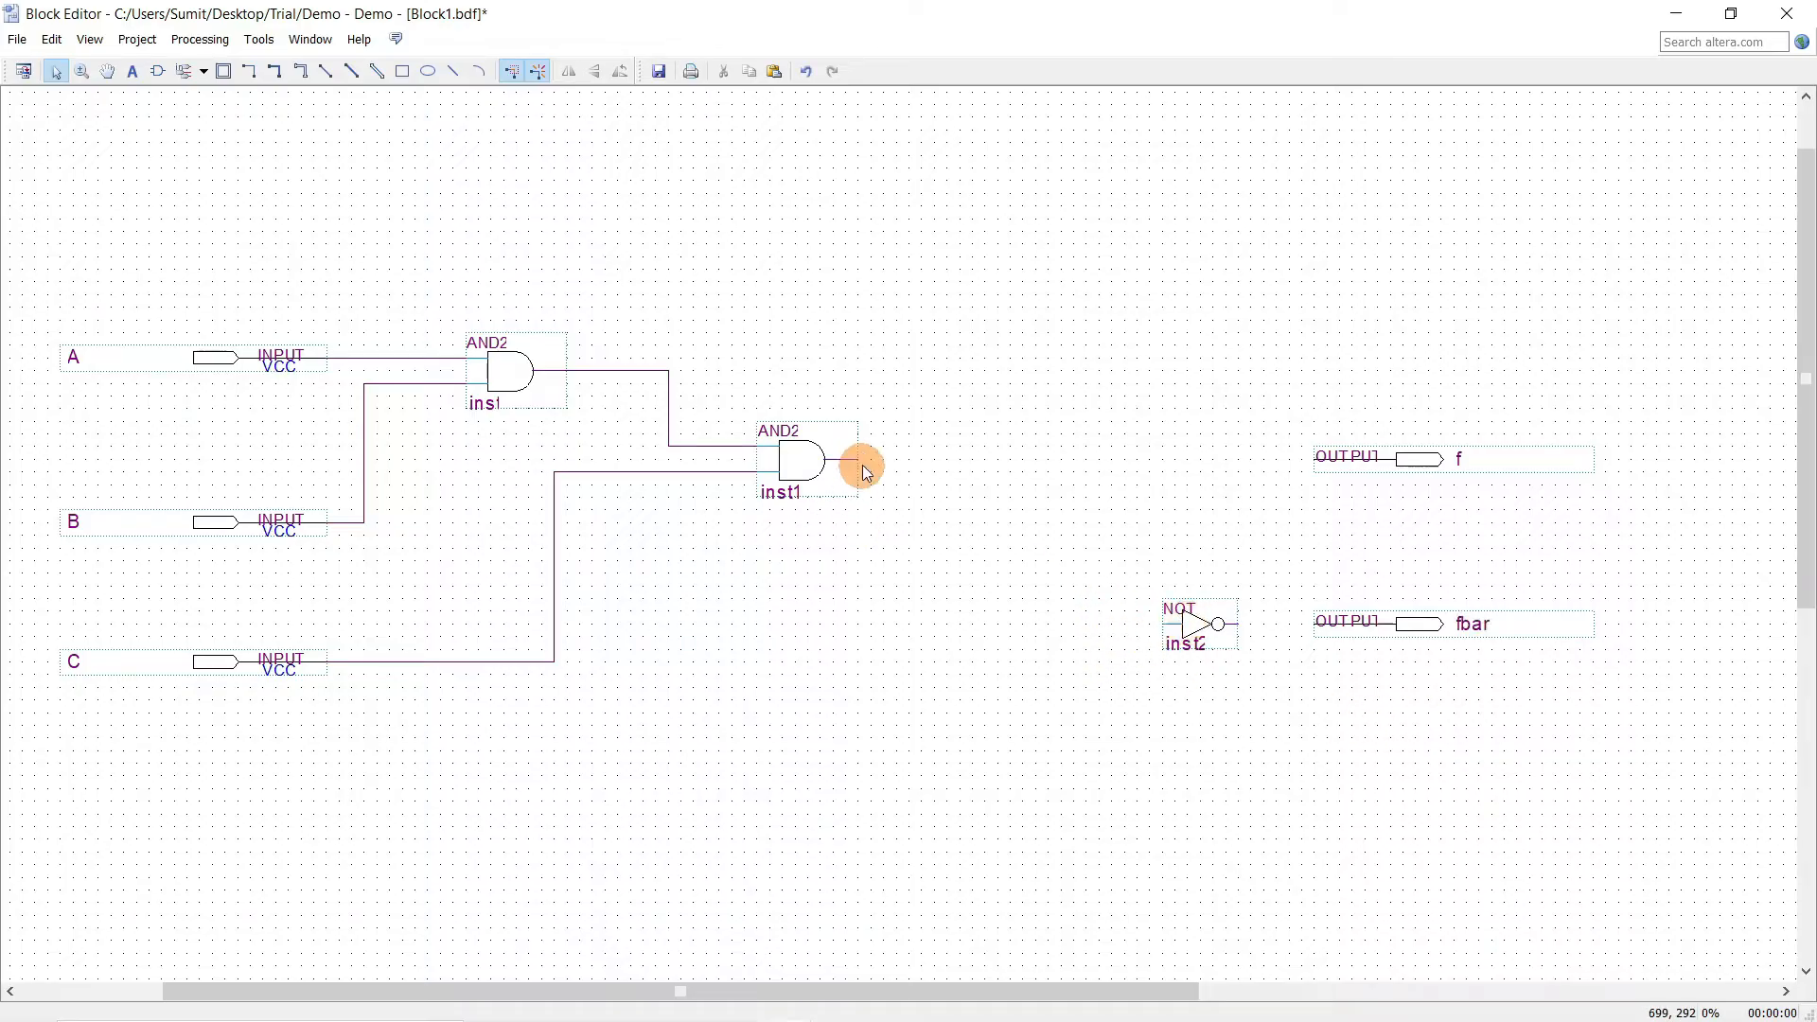
# Wire the second AND2's output to pin f and branch it to the input of the NOT gate, moved closer to the AND2 gates.
pyautogui.moveTo(857, 461); pyautogui.dragTo(1302, 459)
pyautogui.click(1190, 636)
pyautogui.moveTo(1190, 636); pyautogui.dragTo(1050, 636)
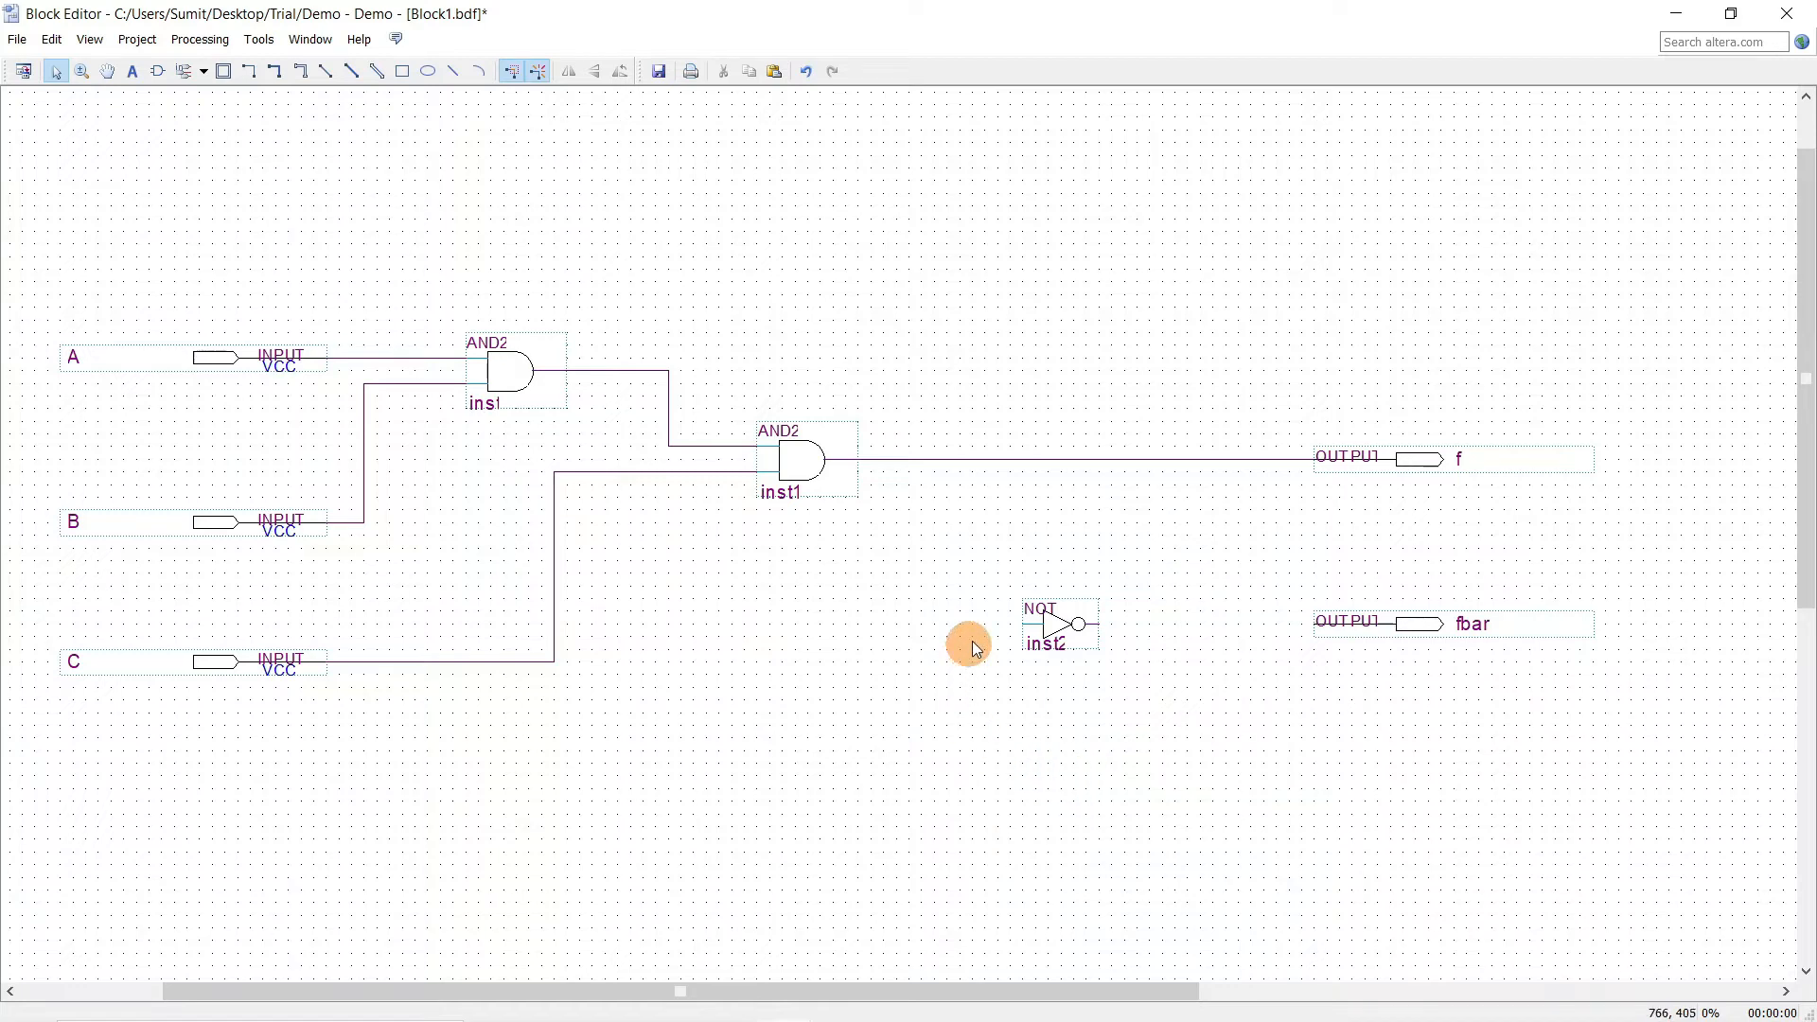
pyautogui.moveTo(1024, 624)
pyautogui.mouseDown()
pyautogui.moveTo(911, 562)
pyautogui.moveTo(908, 459)
pyautogui.mouseUp()
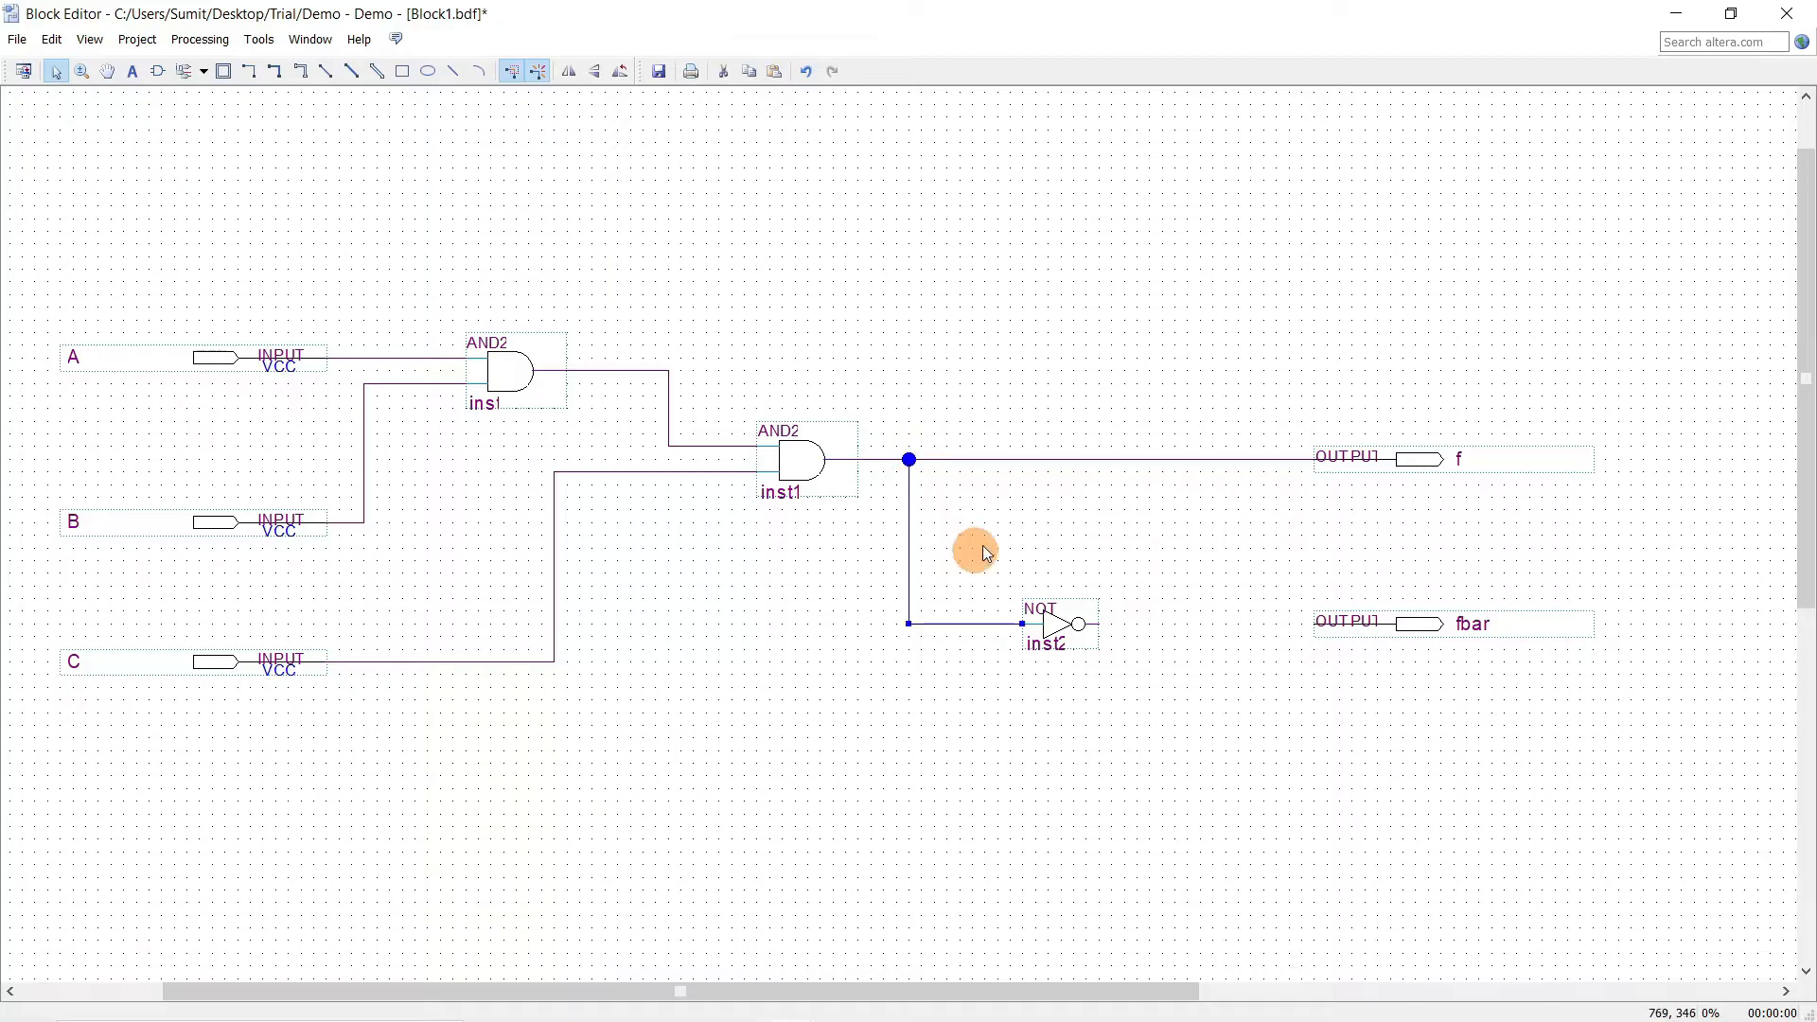
pyautogui.click(993, 527)
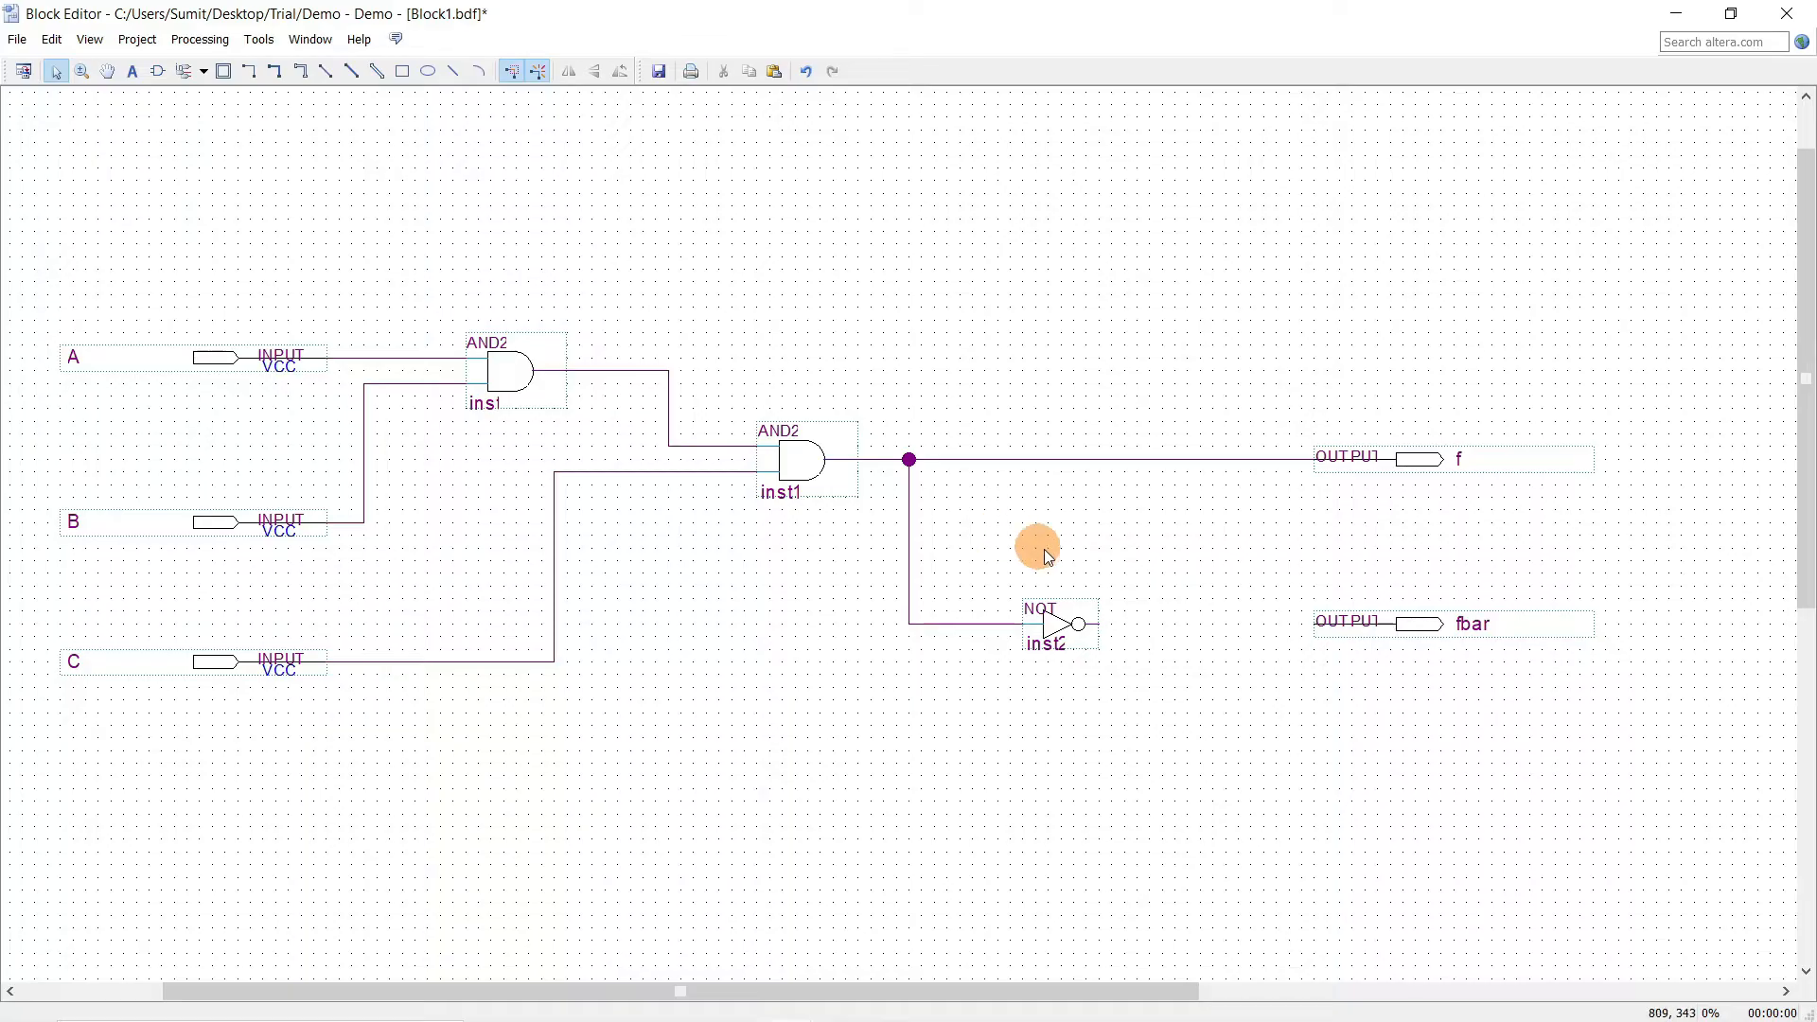
# Draw separate short wires from the NOT output and from pin fbar, and label both w to connect them by name.
pyautogui.moveTo(1098, 625); pyautogui.dragTo(1174, 624)
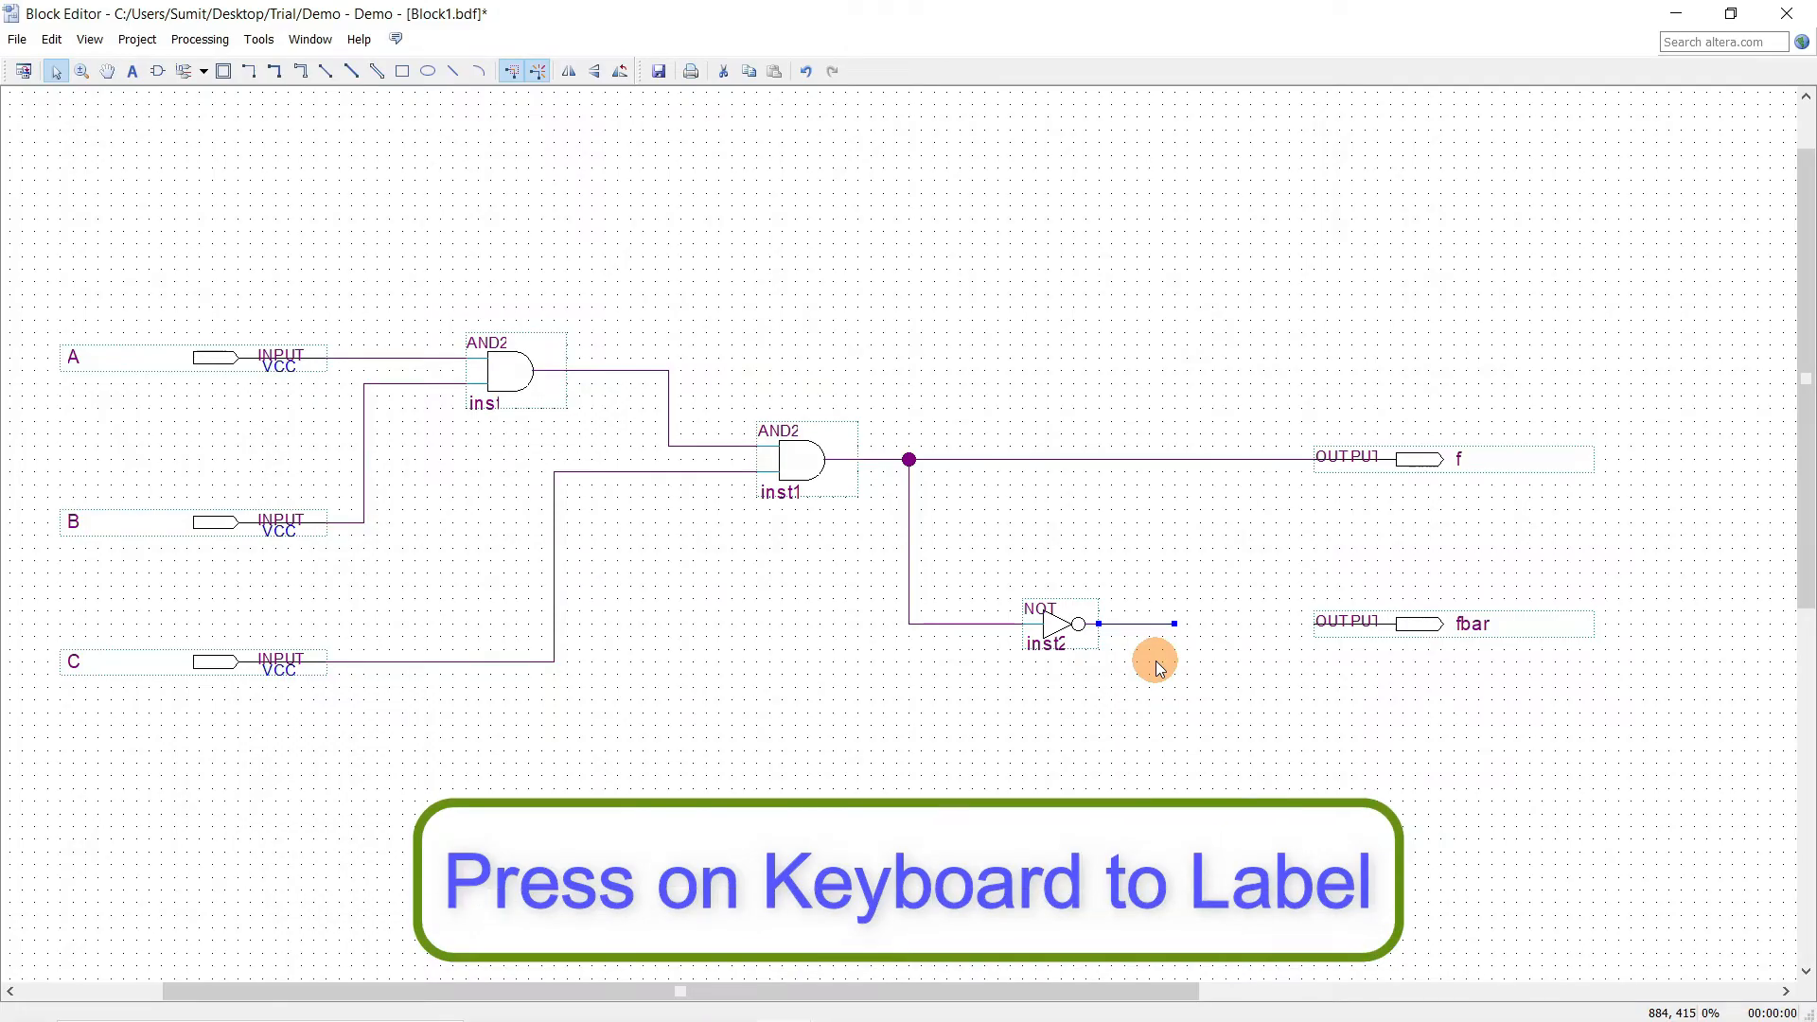
pyautogui.write('w')
pyautogui.click(1157, 663)
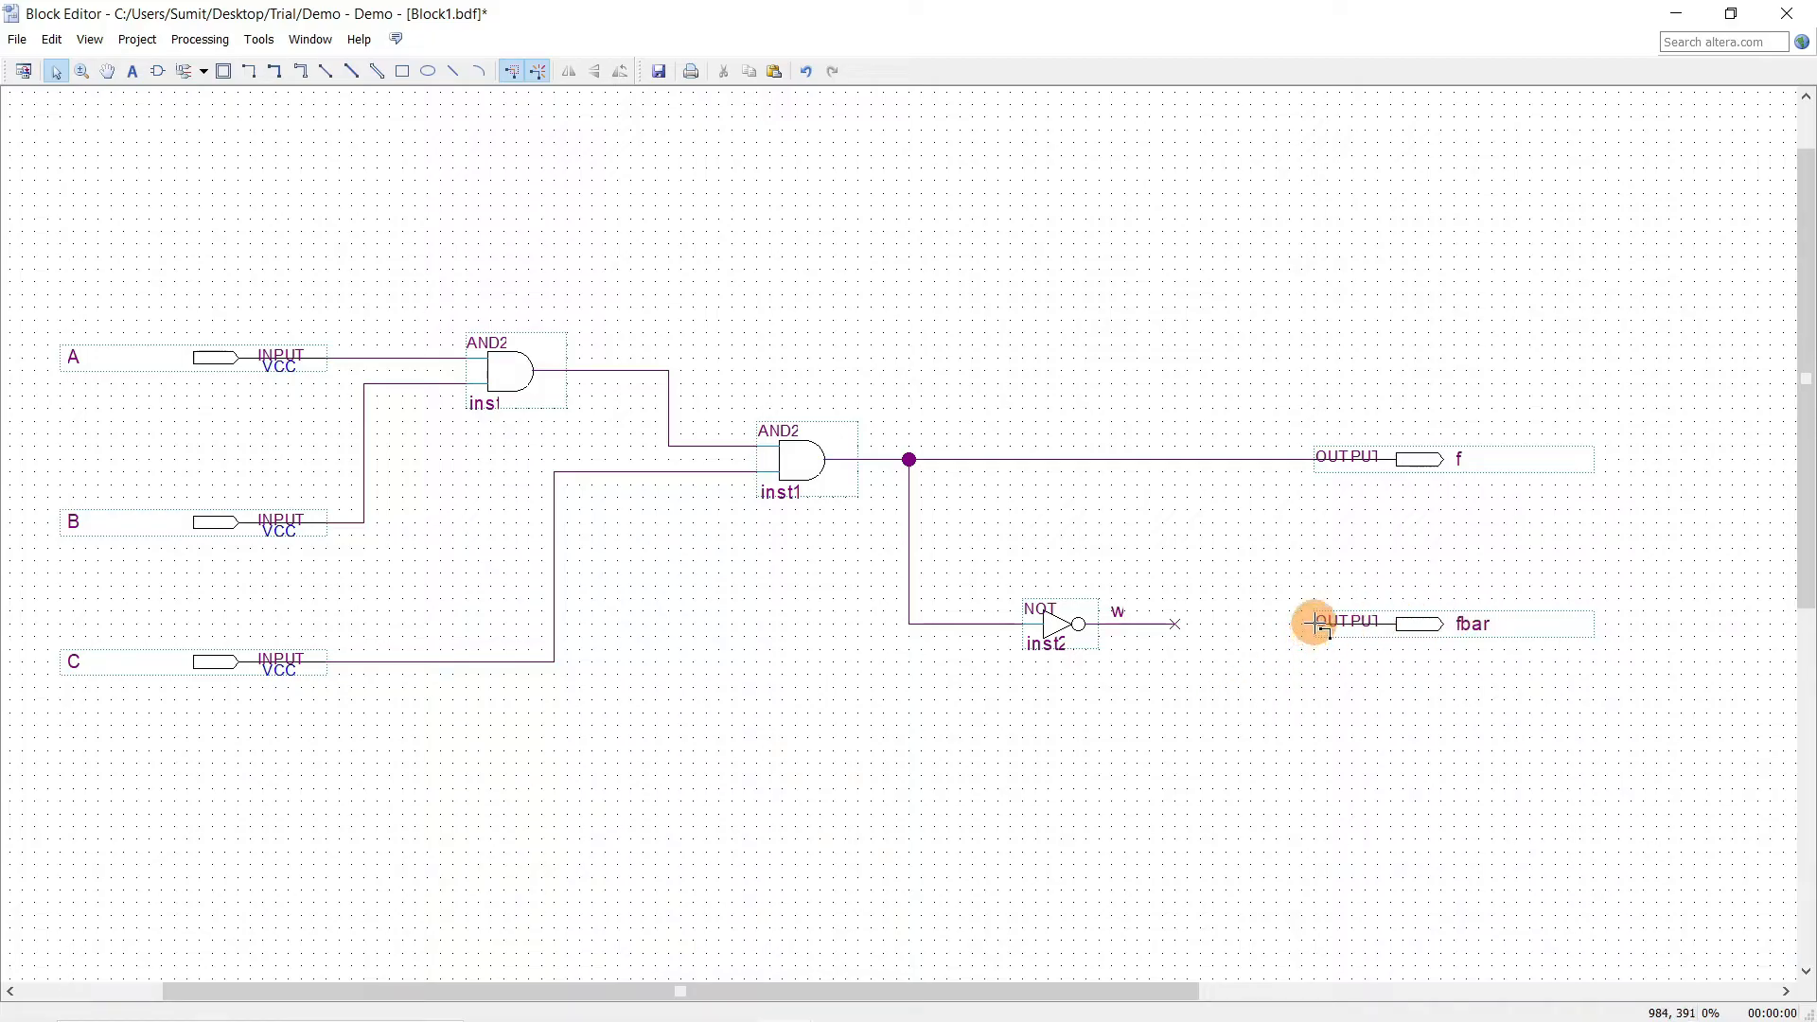
pyautogui.moveTo(1316, 624); pyautogui.dragTo(1243, 624)
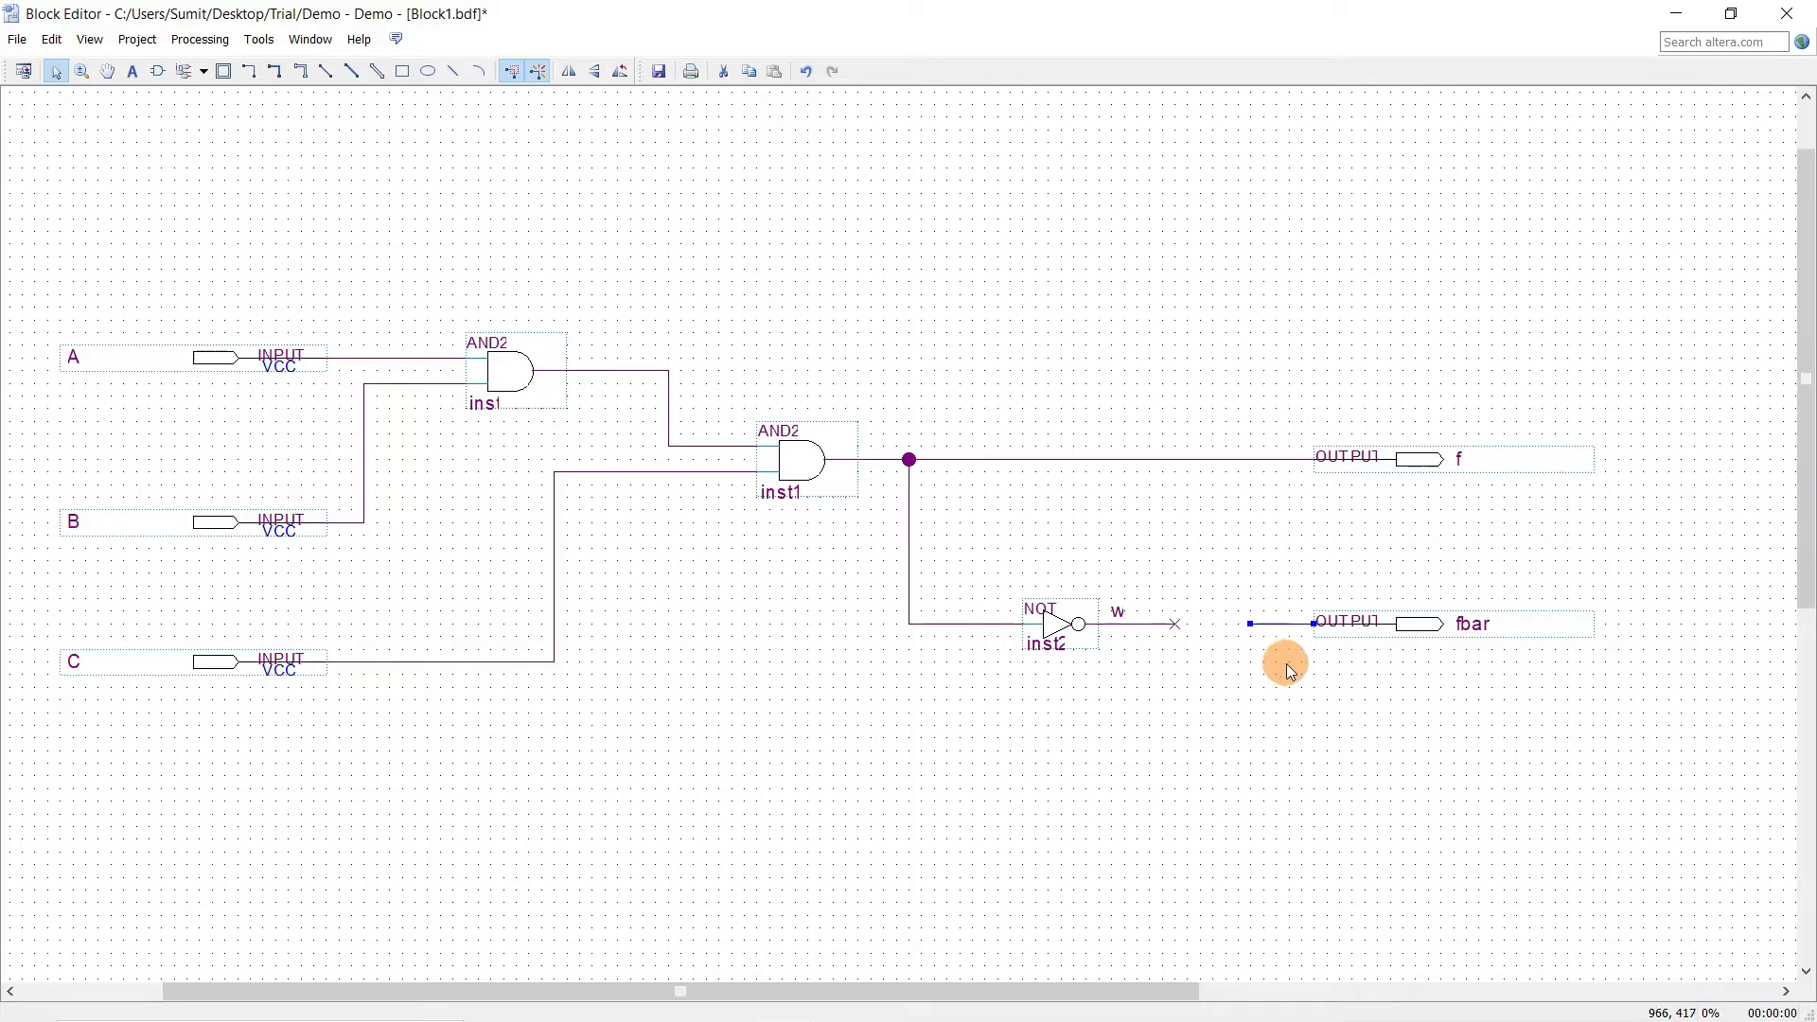
pyautogui.write('w')
pyautogui.click(1286, 700)
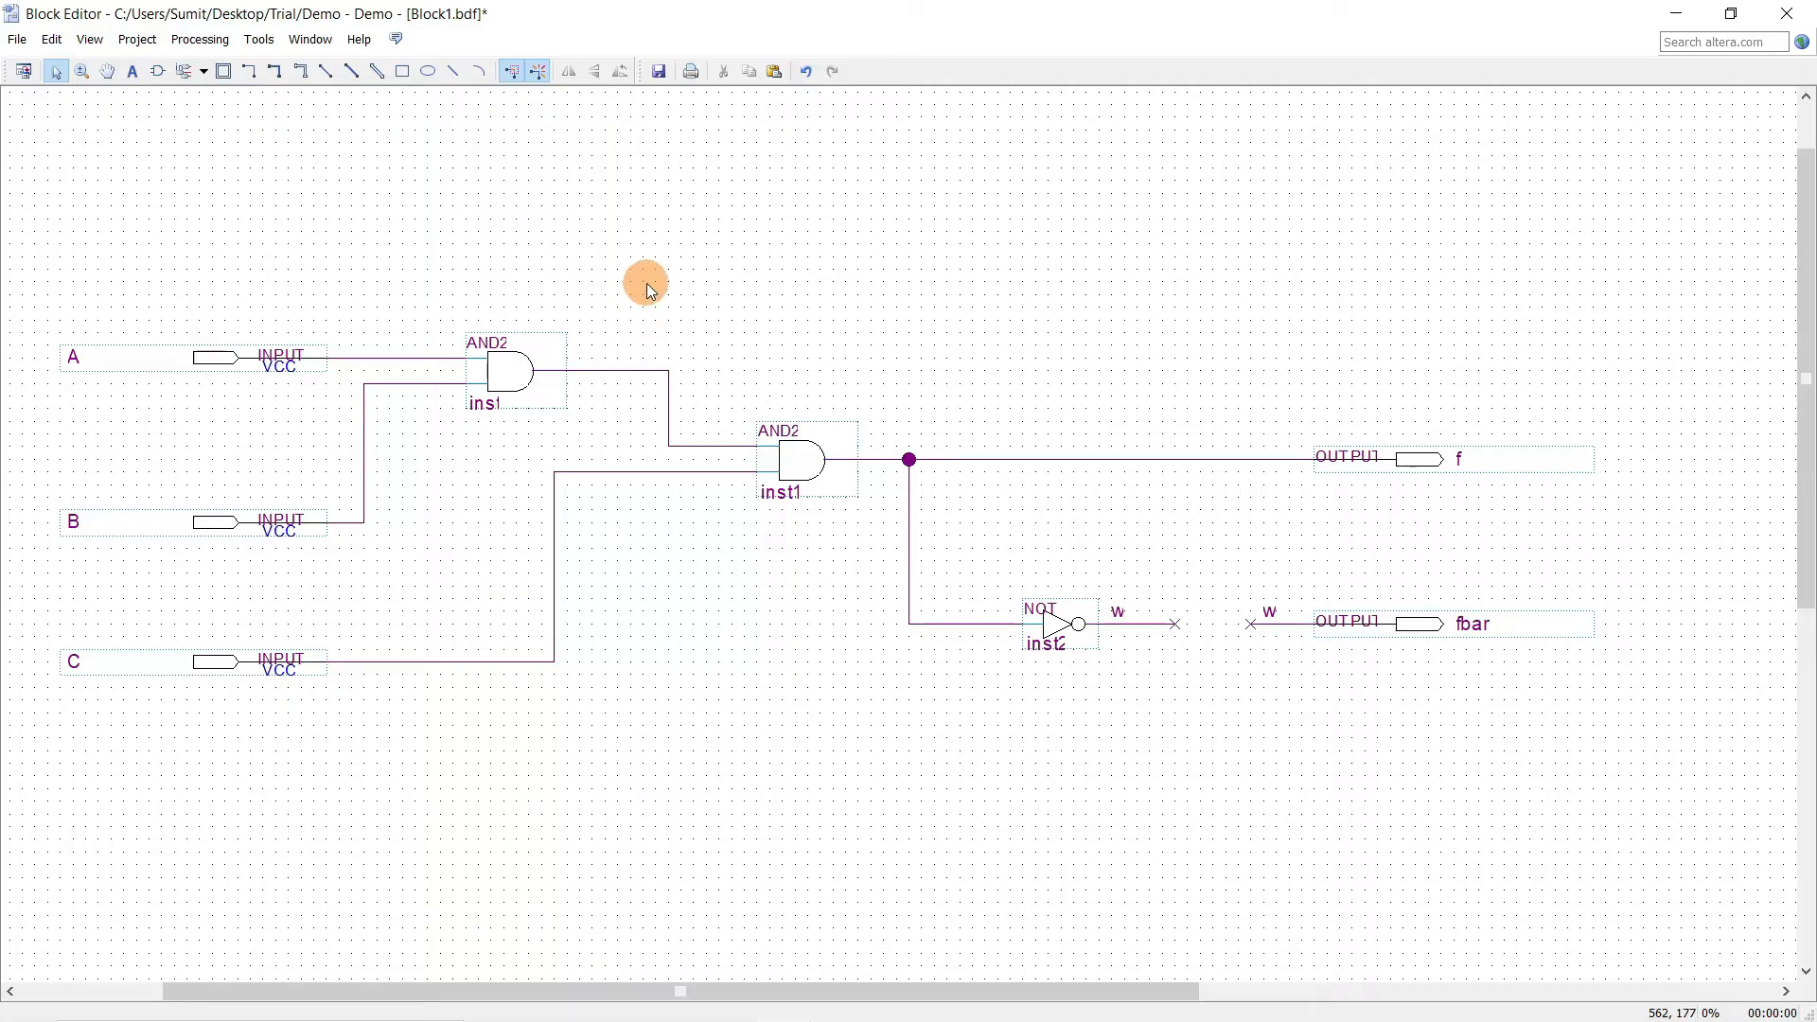
# Save the schematic as Demo.bdf in the Trial folder, with the file added to the current project.
pyautogui.click(660, 72)
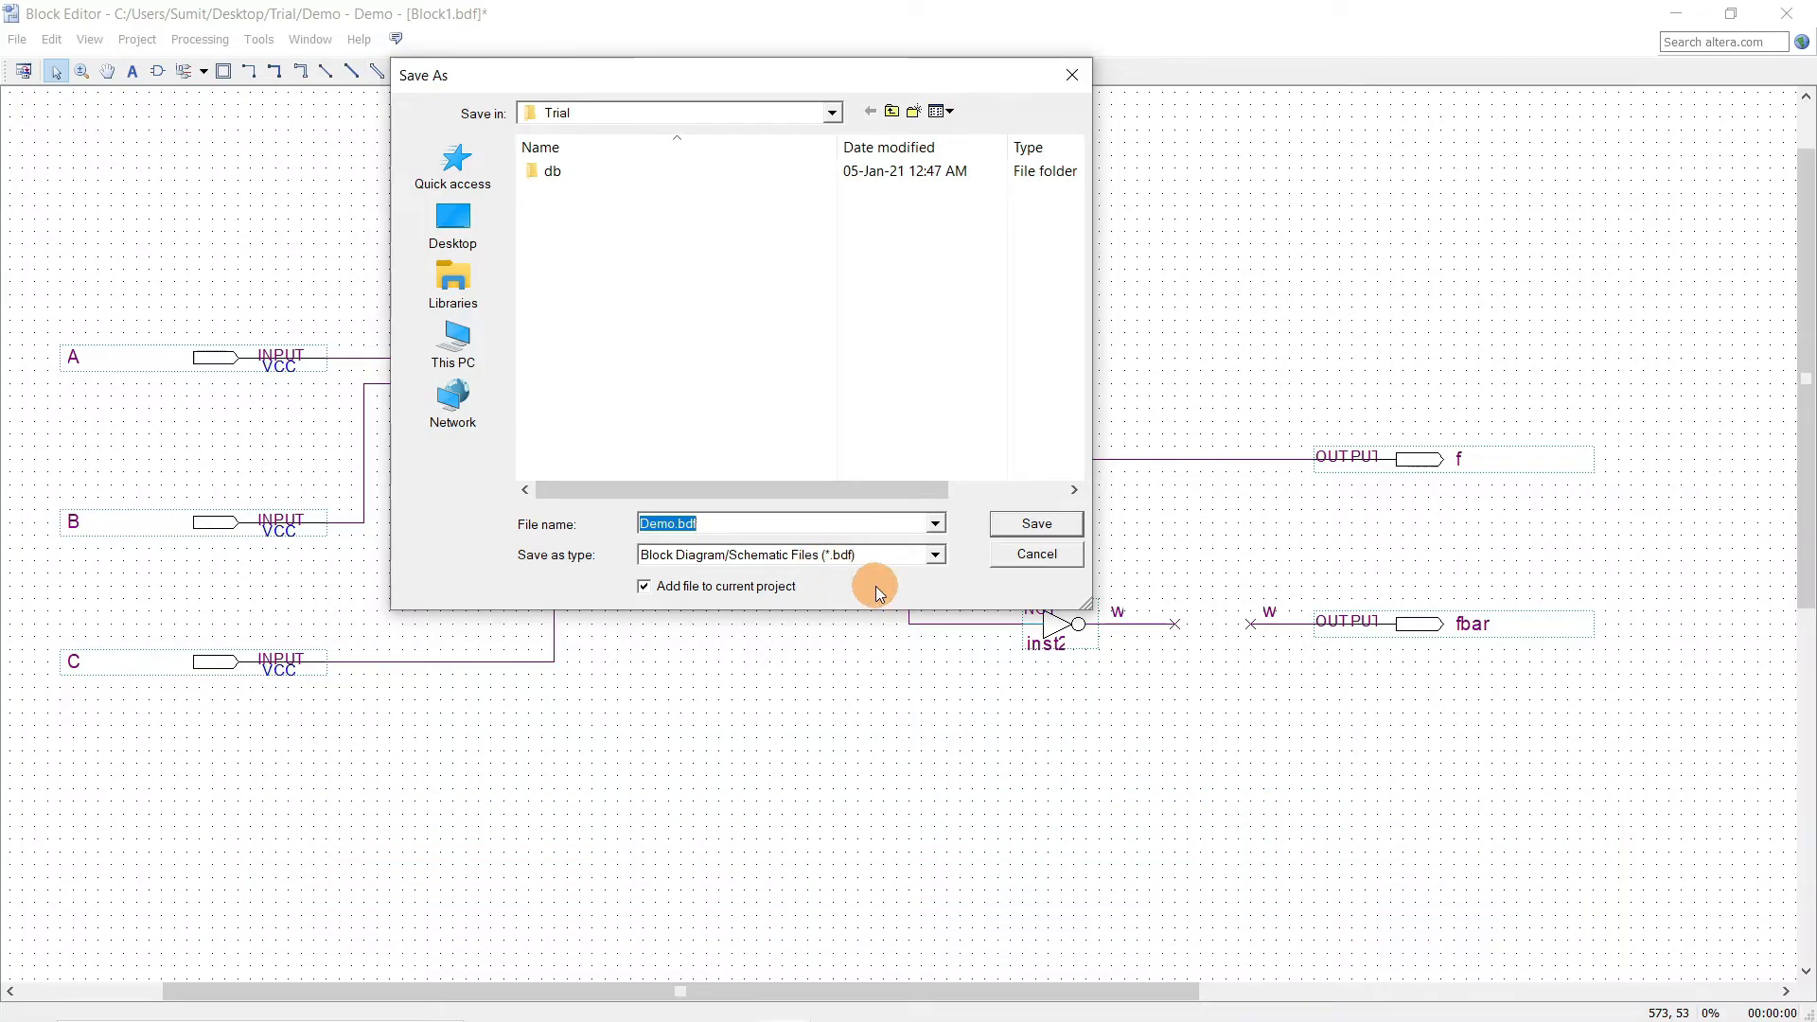
pyautogui.click(1035, 526)
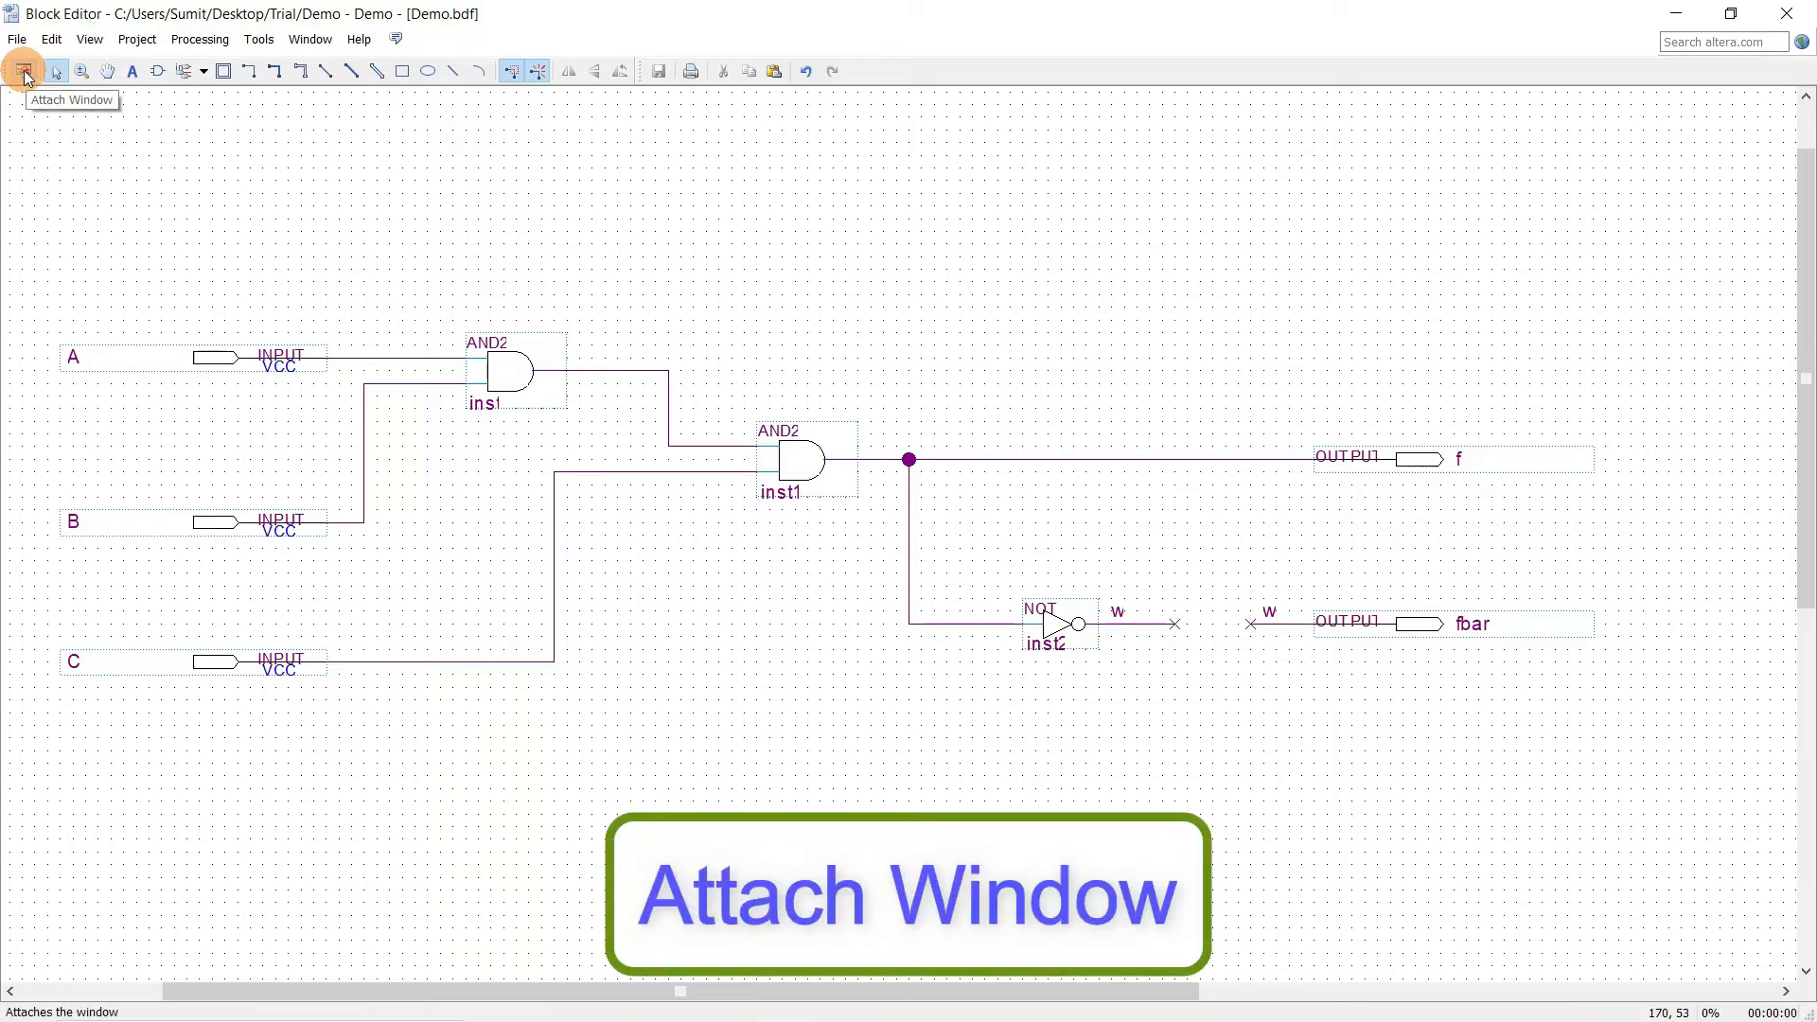
# Attach the schematic window to the main Quartus II window and show the project's file list.
pyautogui.click(23, 72)
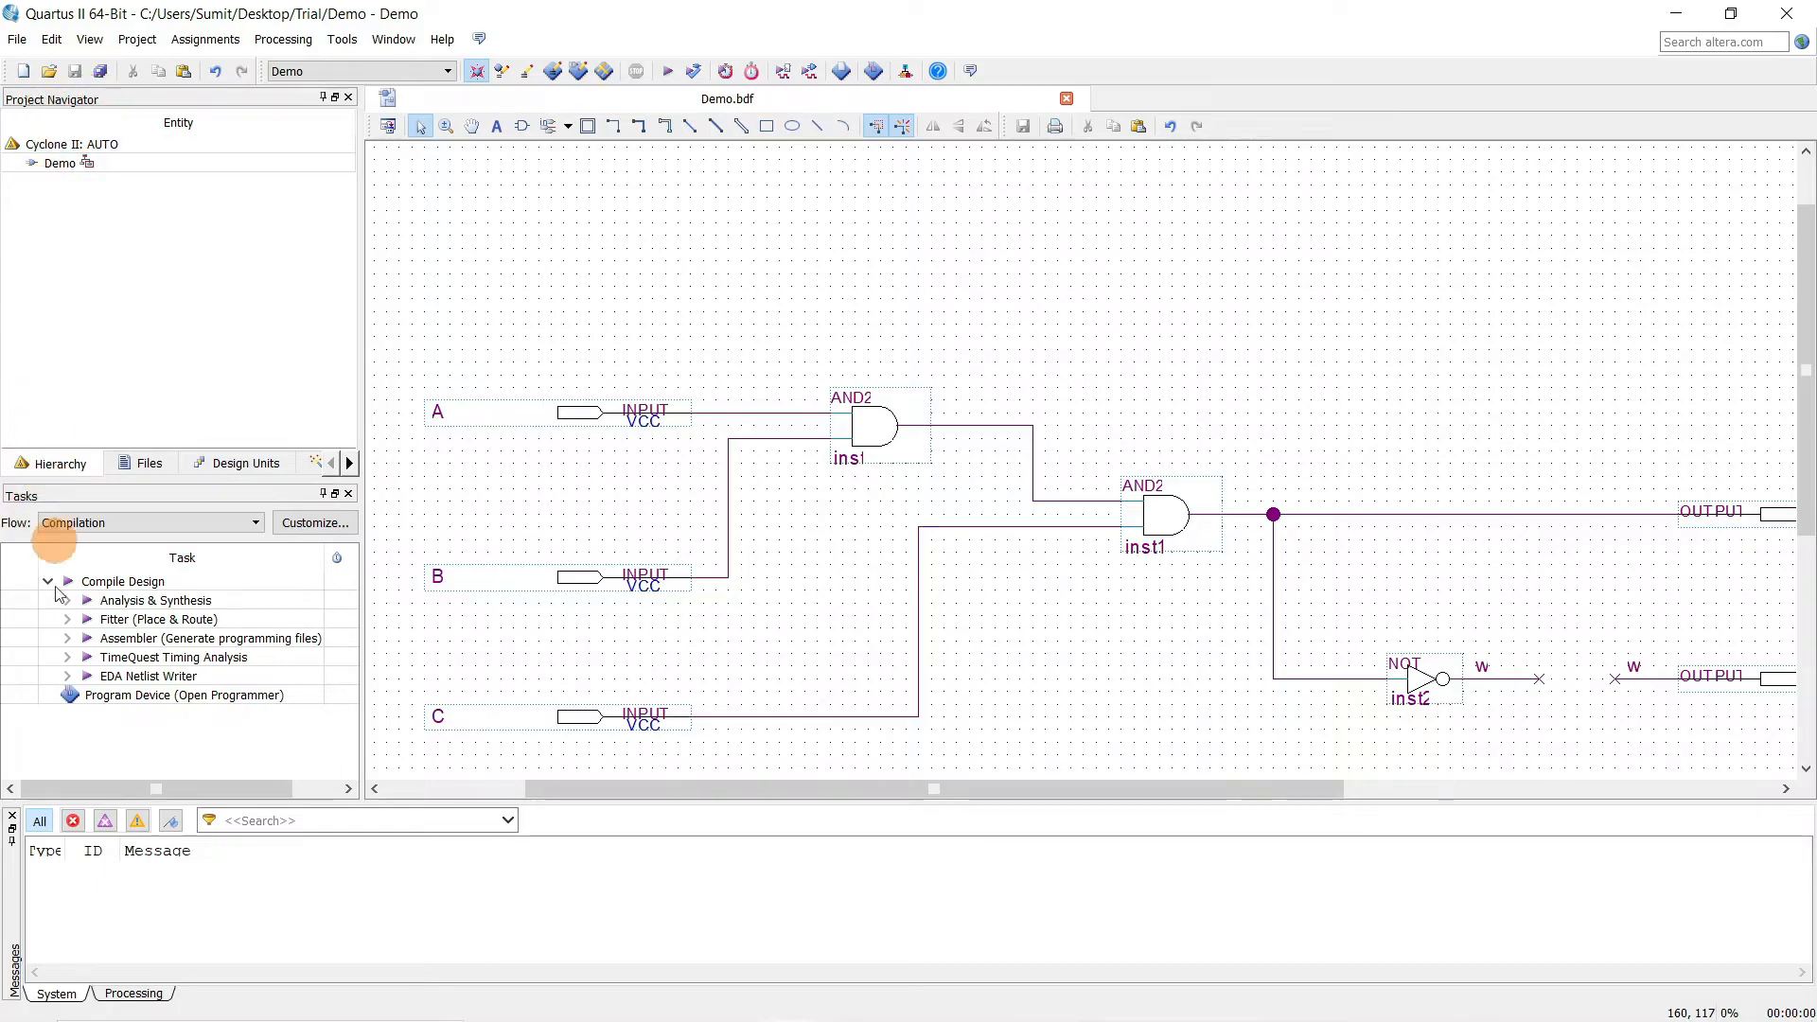
pyautogui.click(140, 462)
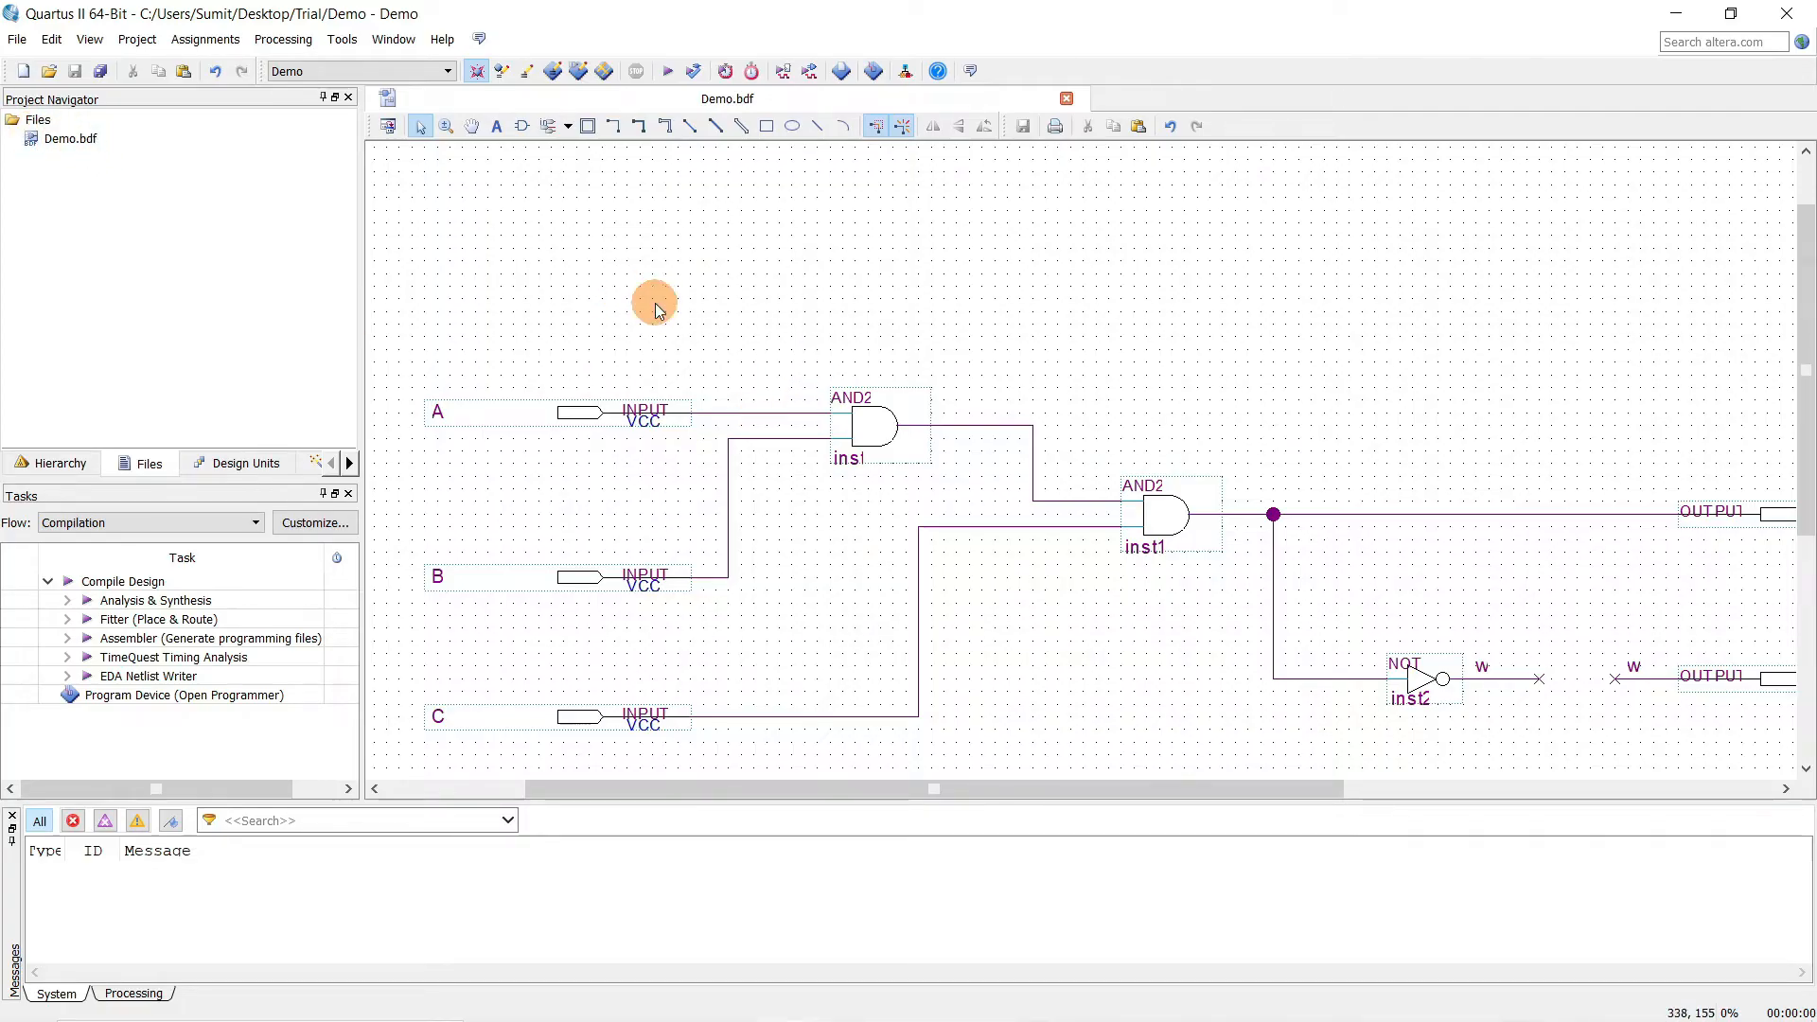
# Run a full compilation of the Demo project and return to the Demo.bdf schematic.
pyautogui.keyDown('ctrl'); pyautogui.scroll(-1, 660, 310); pyautogui.keyUp('ctrl')
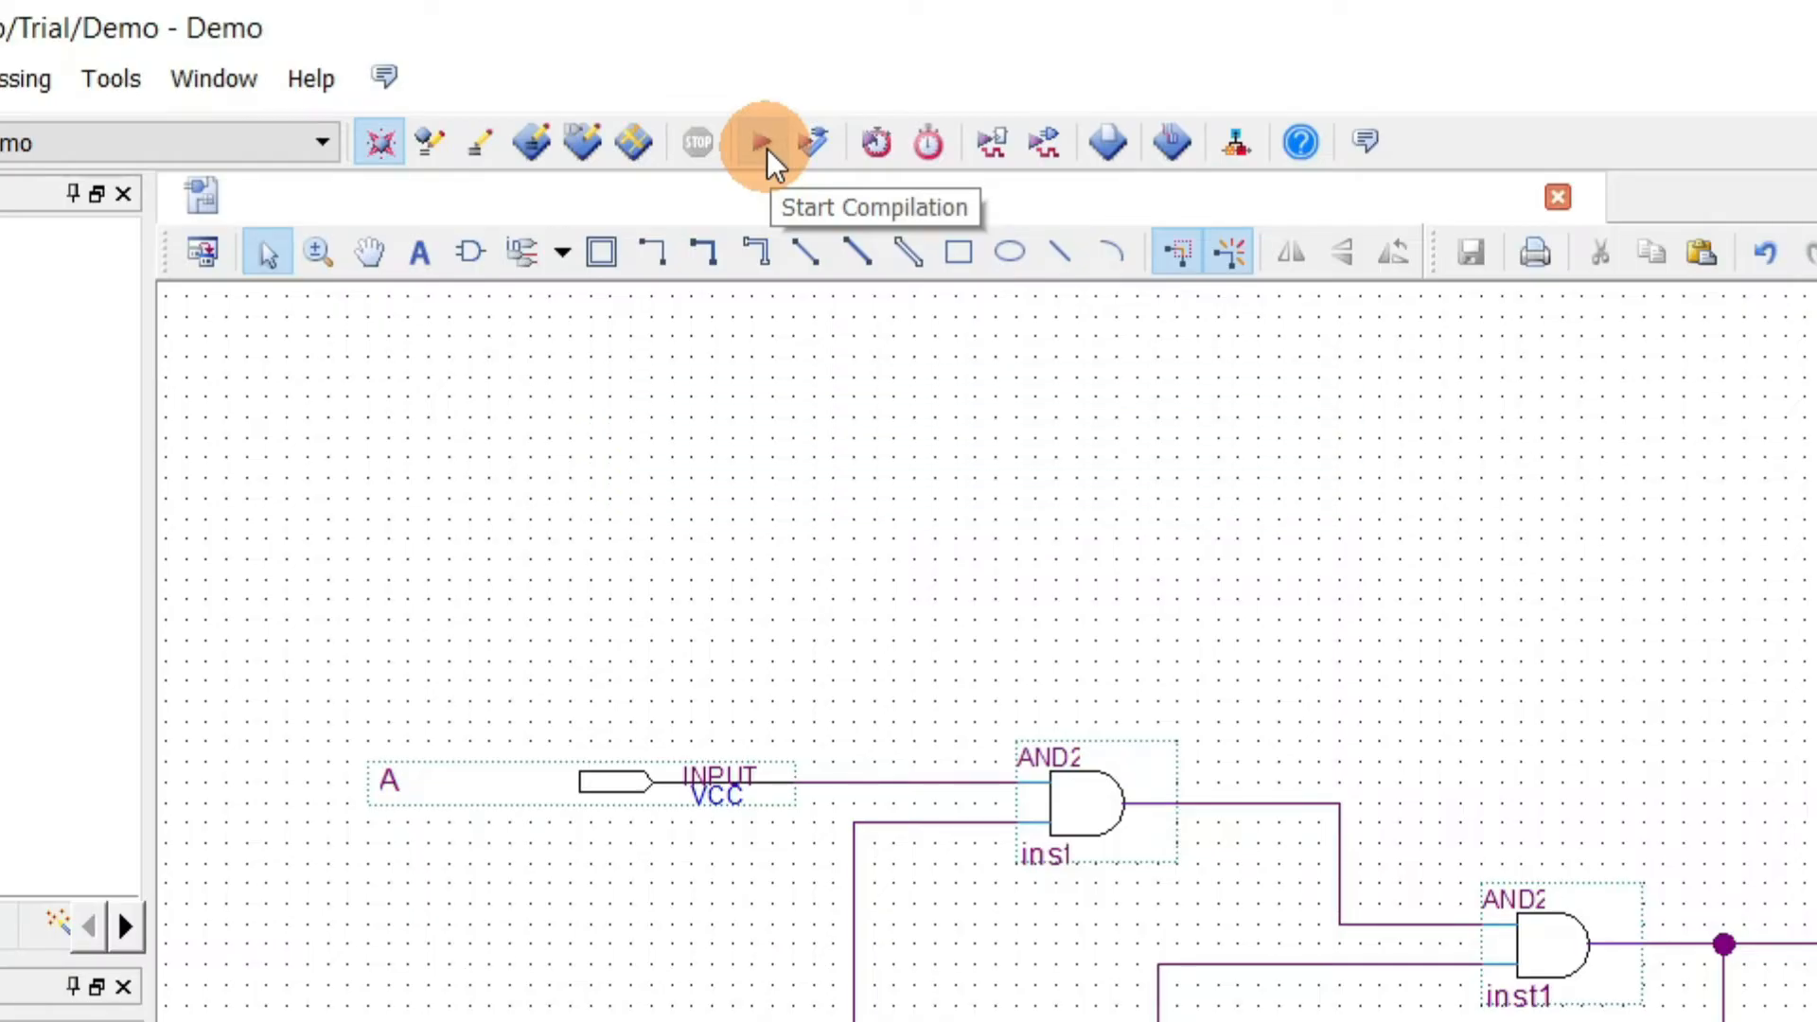
pyautogui.click(765, 144)
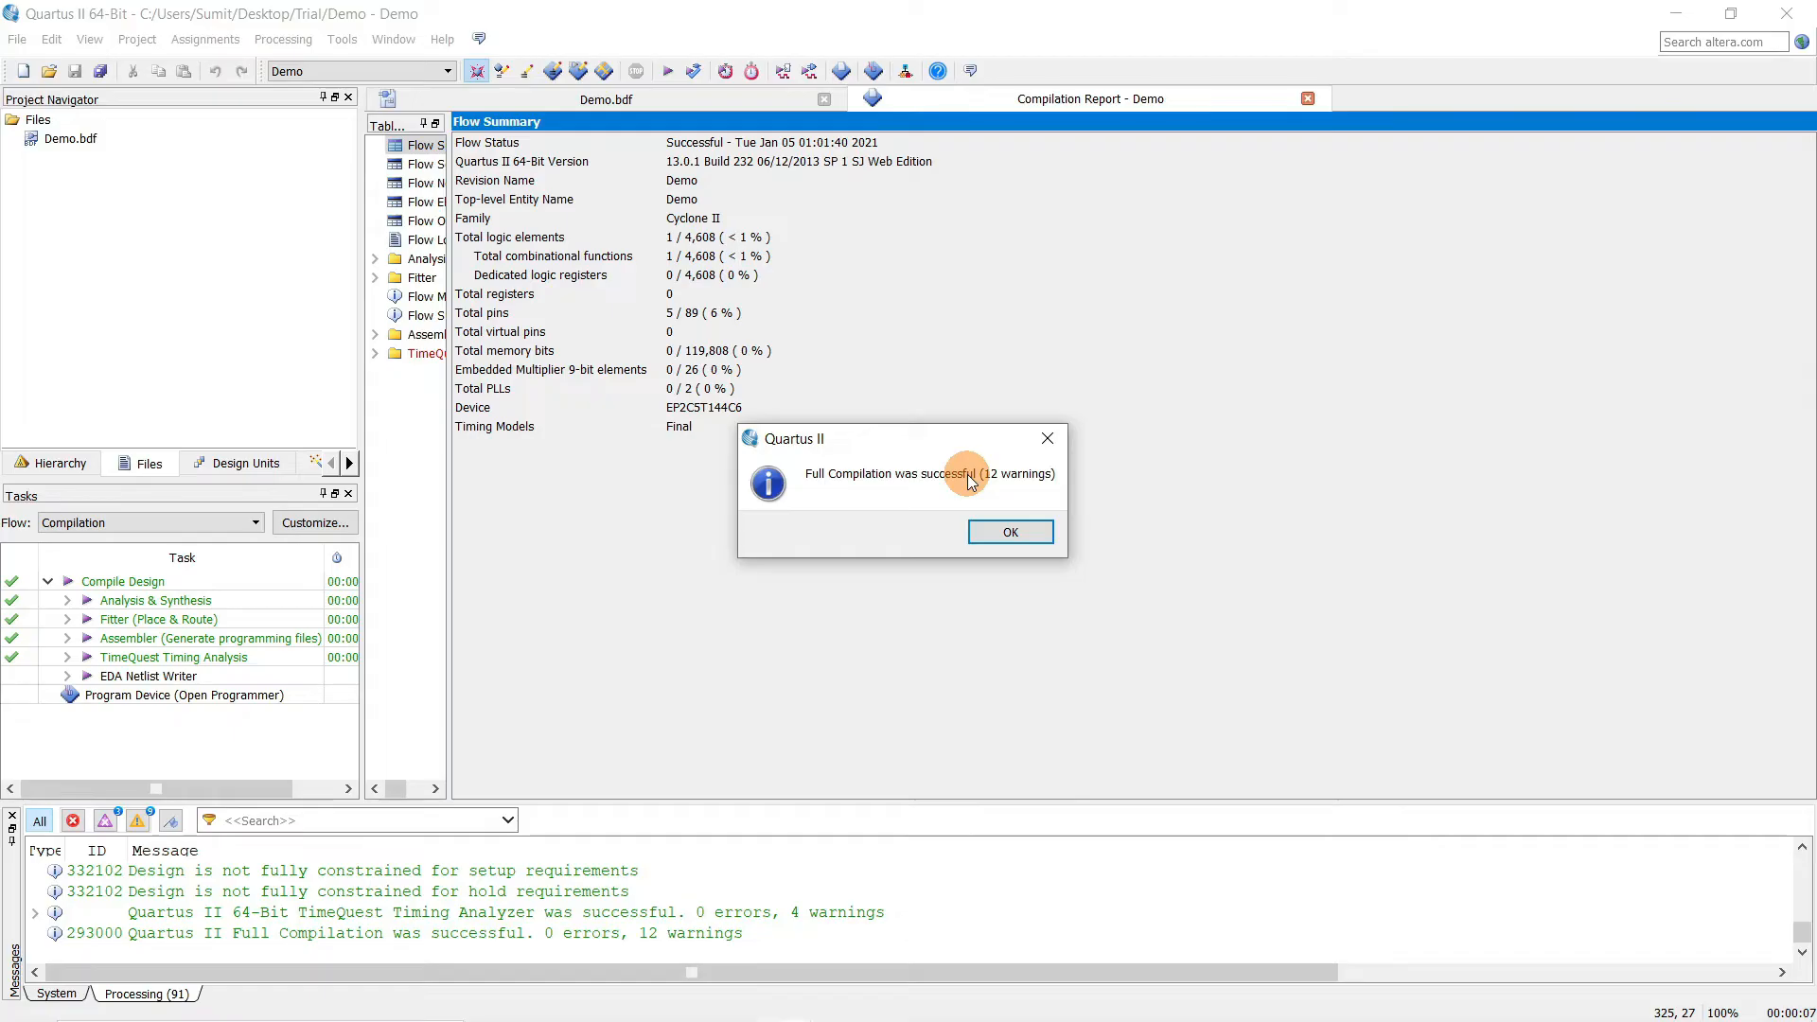
pyautogui.click(1010, 531)
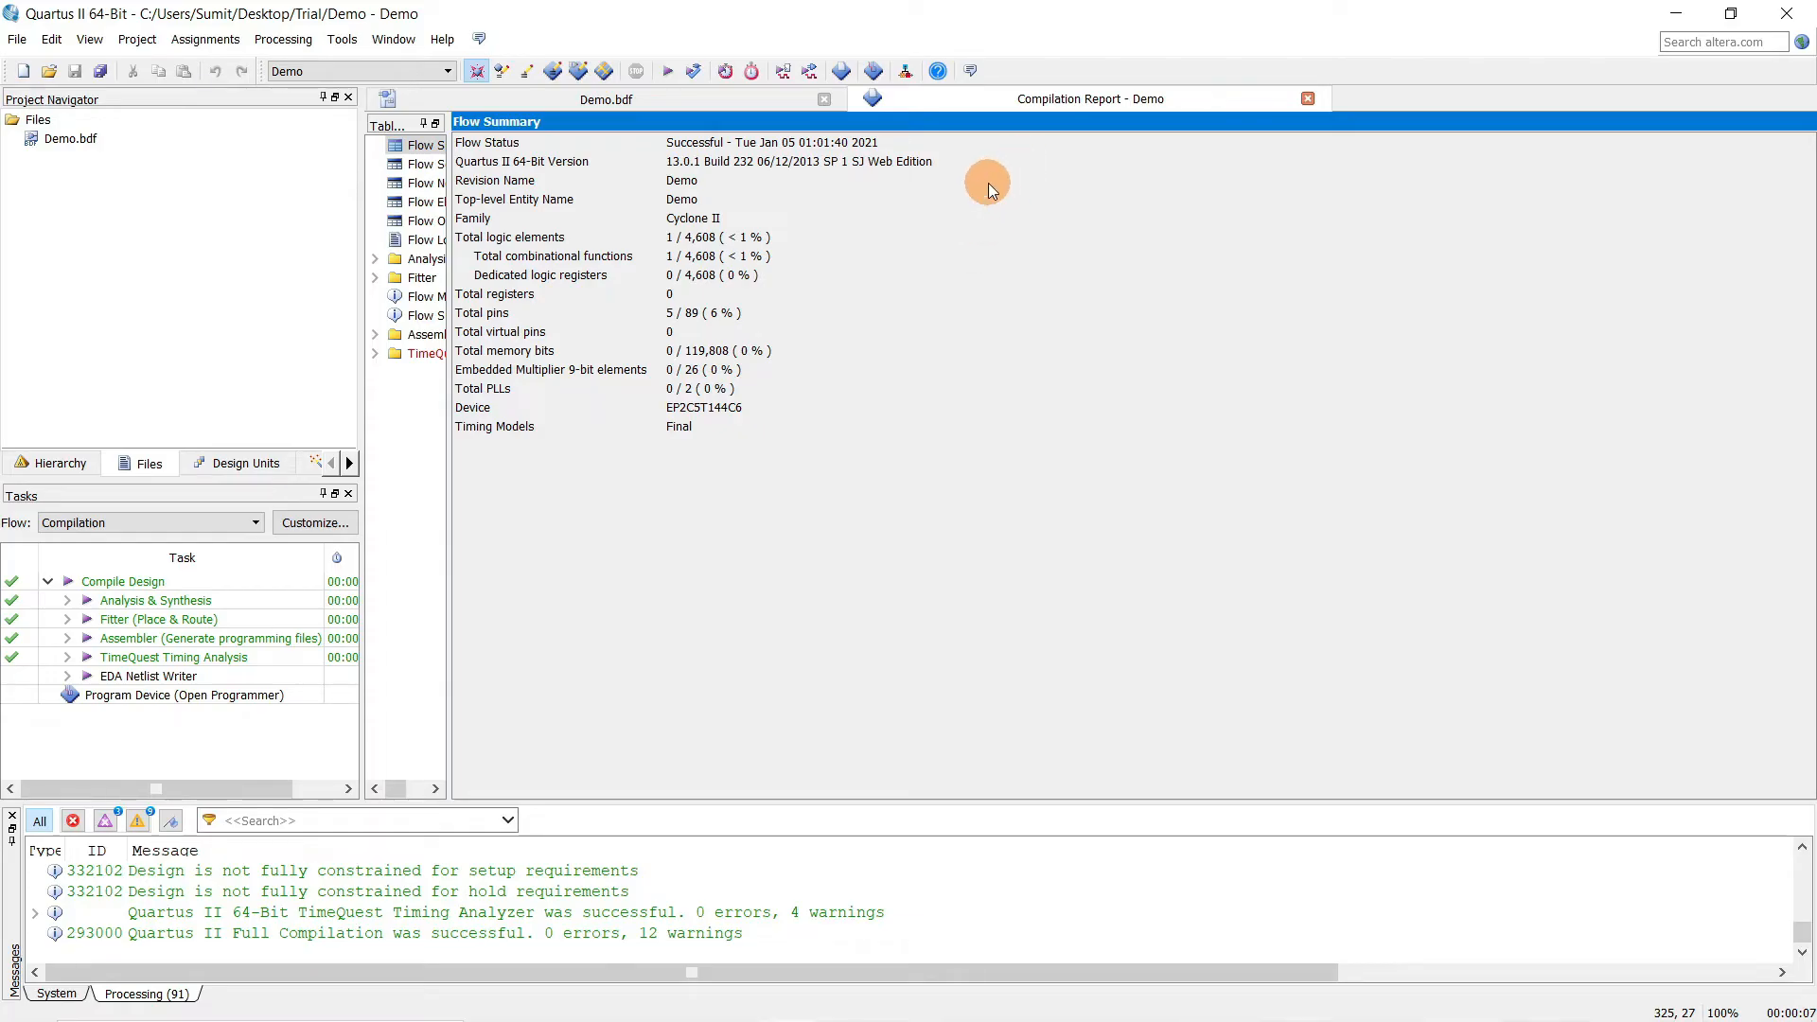
pyautogui.click(627, 99)
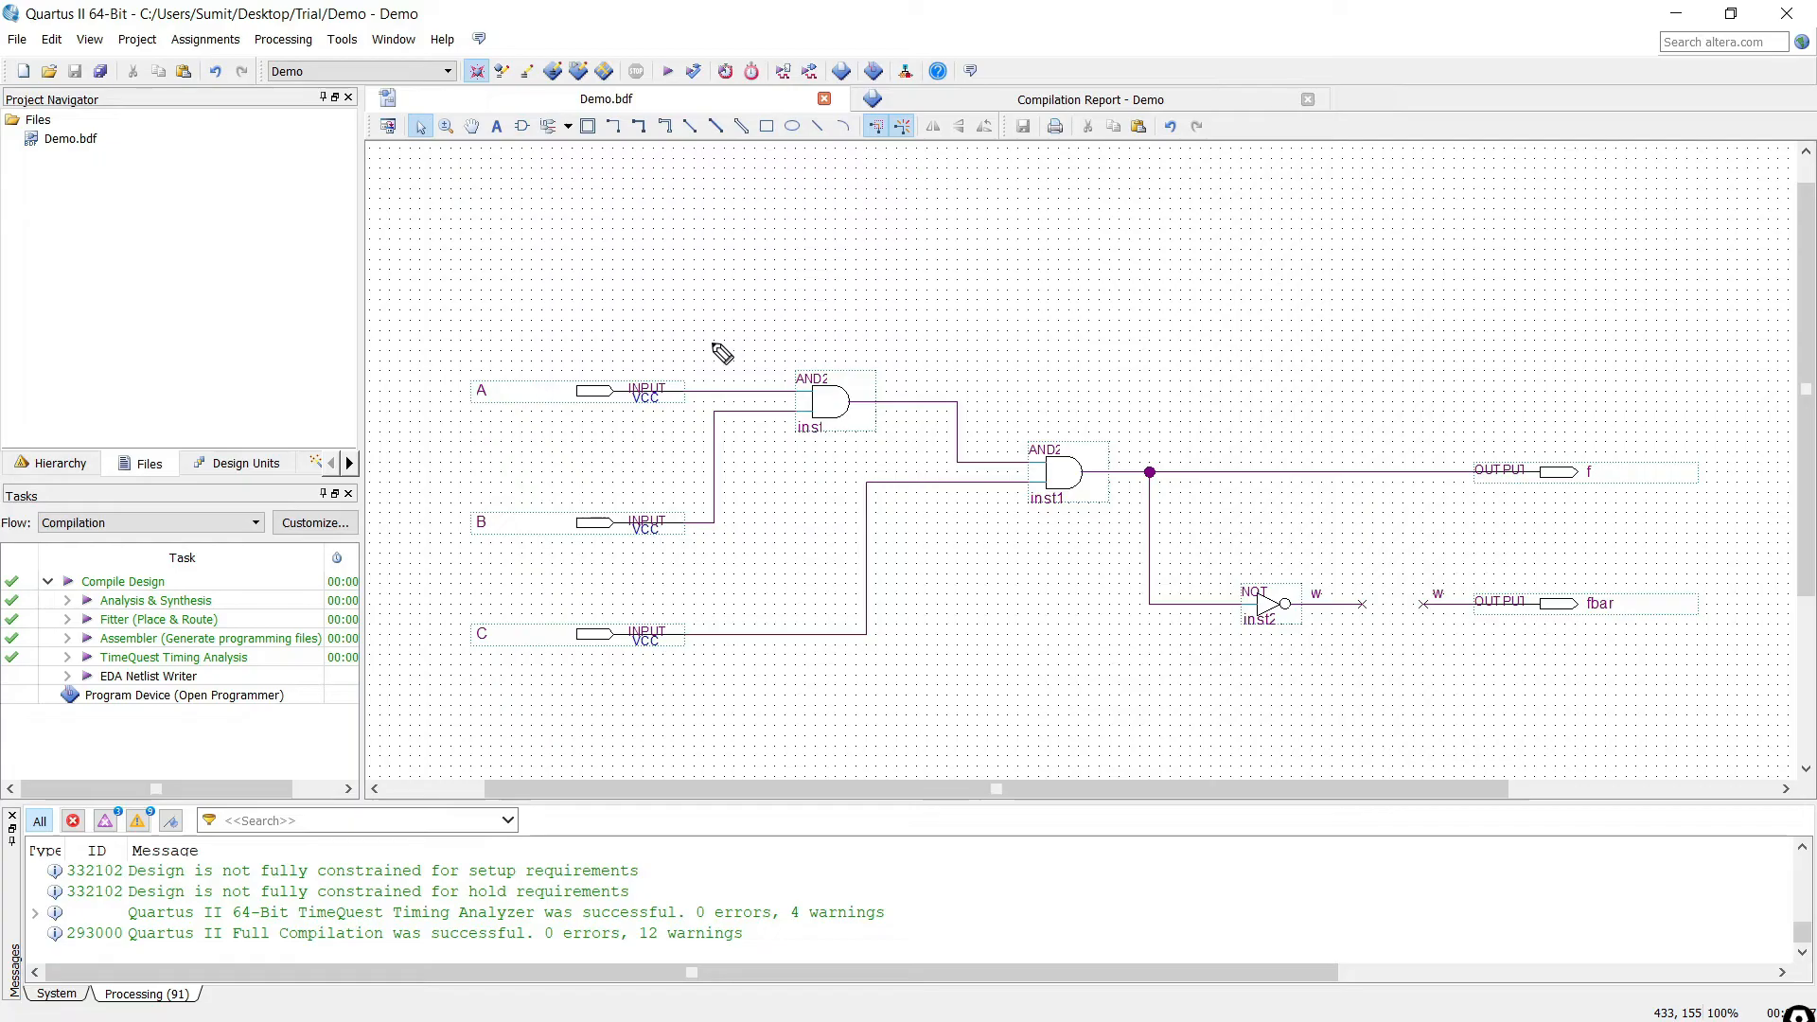
pyautogui.moveTo(747, 351)
pyautogui.mouseDown()
pyautogui.moveTo(746, 382)
pyautogui.moveTo(758, 356)
pyautogui.mouseUp()
pyautogui.moveTo(752, 468)
pyautogui.mouseDown()
pyautogui.moveTo(743, 430)
pyautogui.moveTo(749, 469)
pyautogui.mouseUp()
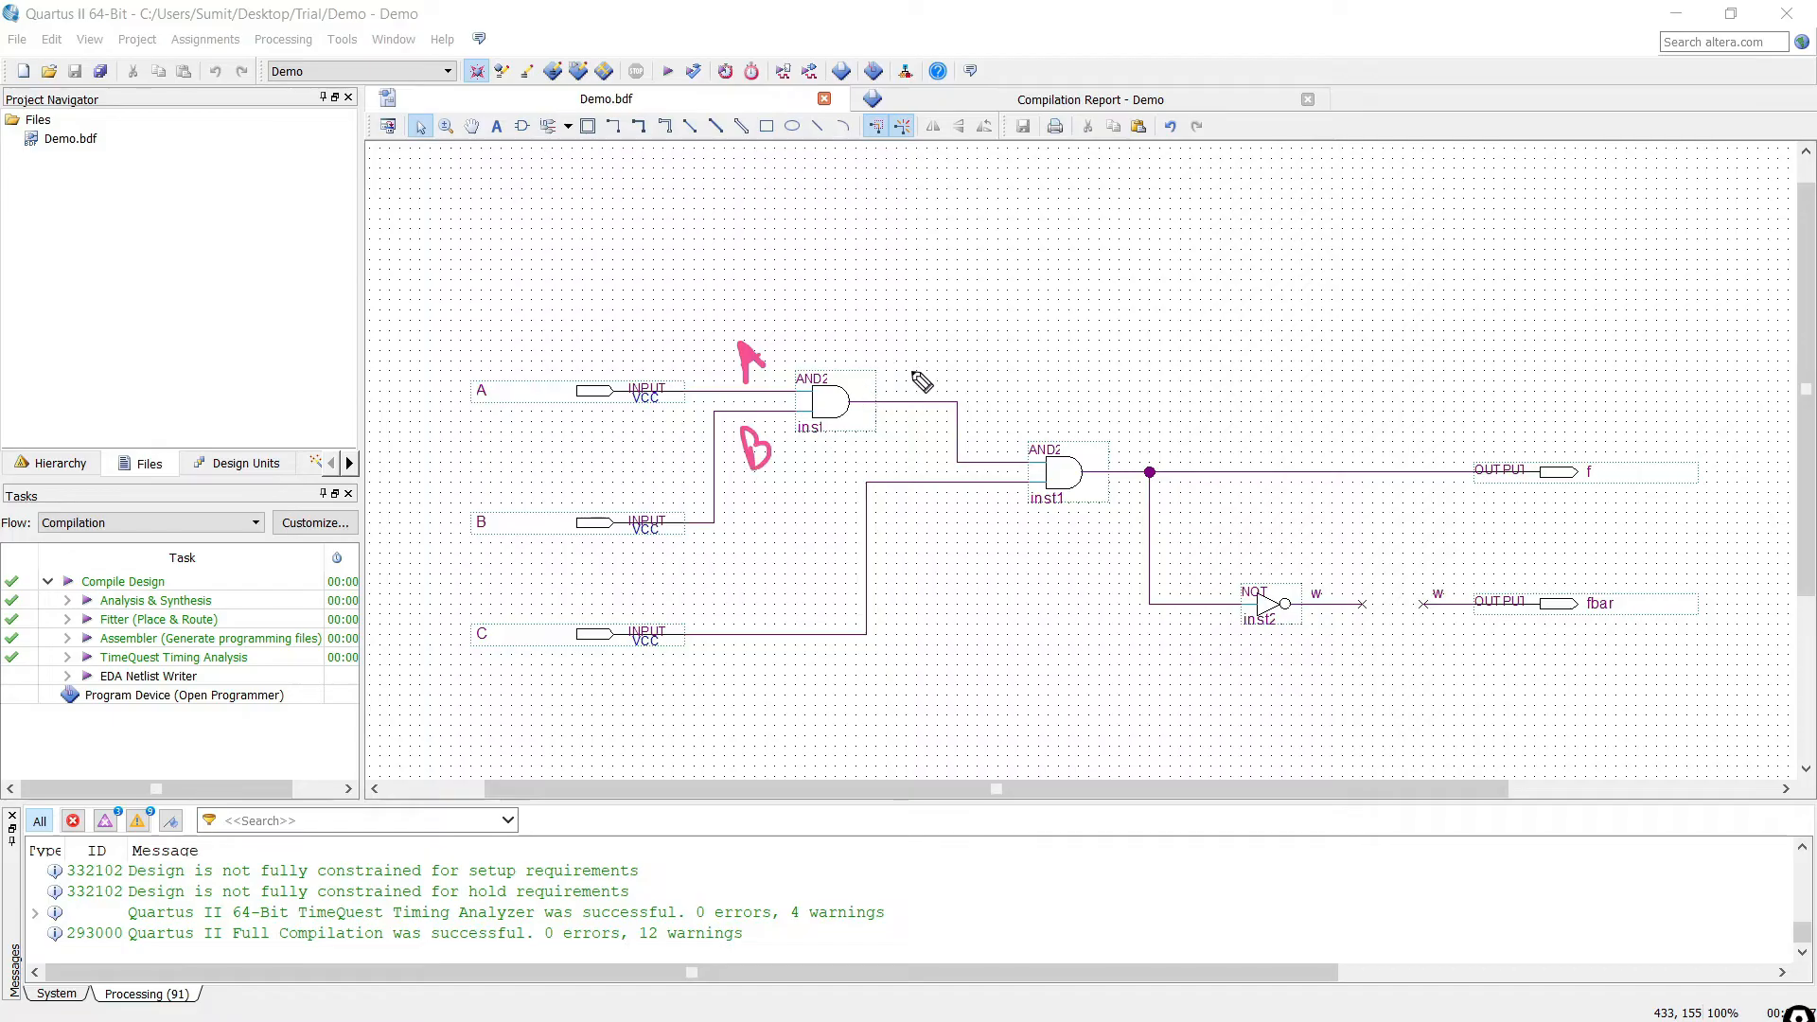
pyautogui.moveTo(910, 382)
pyautogui.mouseDown()
pyautogui.moveTo(933, 376)
pyautogui.moveTo(937, 341)
pyautogui.moveTo(939, 375)
pyautogui.mouseUp()
pyautogui.moveTo(796, 596); pyautogui.dragTo(795, 618)
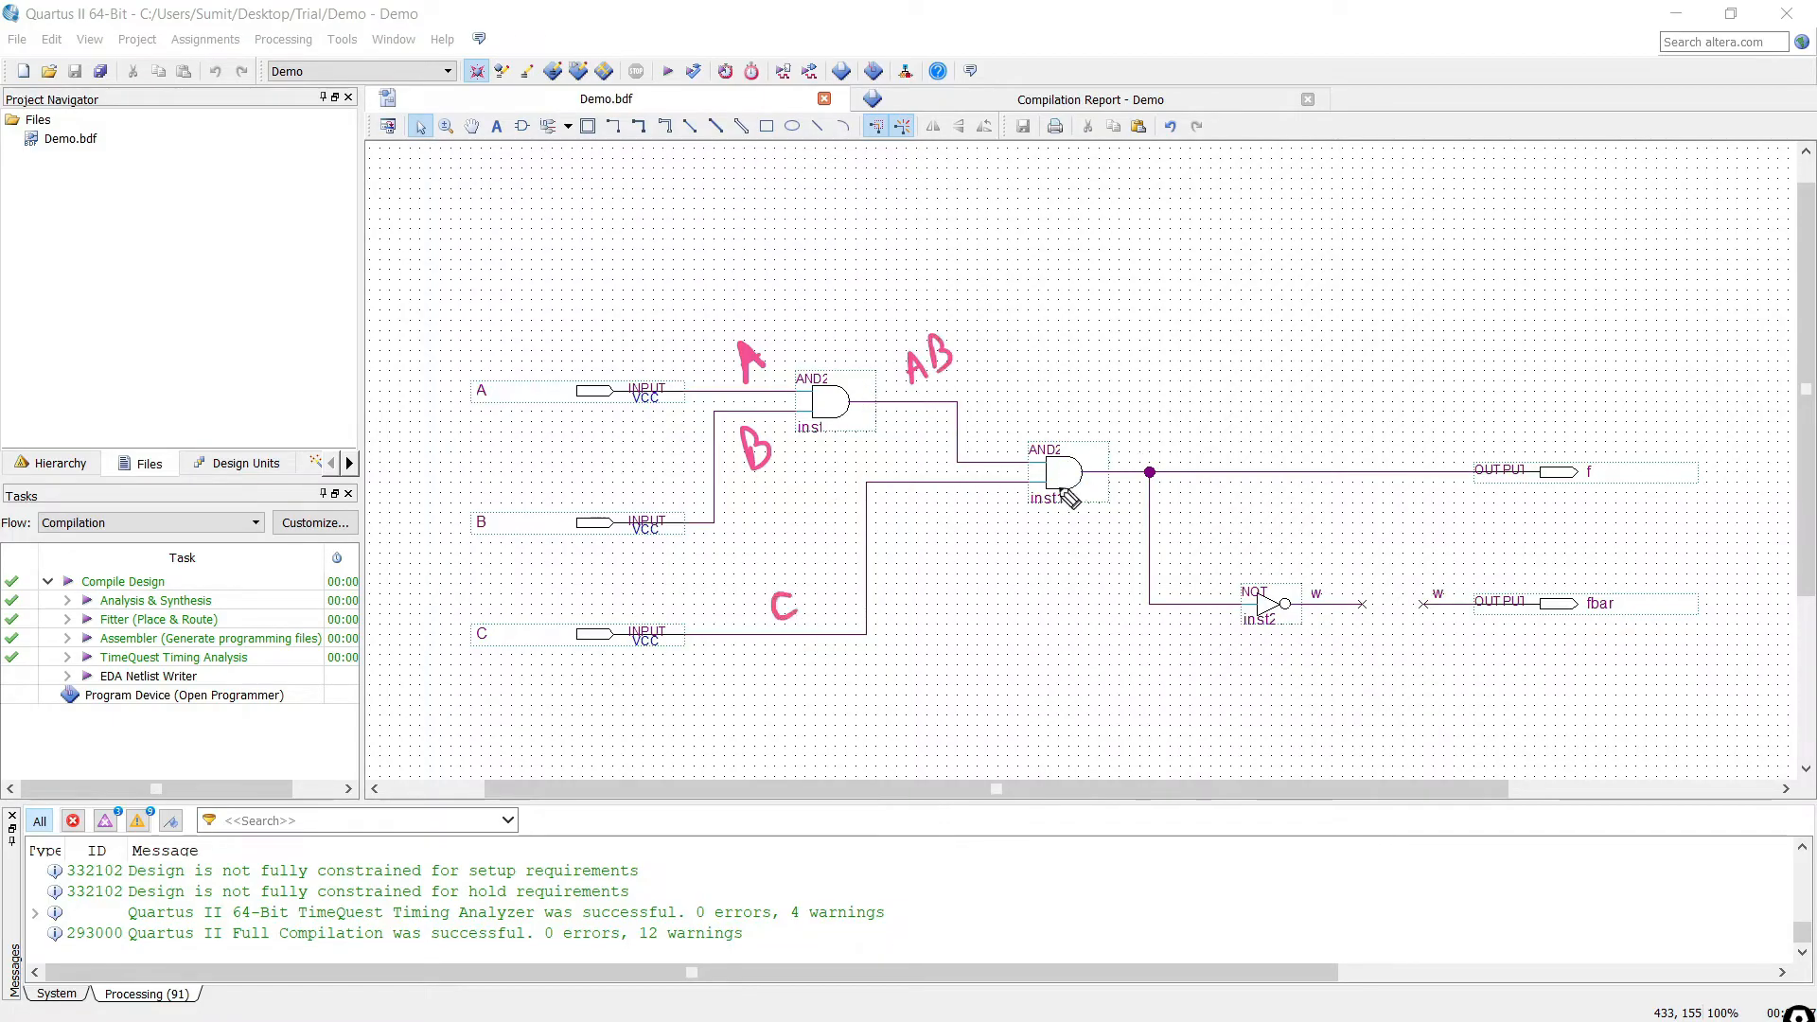
pyautogui.moveTo(1149, 442)
pyautogui.mouseDown()
pyautogui.moveTo(1162, 424)
pyautogui.moveTo(1167, 438)
pyautogui.mouseUp()
pyautogui.moveTo(1150, 431); pyautogui.dragTo(1233, 423)
pyautogui.moveTo(1533, 397); pyautogui.dragTo(1519, 441)
pyautogui.moveTo(1512, 418); pyautogui.dragTo(1558, 417)
pyautogui.moveTo(1571, 409)
pyautogui.mouseDown()
pyautogui.moveTo(1598, 405)
pyautogui.moveTo(1604, 364)
pyautogui.mouseUp()
pyautogui.moveTo(1604, 364)
pyautogui.mouseDown()
pyautogui.moveTo(1608, 395)
pyautogui.moveTo(1654, 368)
pyautogui.moveTo(1662, 388)
pyautogui.mouseUp()
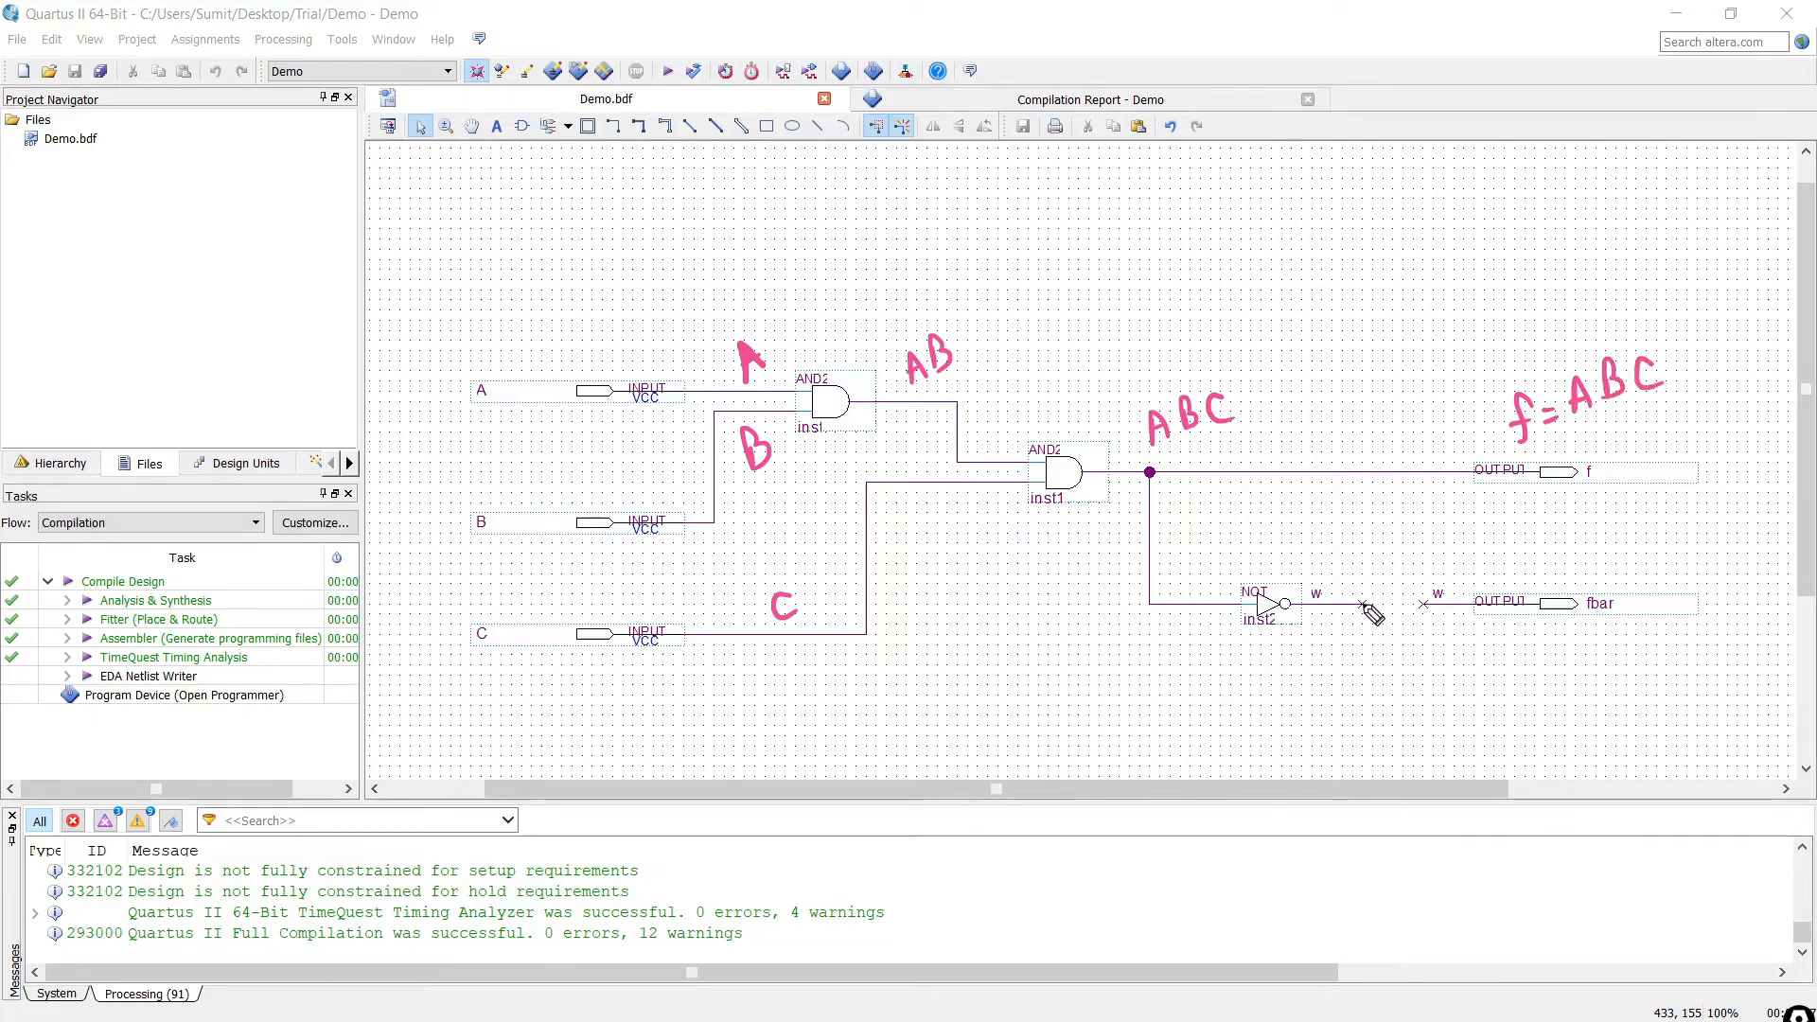
pyautogui.moveTo(1359, 604); pyautogui.dragTo(1424, 603)
pyautogui.moveTo(1595, 659)
pyautogui.mouseDown()
pyautogui.moveTo(1574, 706)
pyautogui.moveTo(1589, 650)
pyautogui.moveTo(1635, 685)
pyautogui.moveTo(1719, 678)
pyautogui.moveTo(1730, 615)
pyautogui.mouseUp()
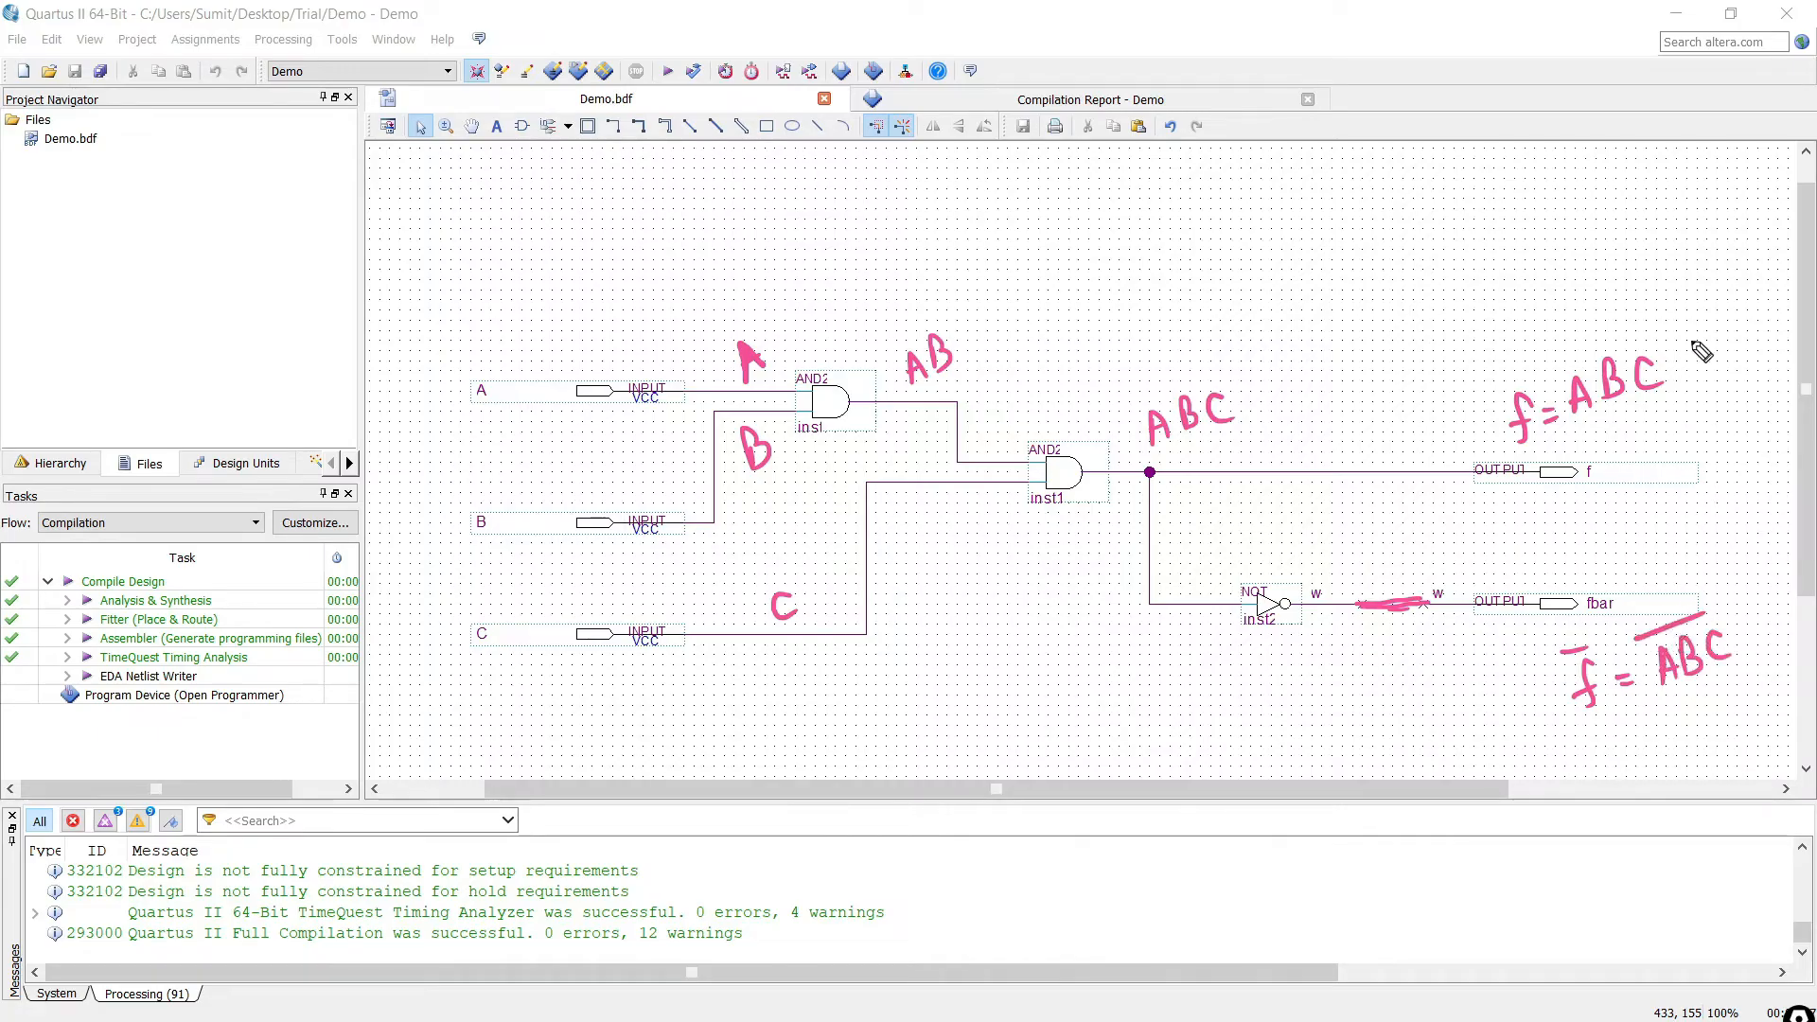
pyautogui.moveTo(1657, 406); pyautogui.dragTo(1684, 397)
pyautogui.moveTo(1669, 589); pyautogui.dragTo(1704, 575)
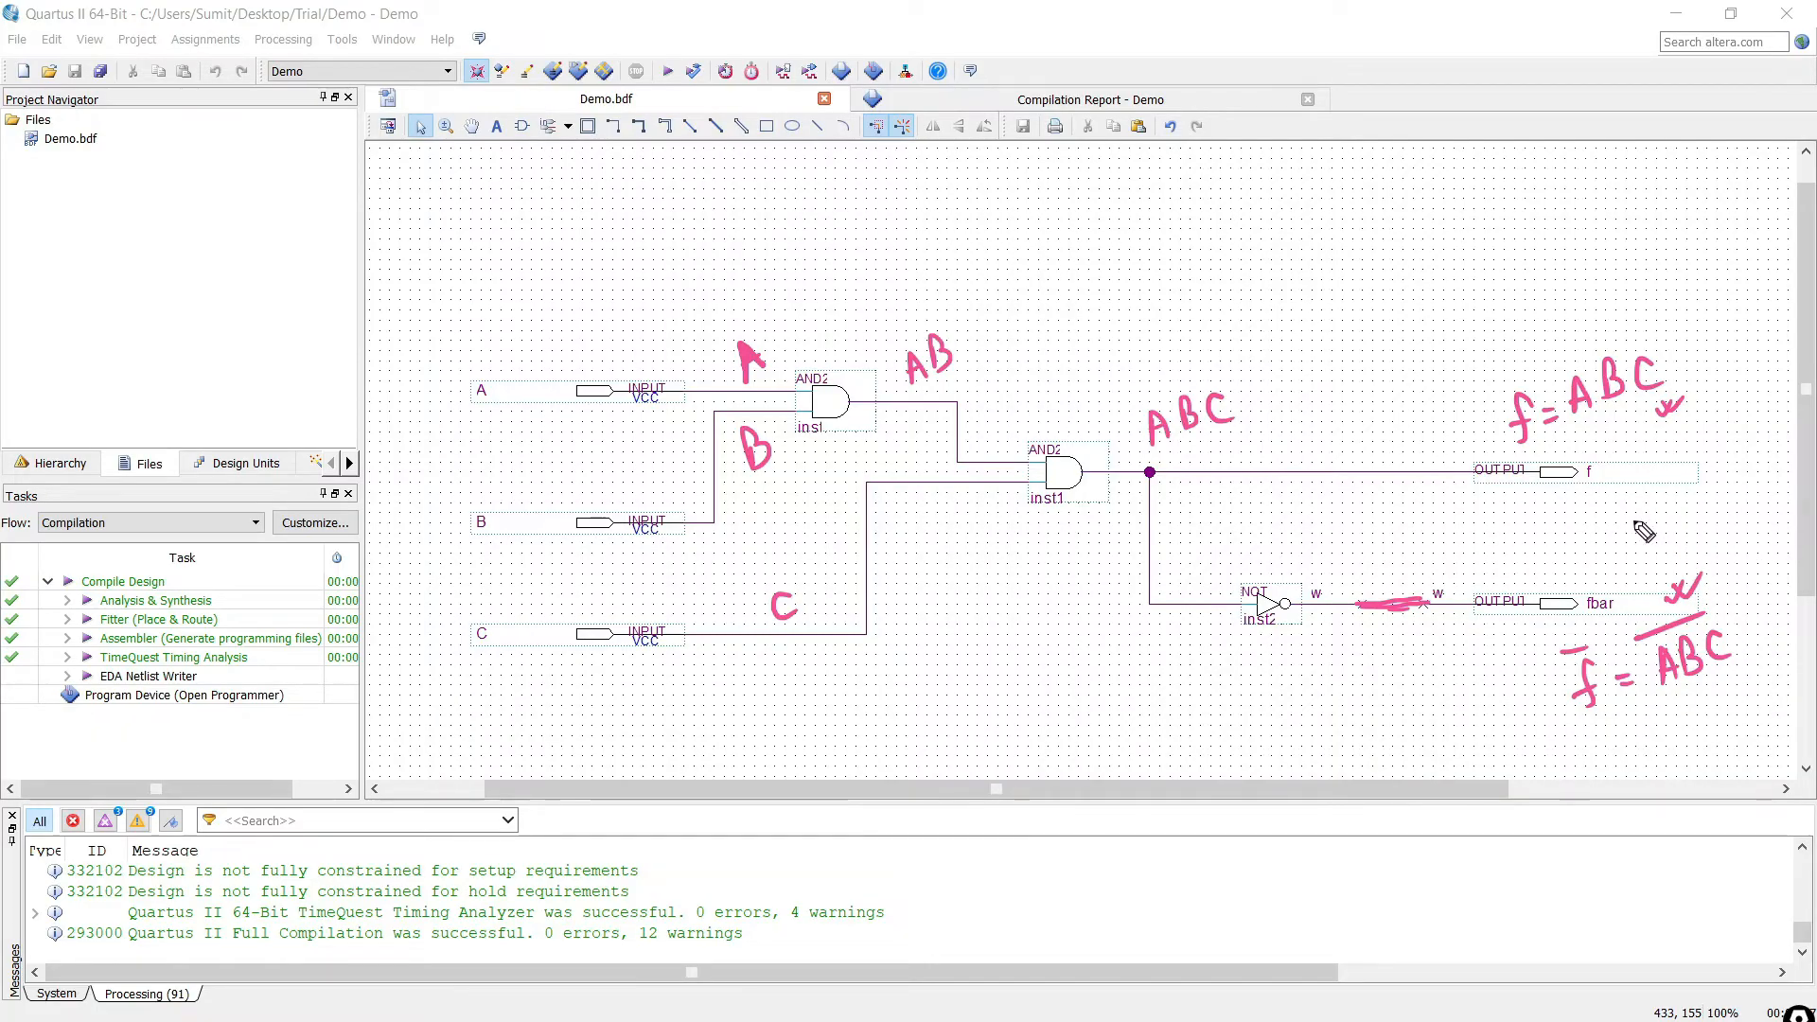
pyautogui.click(1382, 347)
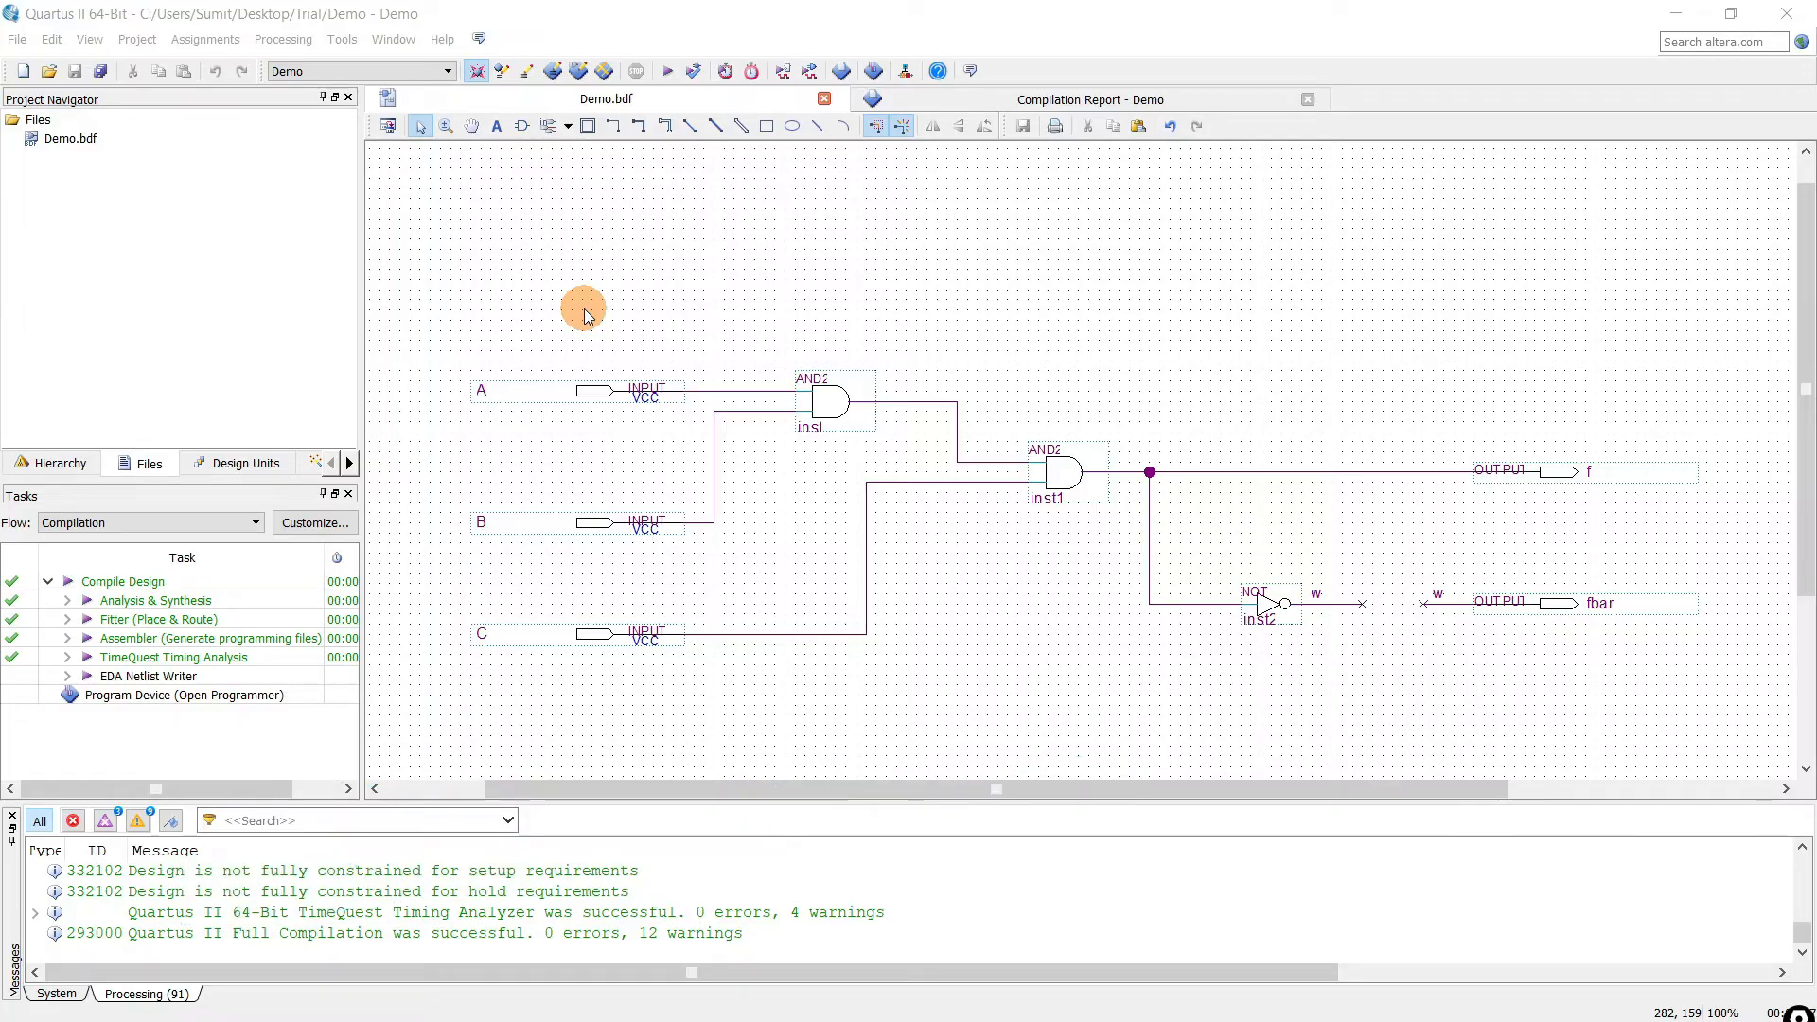
# Create a new University Program VWF file for simulating the Demo circuit.
pyautogui.click(23, 73)
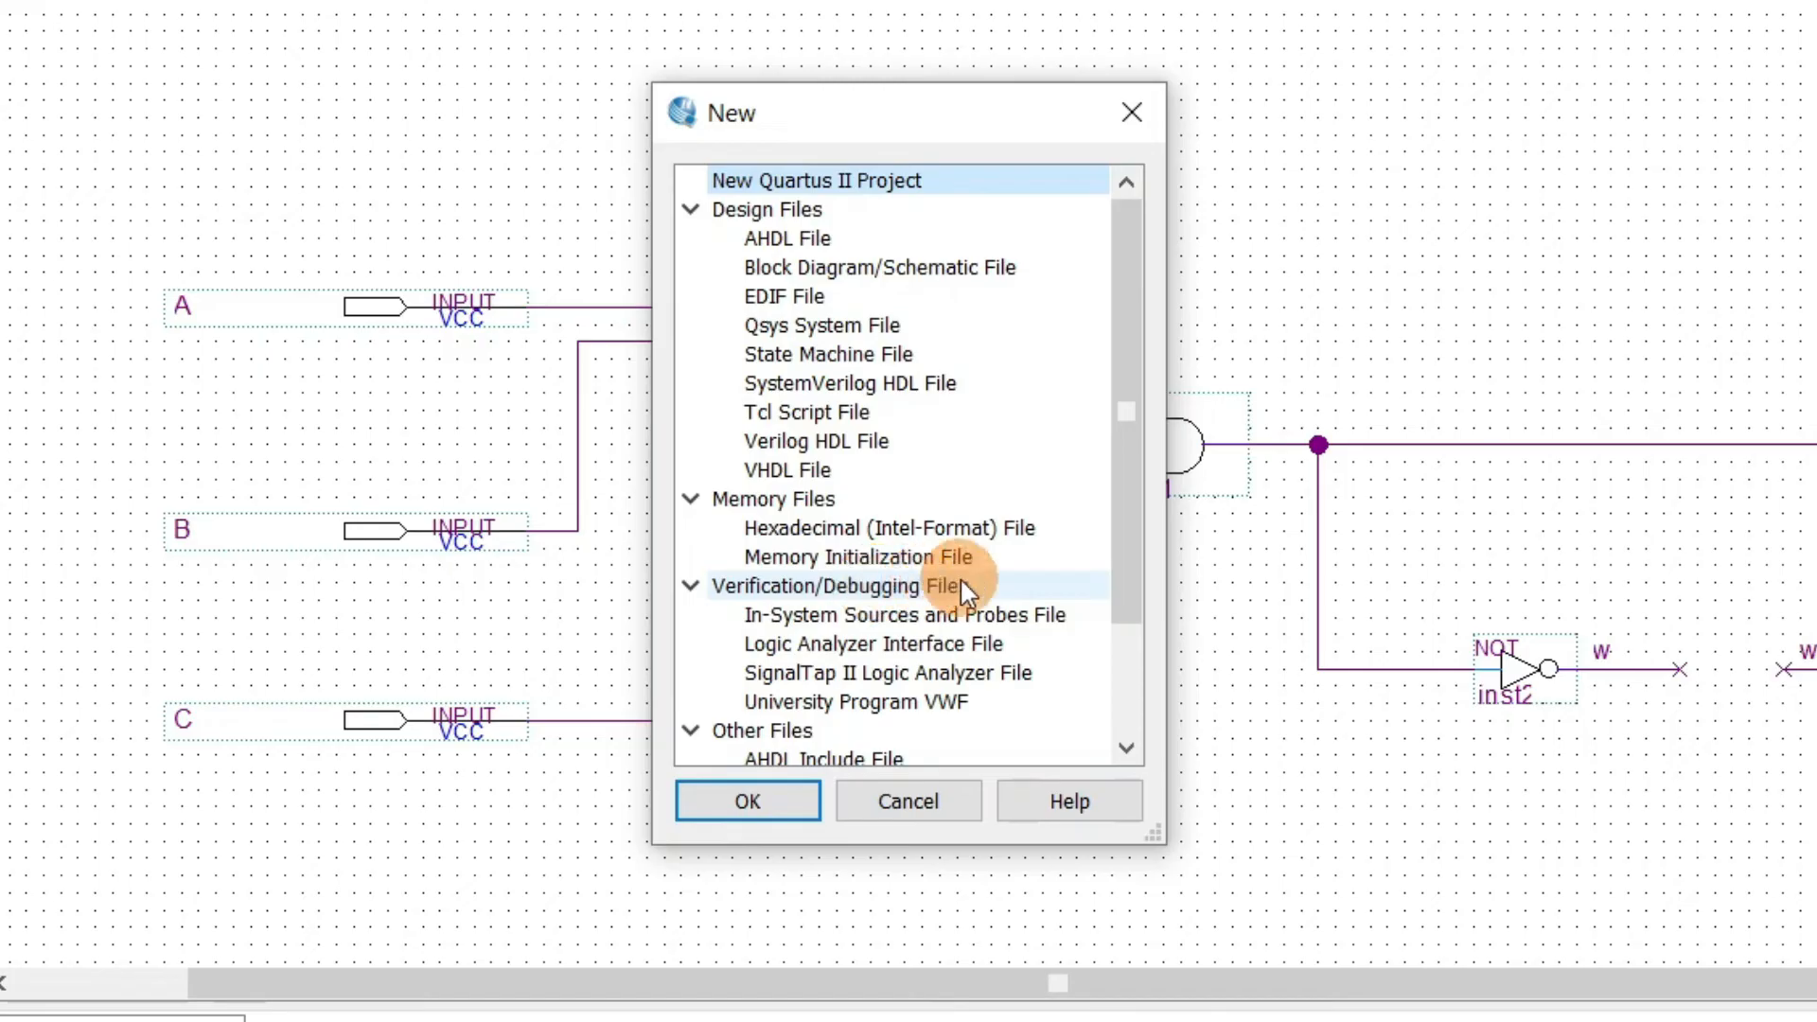
pyautogui.click(929, 701)
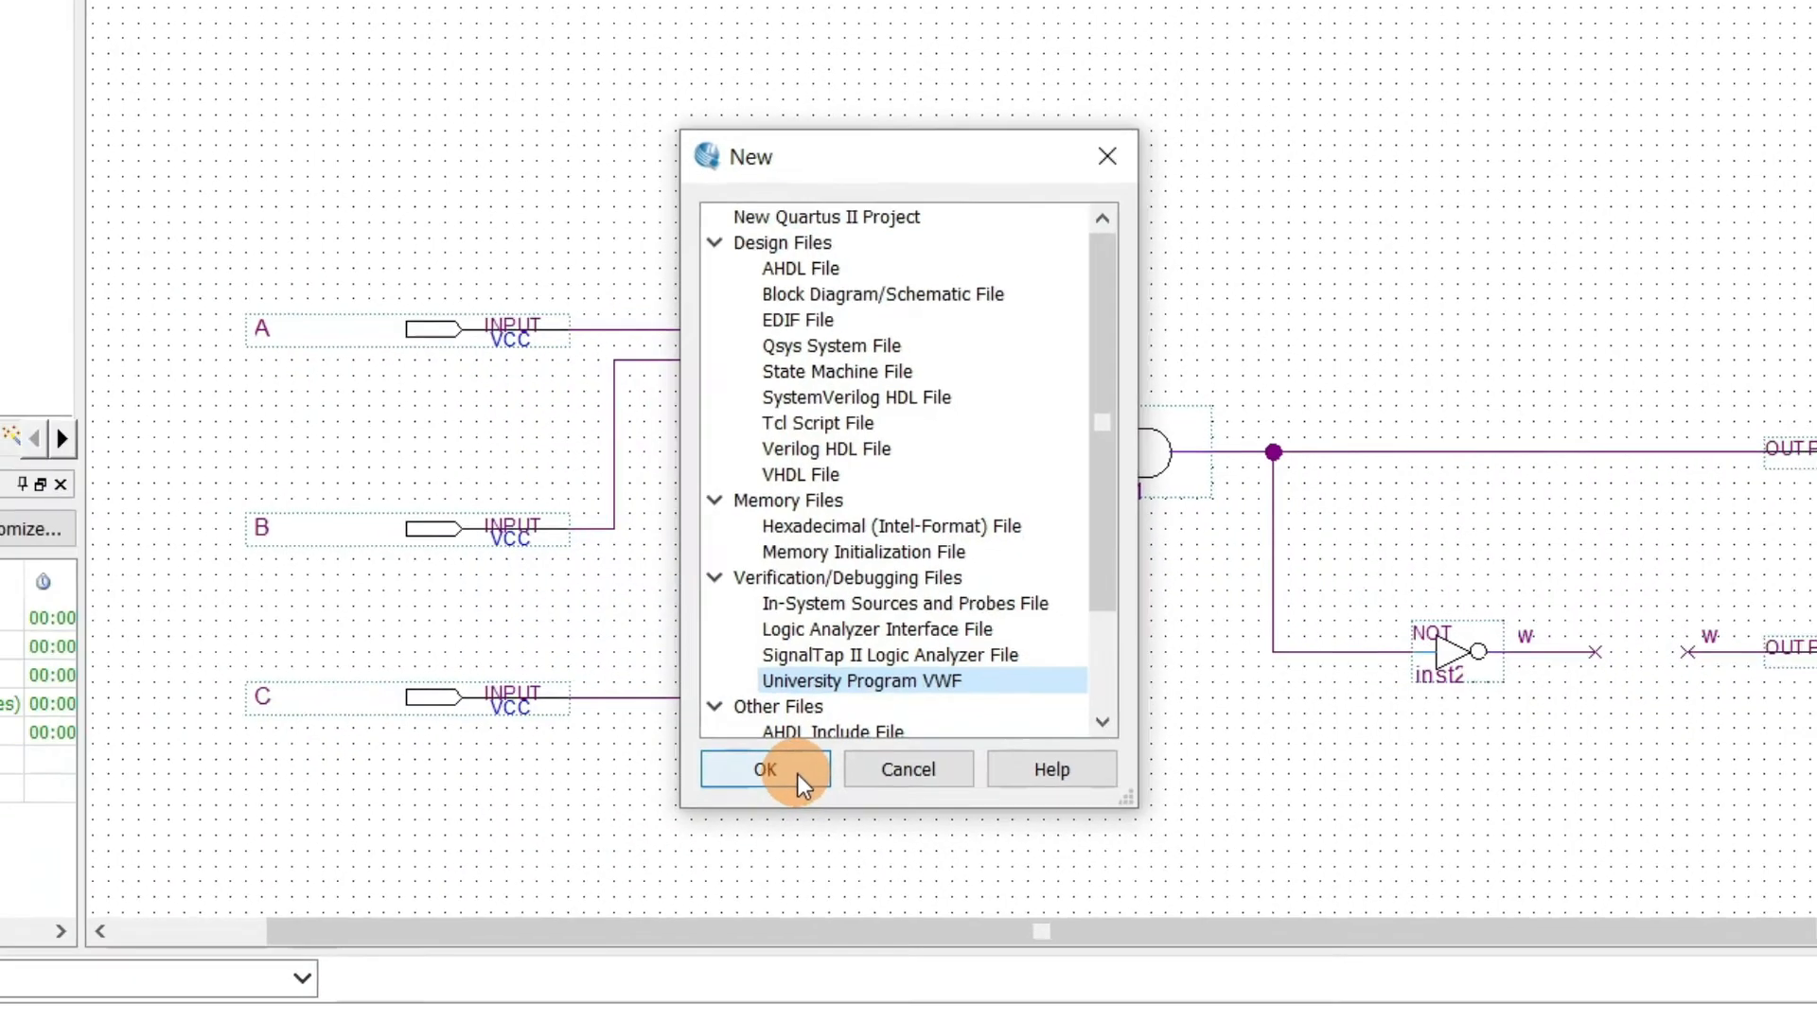
pyautogui.click(798, 774)
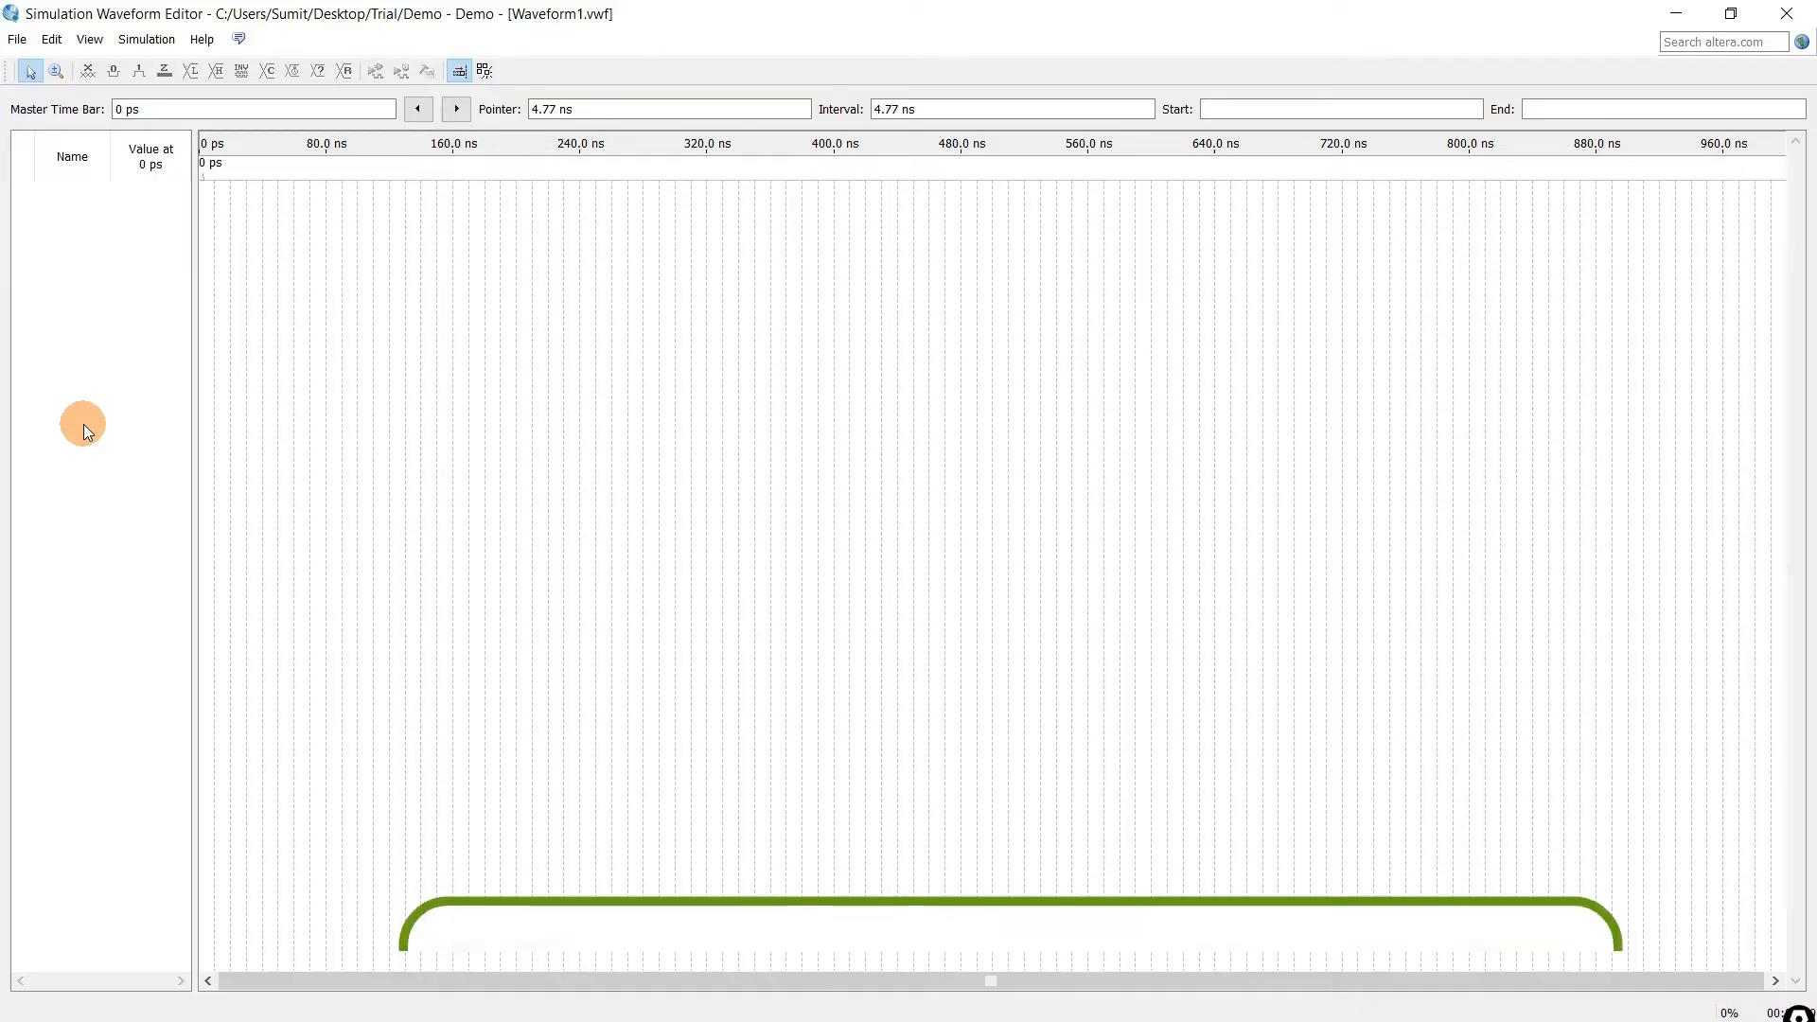
pyautogui.click(52, 42)
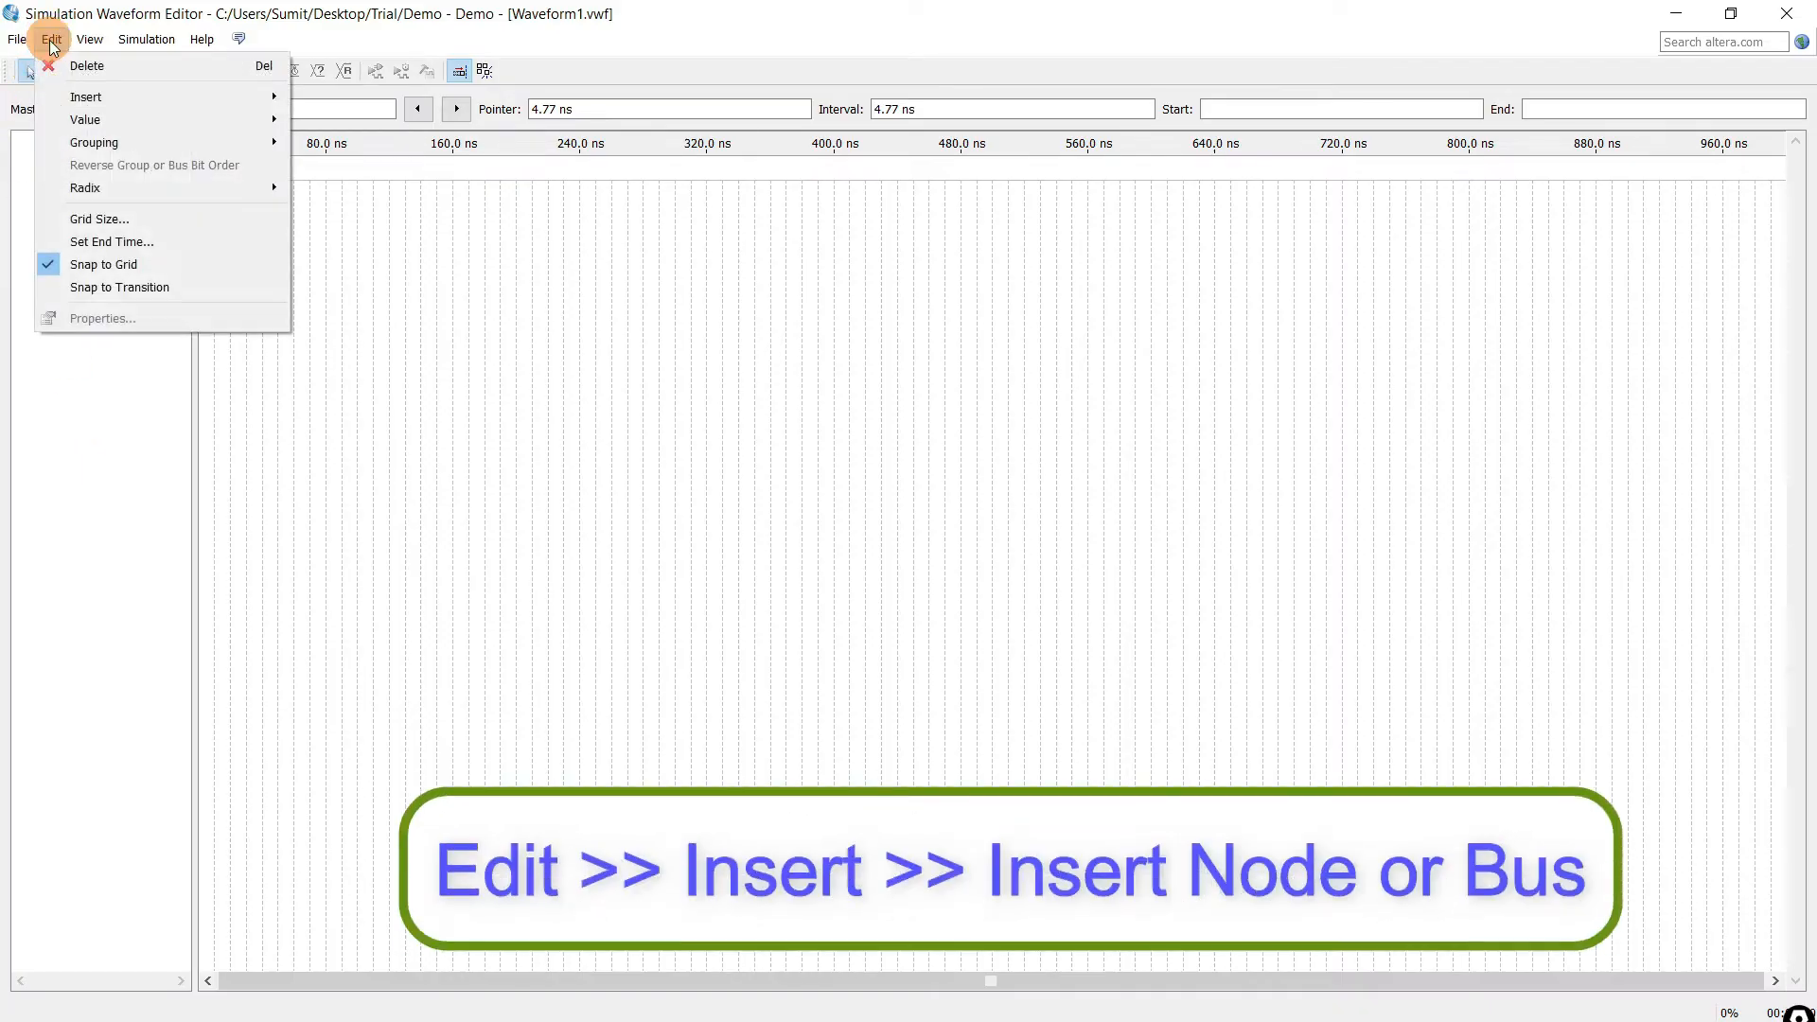
pyautogui.click(81, 97)
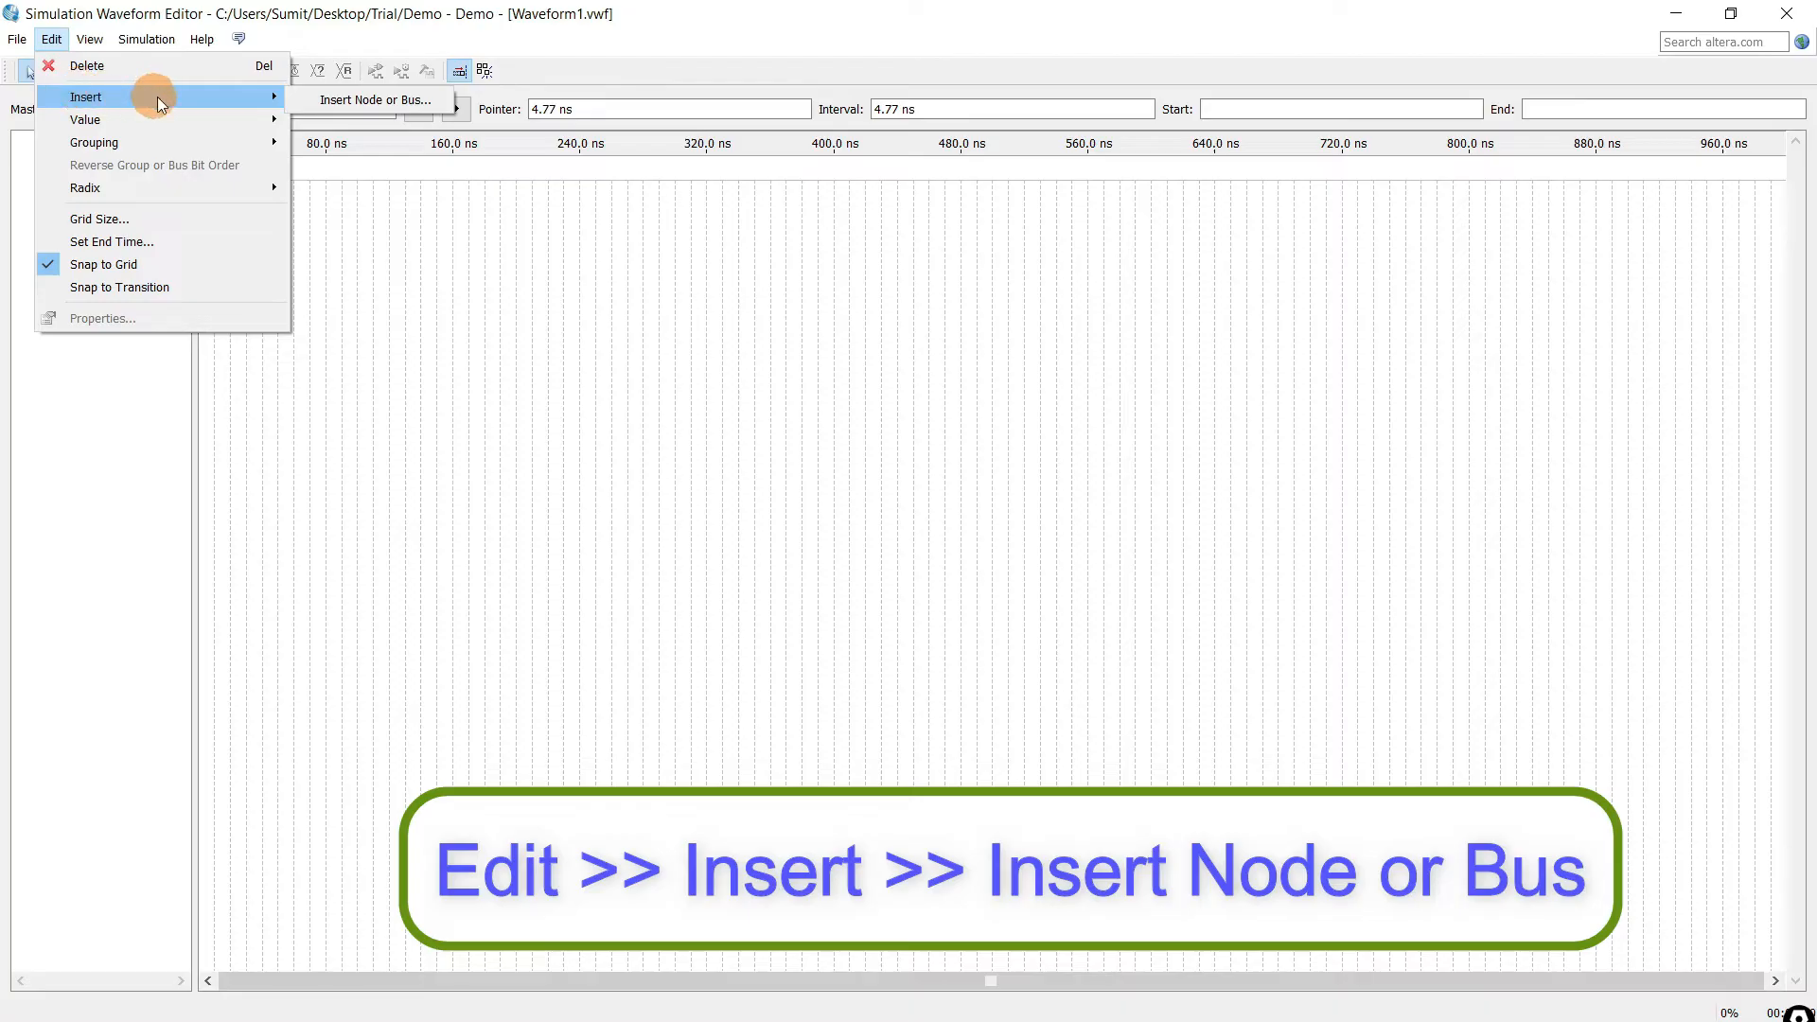
pyautogui.click(303, 102)
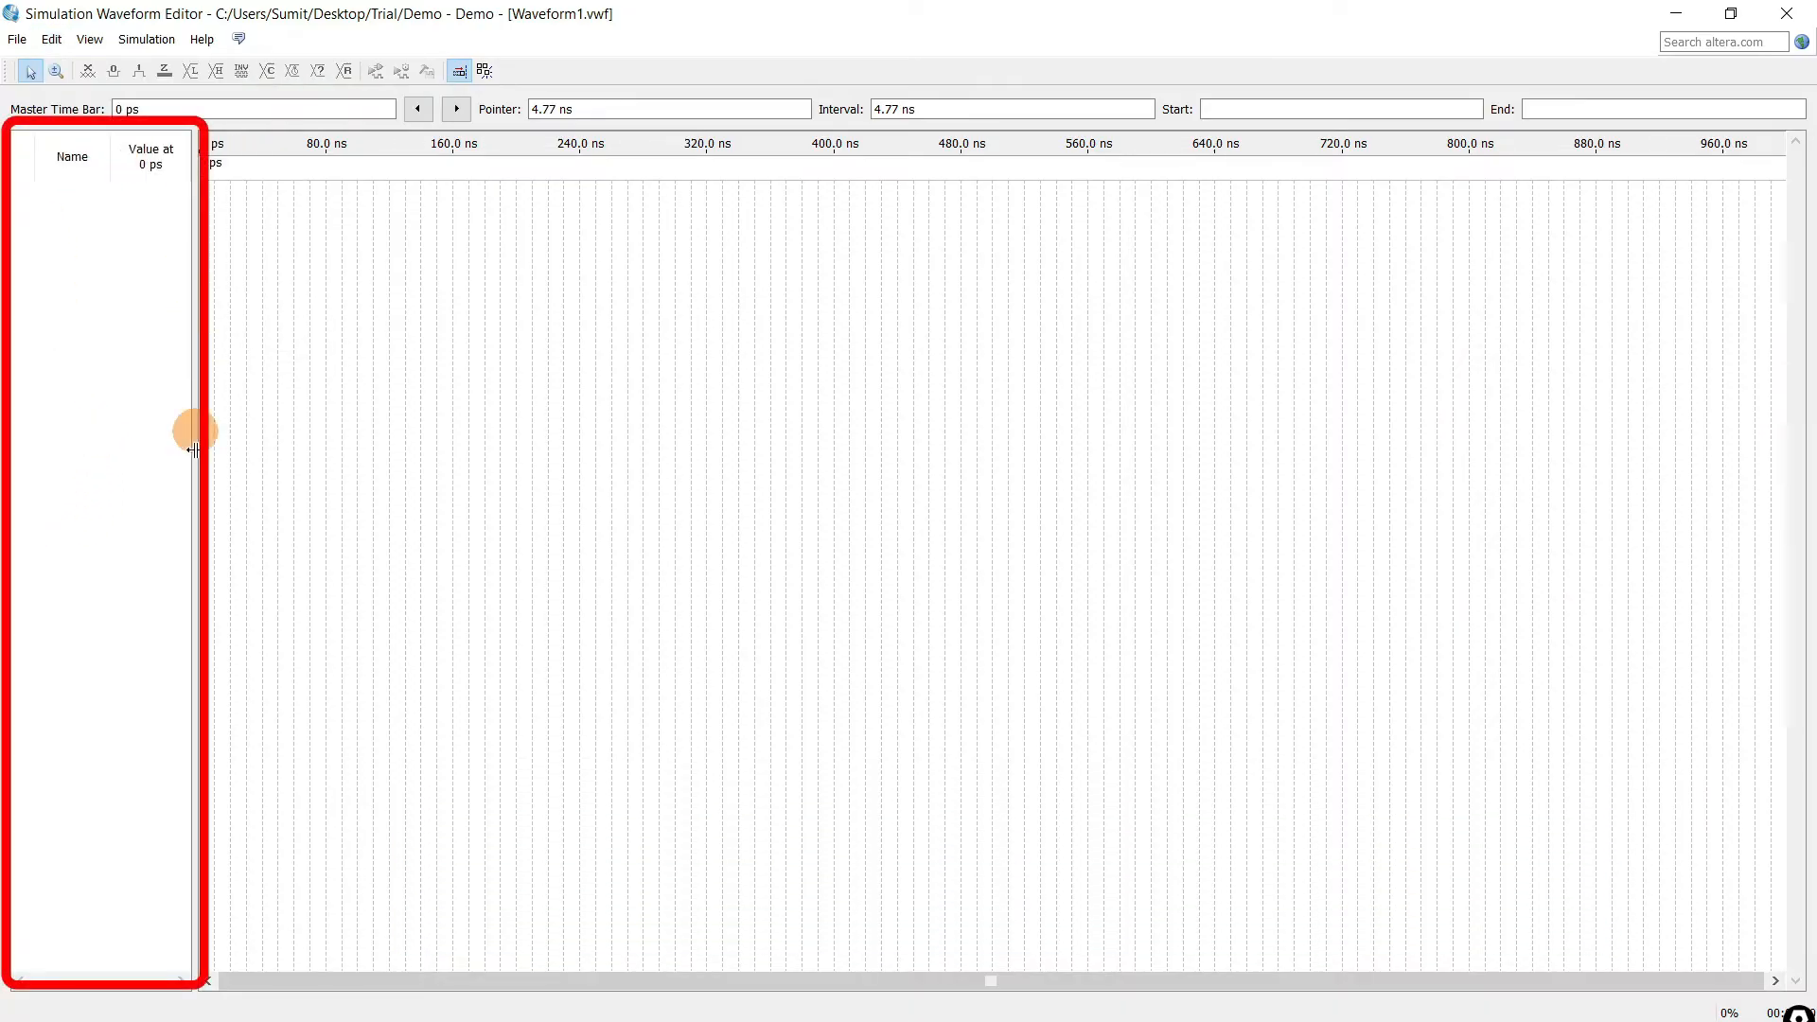
pyautogui.rightClick(96, 366)
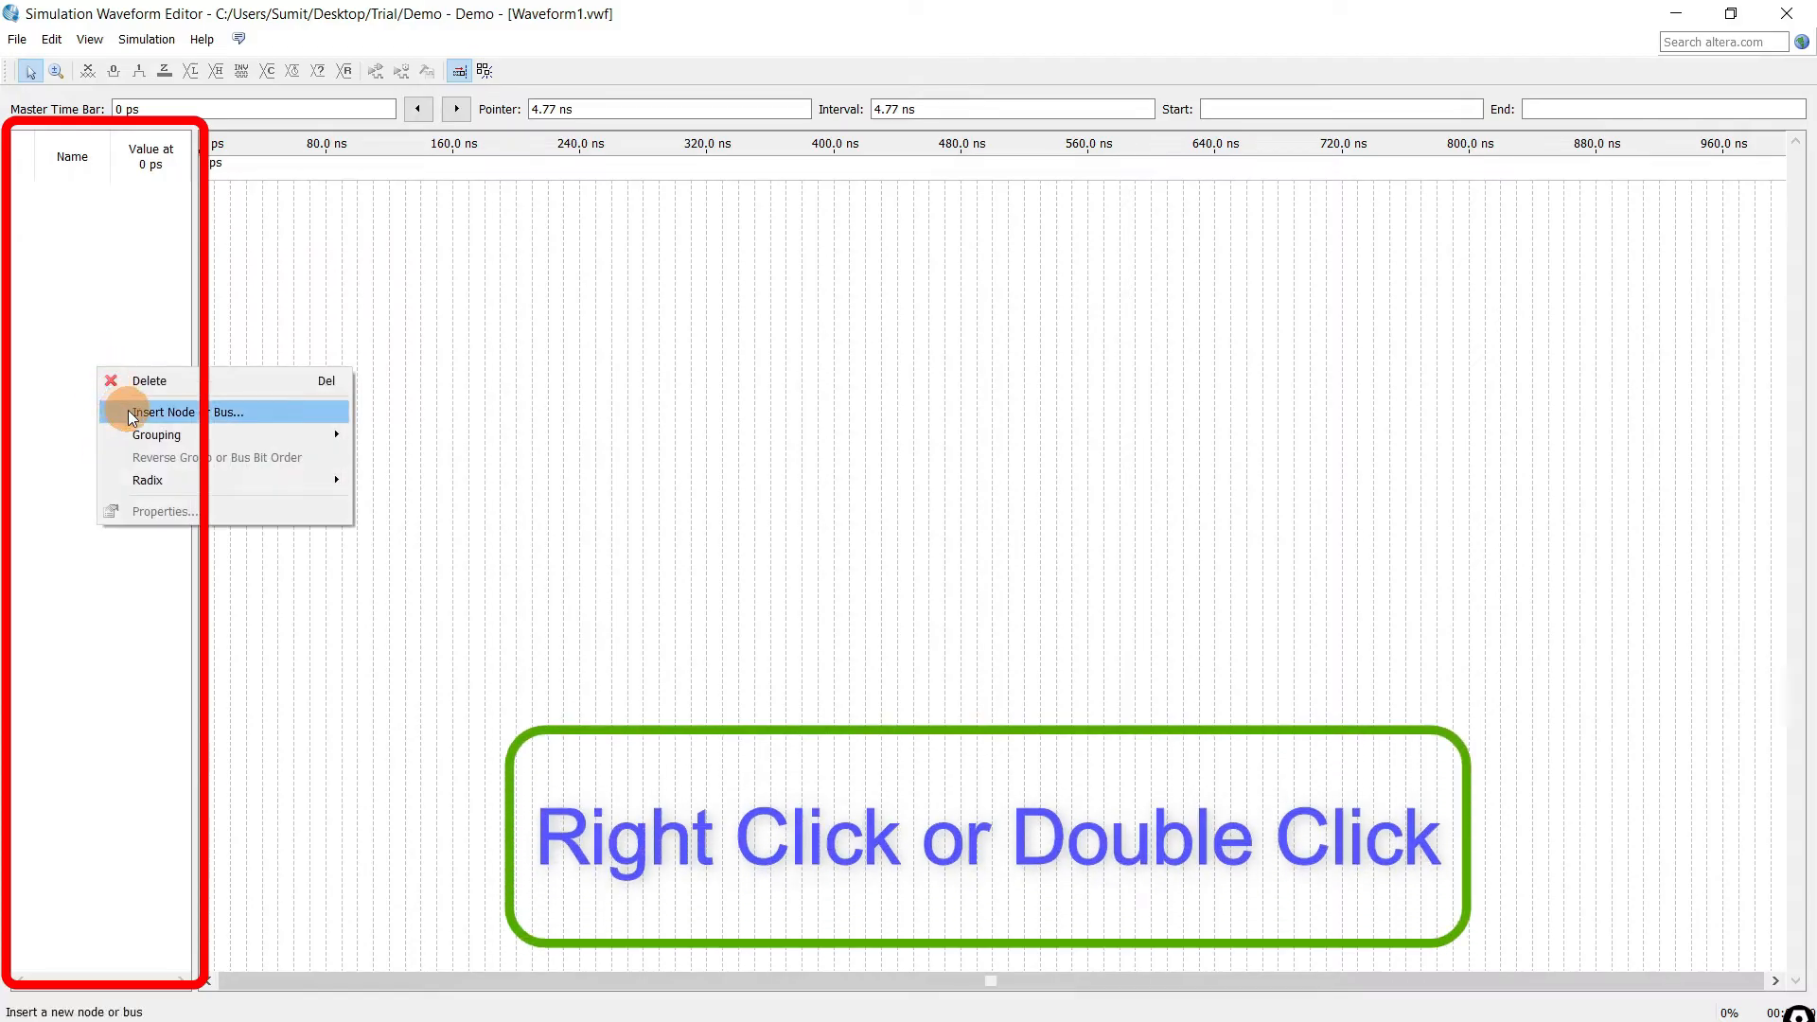
pyautogui.click(104, 328)
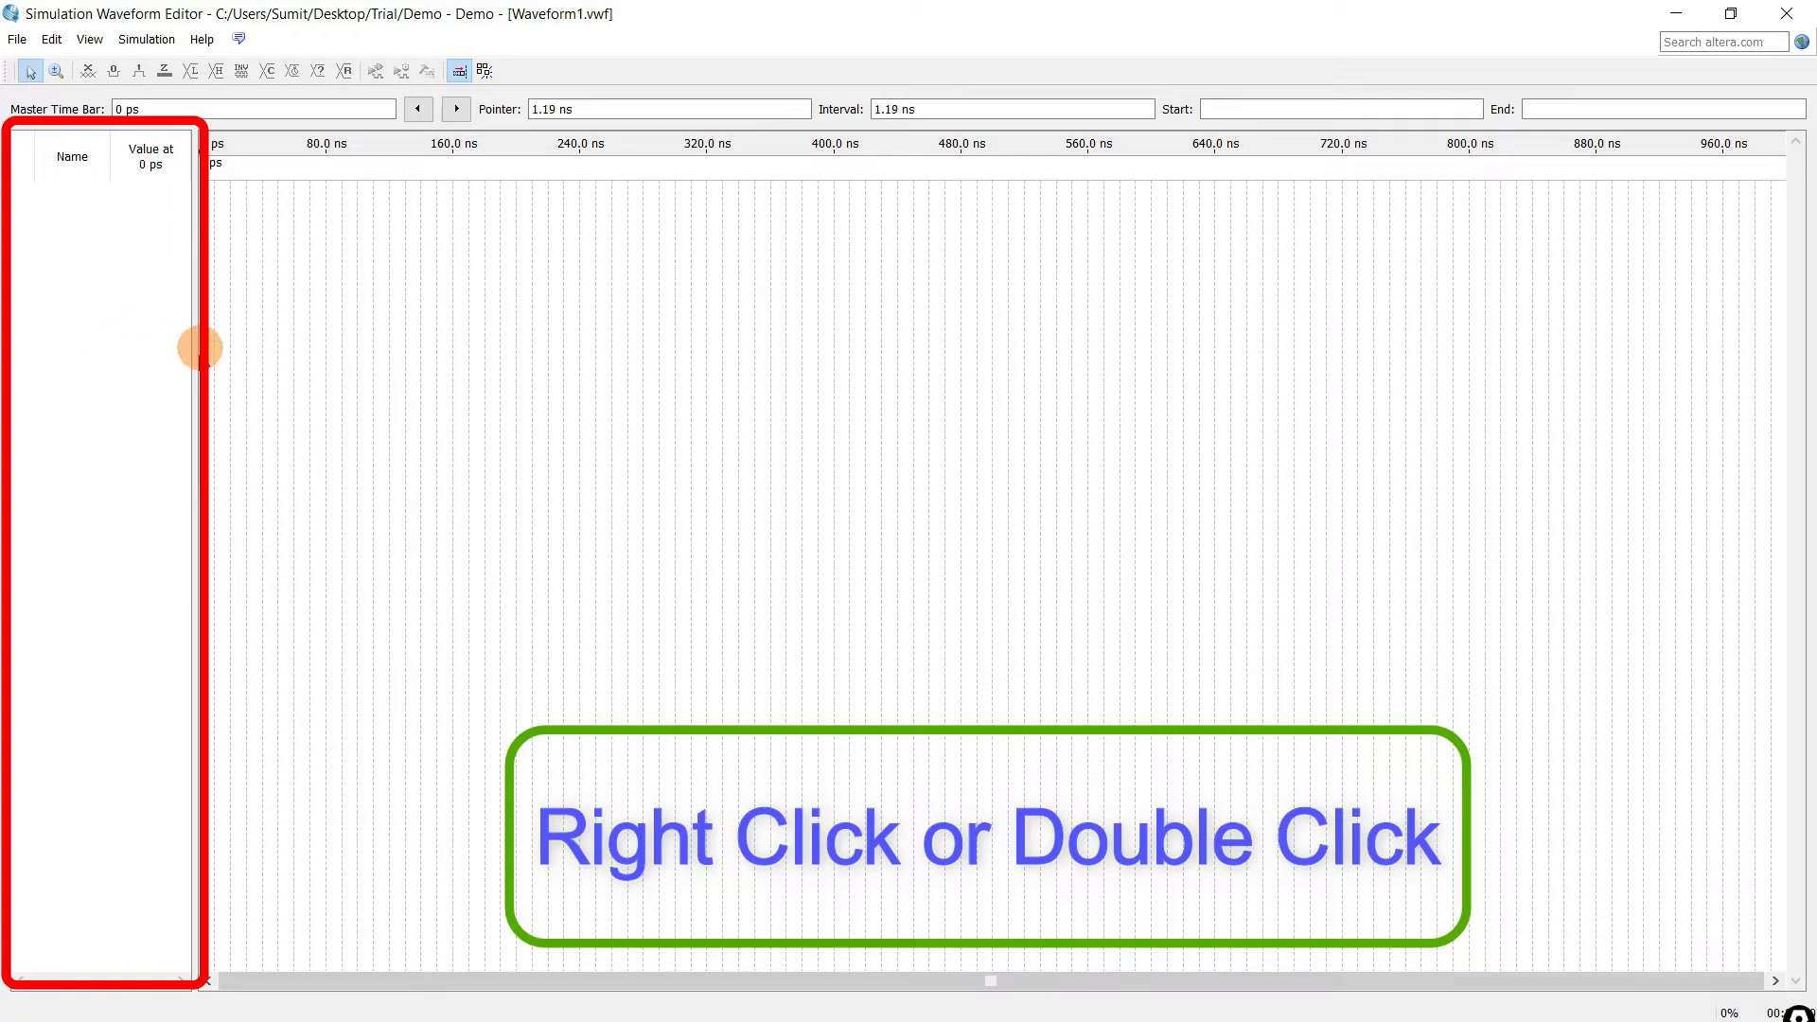
pyautogui.rightClick(441, 372)
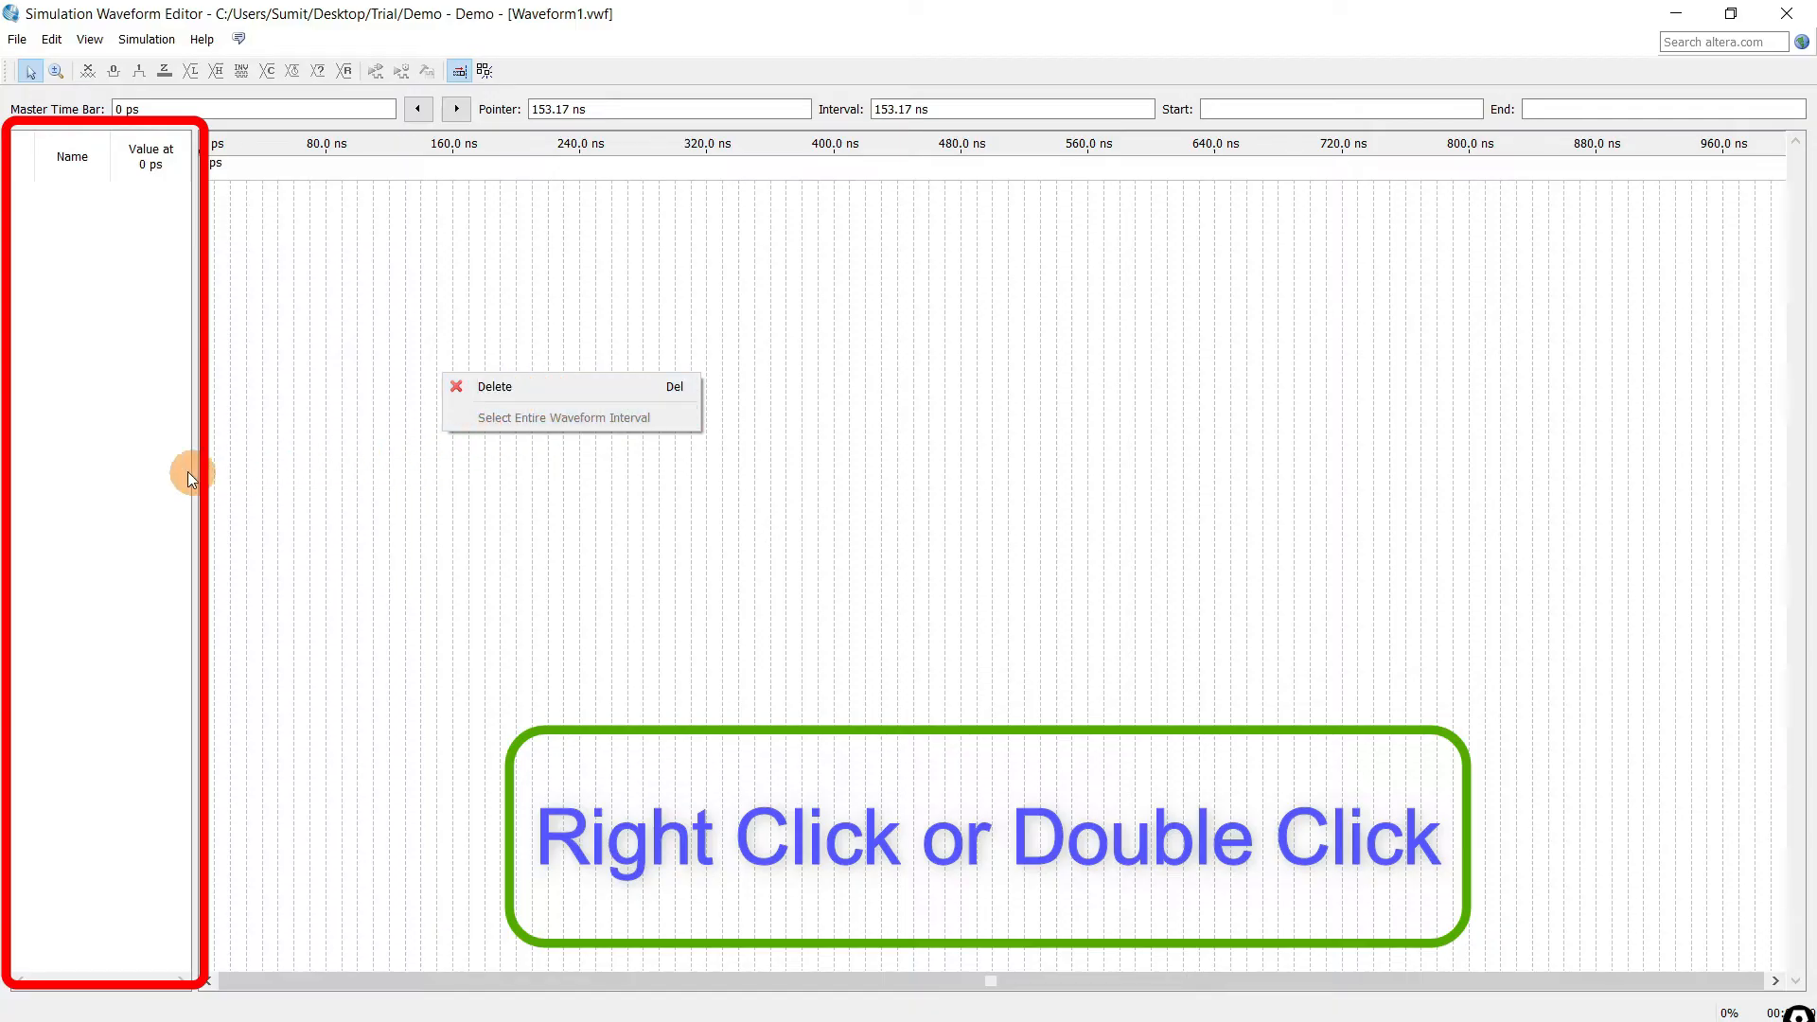
pyautogui.click(85, 402)
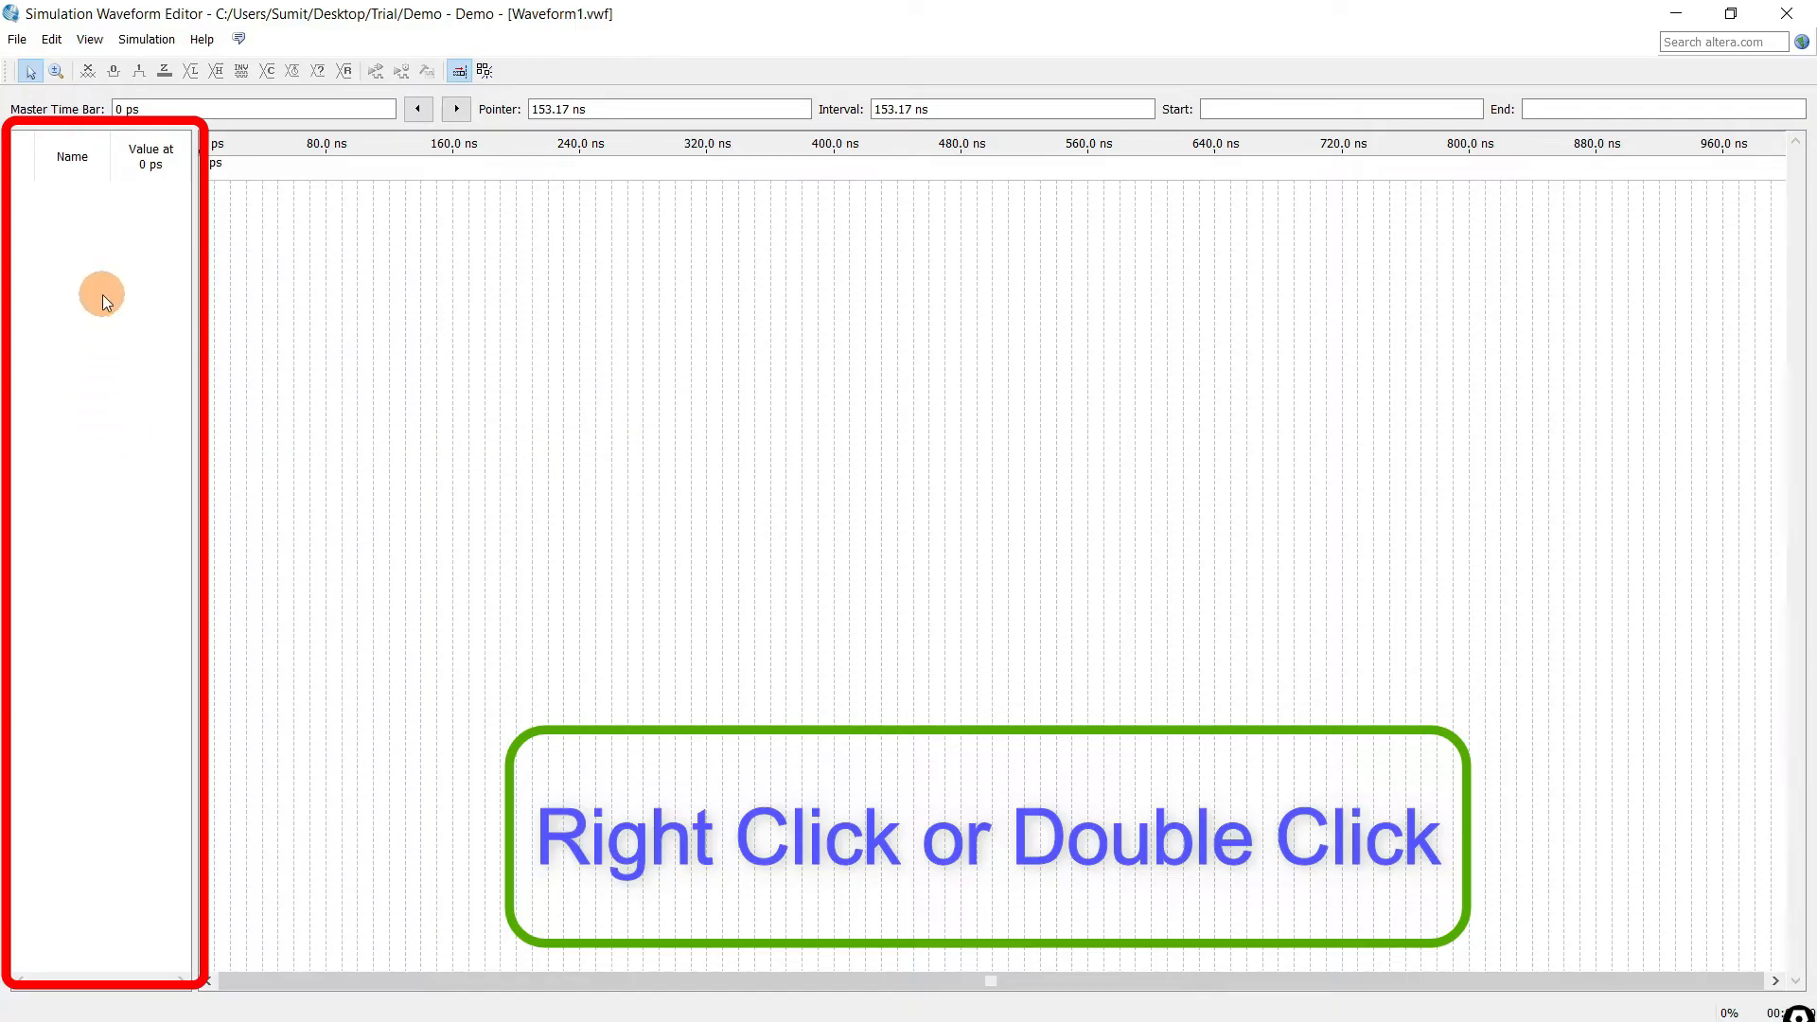
# Insert all pins A, B, C, f and fbar into the waveform using the Node Finder with the Pins: all filter.
pyautogui.doubleClick(106, 377)
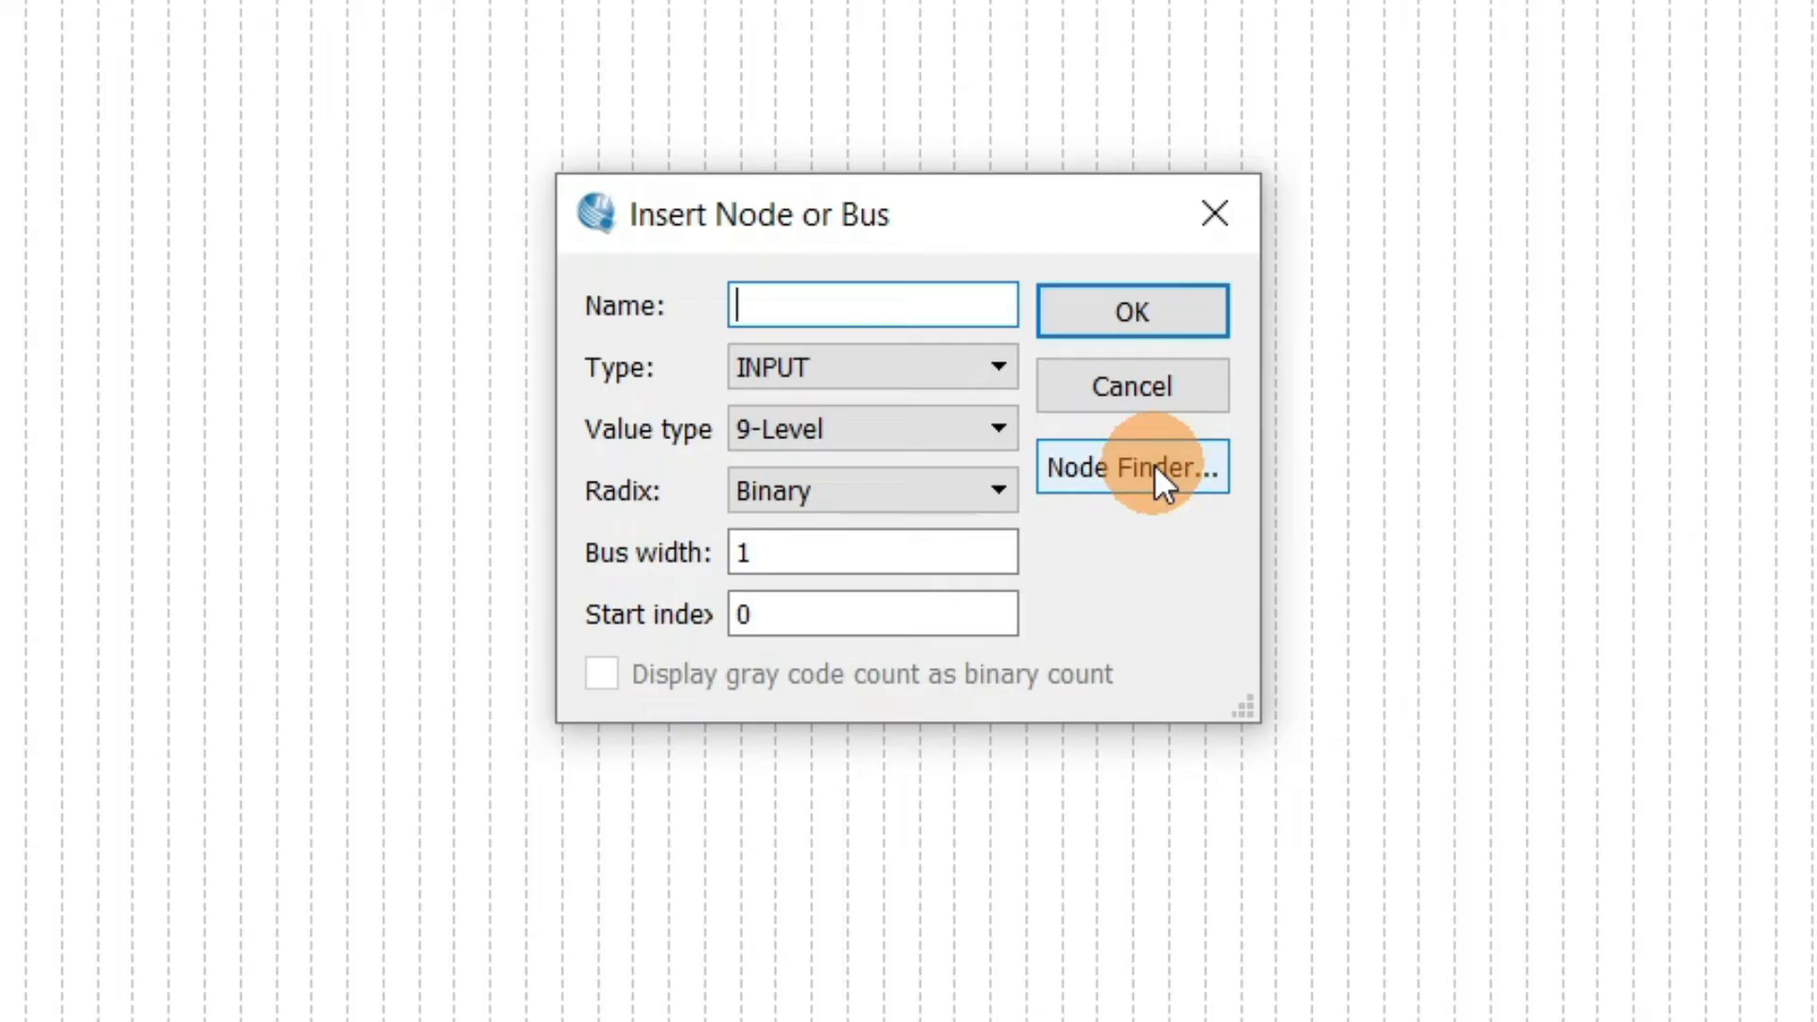
pyautogui.click(1154, 467)
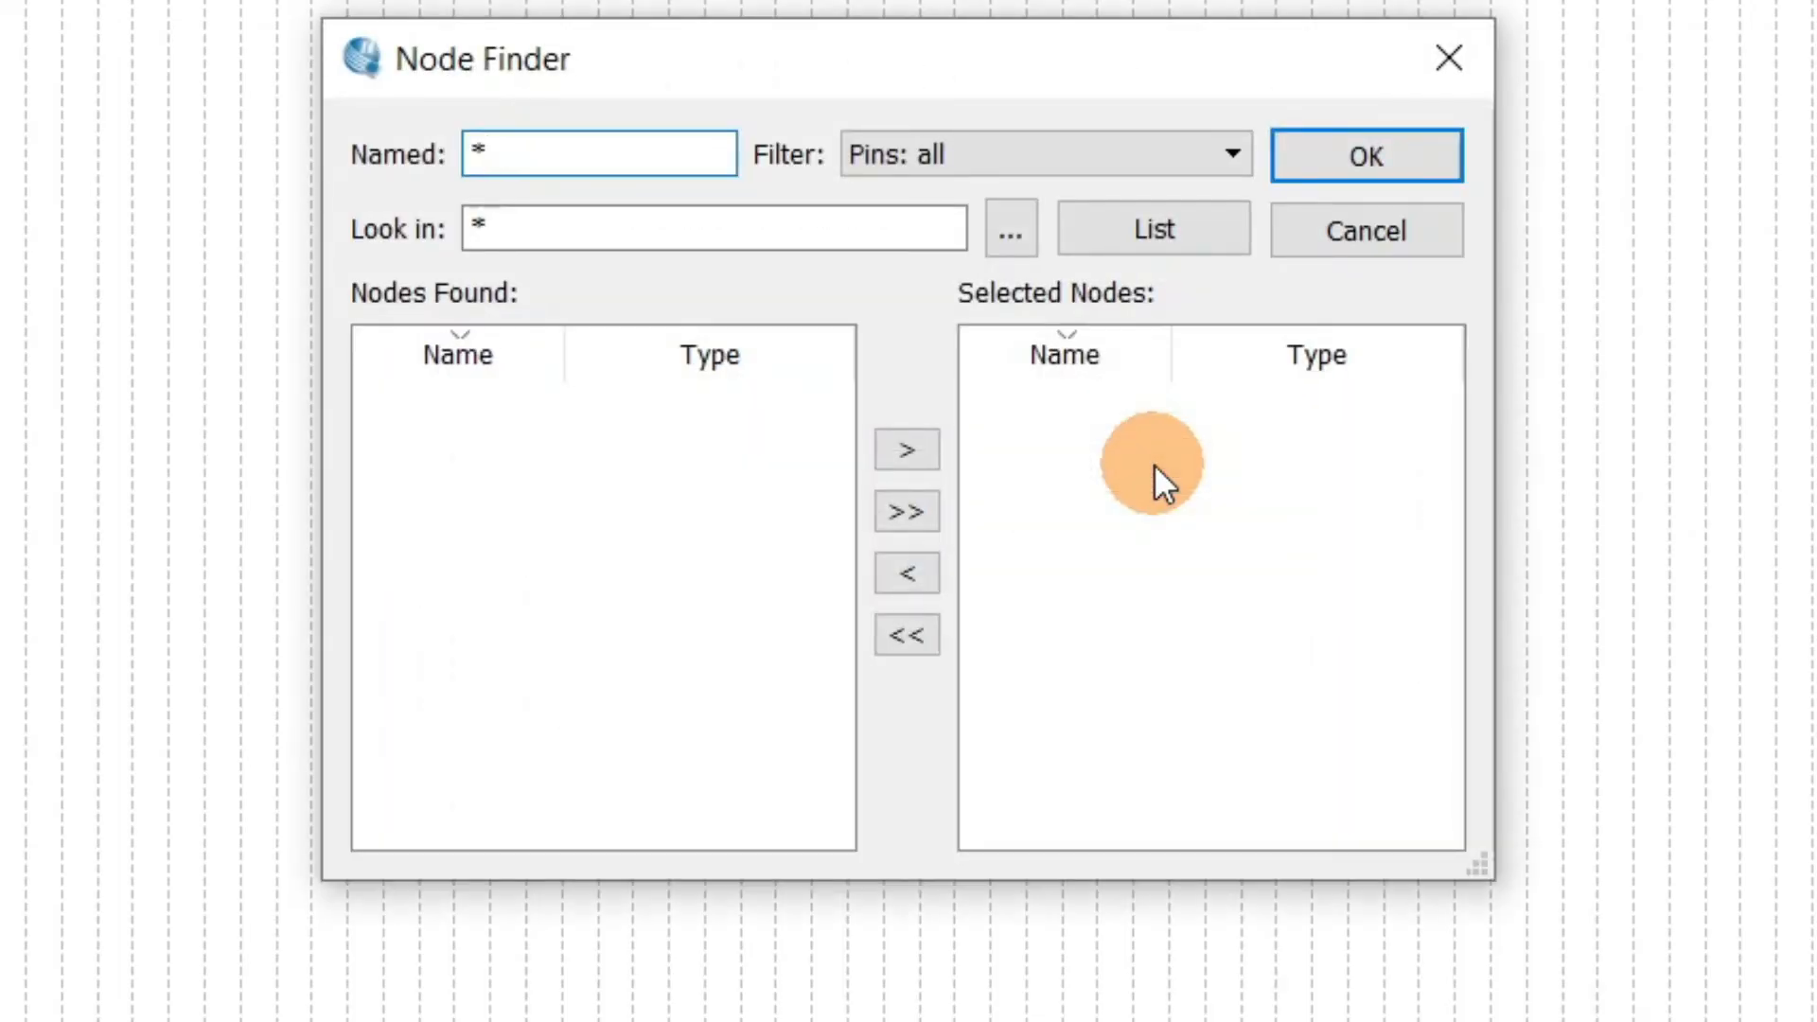
pyautogui.click(1155, 229)
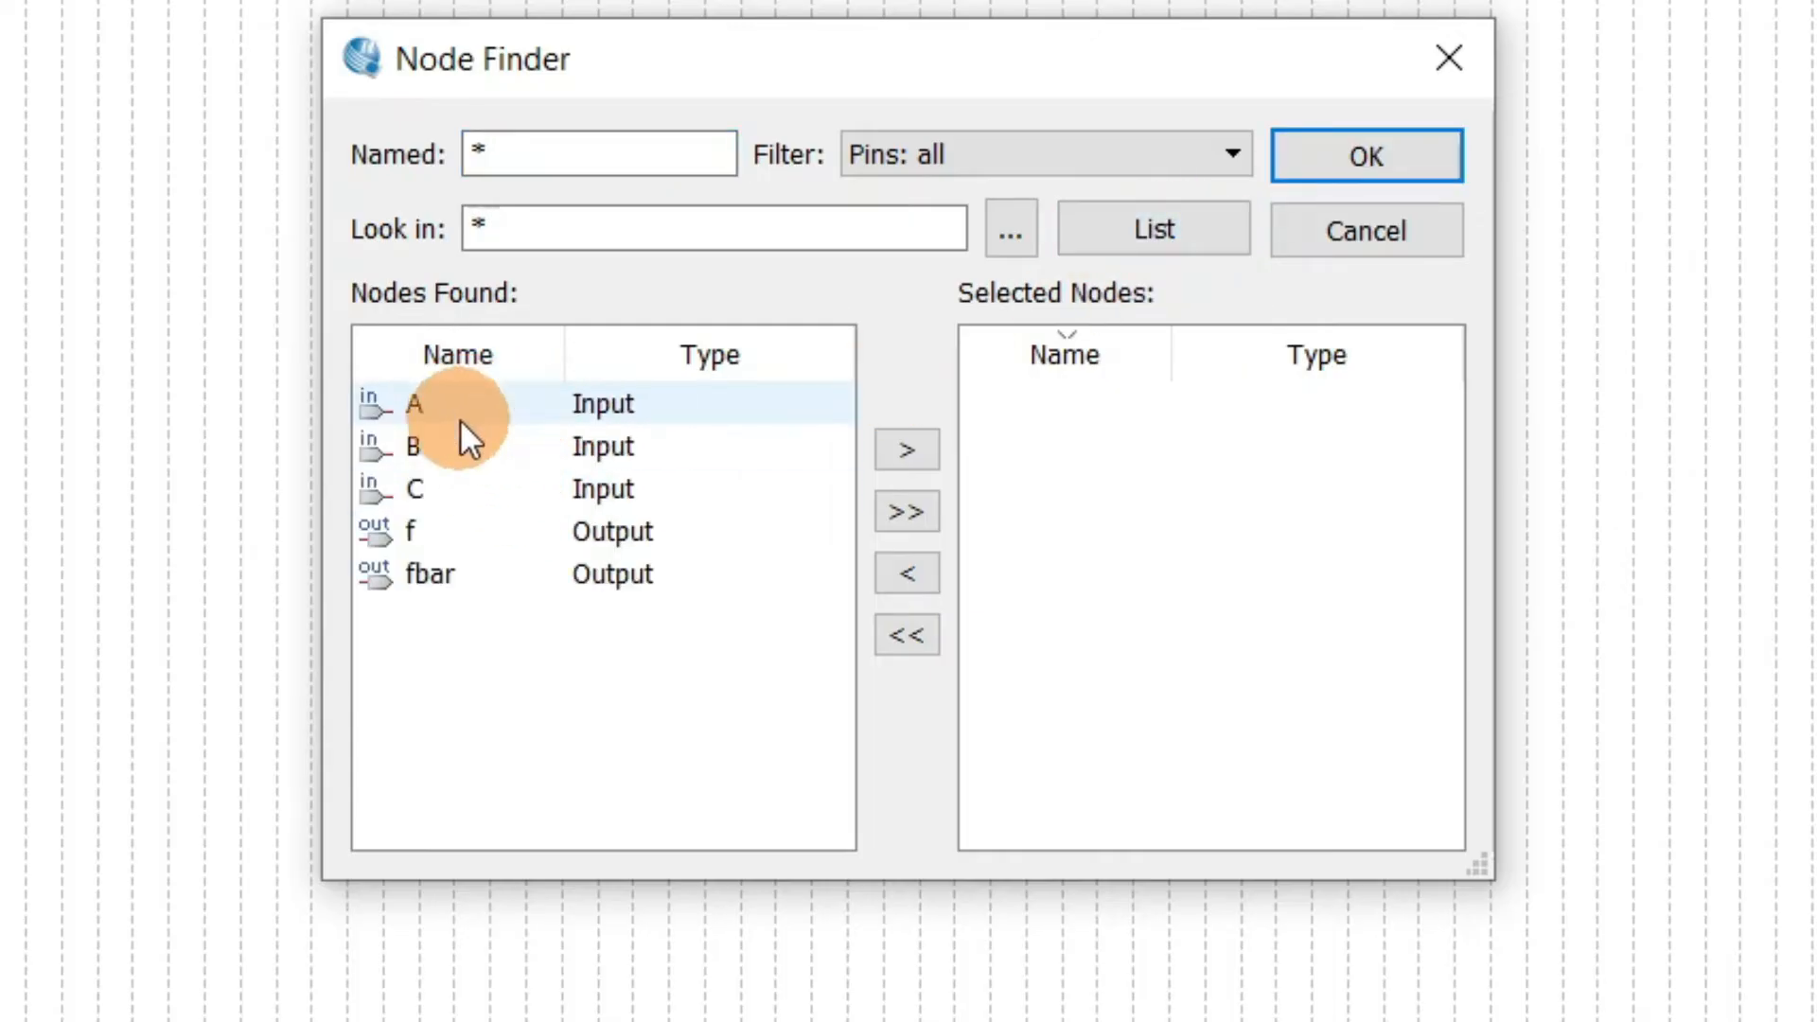
pyautogui.click(905, 512)
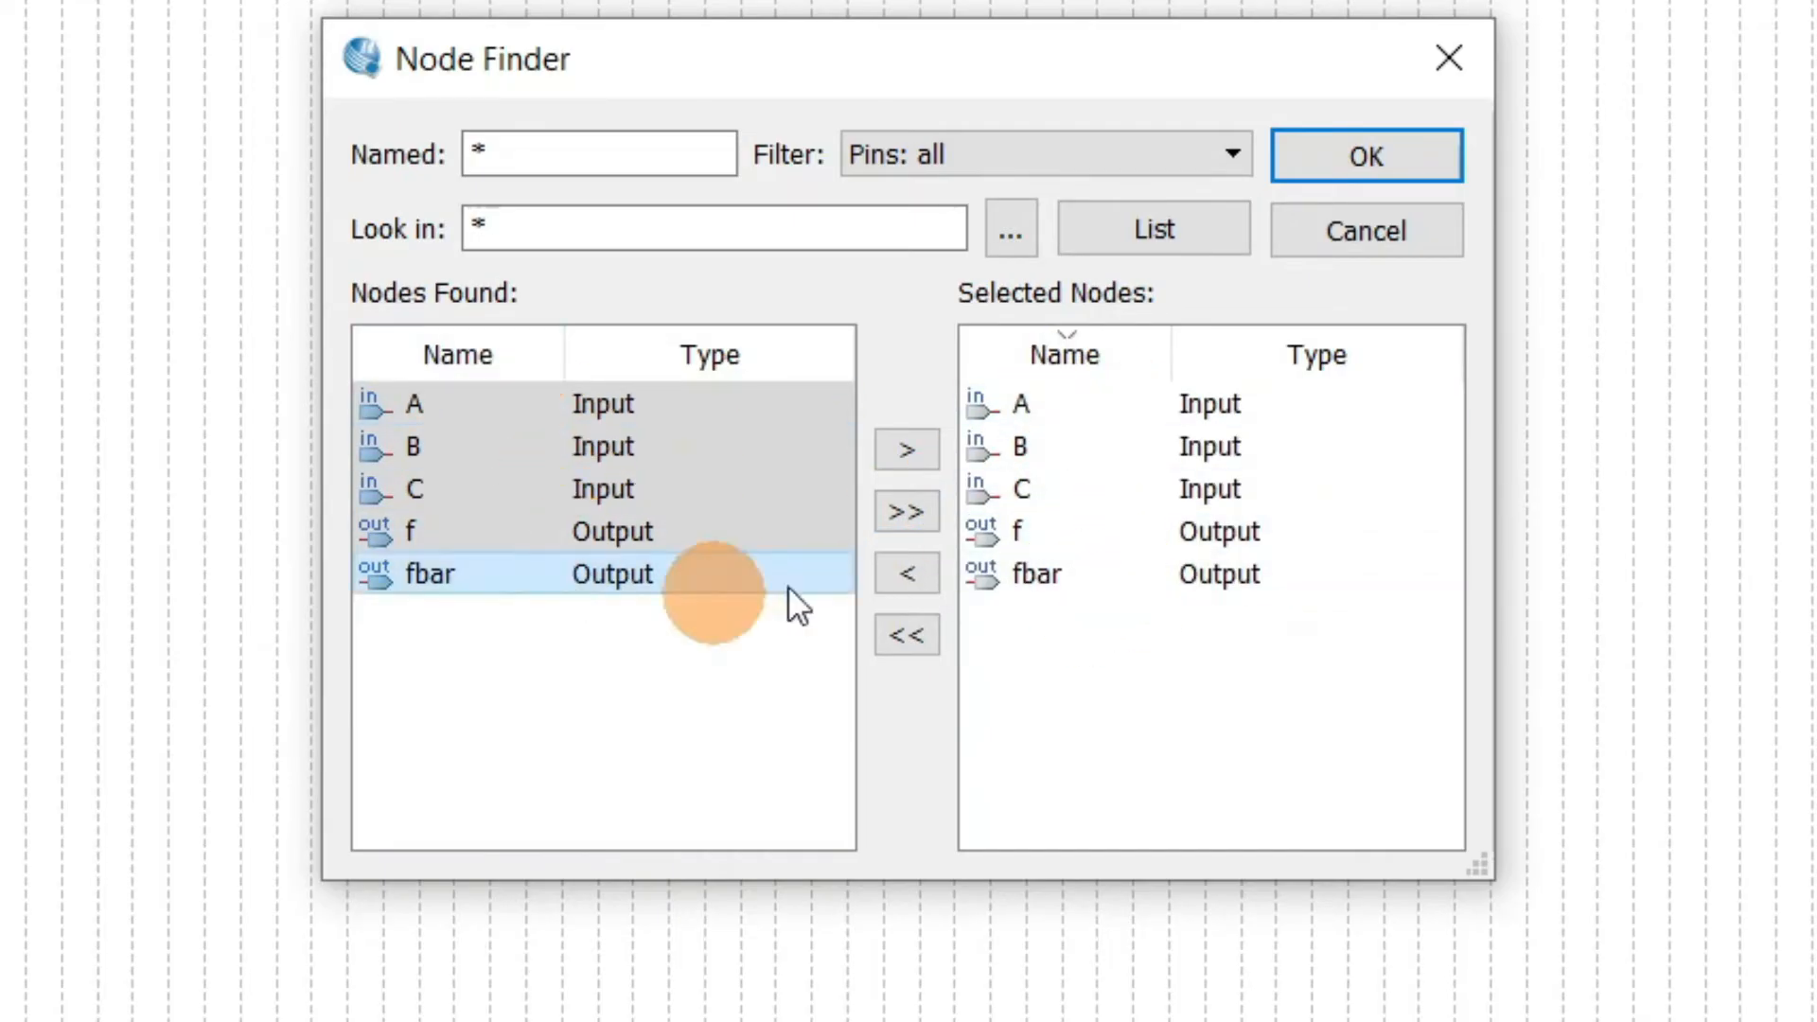
pyautogui.click(1399, 167)
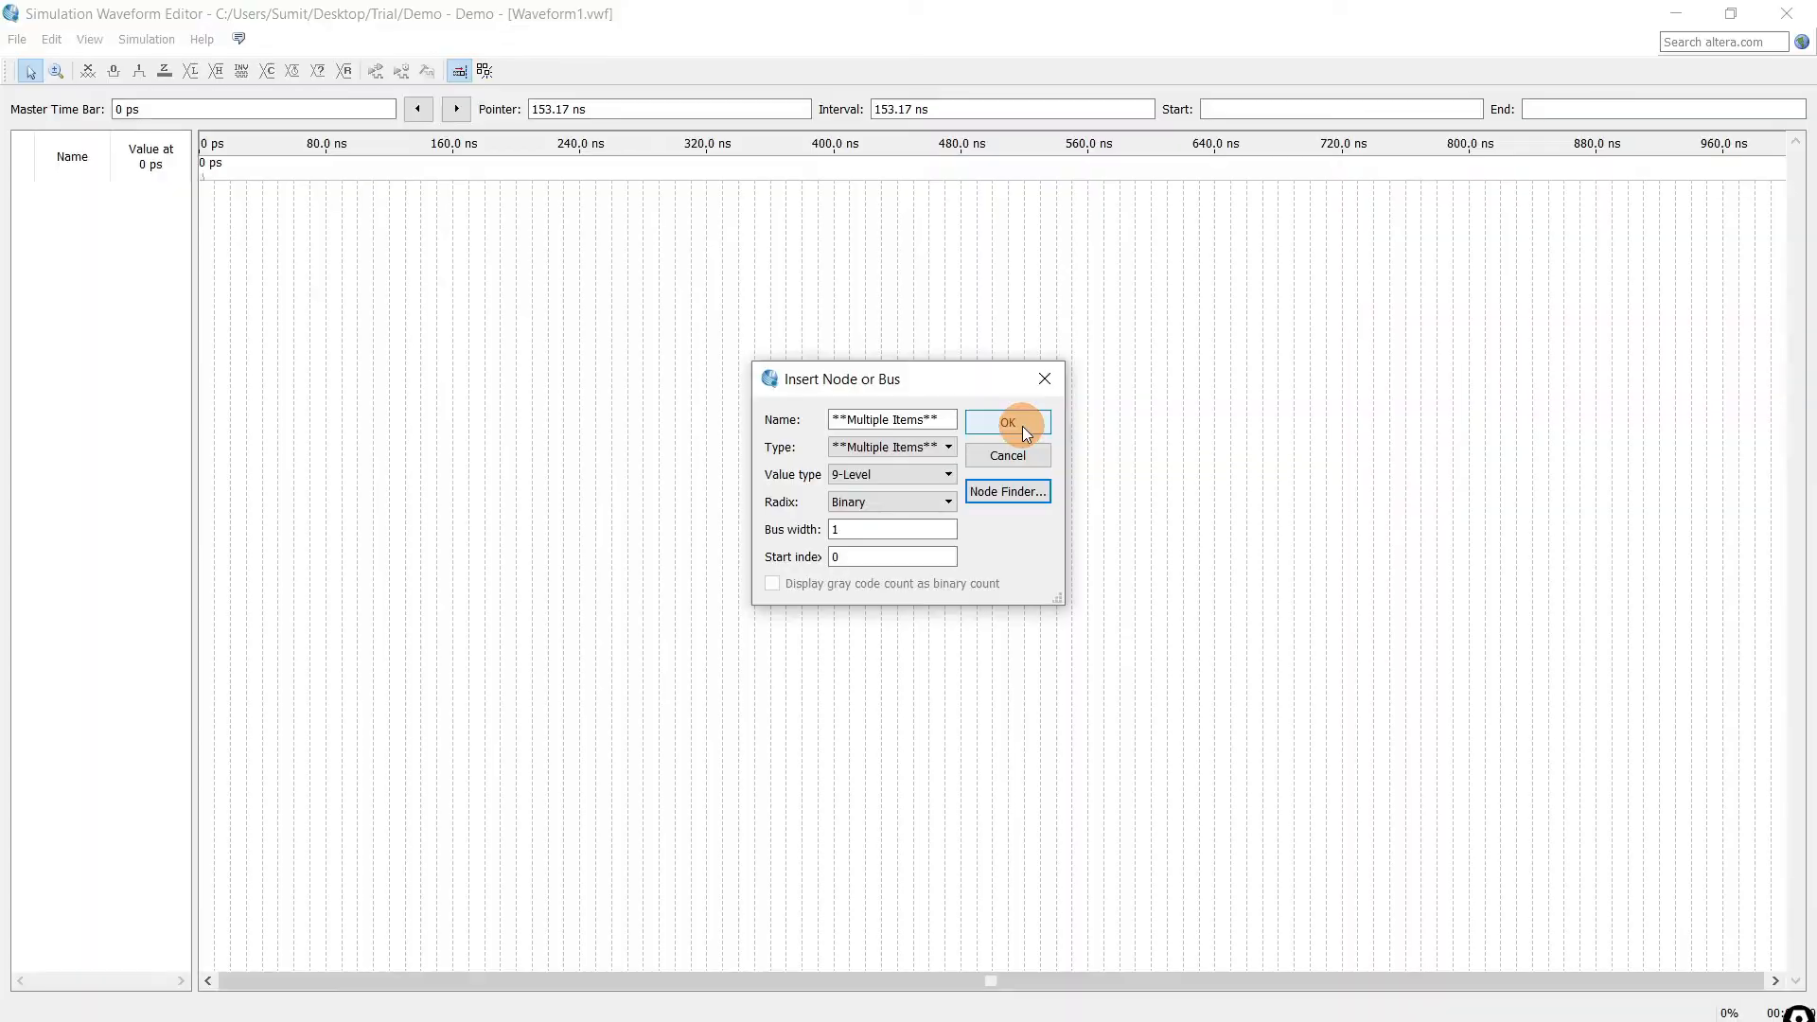
pyautogui.click(1022, 426)
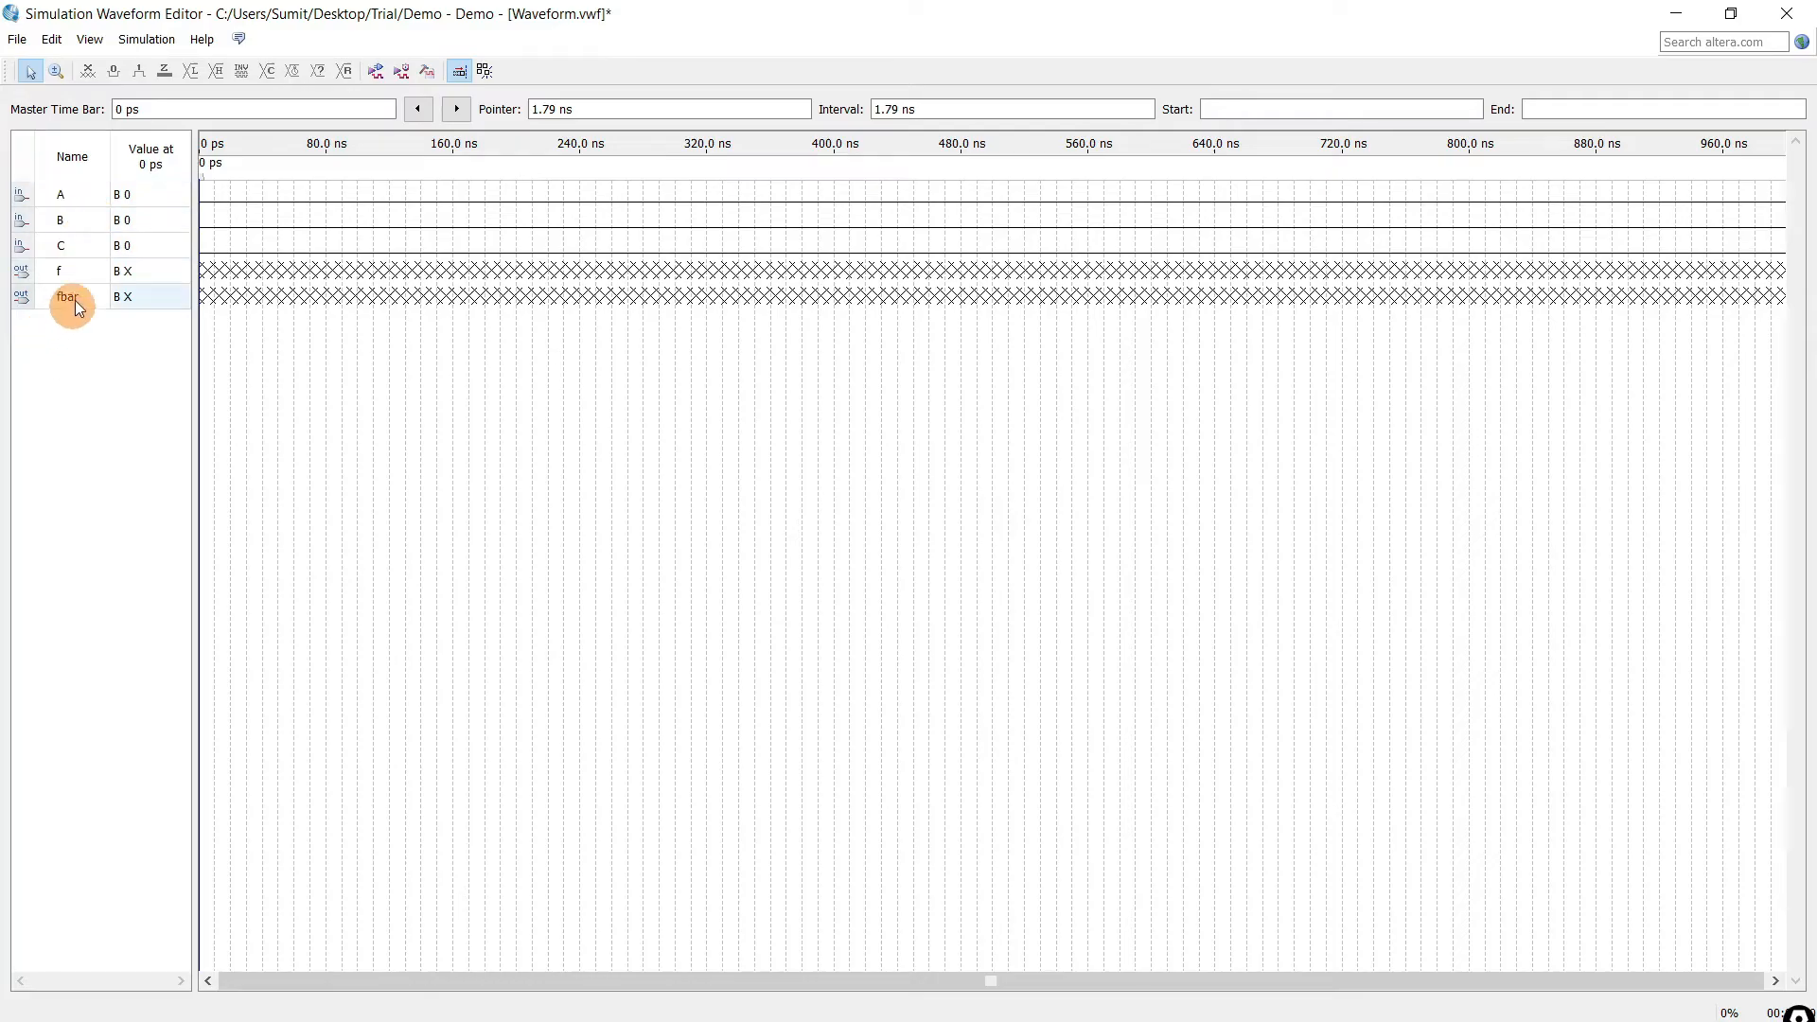
# Move input C below fbar in the waveform's node list, and return it to its place below B.
pyautogui.click(84, 246)
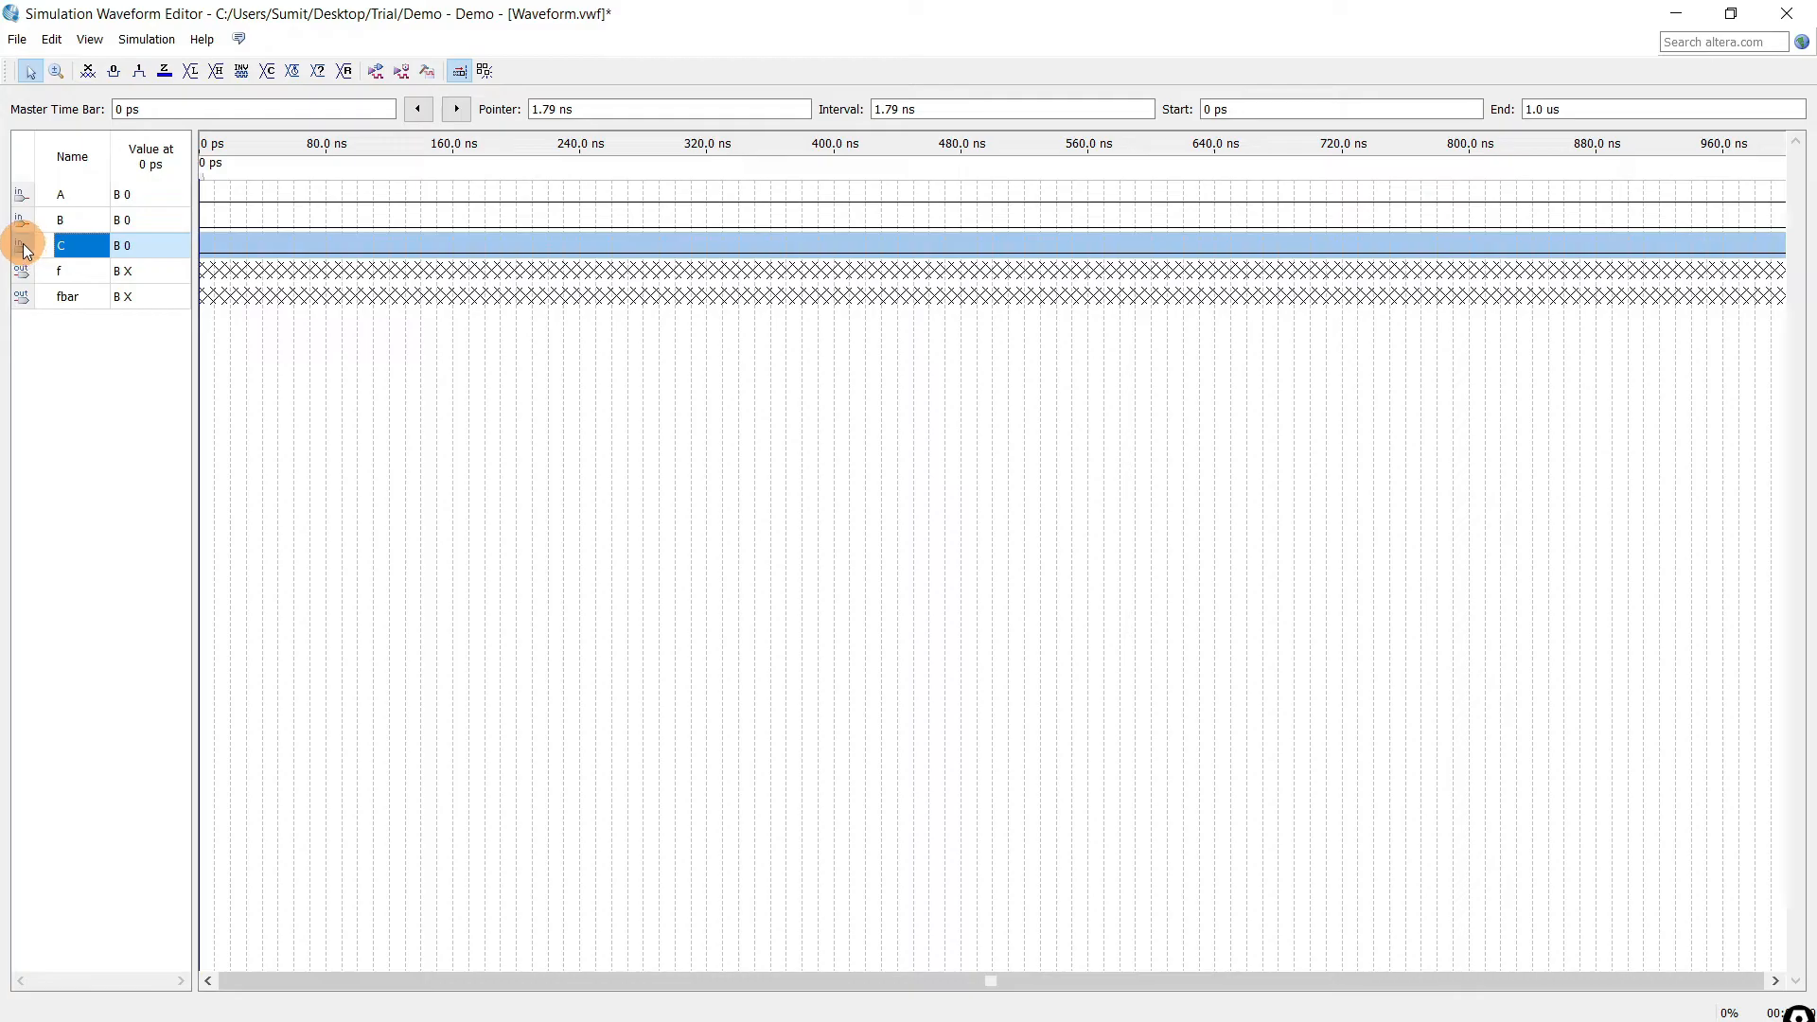
pyautogui.moveTo(23, 246); pyautogui.dragTo(68, 348)
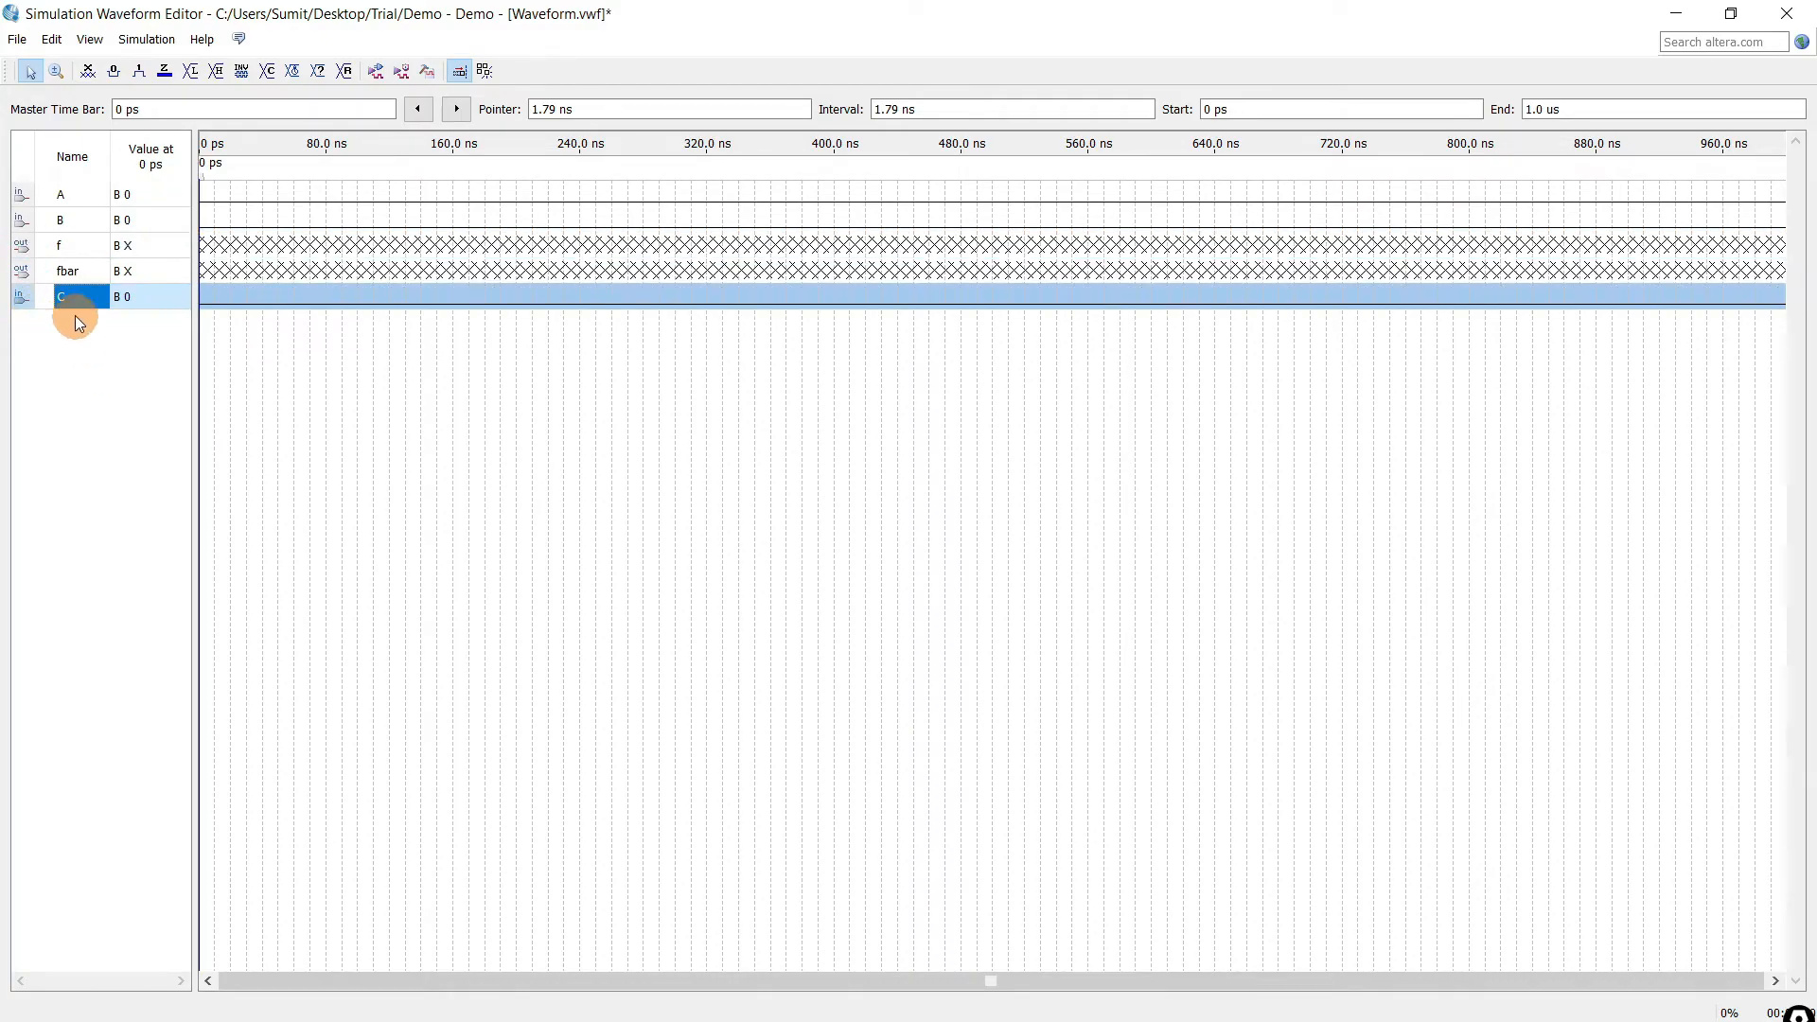
pyautogui.click(93, 379)
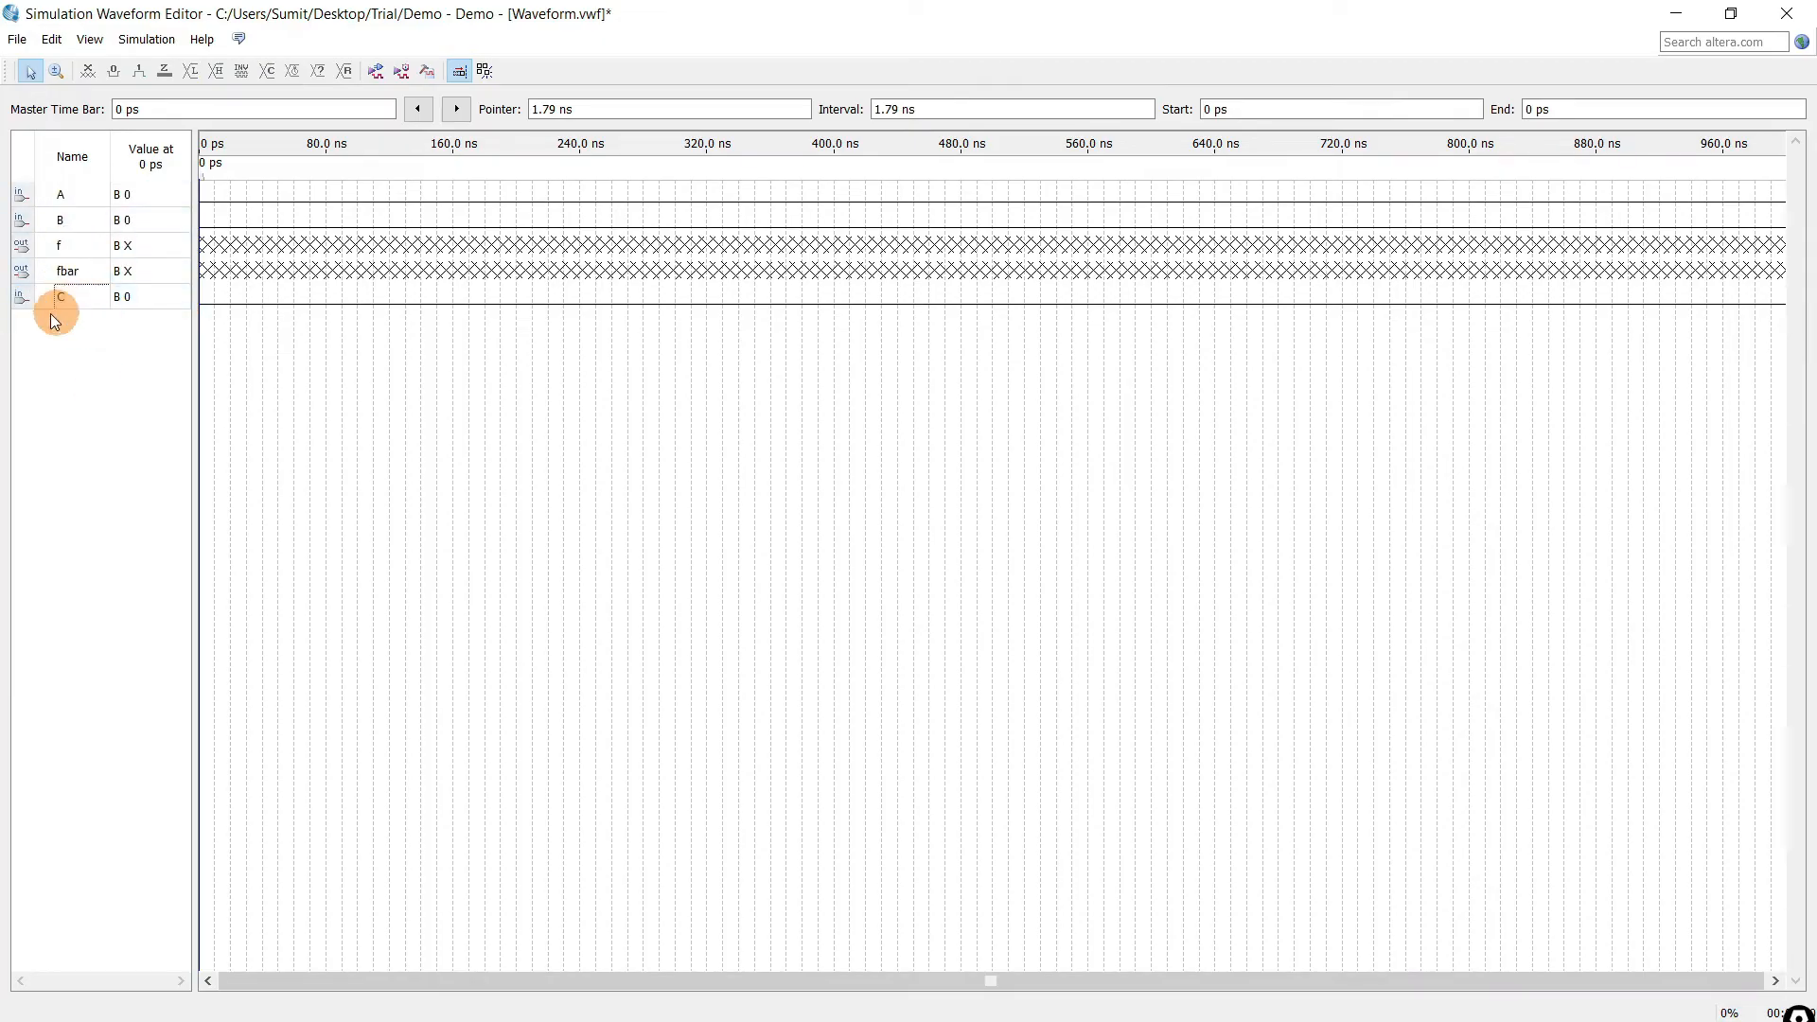
pyautogui.click(18, 300)
pyautogui.moveTo(20, 298); pyautogui.dragTo(20, 231)
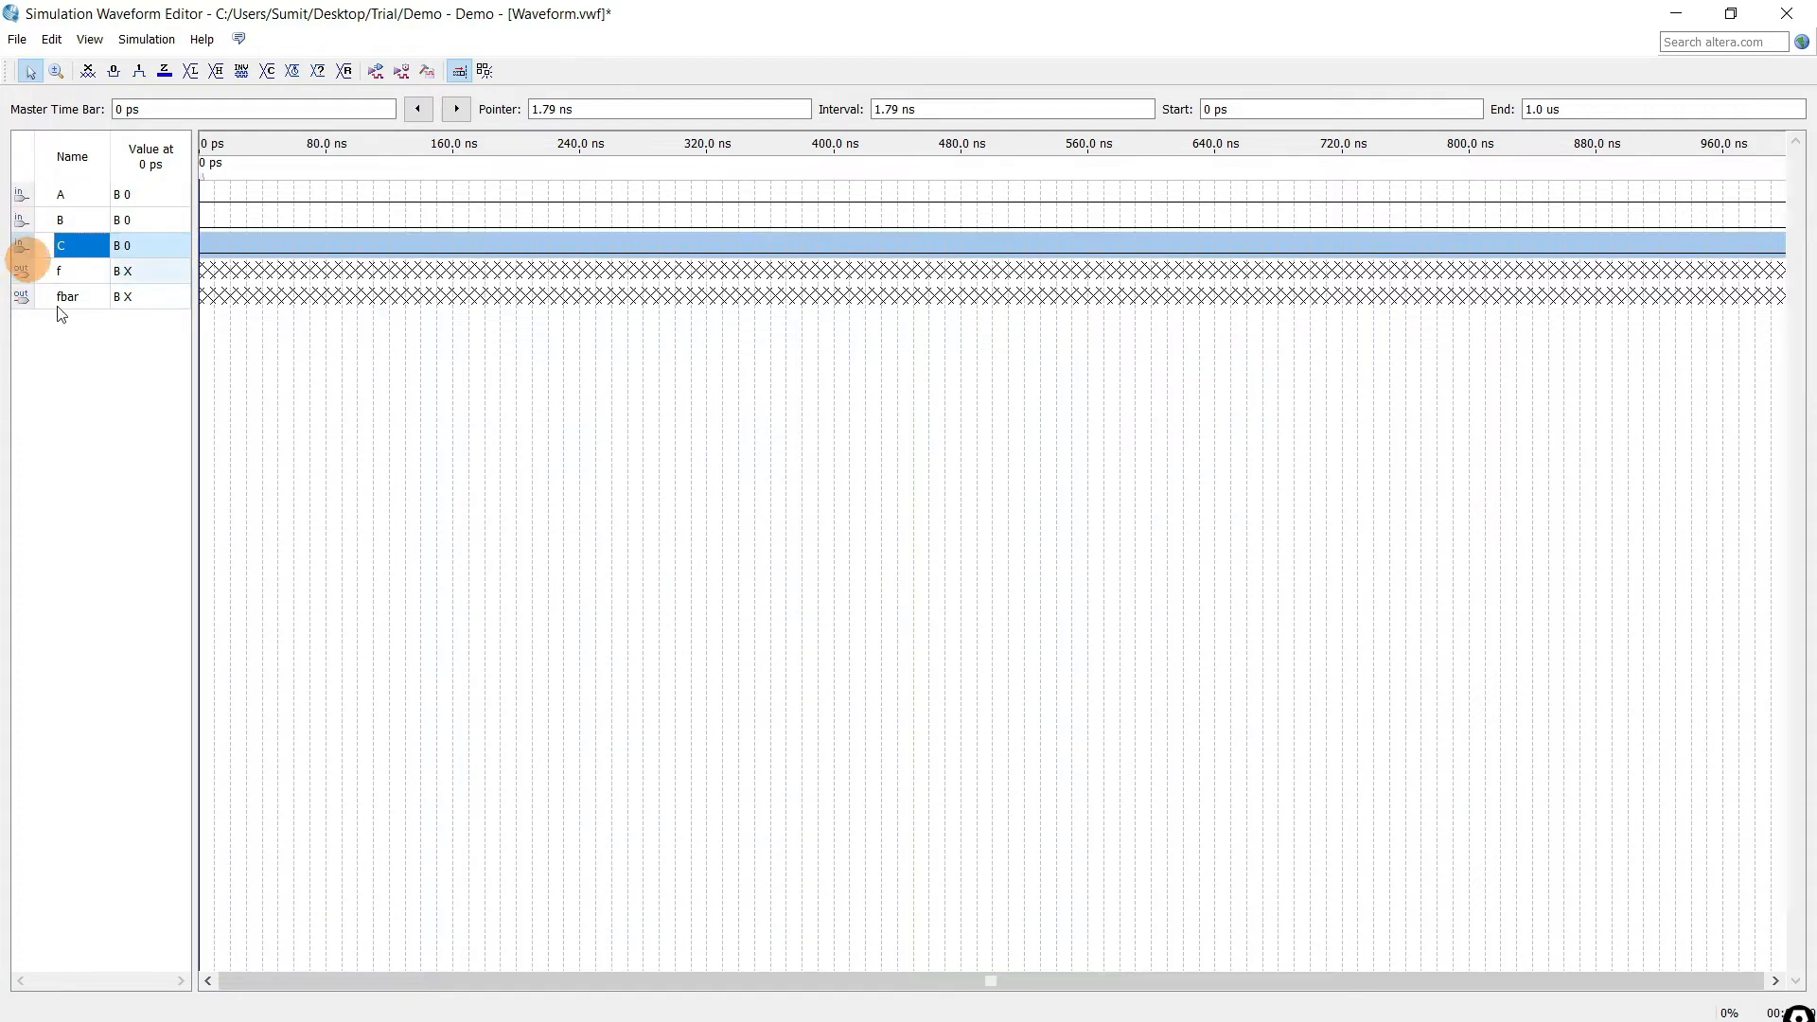
pyautogui.click(90, 375)
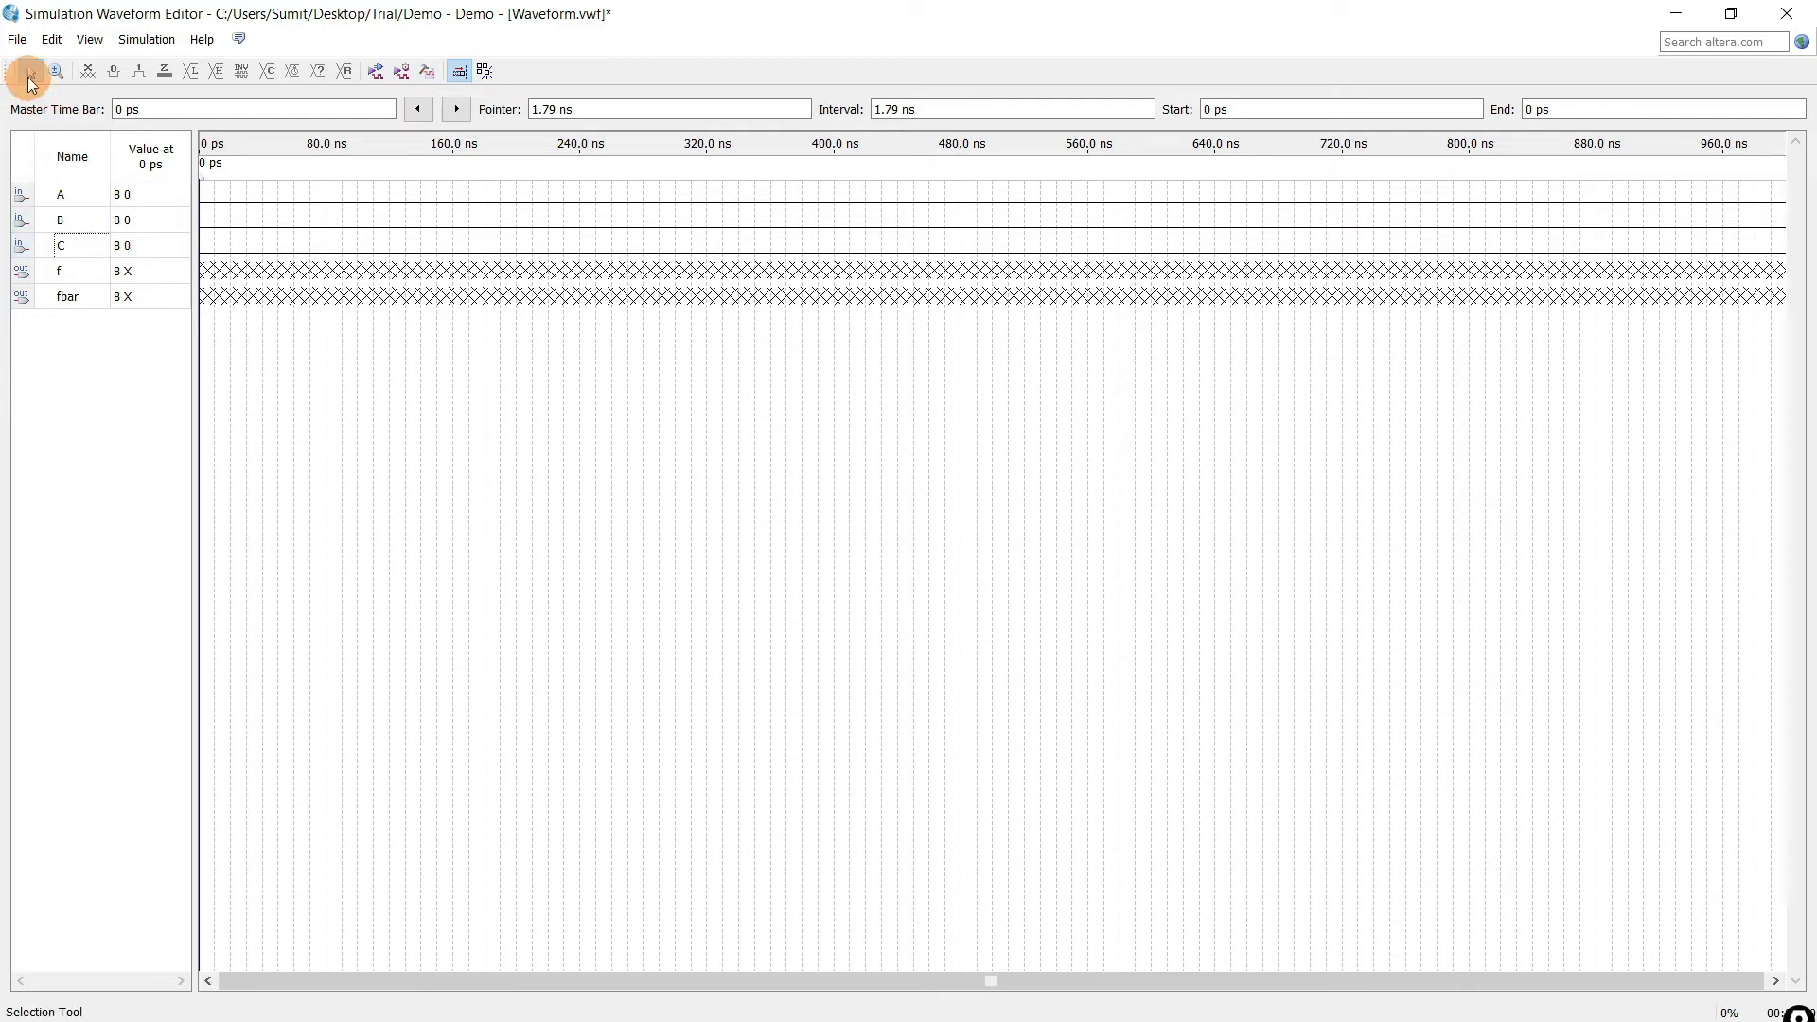
# Save the waveform as Waveform.vwf in the Trial folder, with the file added to the current project.
pyautogui.click(18, 39)
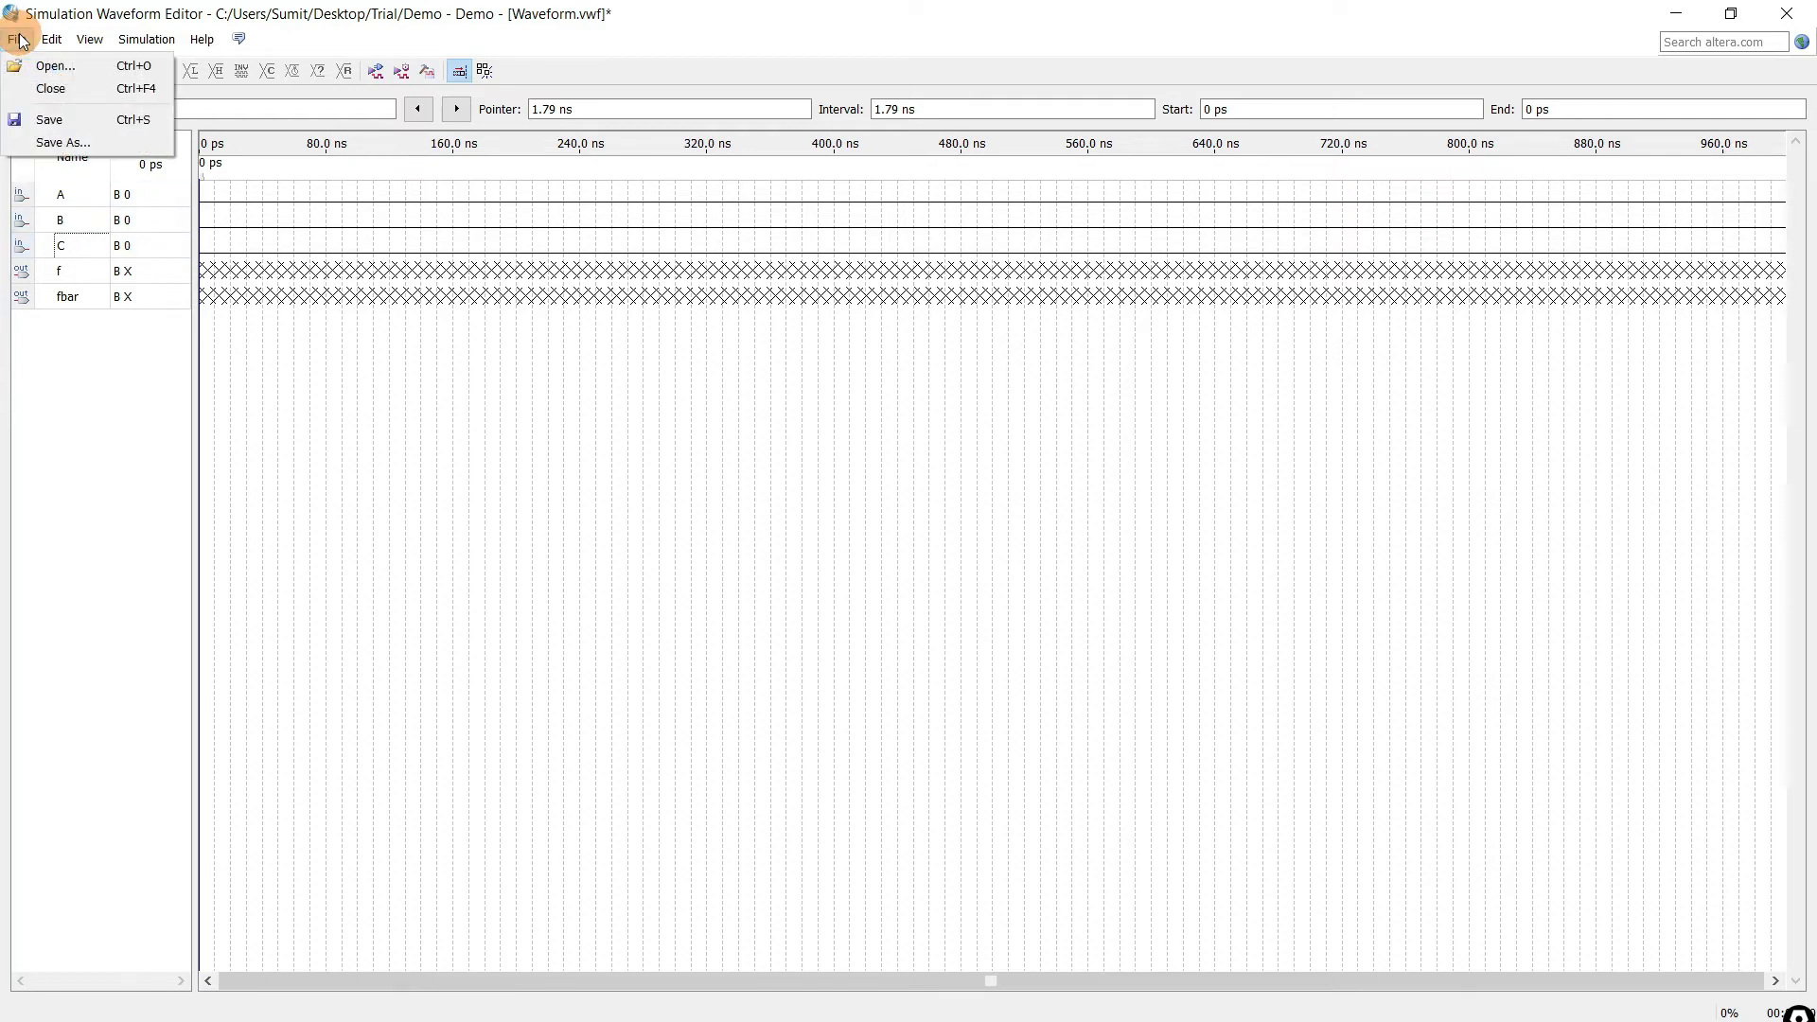
pyautogui.click(87, 121)
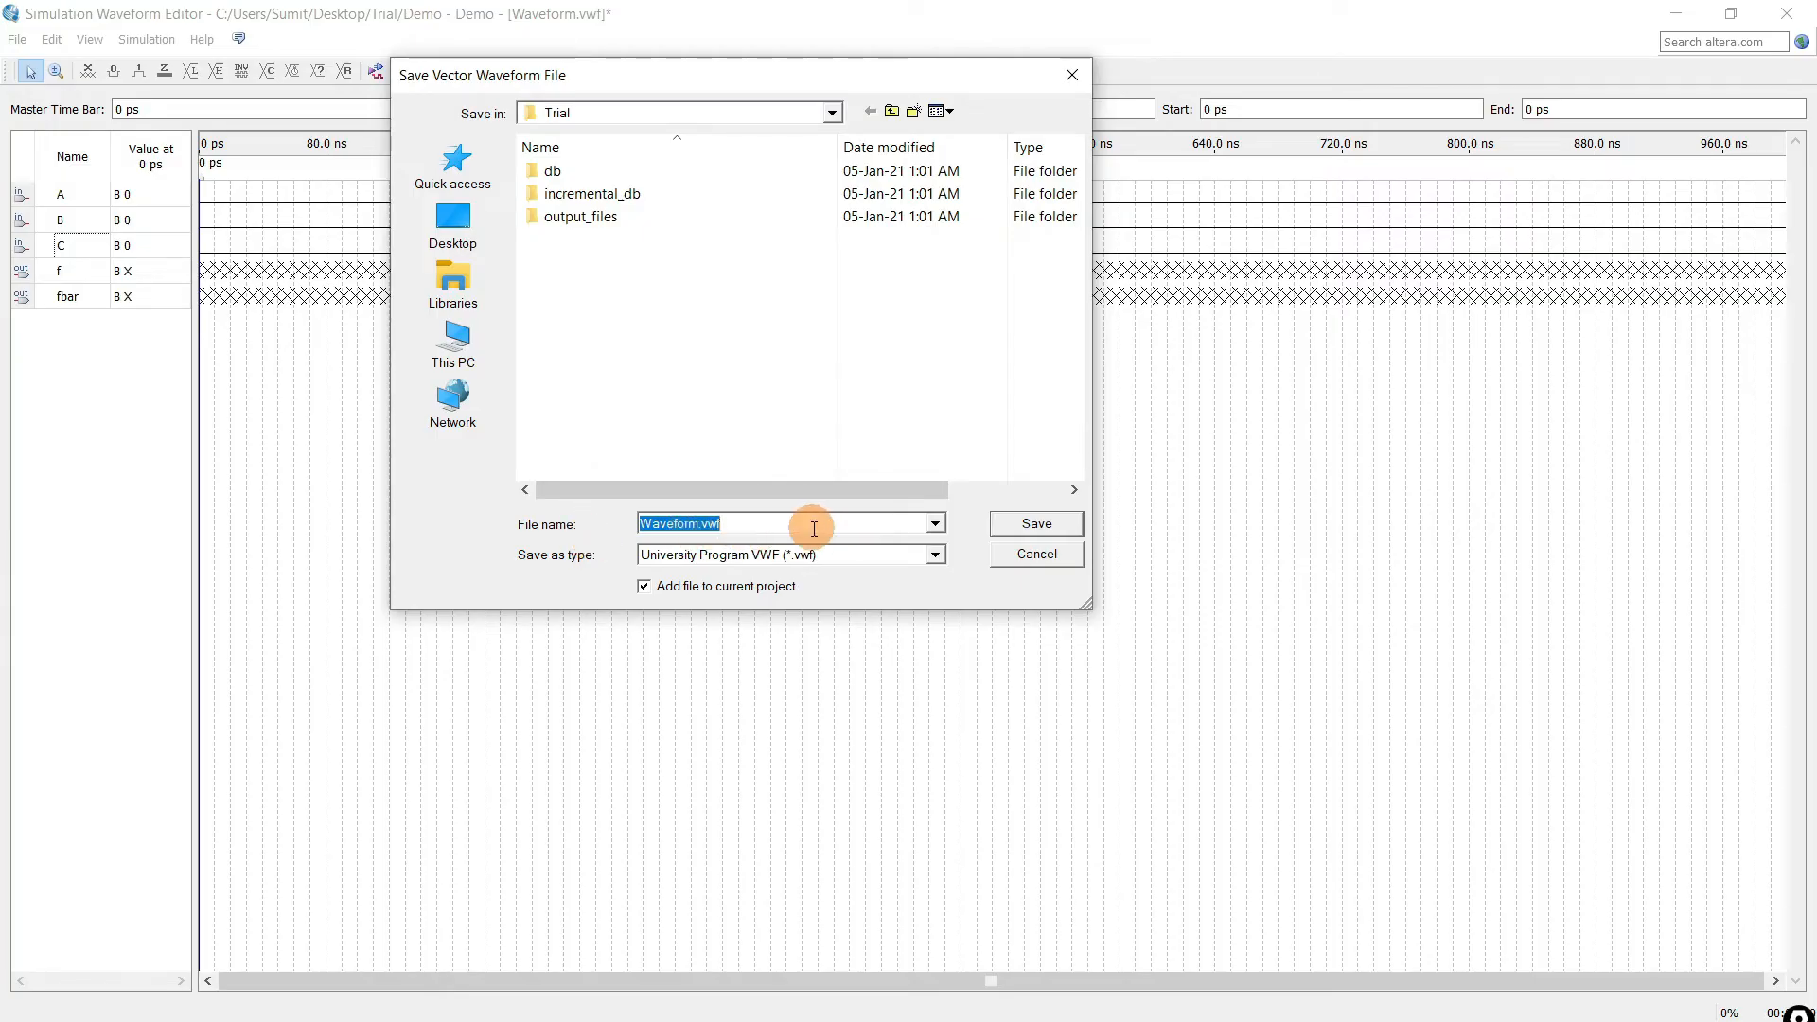
pyautogui.click(1039, 526)
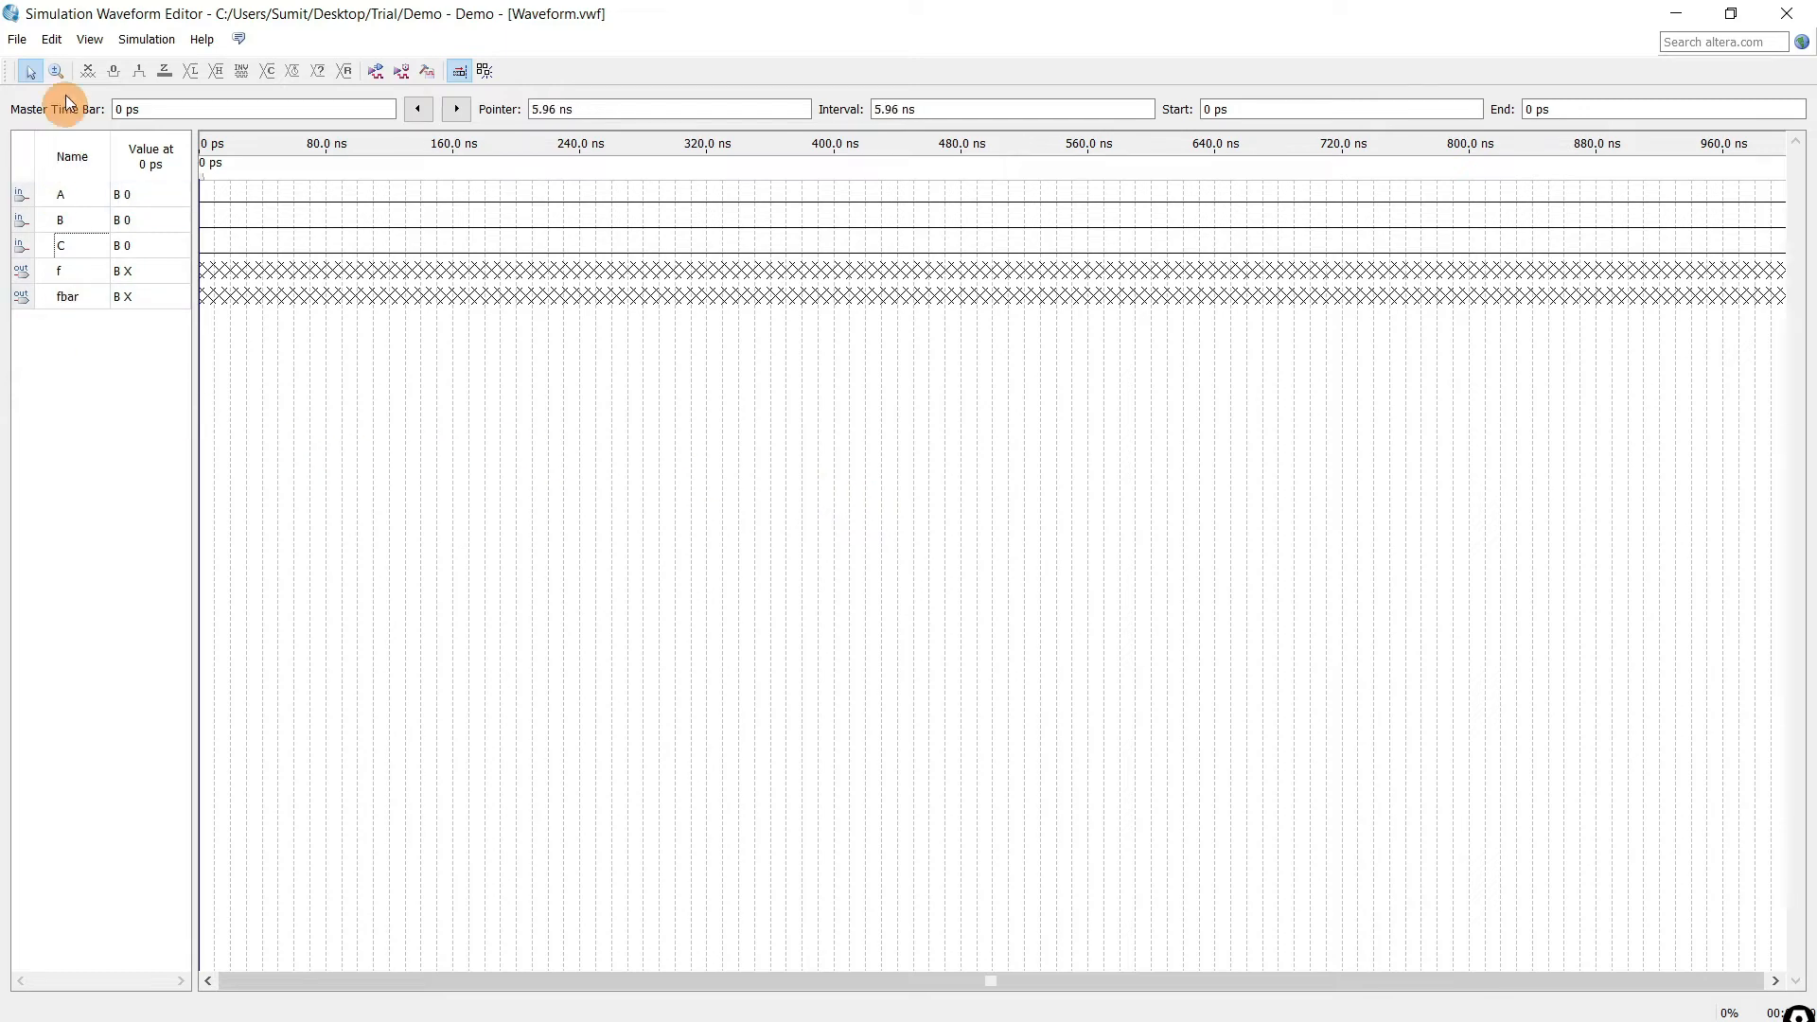
# Set the waveform's grid size to a period of 10.0 ns.
pyautogui.click(52, 40)
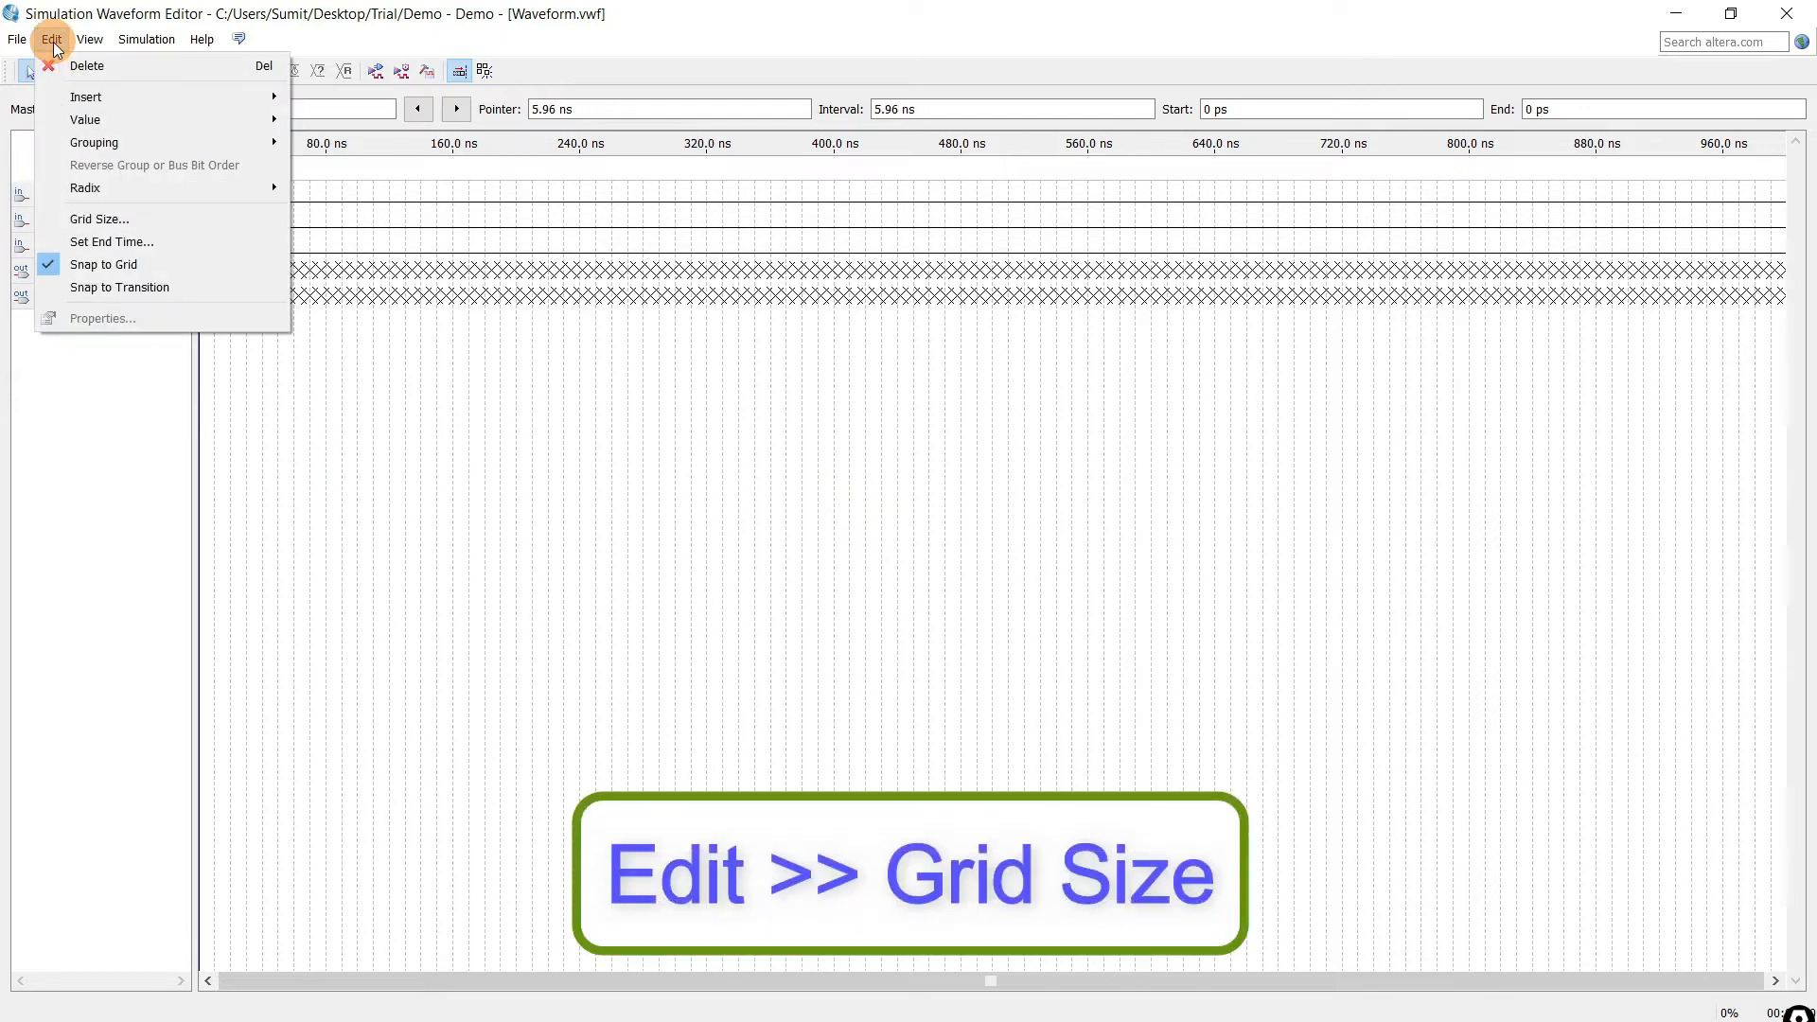
pyautogui.click(98, 220)
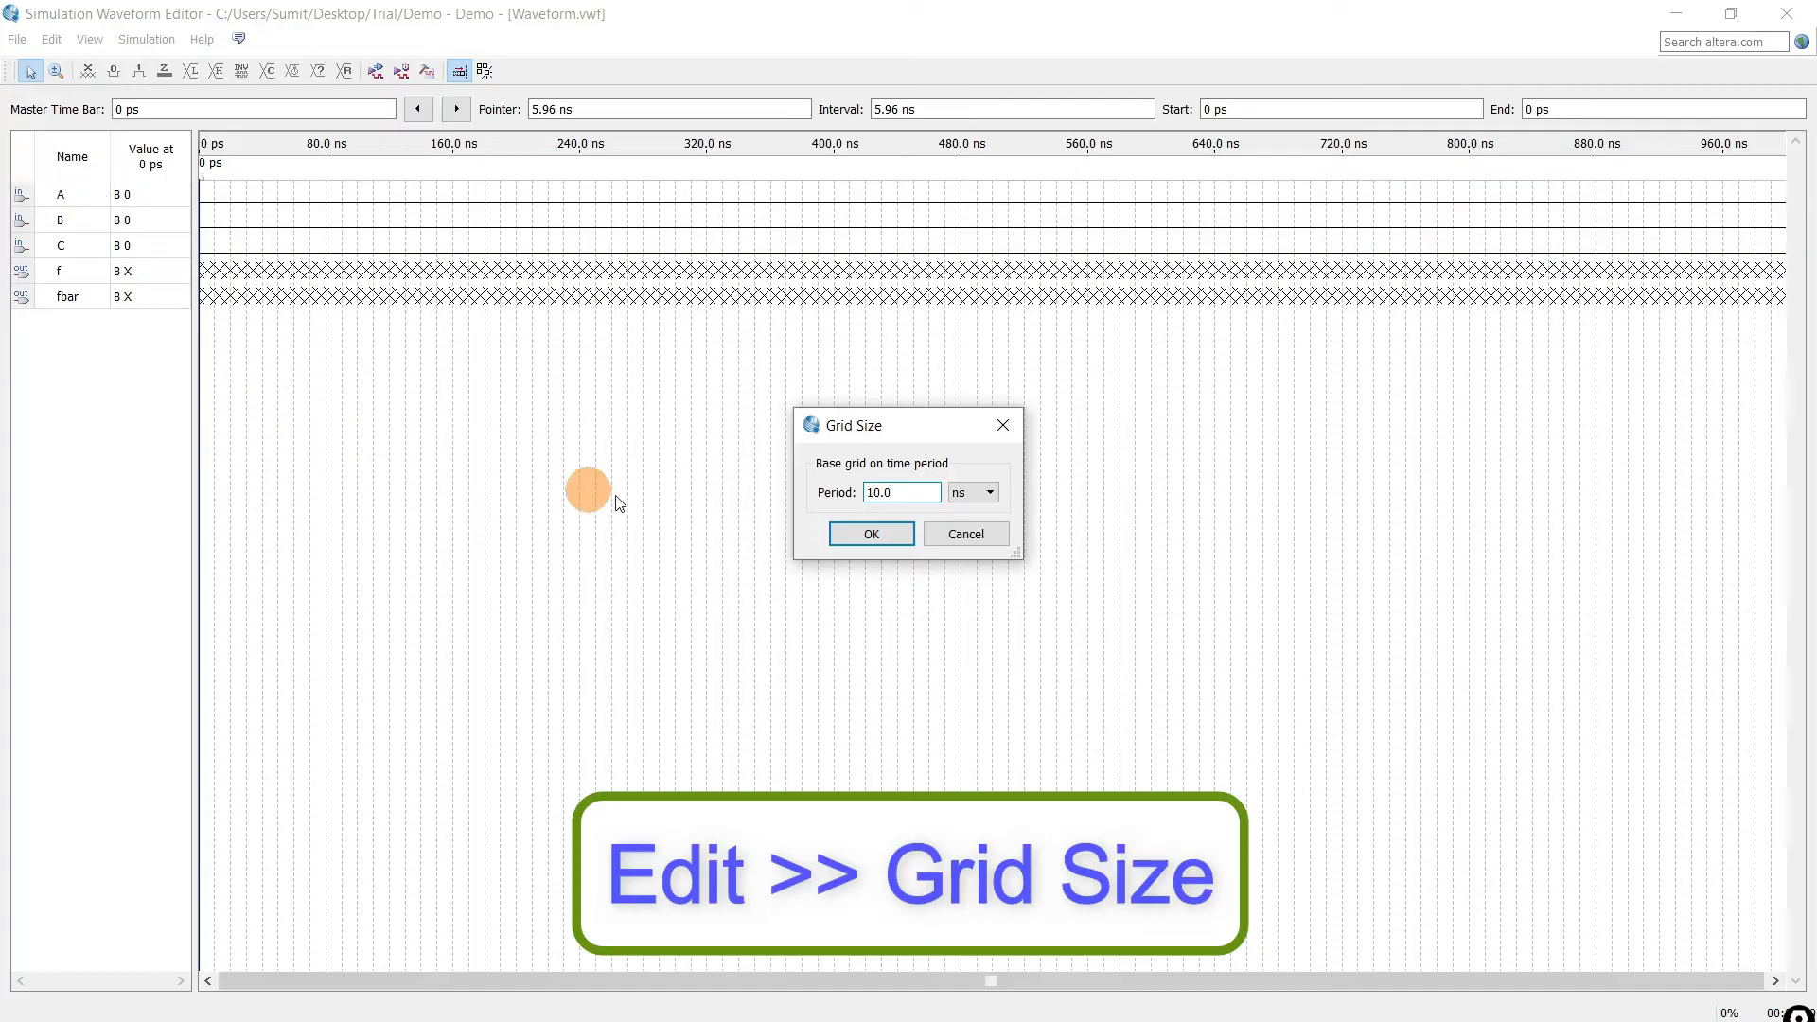
pyautogui.click(921, 492)
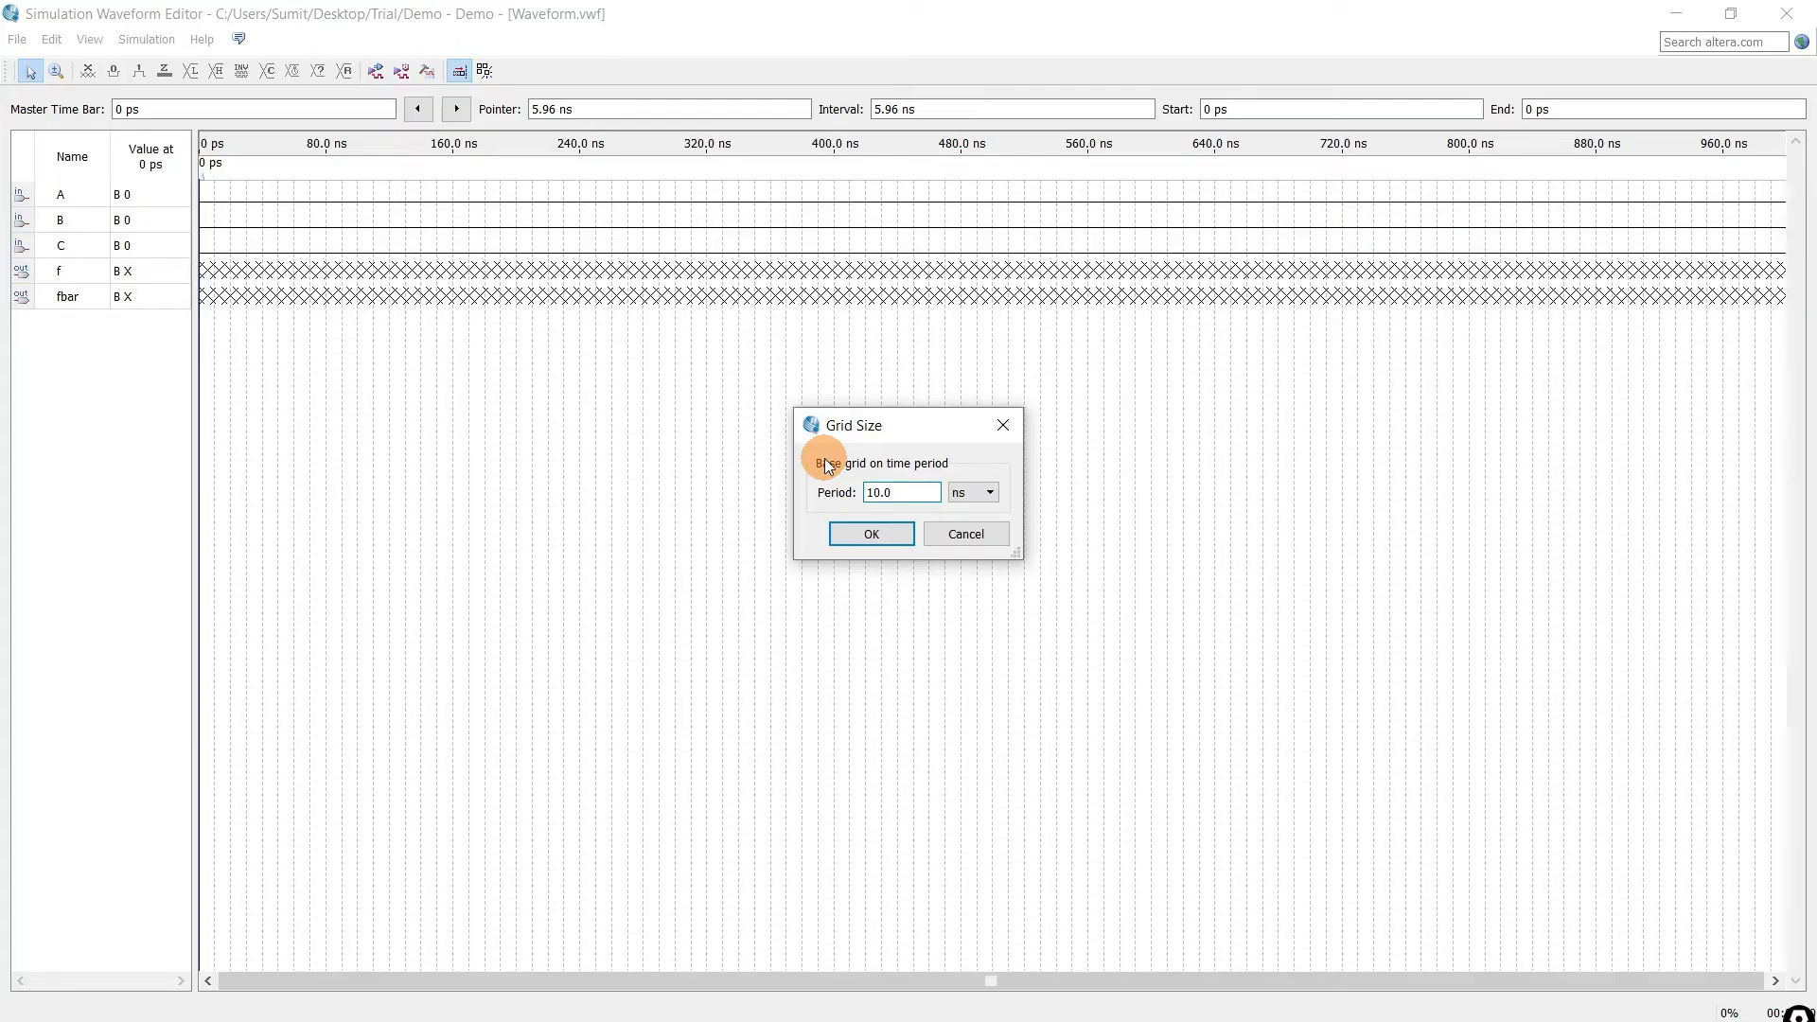
pyautogui.click(866, 538)
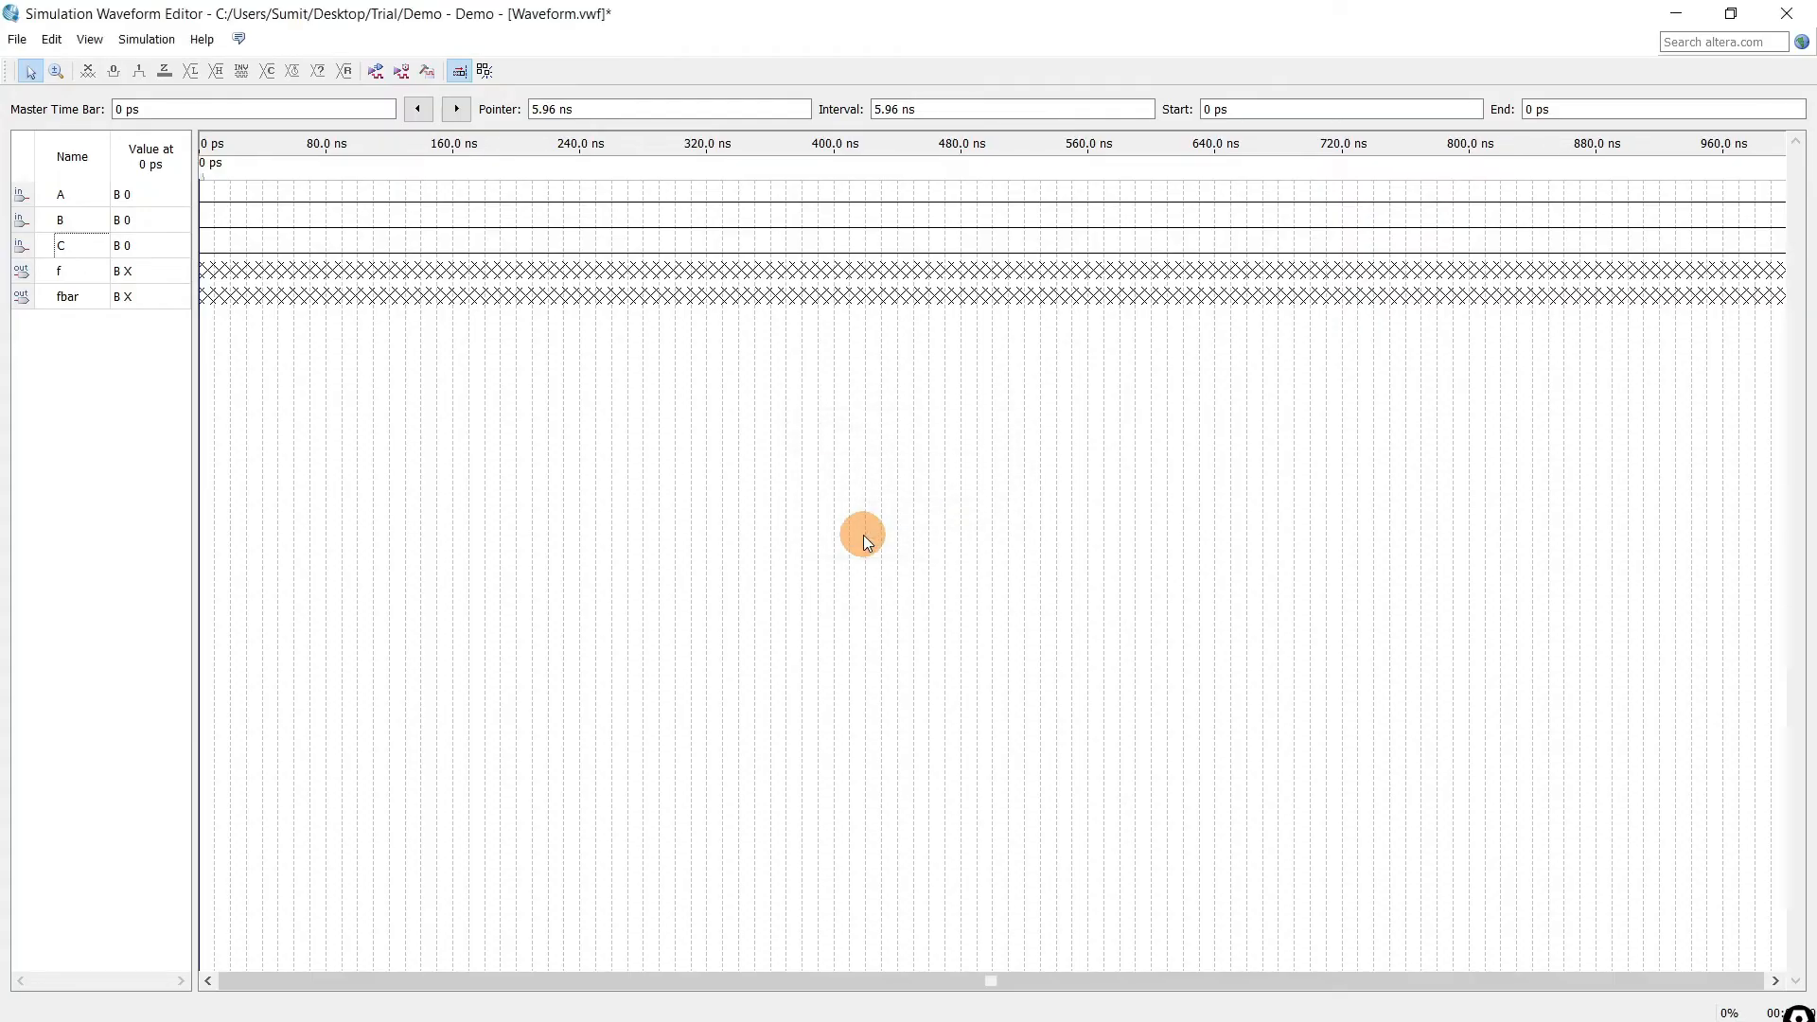
# Set the waveform's end time to 80 ns.
pyautogui.click(51, 40)
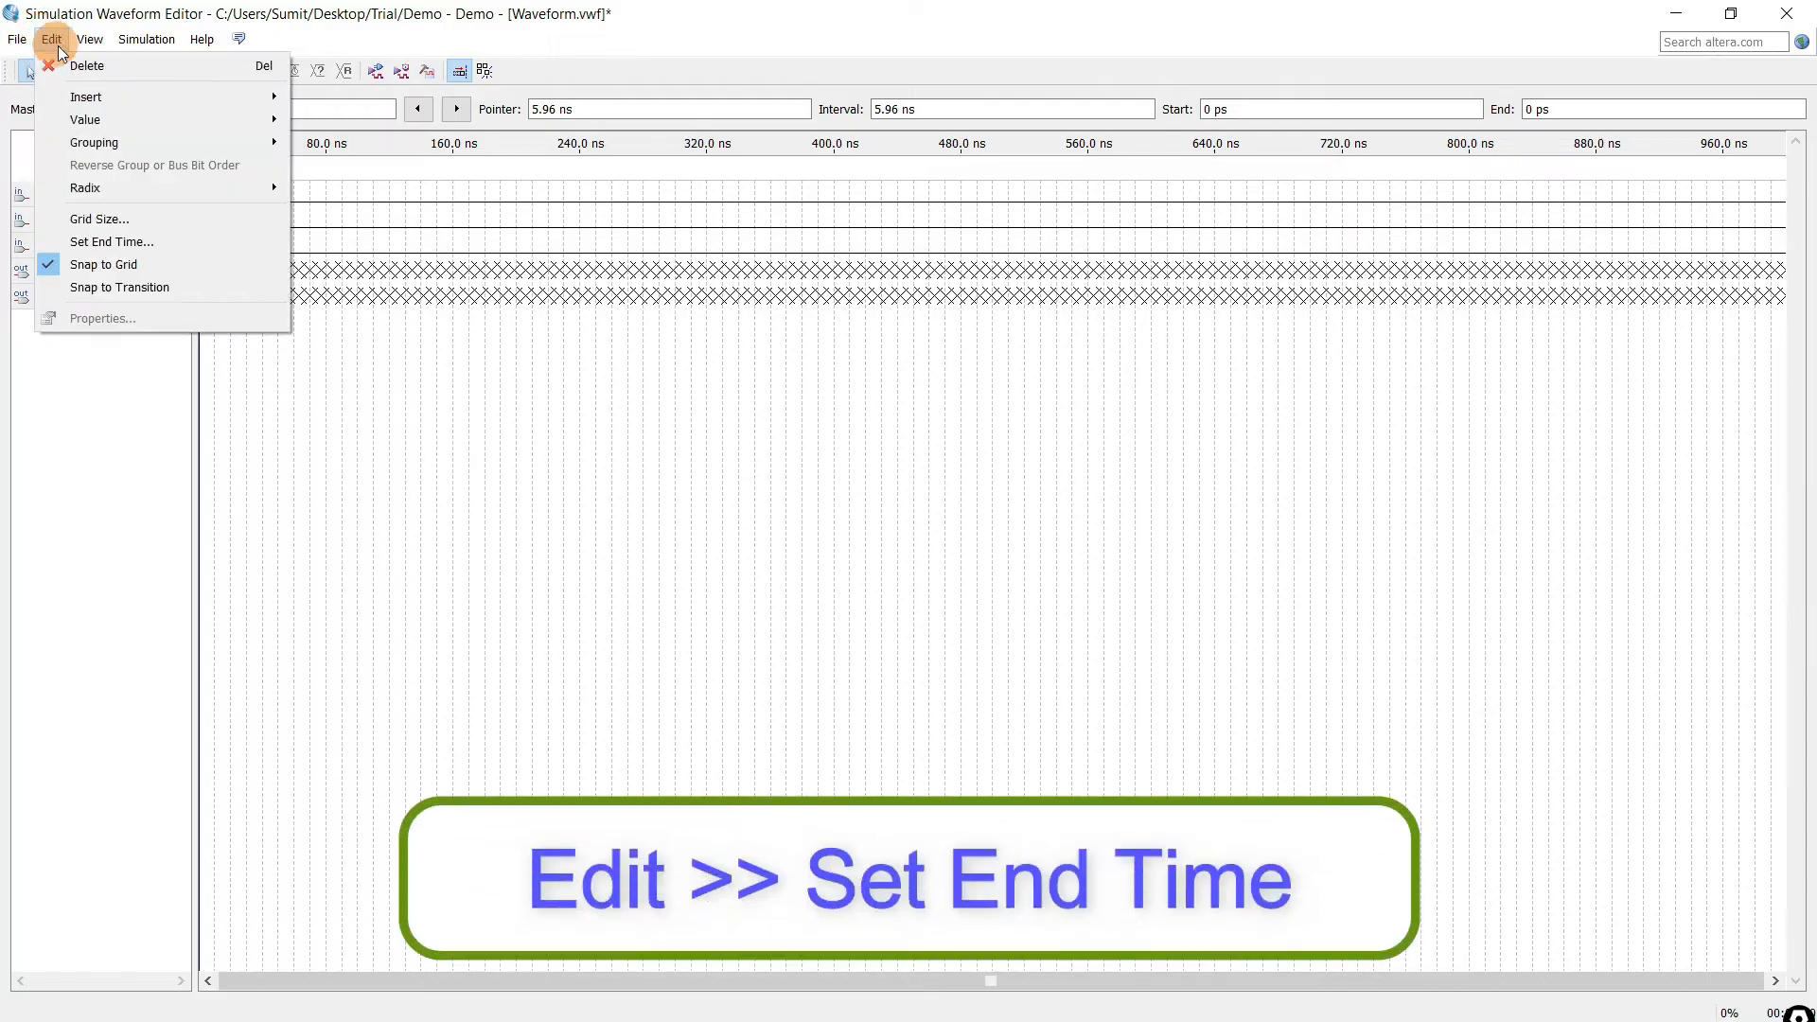
pyautogui.click(144, 241)
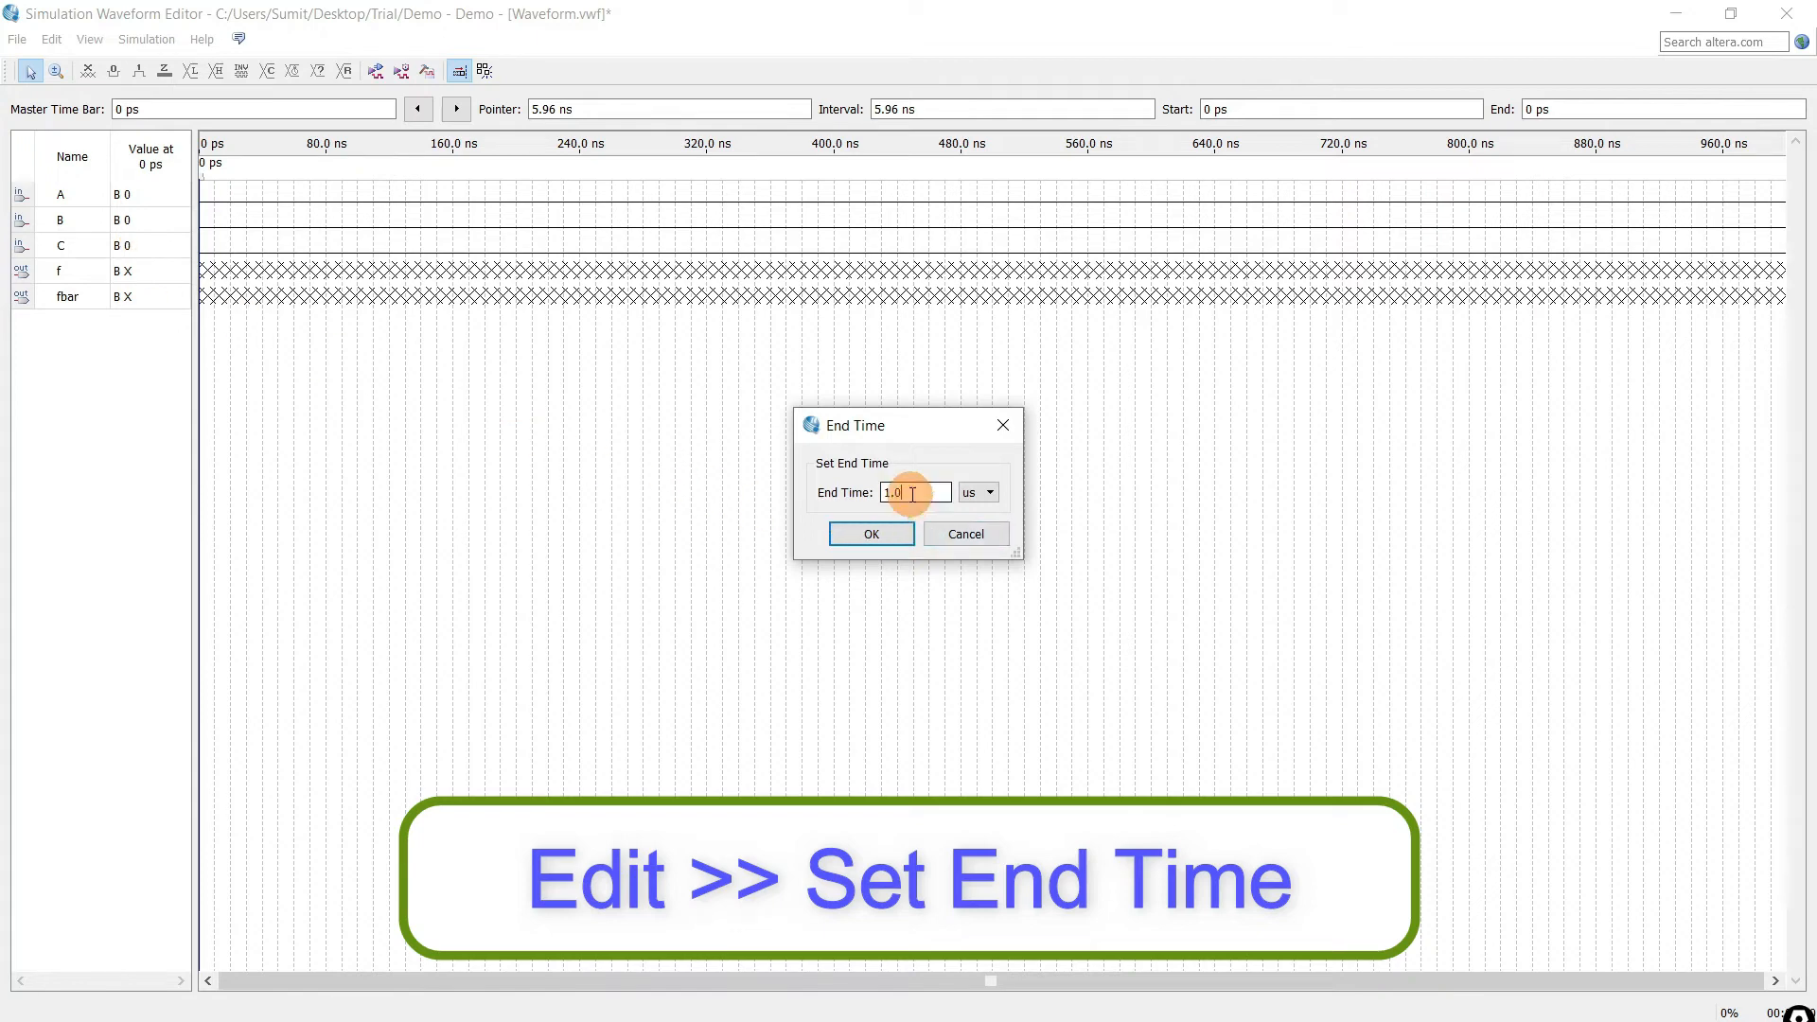
pyautogui.moveTo(912, 493); pyautogui.dragTo(821, 519)
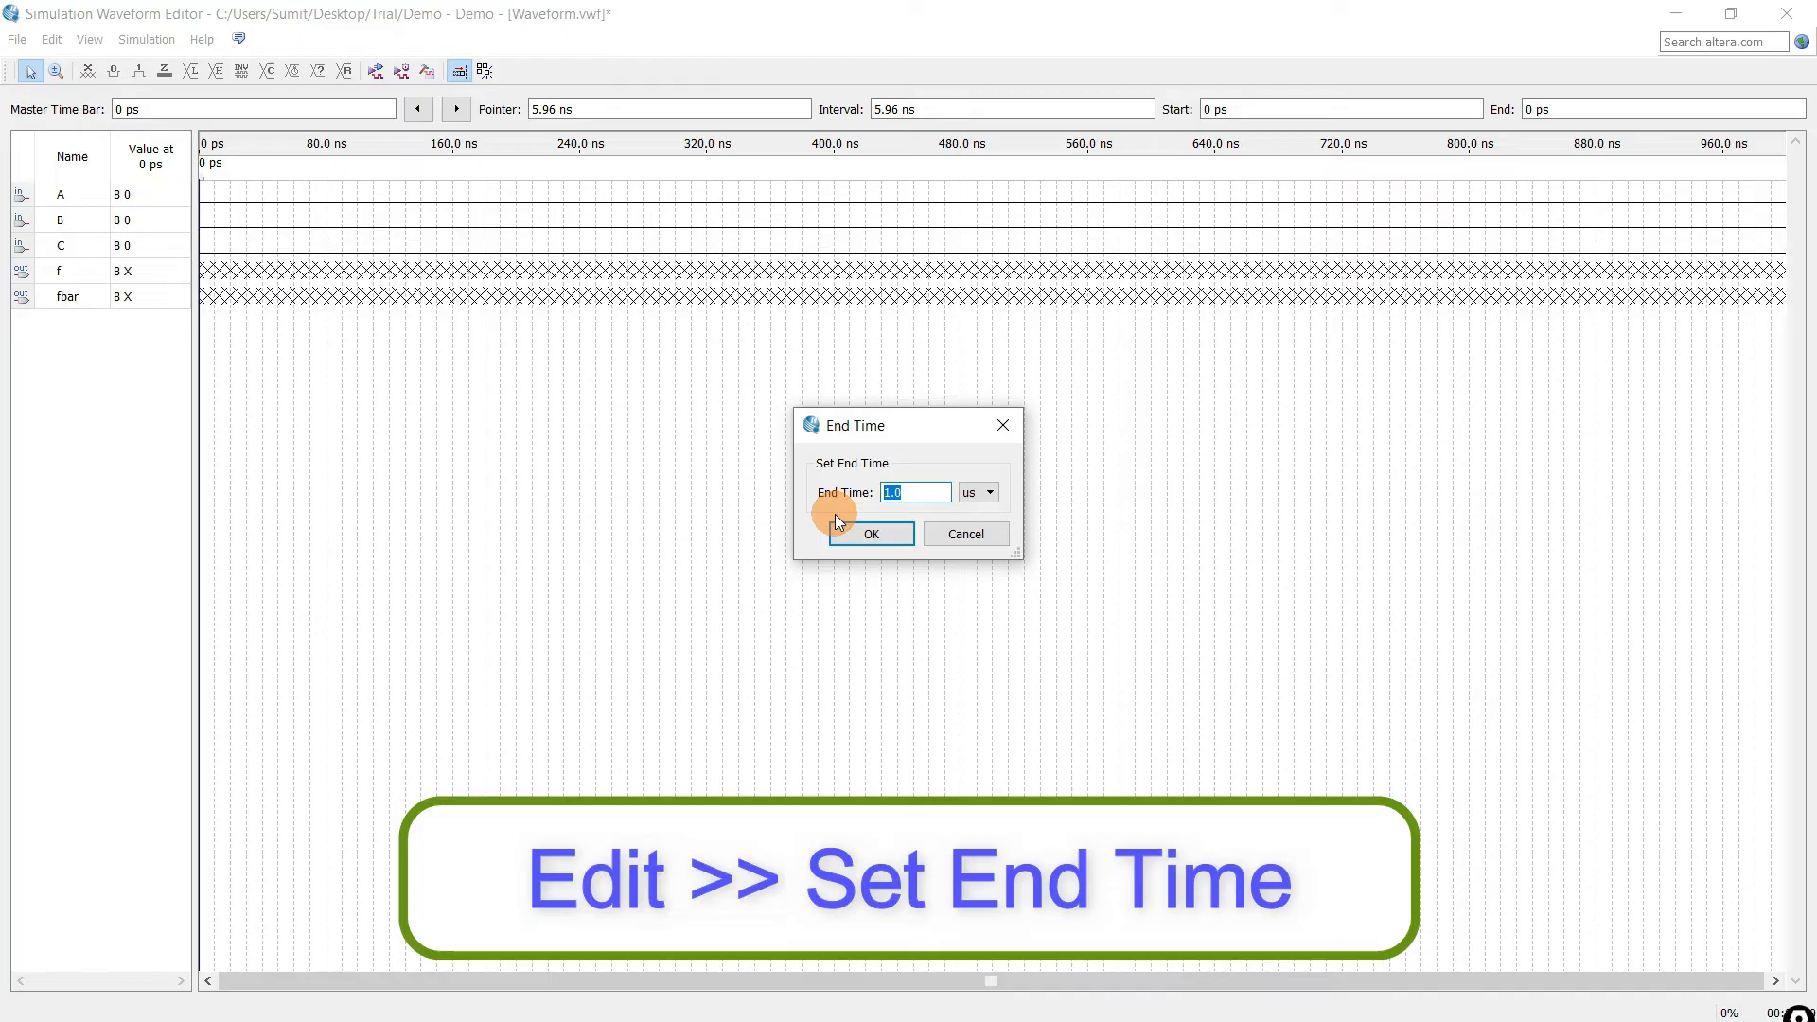
pyautogui.write('80')
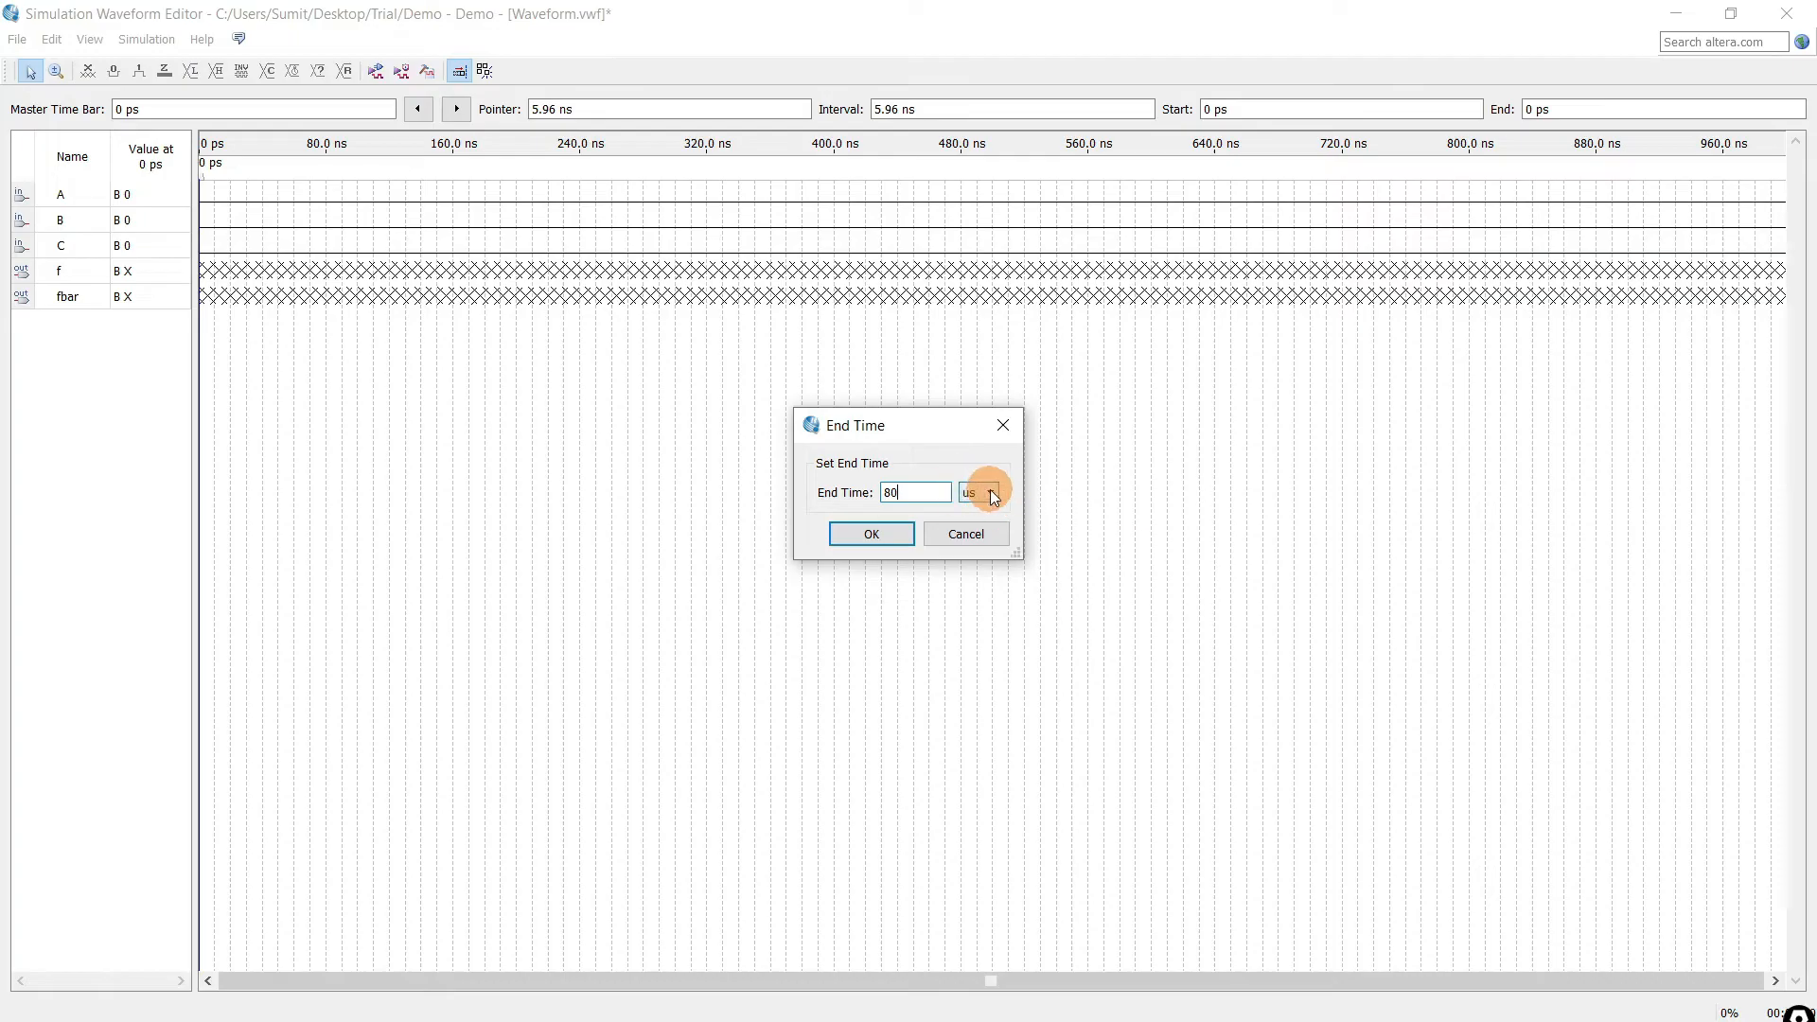
pyautogui.click(988, 526)
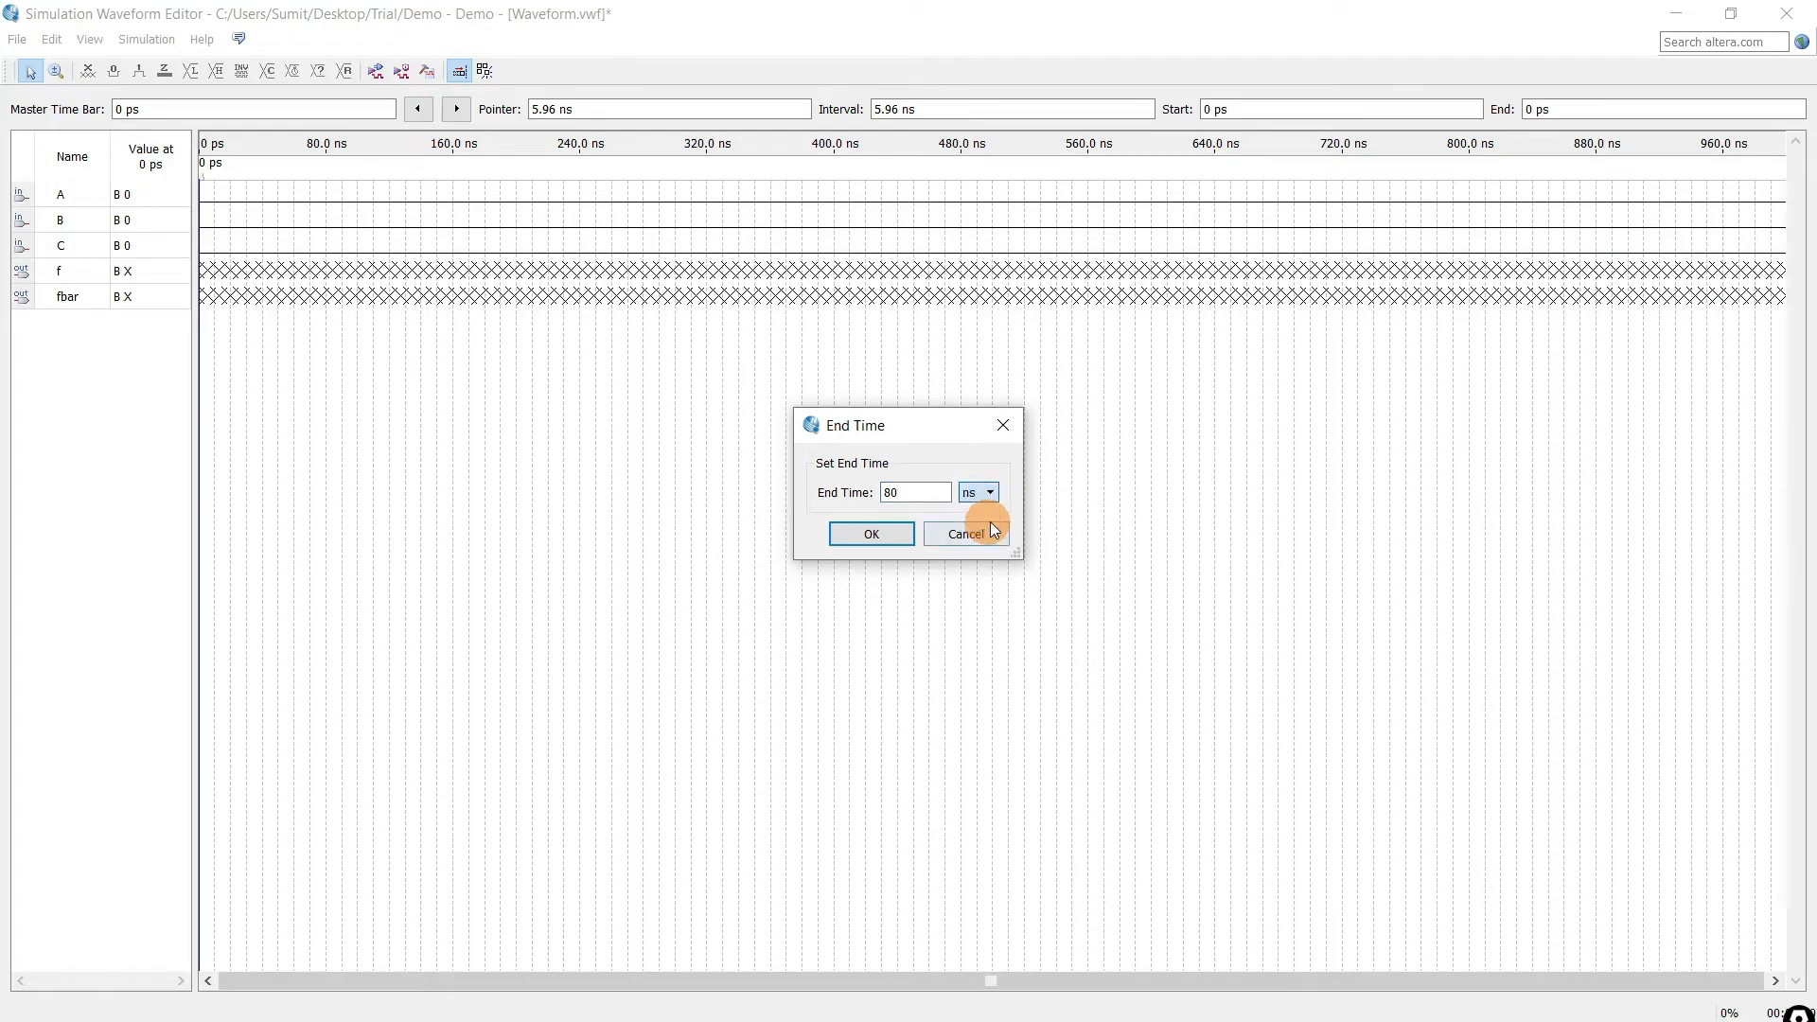
pyautogui.click(896, 537)
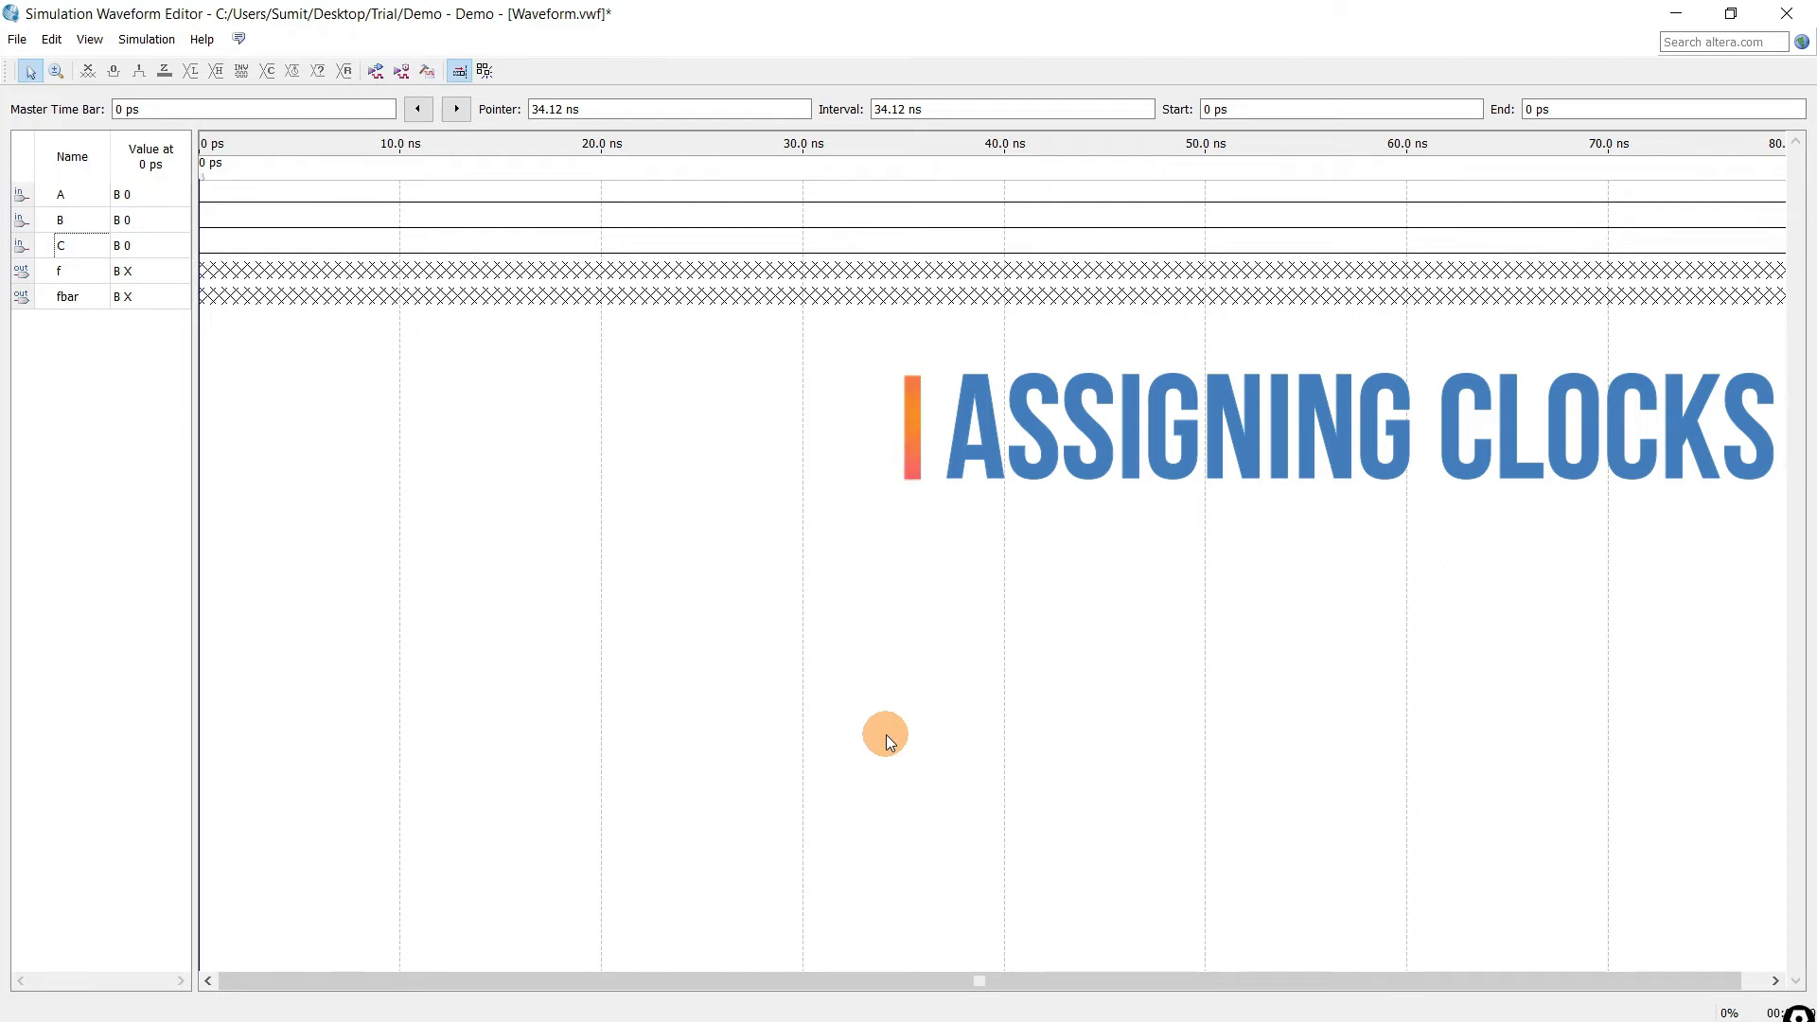
# Overwrite input C with a clock of 20 ns period, keeping 0.0 ns offset and 50% duty cycle.
pyautogui.click(115, 252)
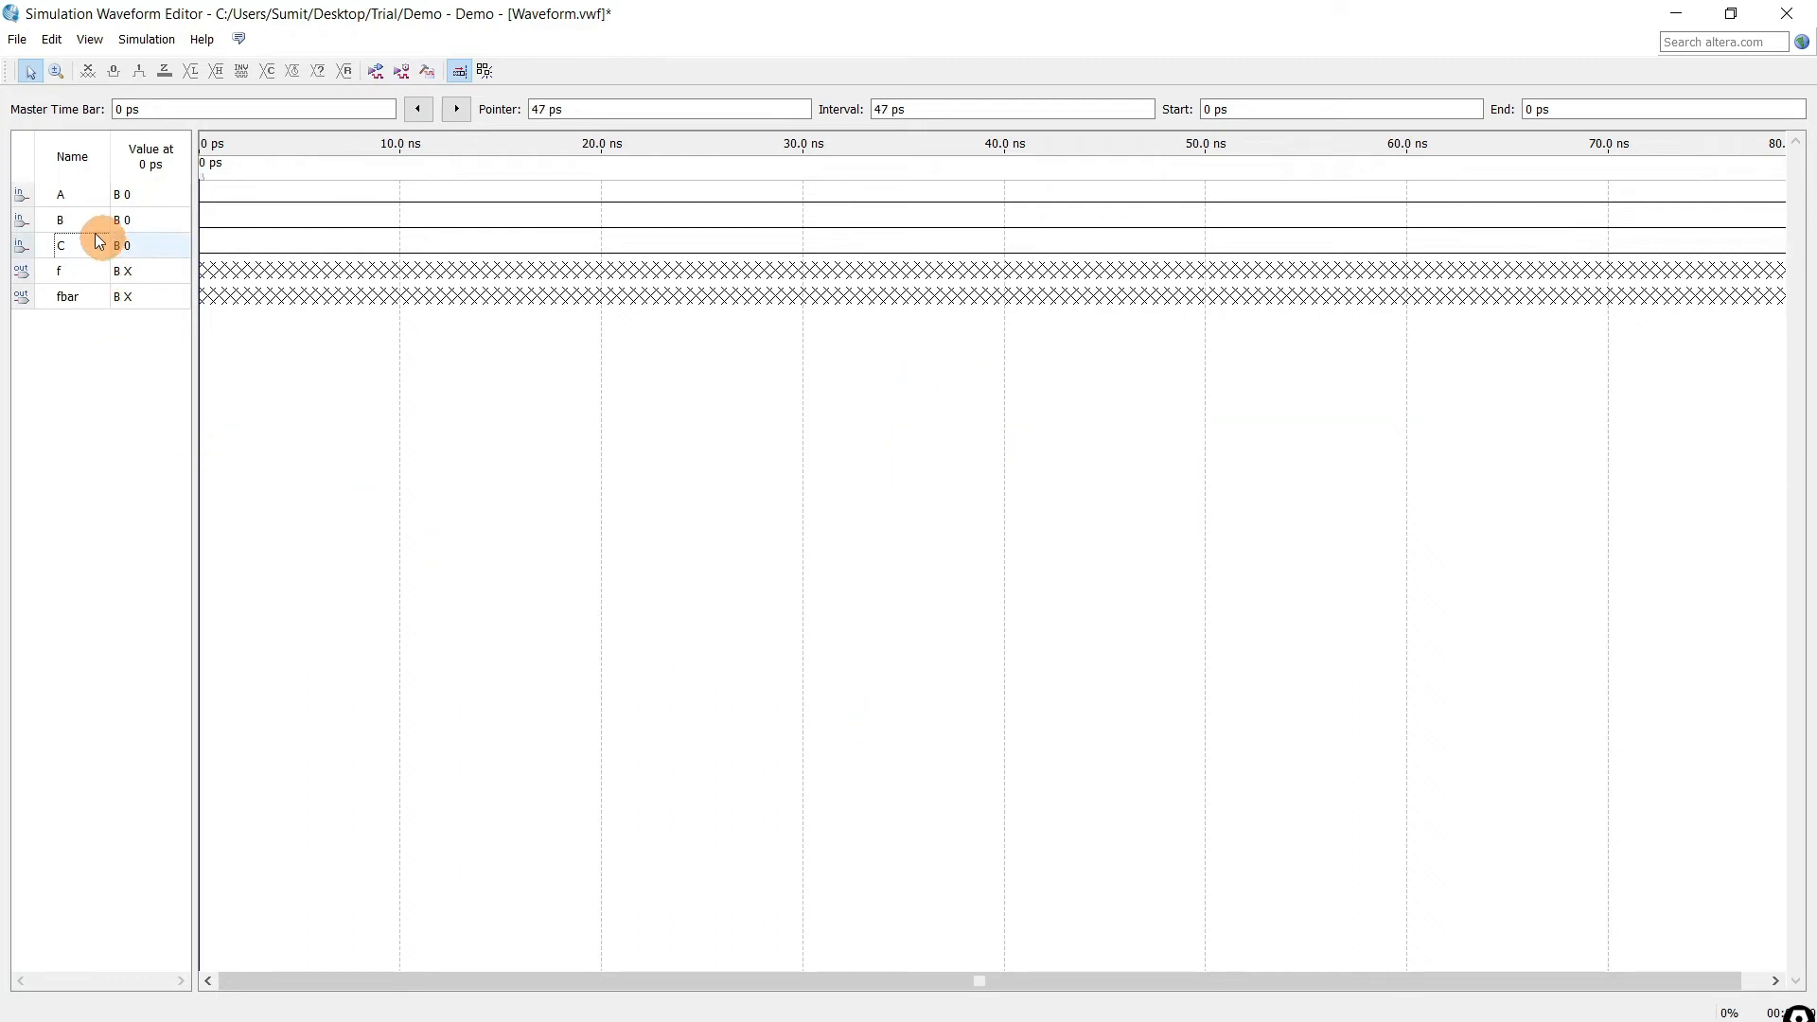
pyautogui.click(81, 212)
pyautogui.click(74, 380)
pyautogui.click(83, 263)
pyautogui.click(91, 248)
pyautogui.click(76, 248)
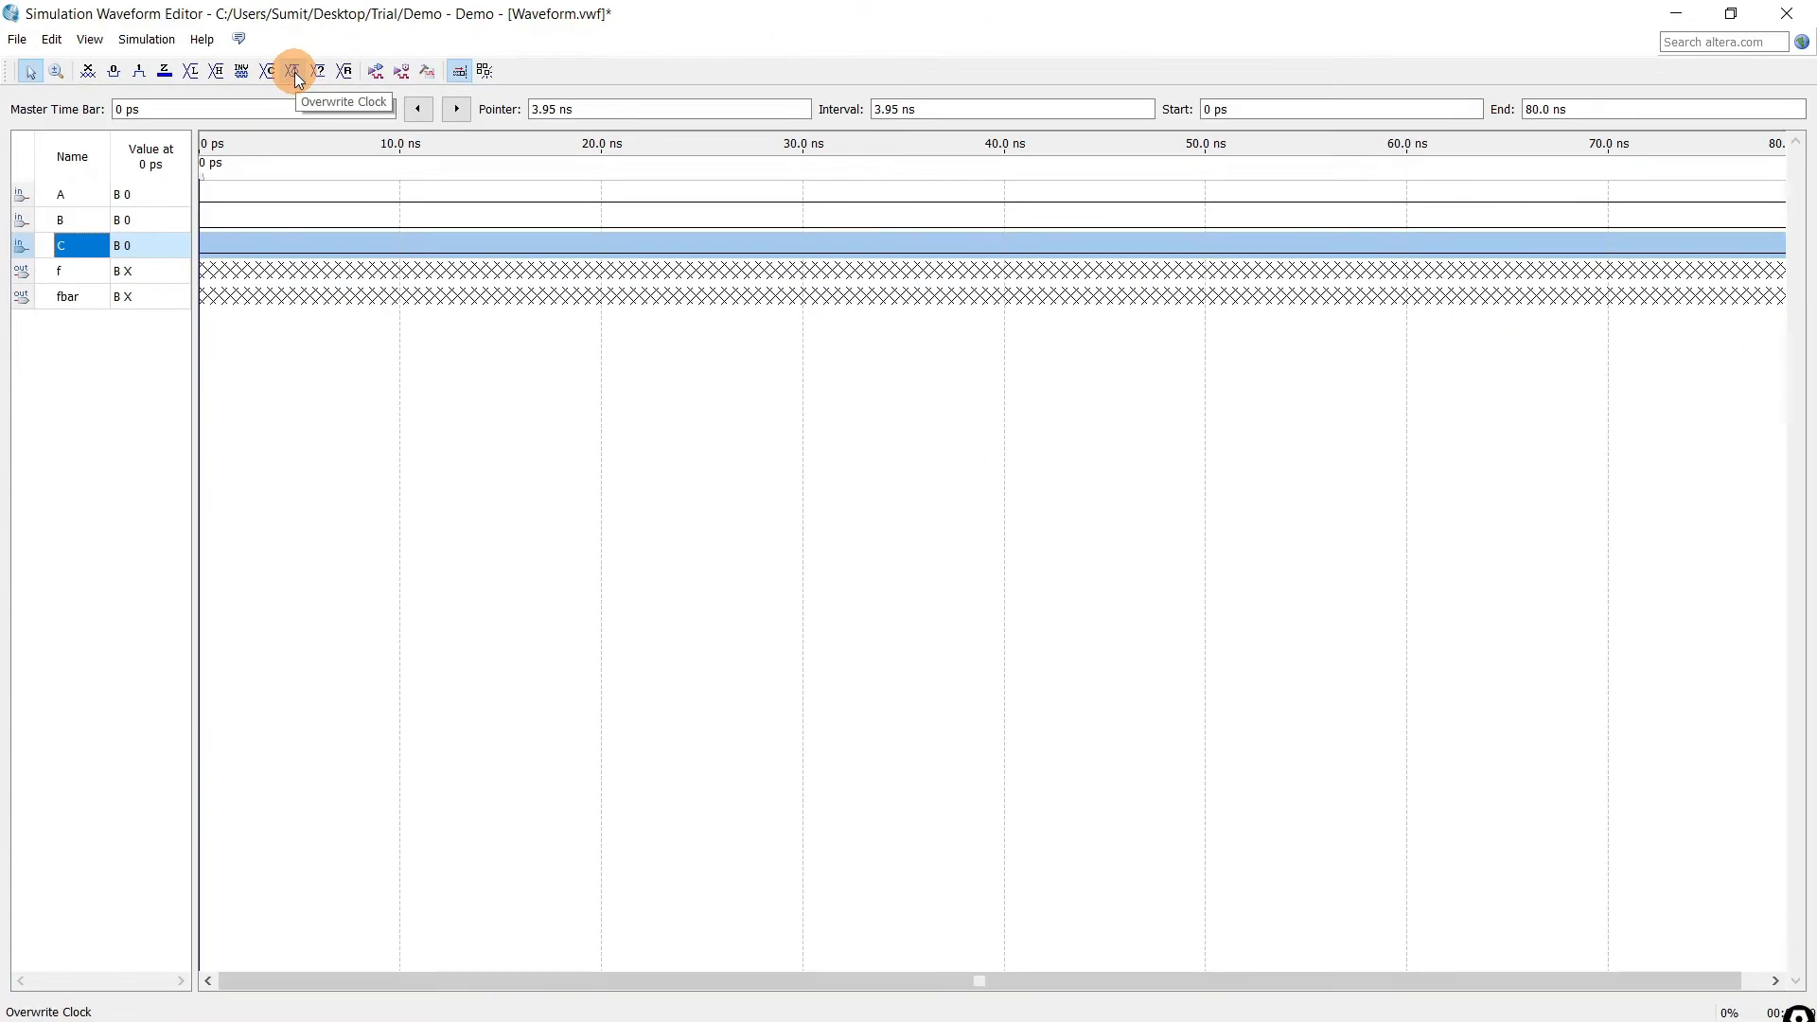
pyautogui.click(294, 72)
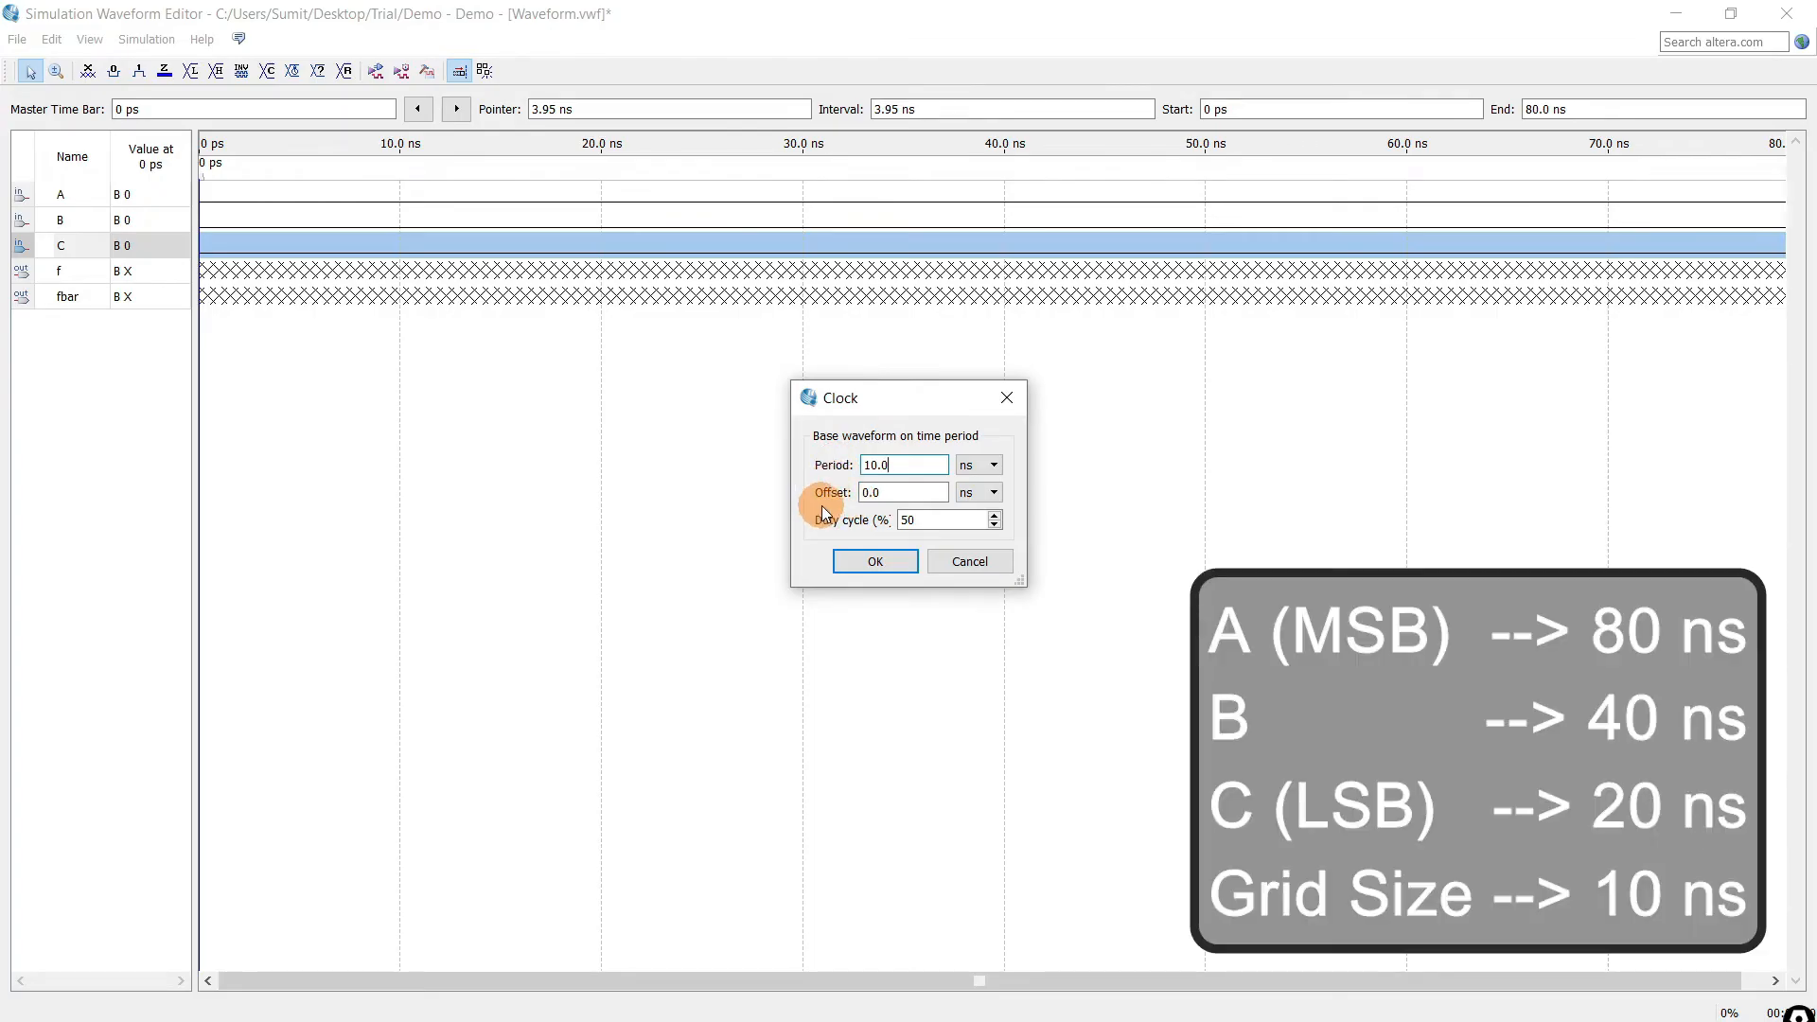
pyautogui.moveTo(900, 464); pyautogui.dragTo(853, 469)
pyautogui.write('20')
pyautogui.click(873, 560)
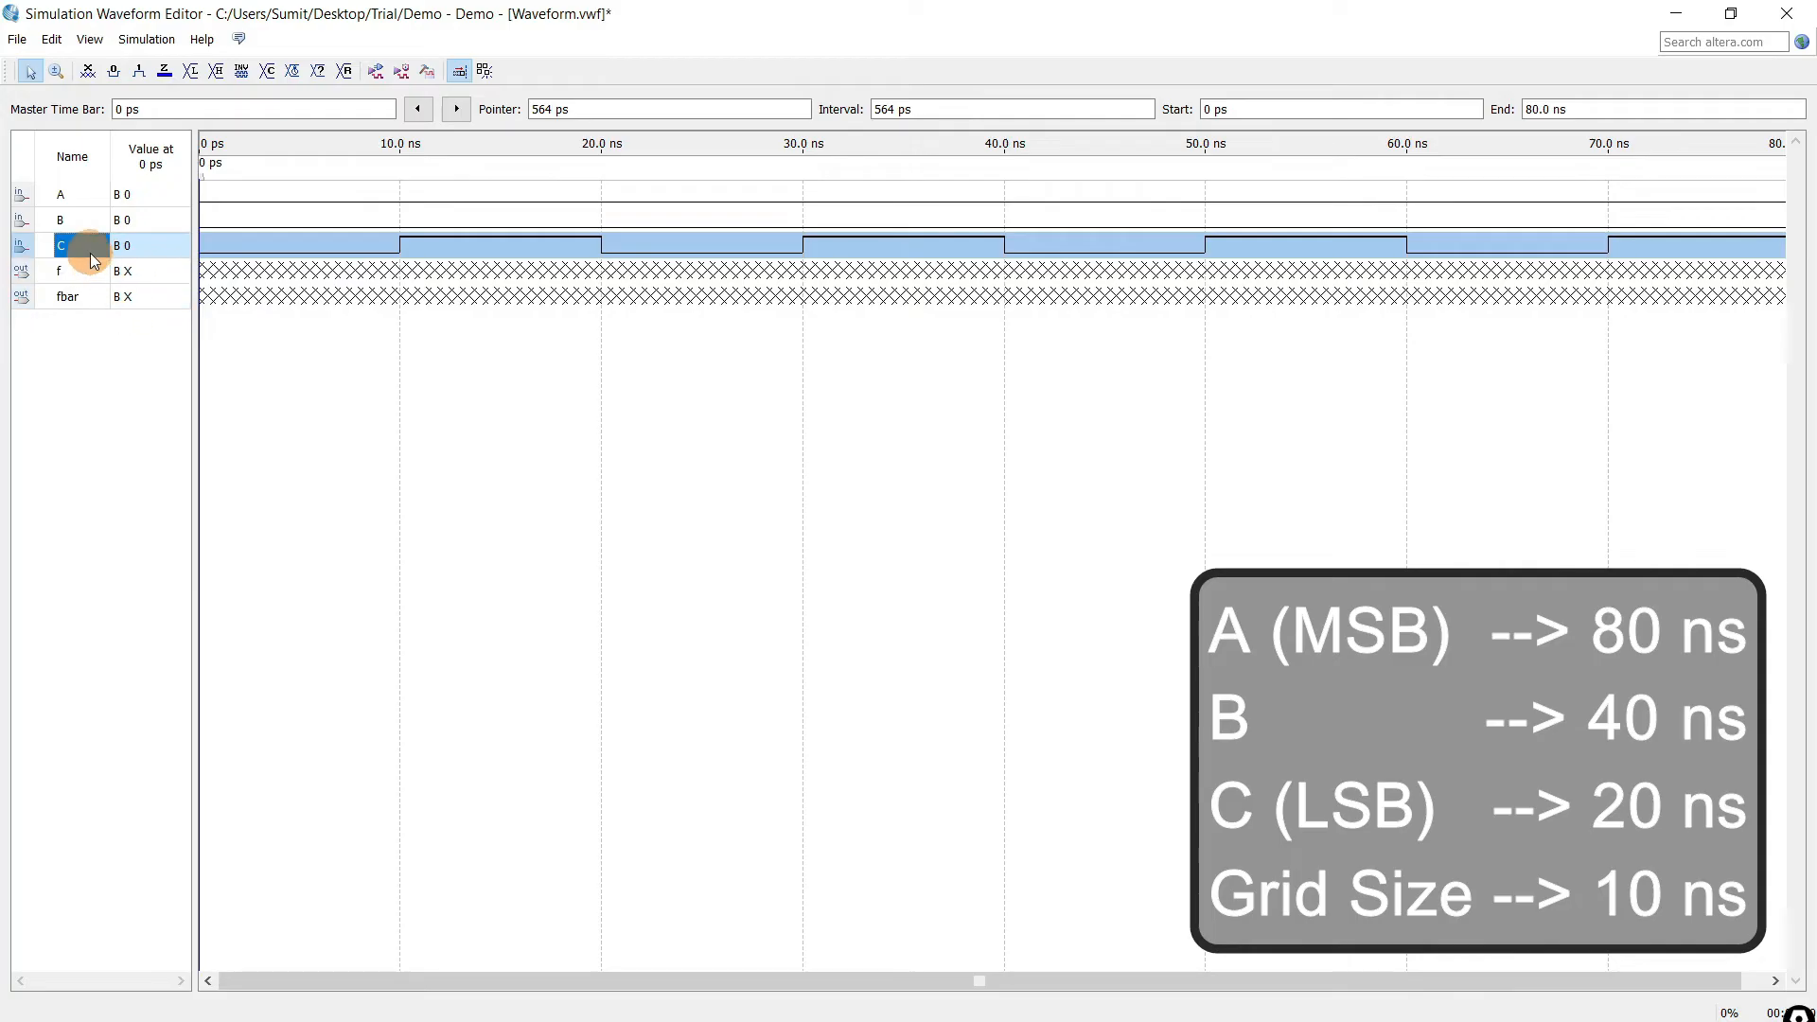
# Overwrite input B with a clock of 40 ns period, keeping 0.0 ns offset and 50% duty cycle.
pyautogui.click(82, 222)
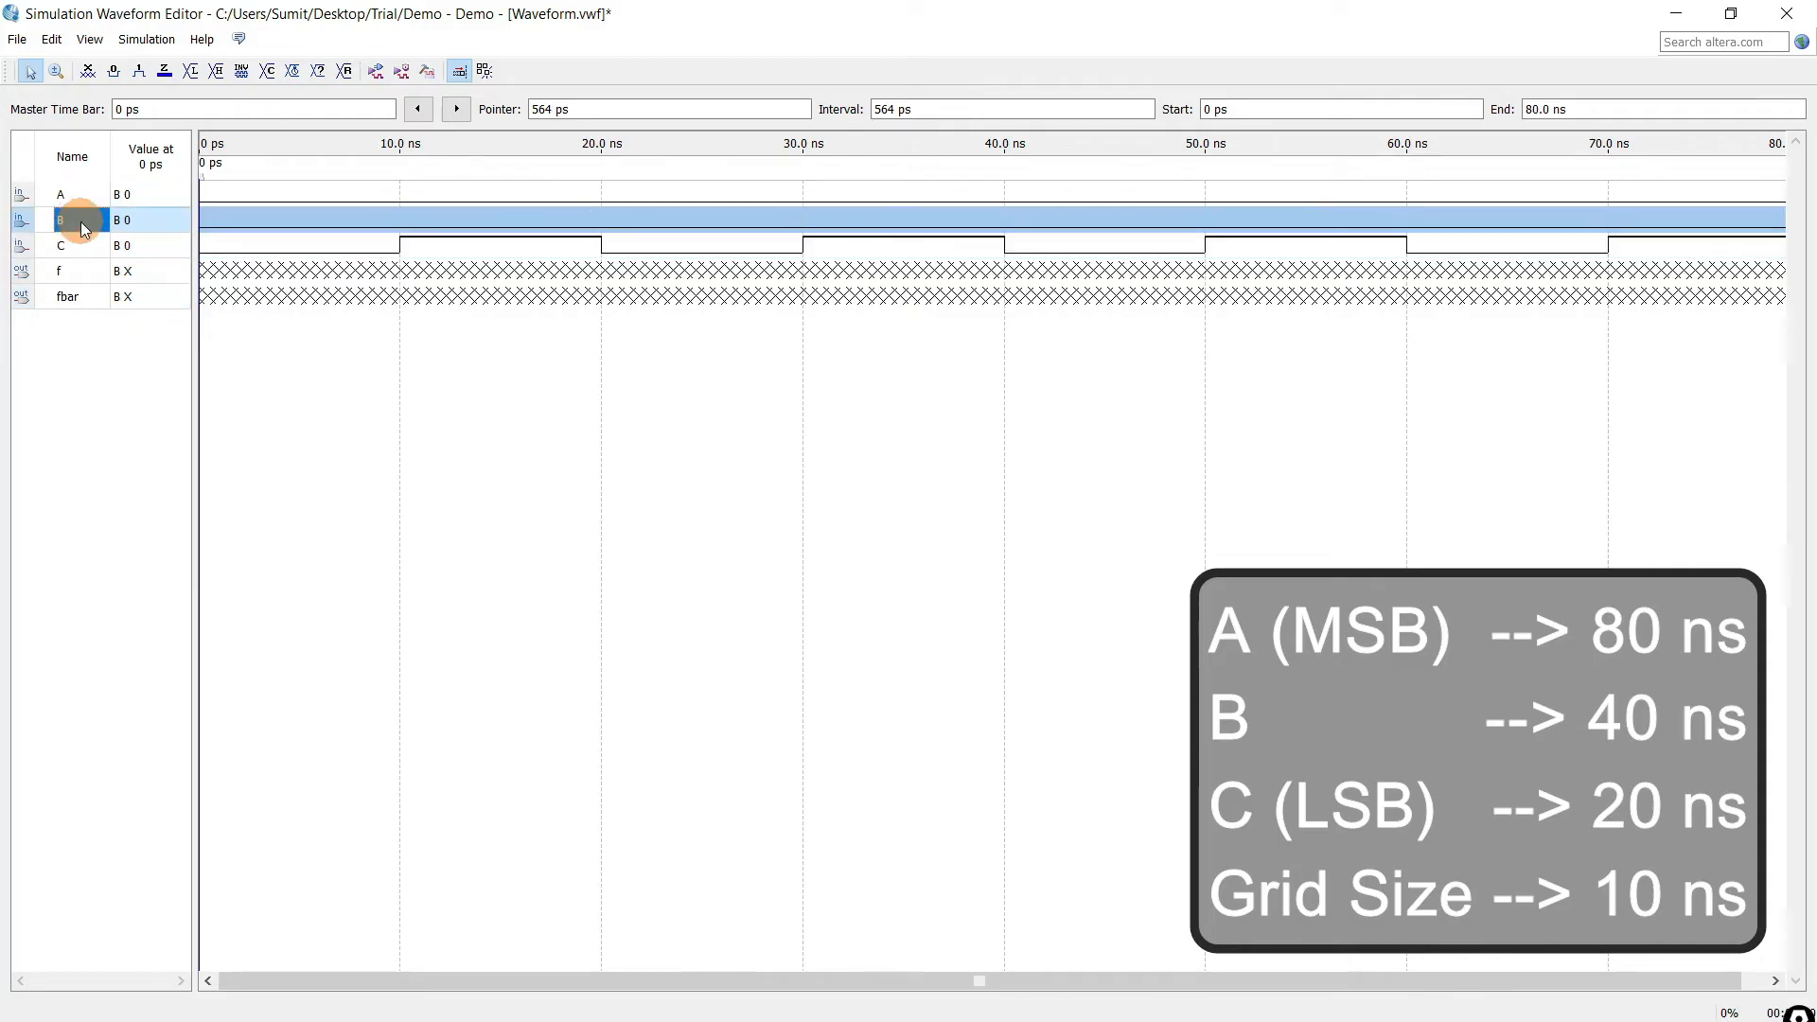
pyautogui.click(295, 71)
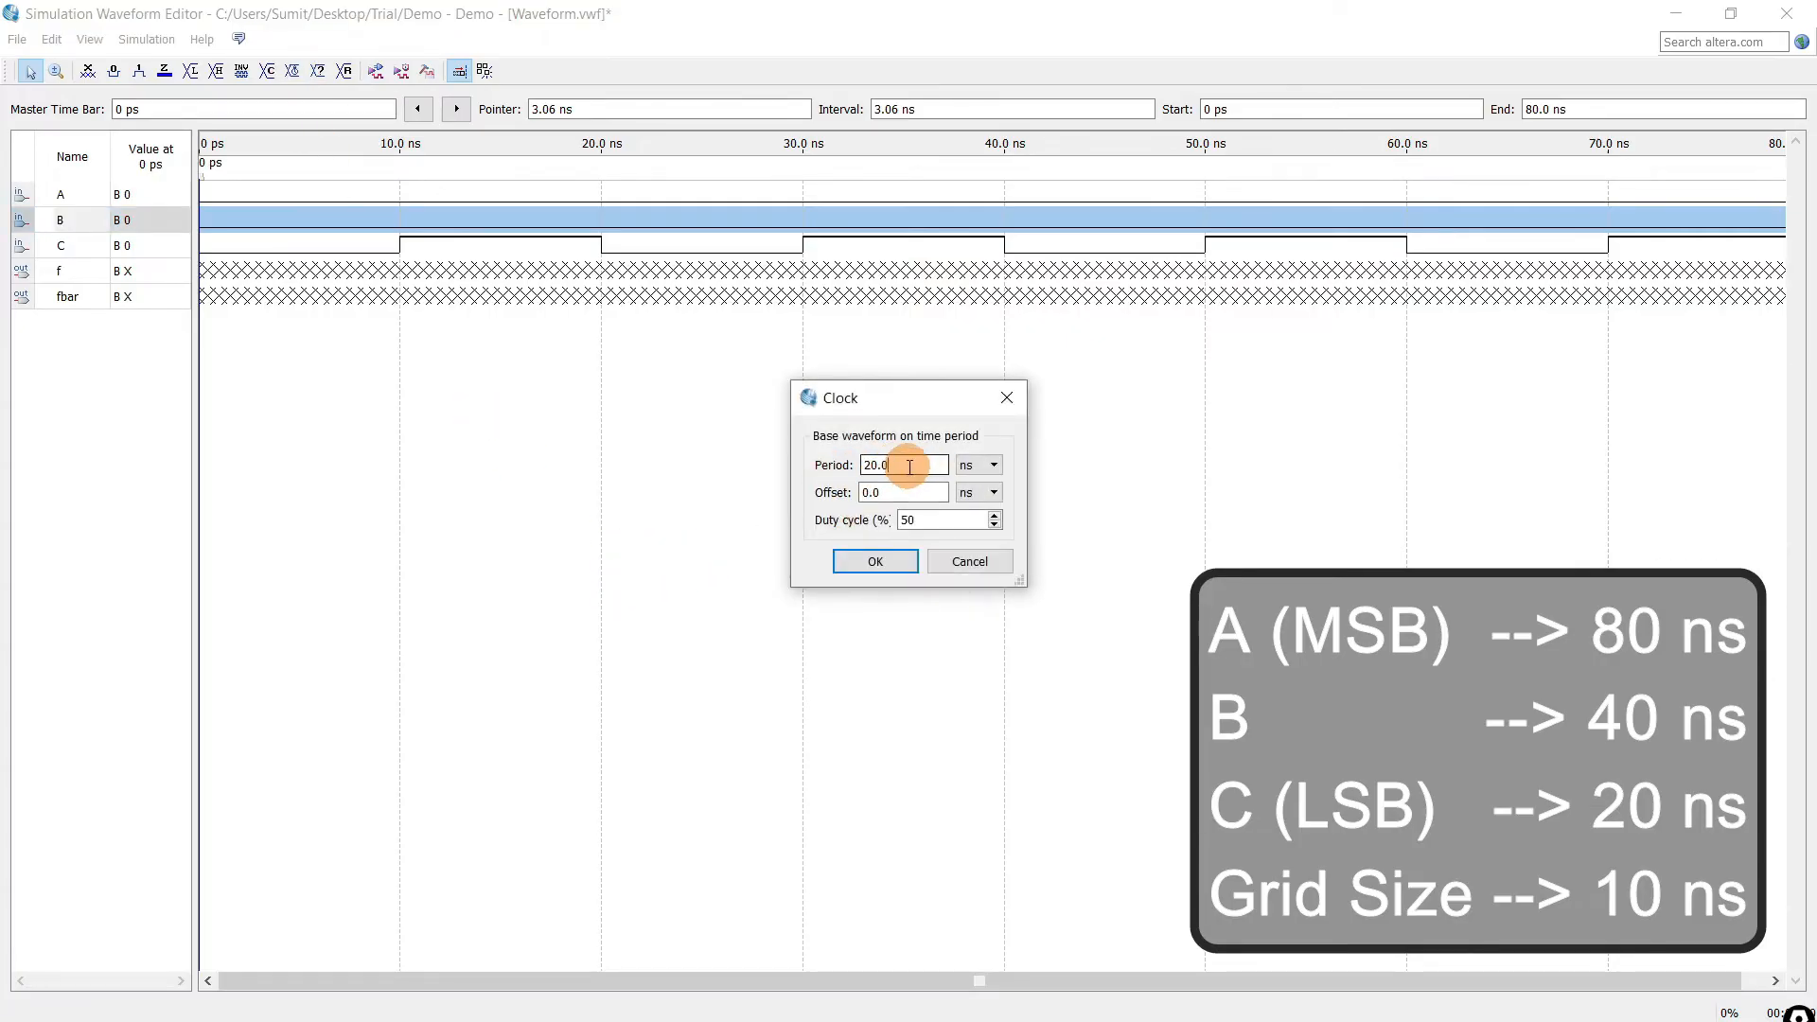
pyautogui.moveTo(909, 467); pyautogui.dragTo(859, 466)
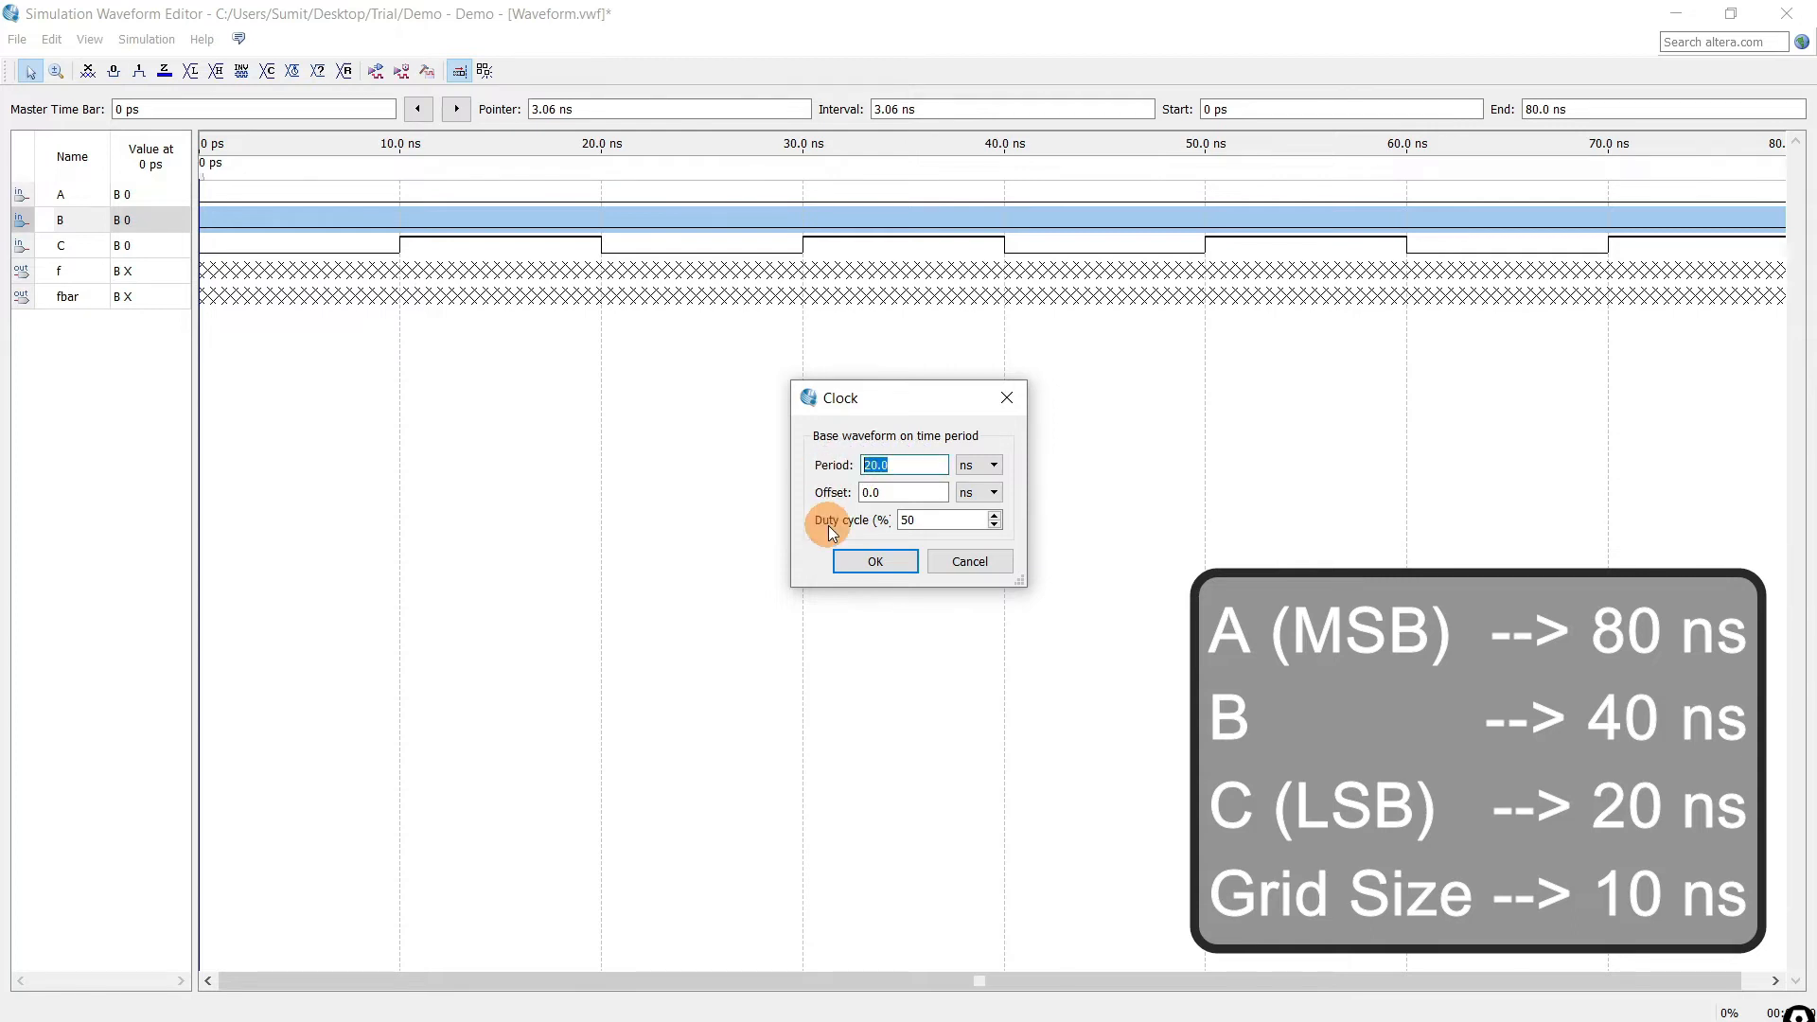
pyautogui.write('40')
pyautogui.click(878, 562)
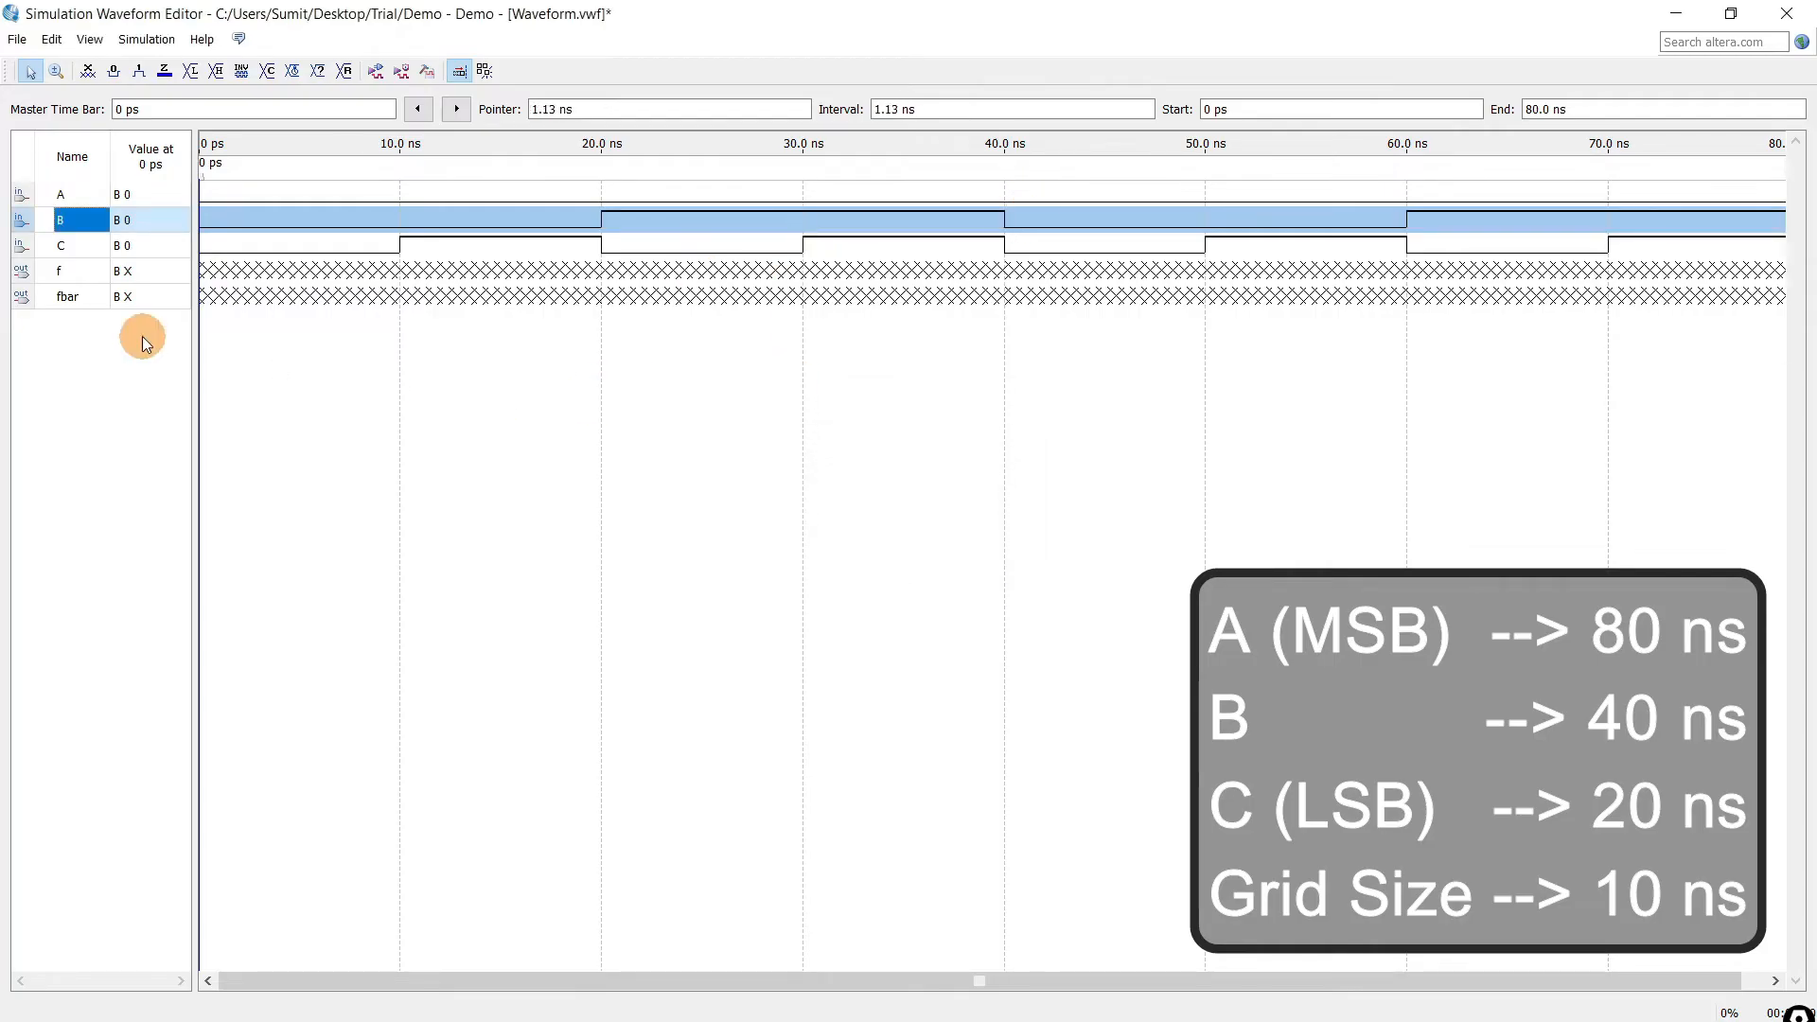
# Overwrite input A with a clock of 80 ns period, keeping 0.0 ns offset and 50% duty cycle.
pyautogui.click(72, 201)
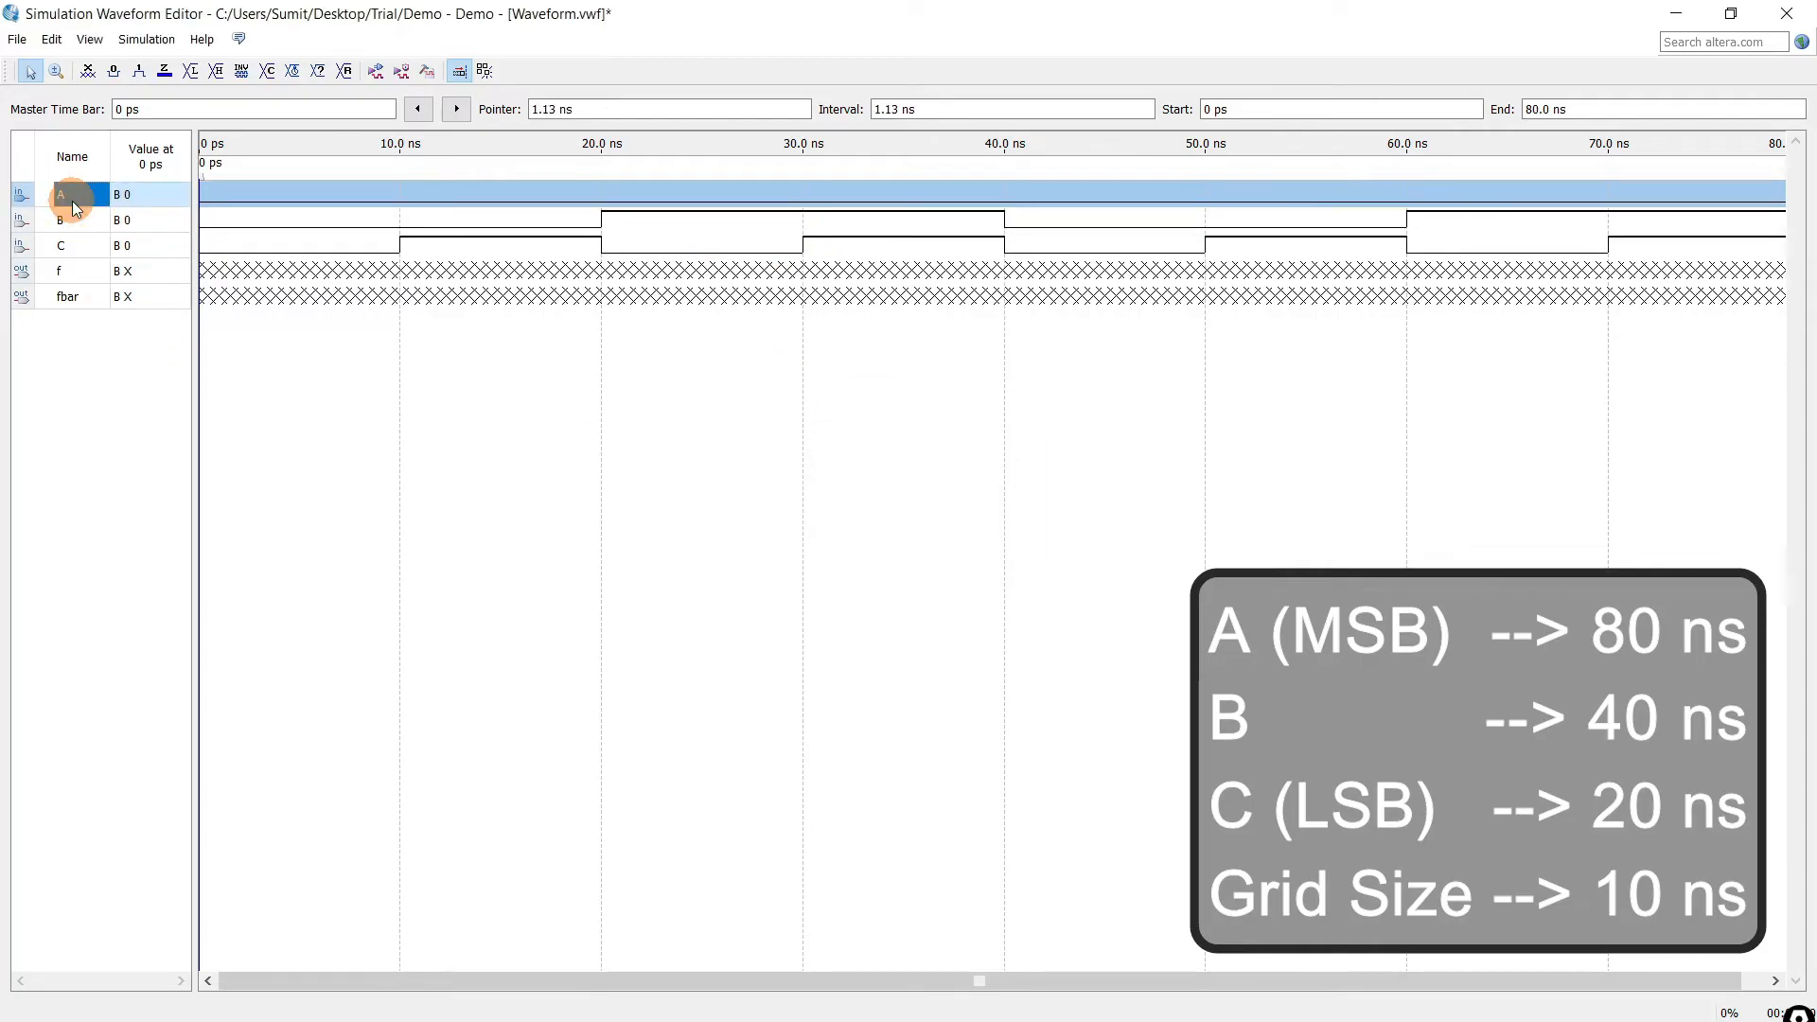
pyautogui.click(298, 71)
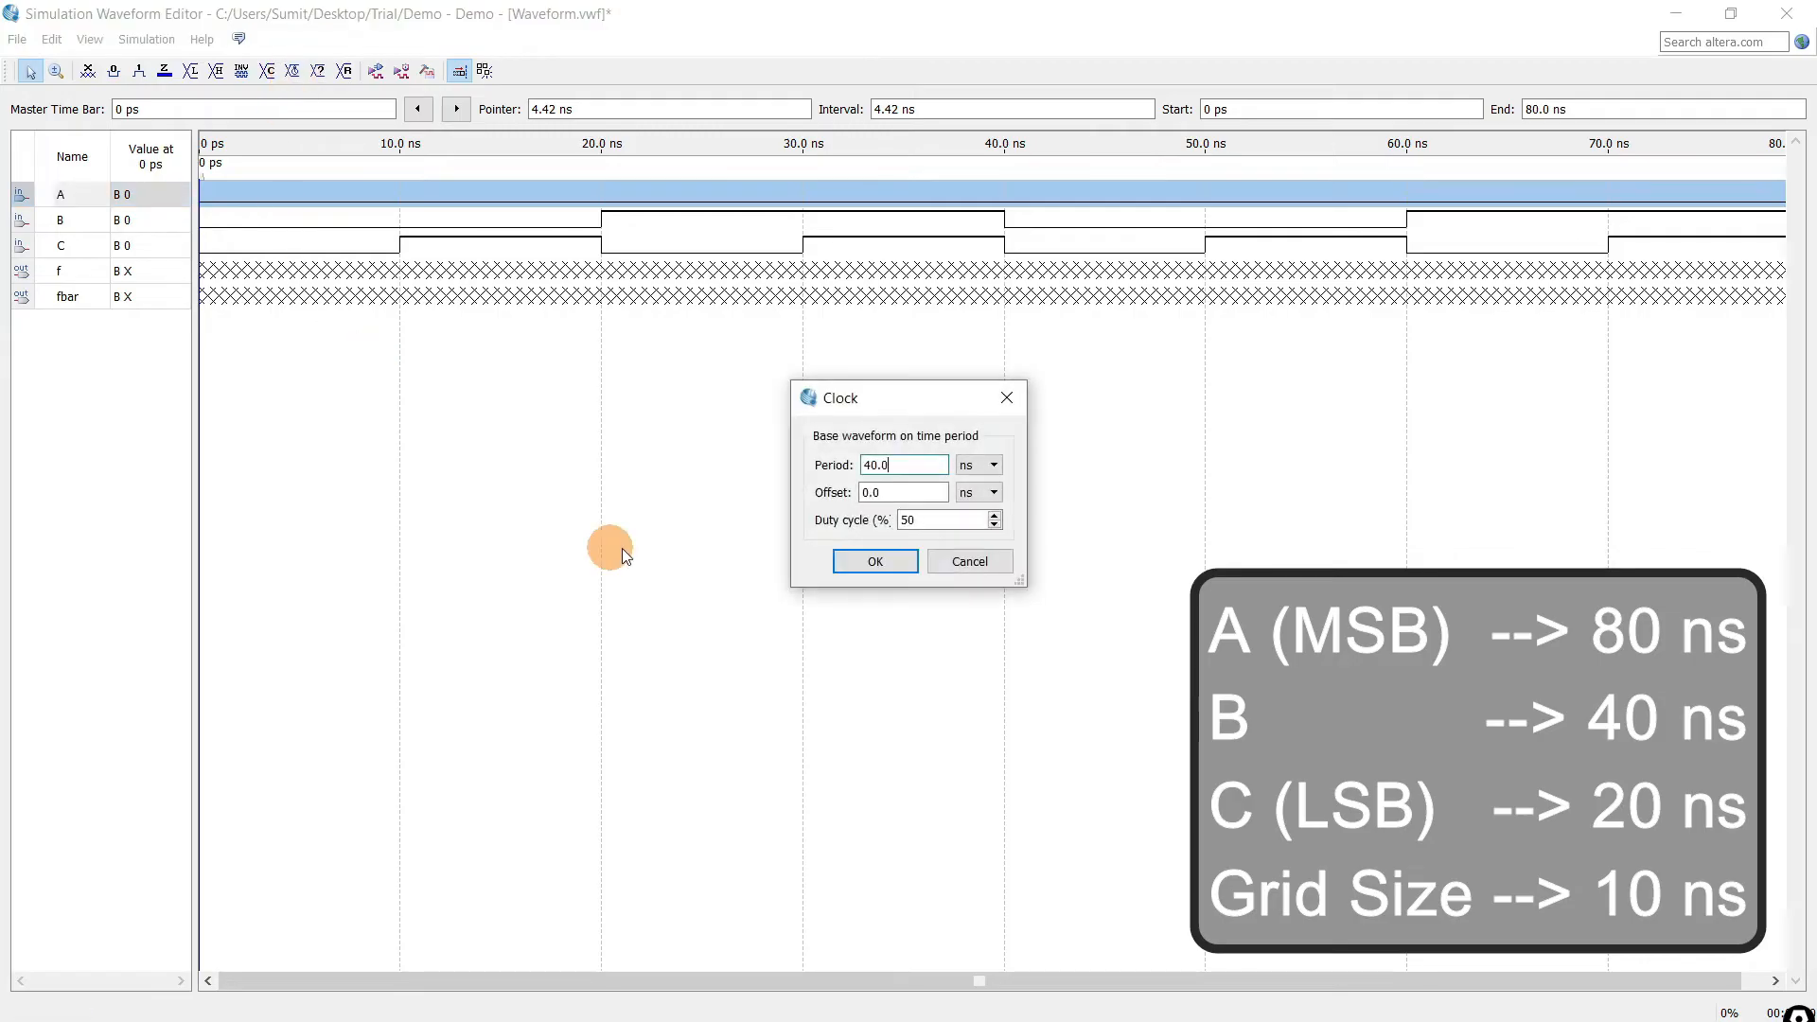
pyautogui.moveTo(864, 464)
pyautogui.mouseDown()
pyautogui.moveTo(916, 462)
pyautogui.moveTo(896, 462)
pyautogui.mouseUp()
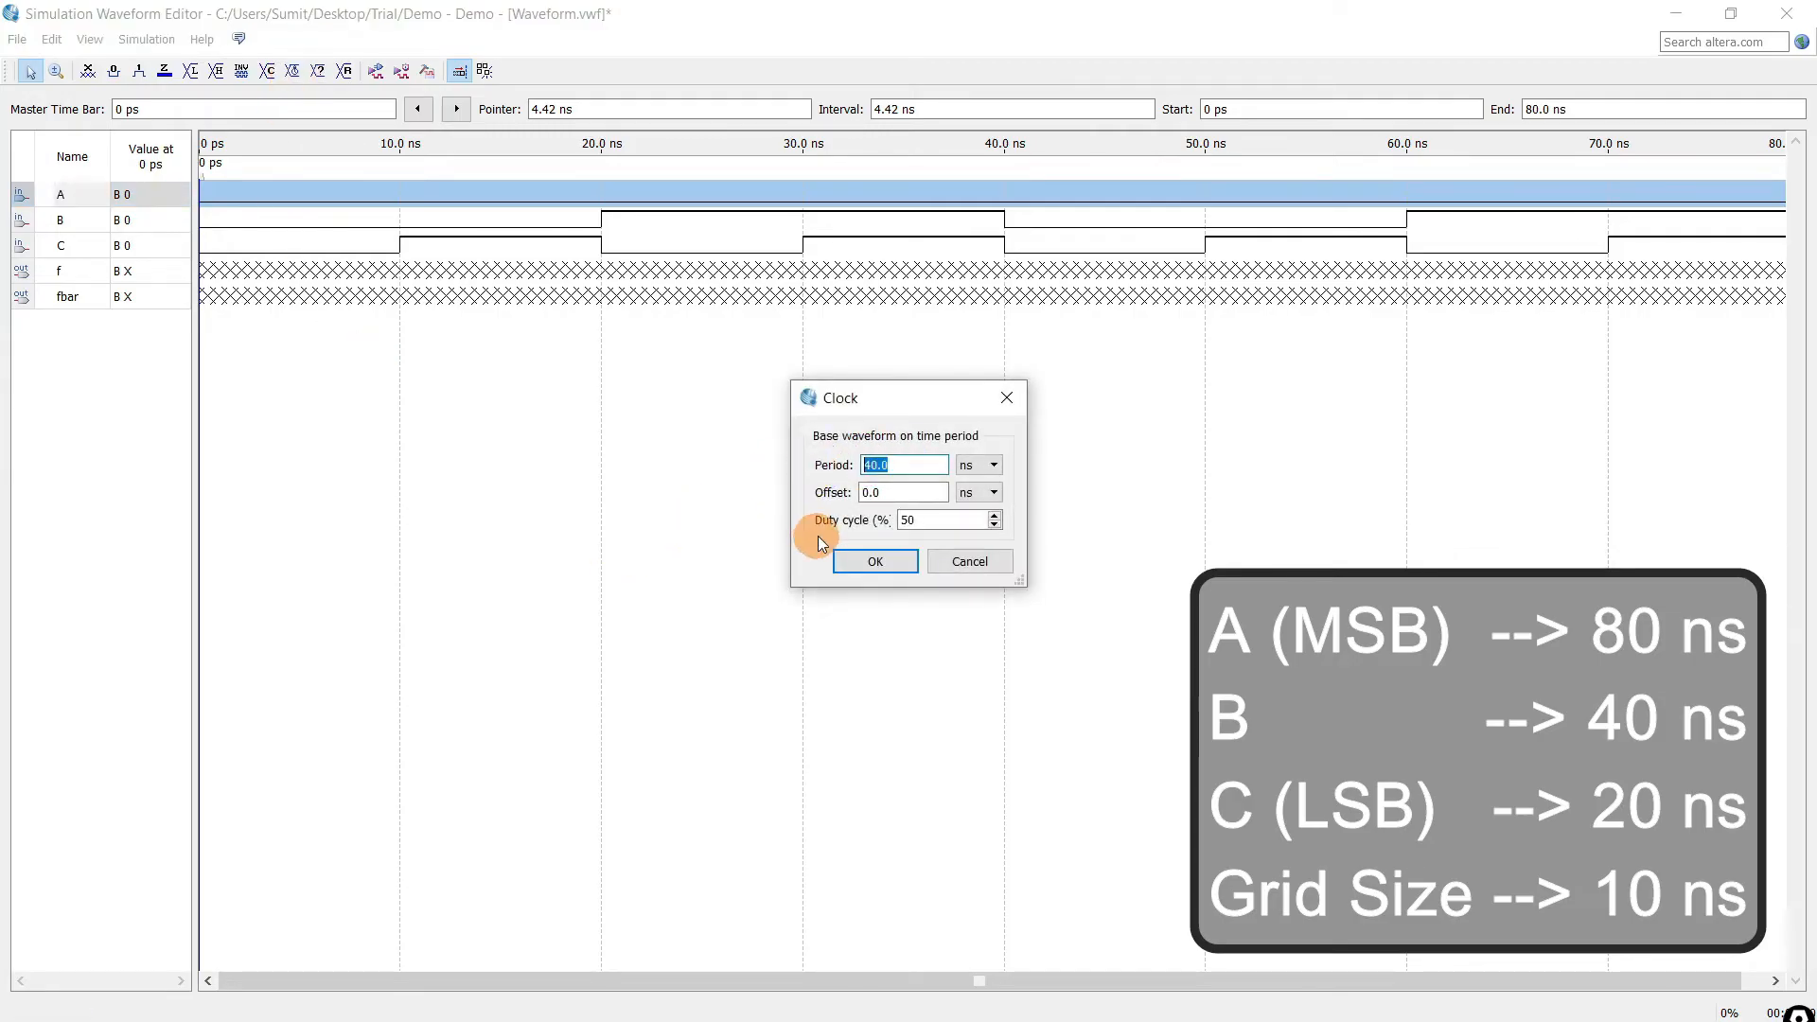
pyautogui.write('80')
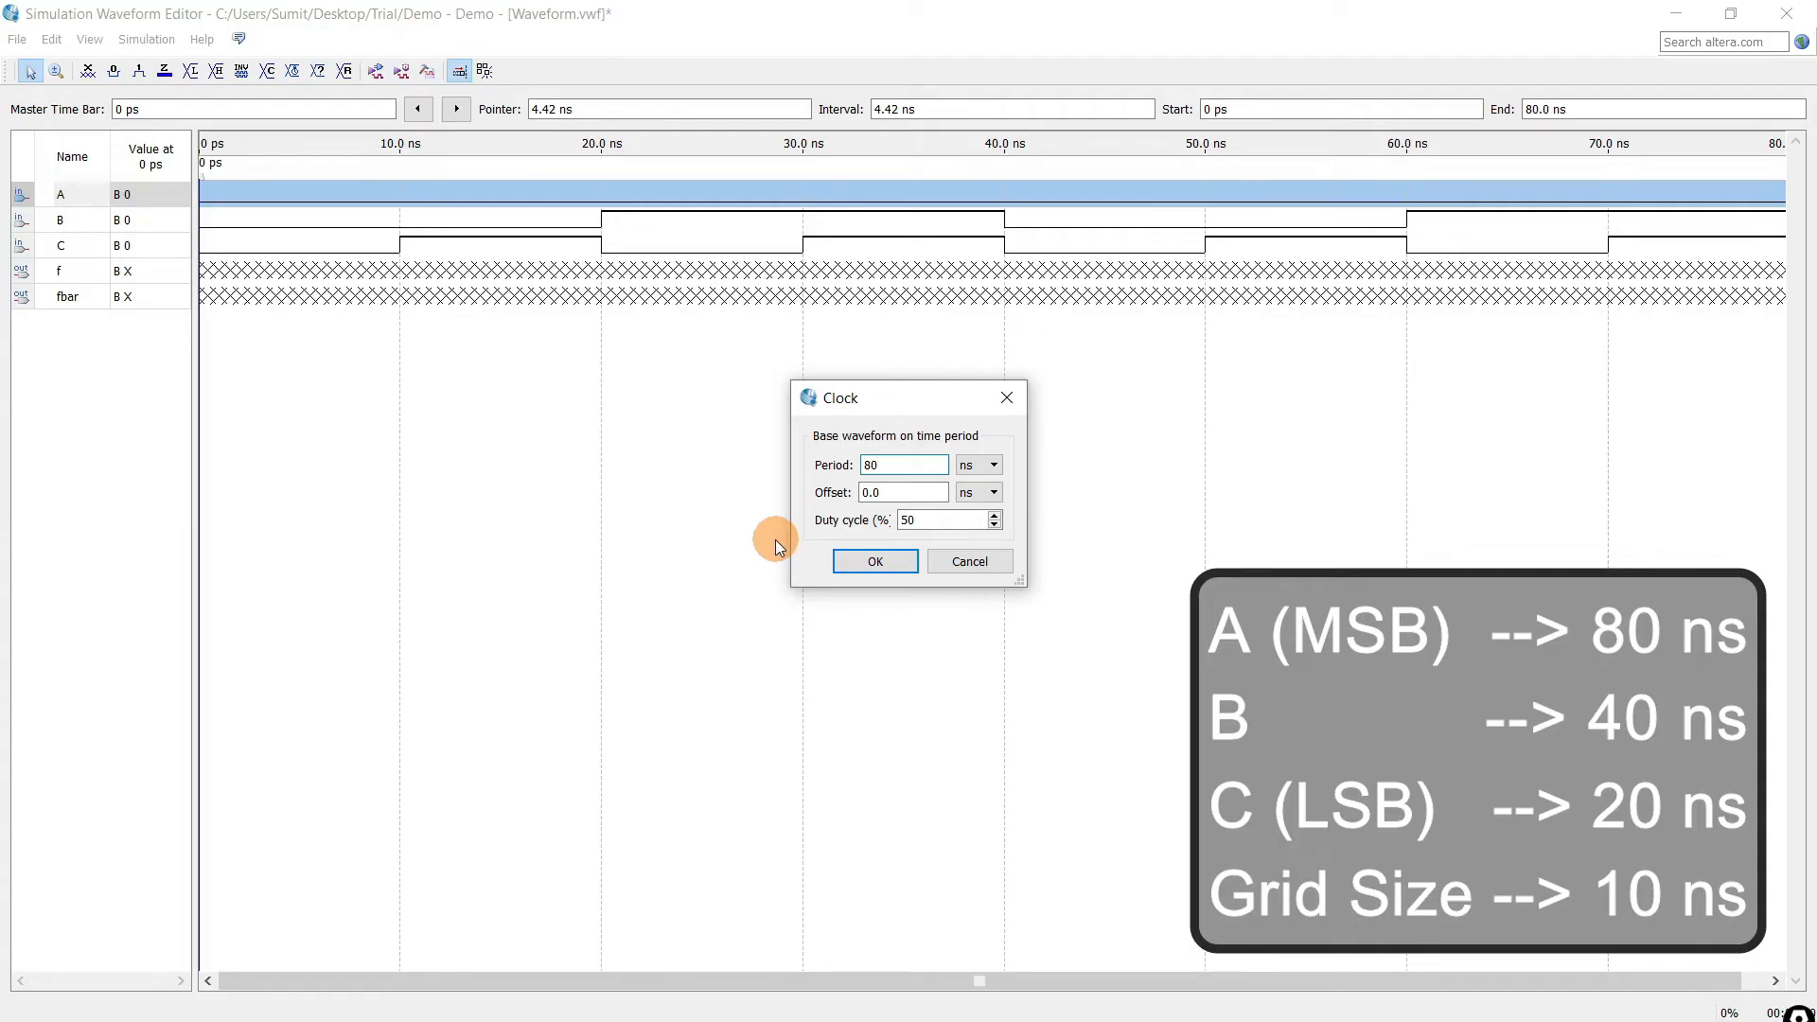
pyautogui.click(875, 562)
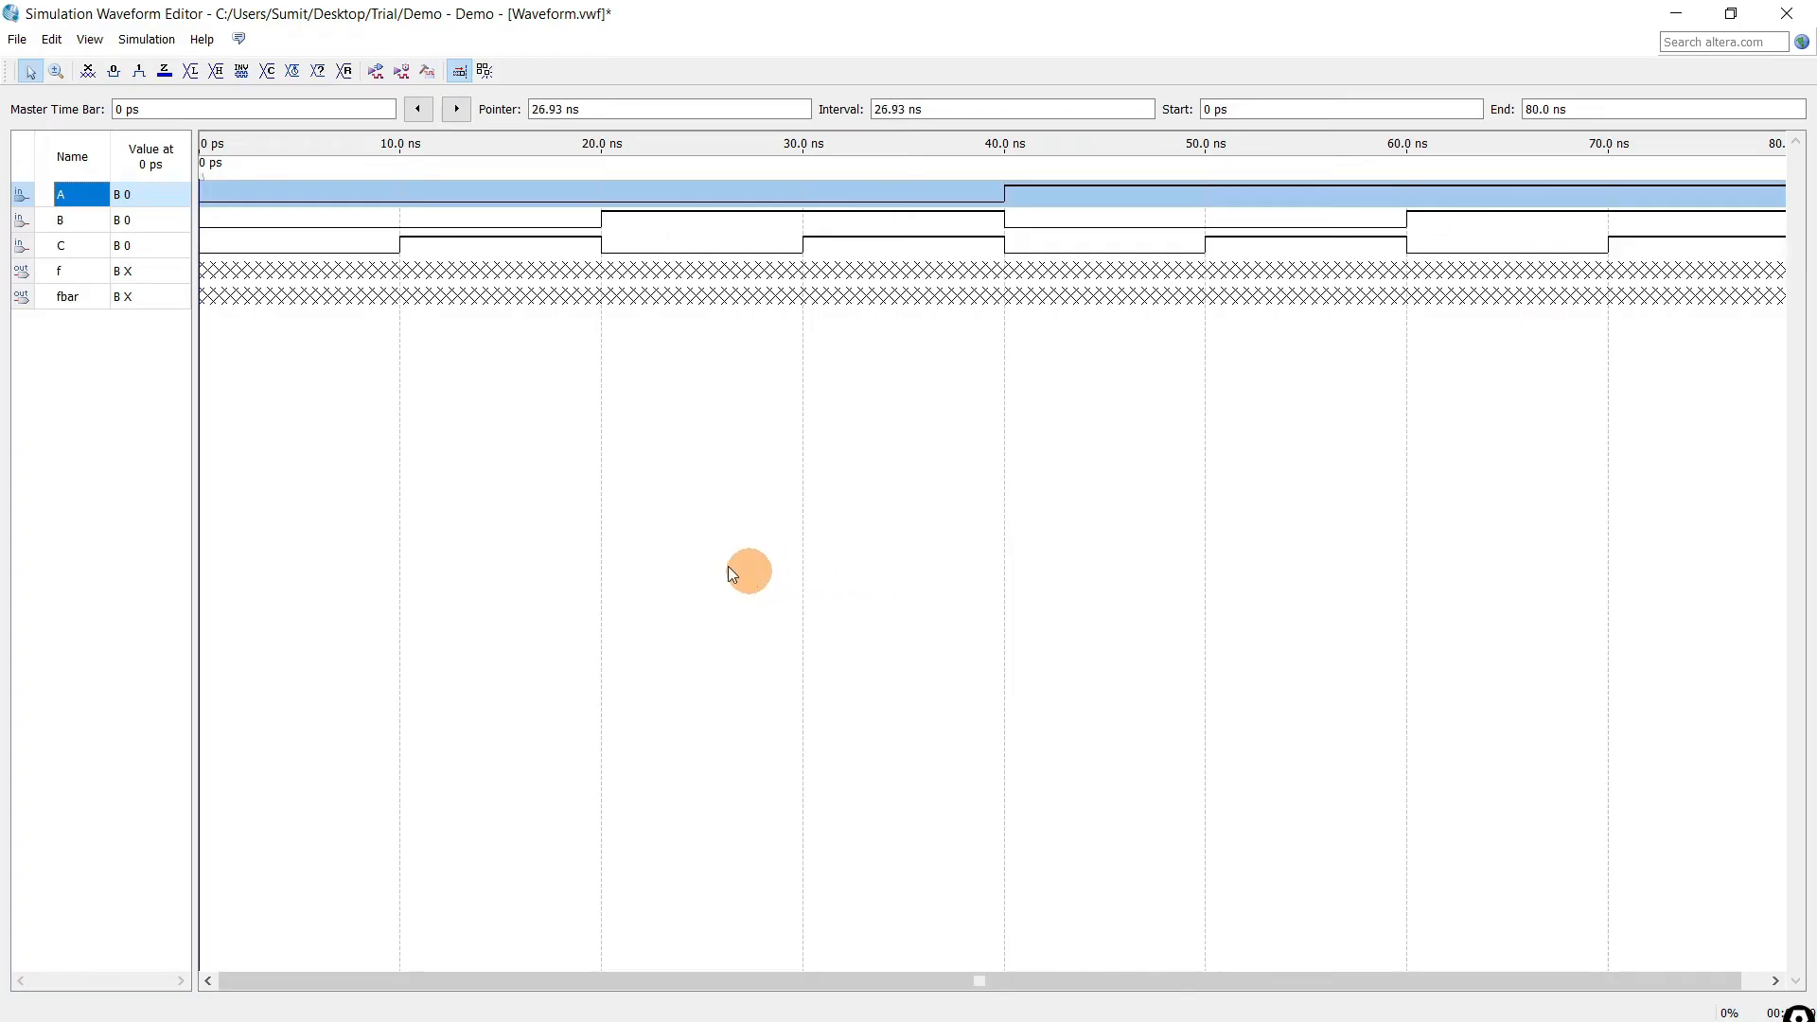
pyautogui.click(700, 547)
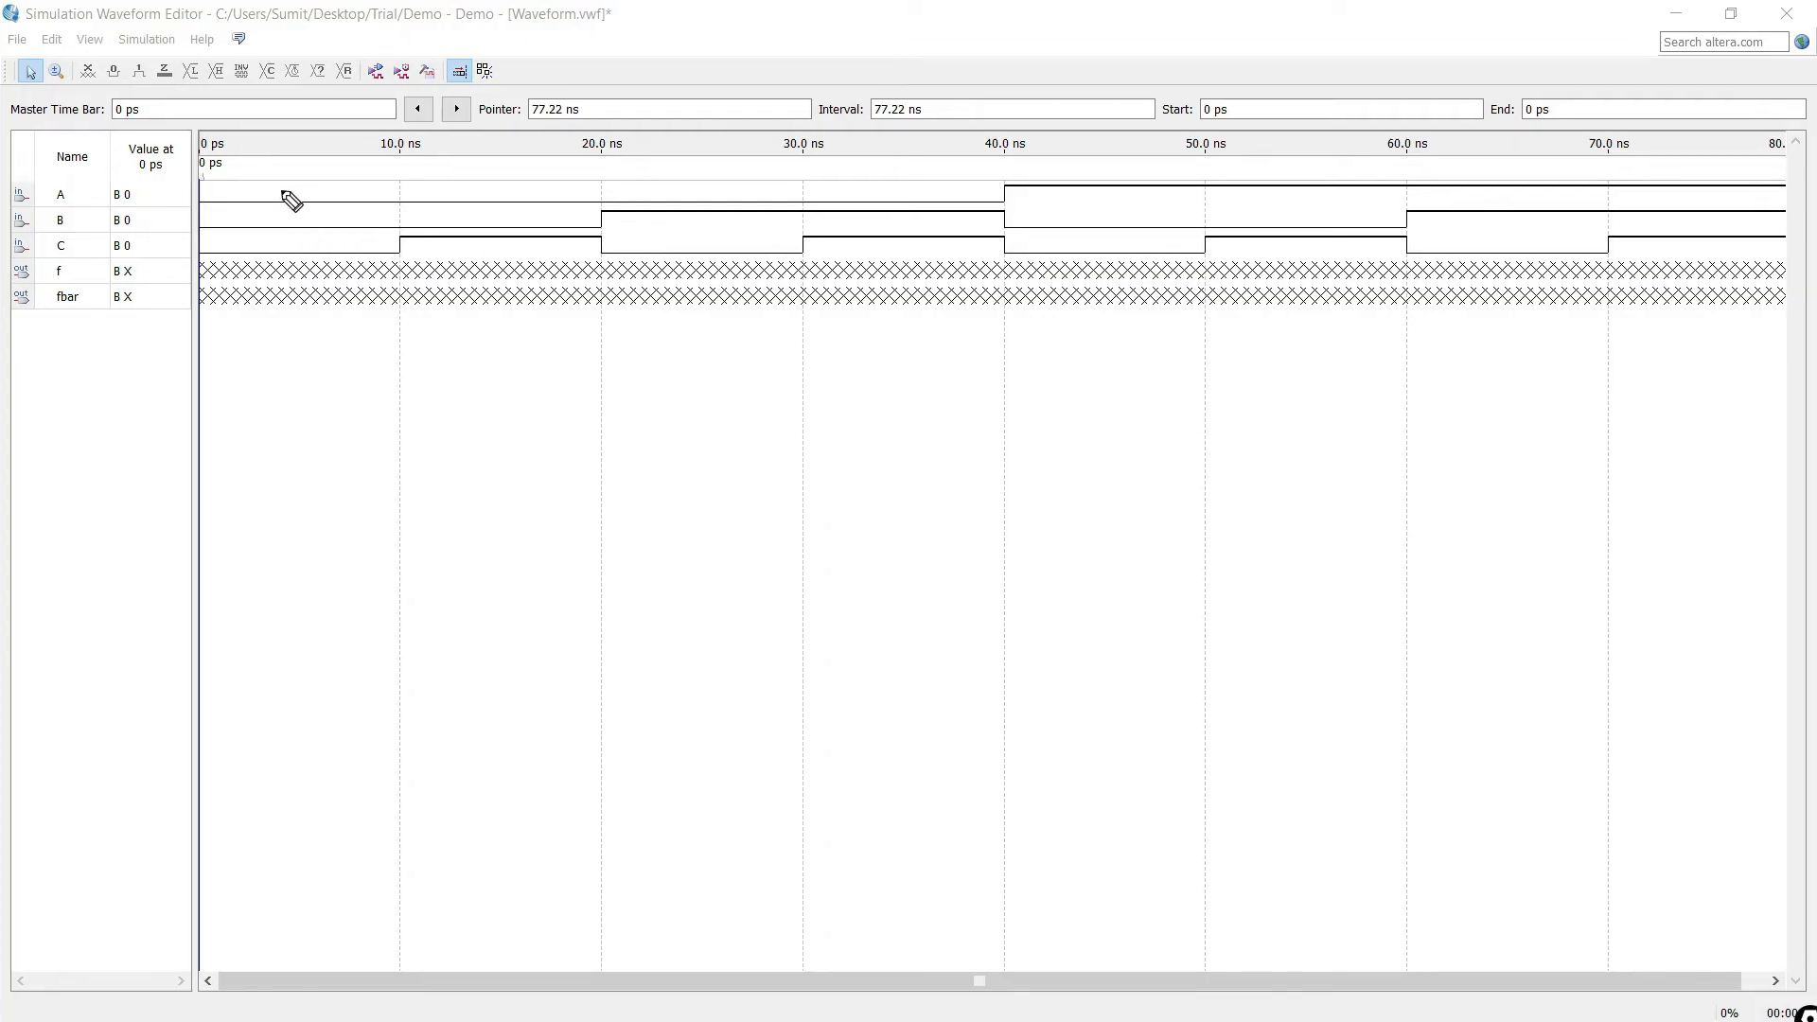
# Examine the logic levels of inputs A, B and C in each 10 ns interval of the waveform.
pyautogui.moveTo(285, 180); pyautogui.dragTo(292, 241)
pyautogui.moveTo(502, 186); pyautogui.dragTo(512, 252)
pyautogui.moveTo(691, 185); pyautogui.dragTo(708, 238)
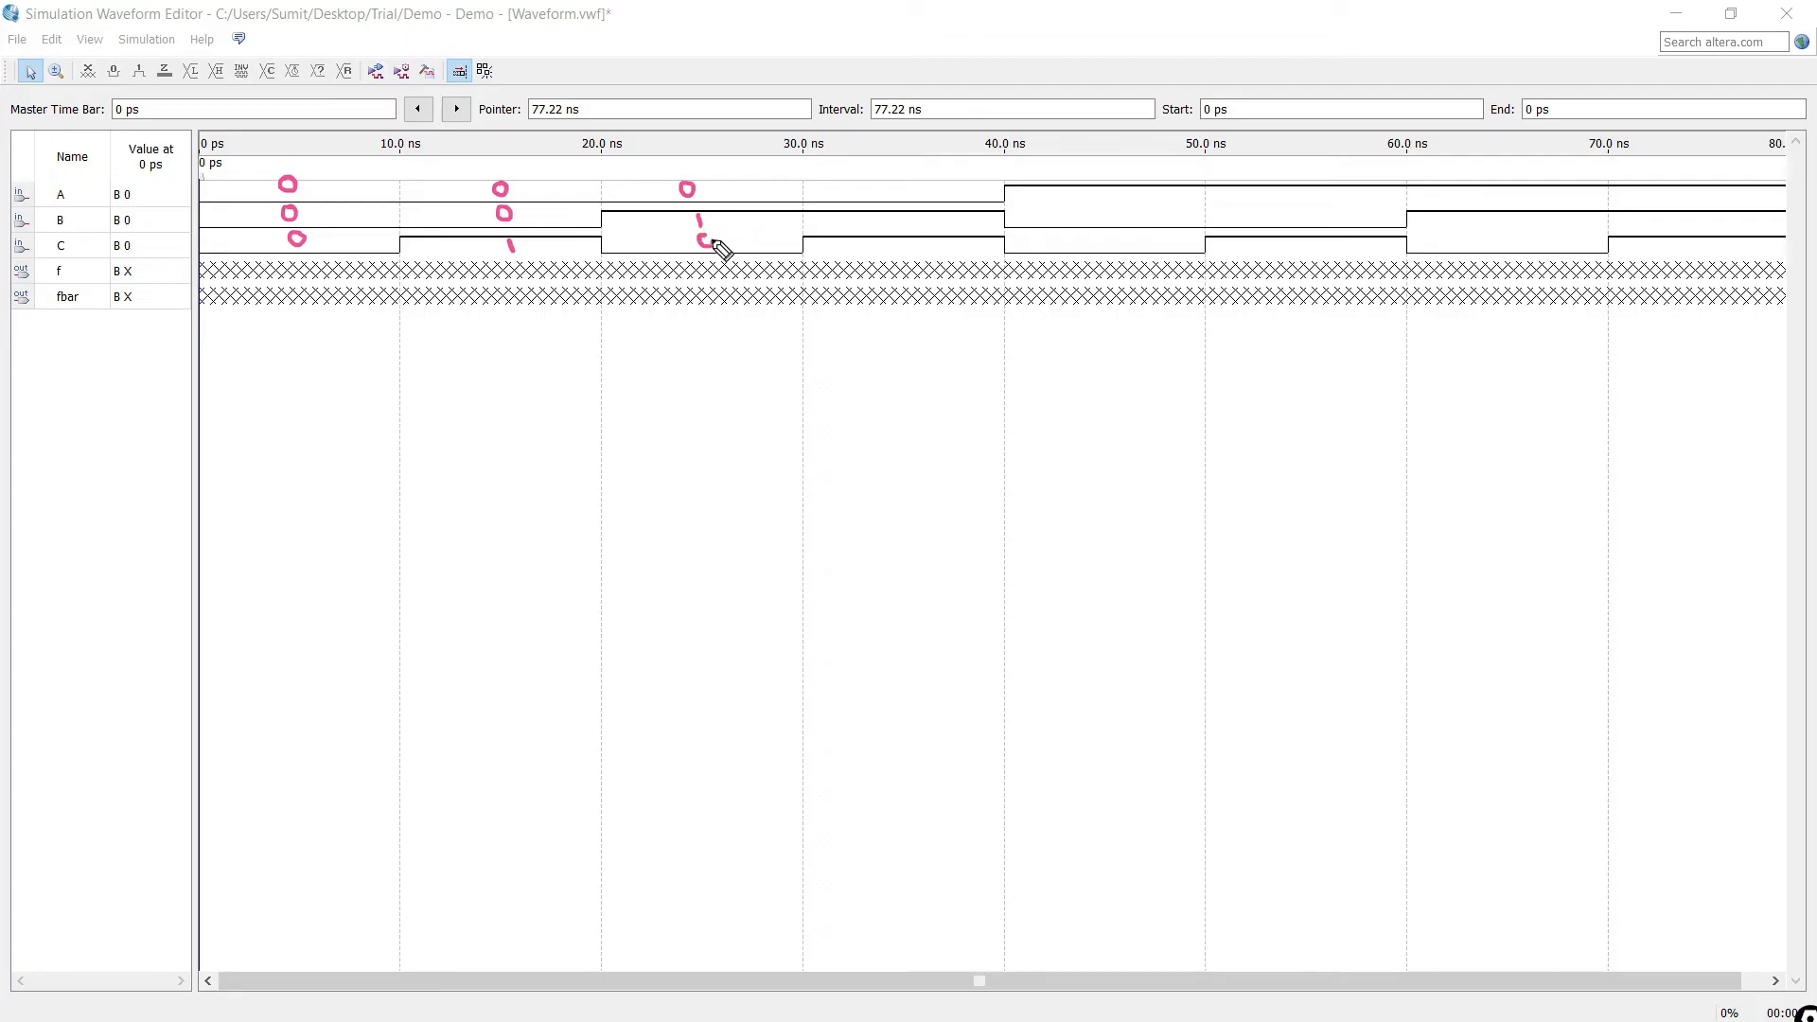
pyautogui.moveTo(886, 191); pyautogui.dragTo(891, 186)
pyautogui.moveTo(895, 216); pyautogui.dragTo(907, 251)
pyautogui.moveTo(1087, 190); pyautogui.dragTo(1108, 239)
pyautogui.moveTo(1299, 191); pyautogui.dragTo(1319, 253)
pyautogui.moveTo(1487, 191); pyautogui.dragTo(1504, 243)
pyautogui.moveTo(1698, 190); pyautogui.dragTo(1701, 255)
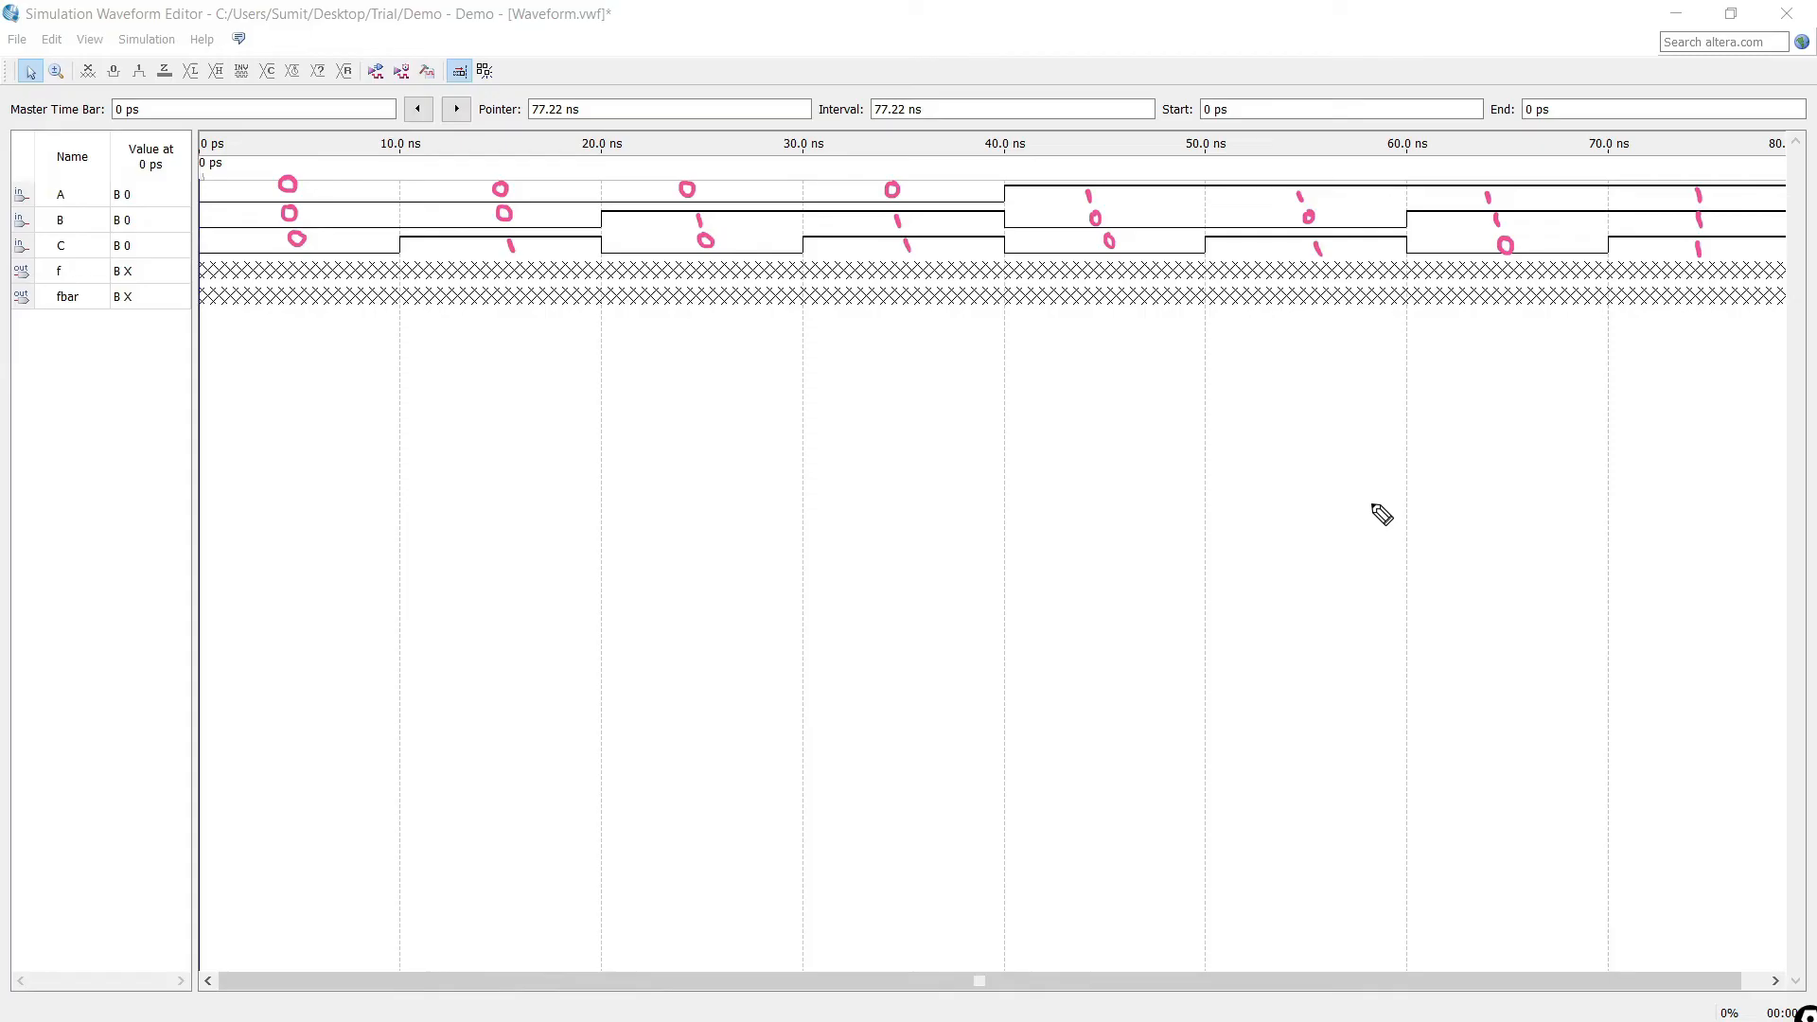
pyautogui.press('Escape')
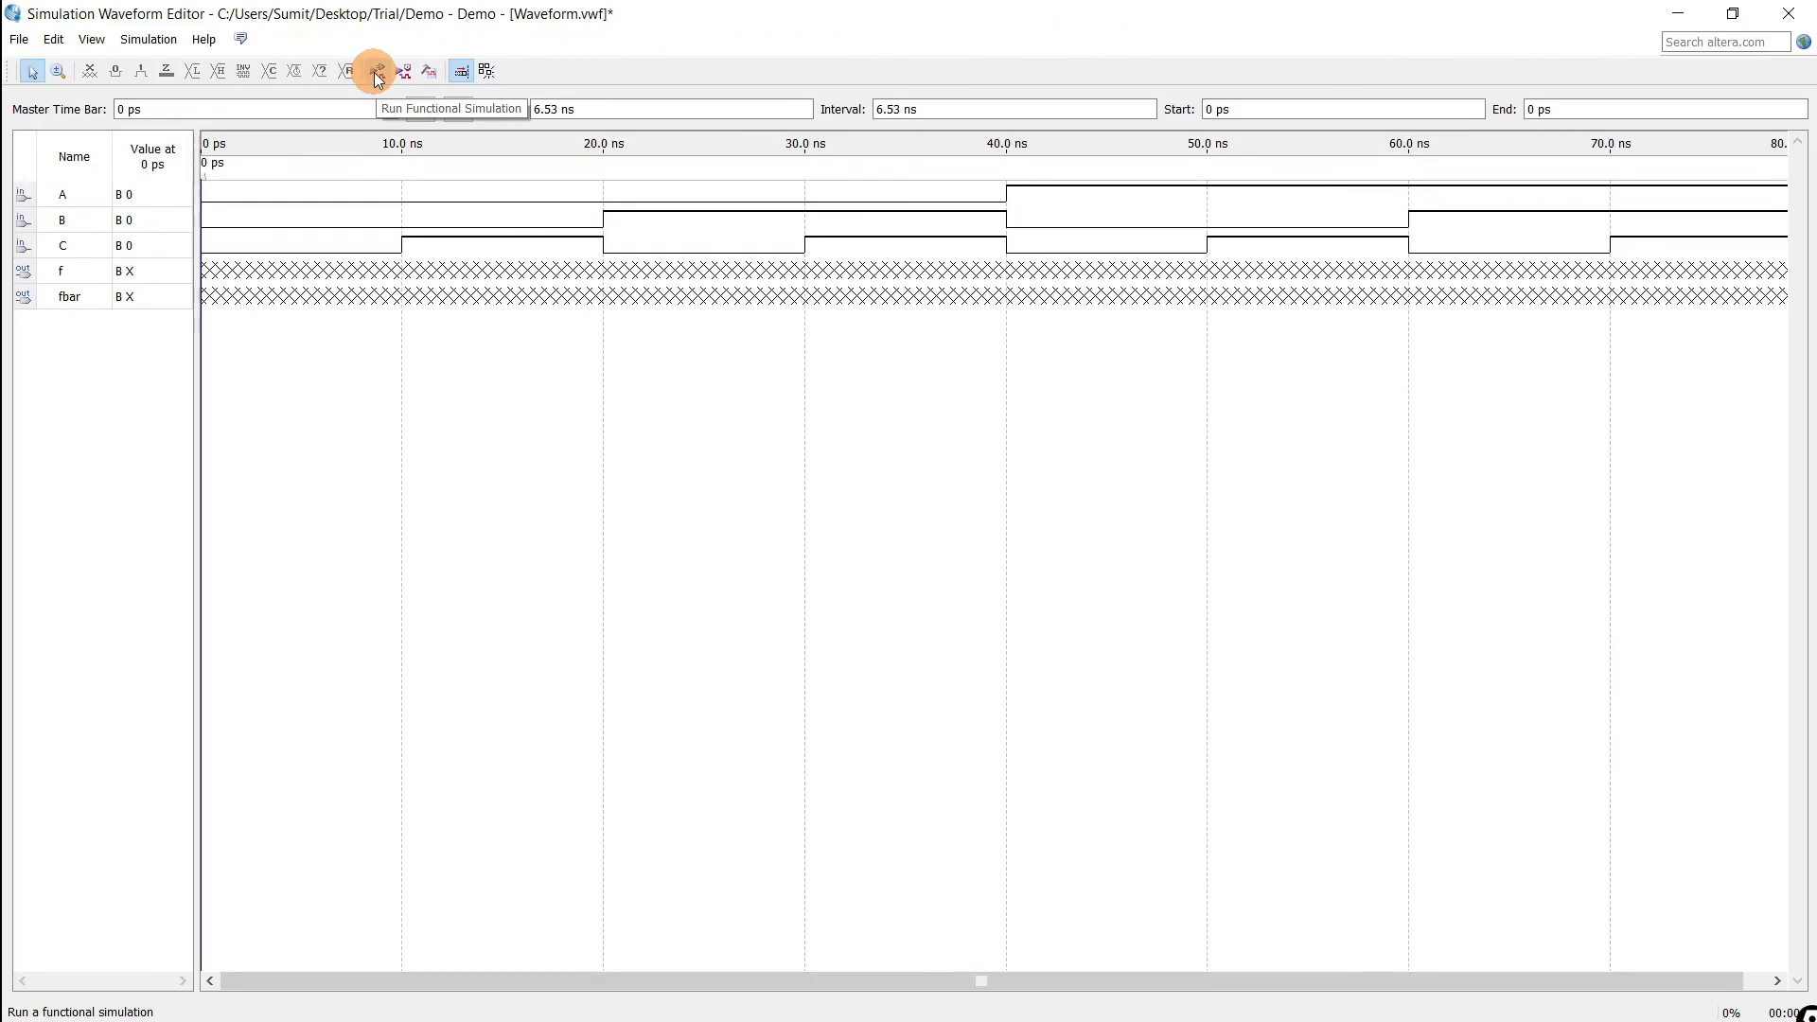
# Run a functional simulation, saving the changes to Waveform.vwf, and maximize the simulation result window.
pyautogui.click(377, 73)
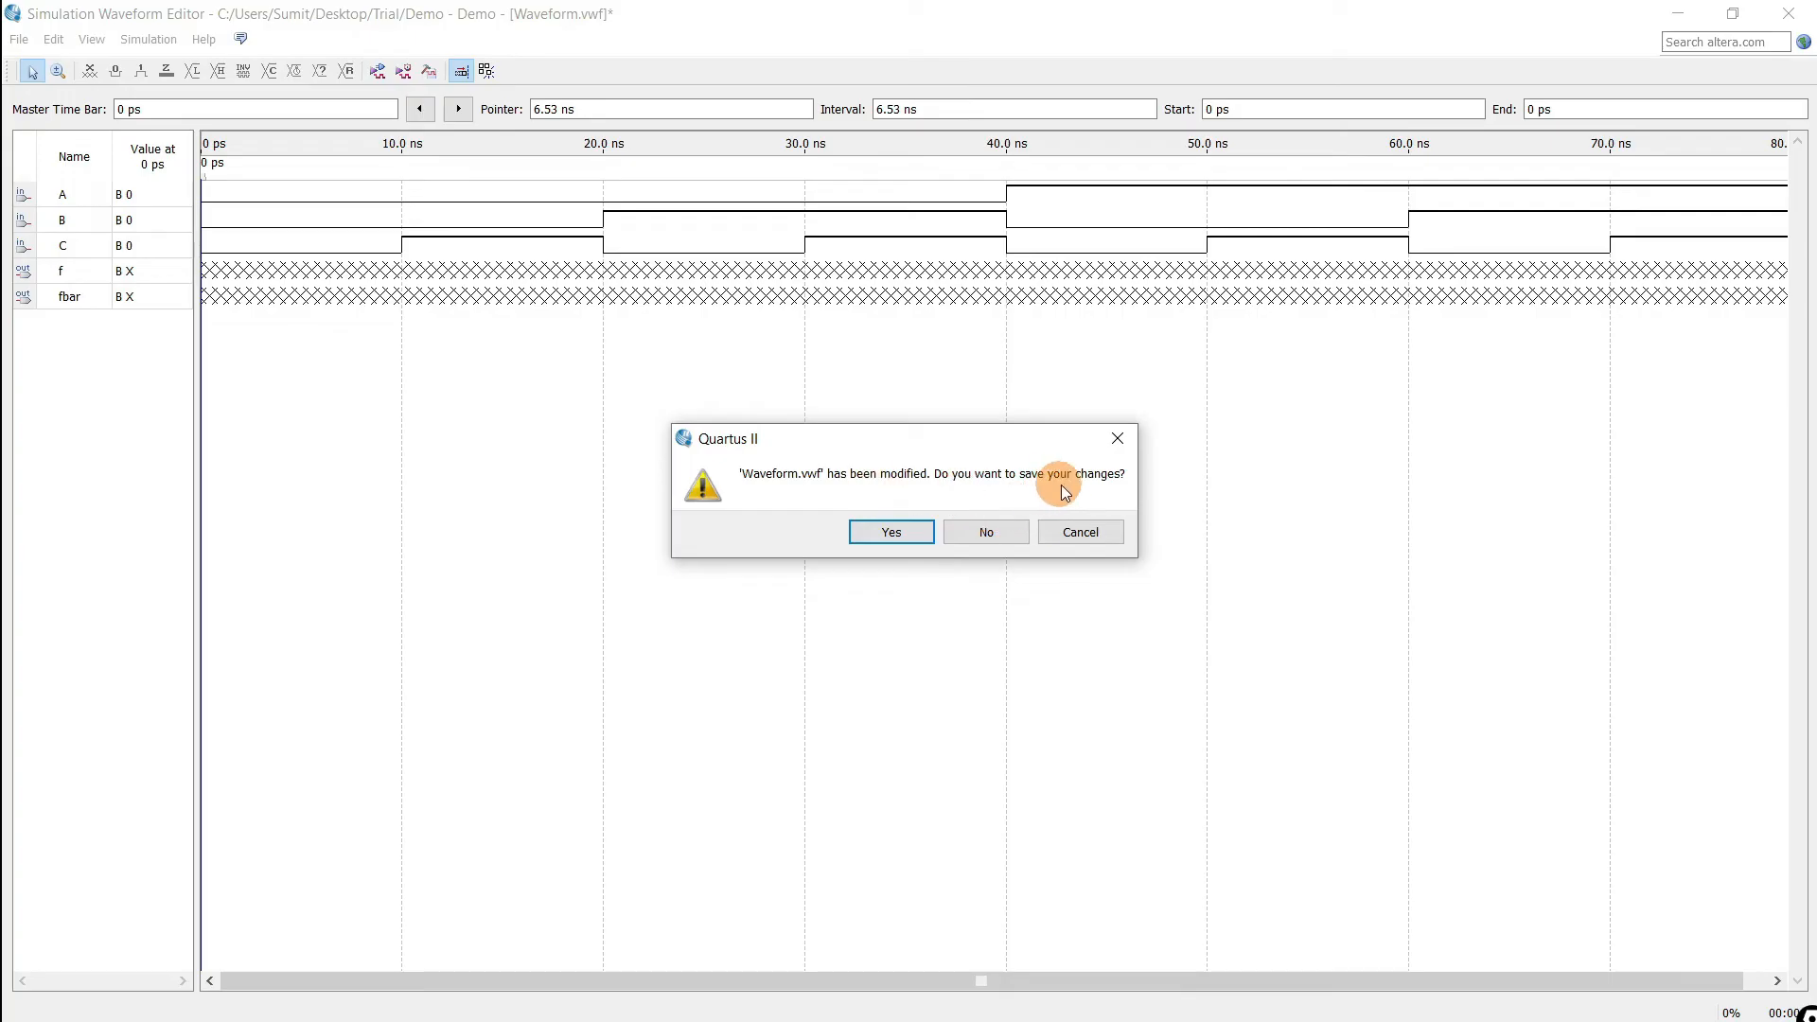
pyautogui.click(894, 532)
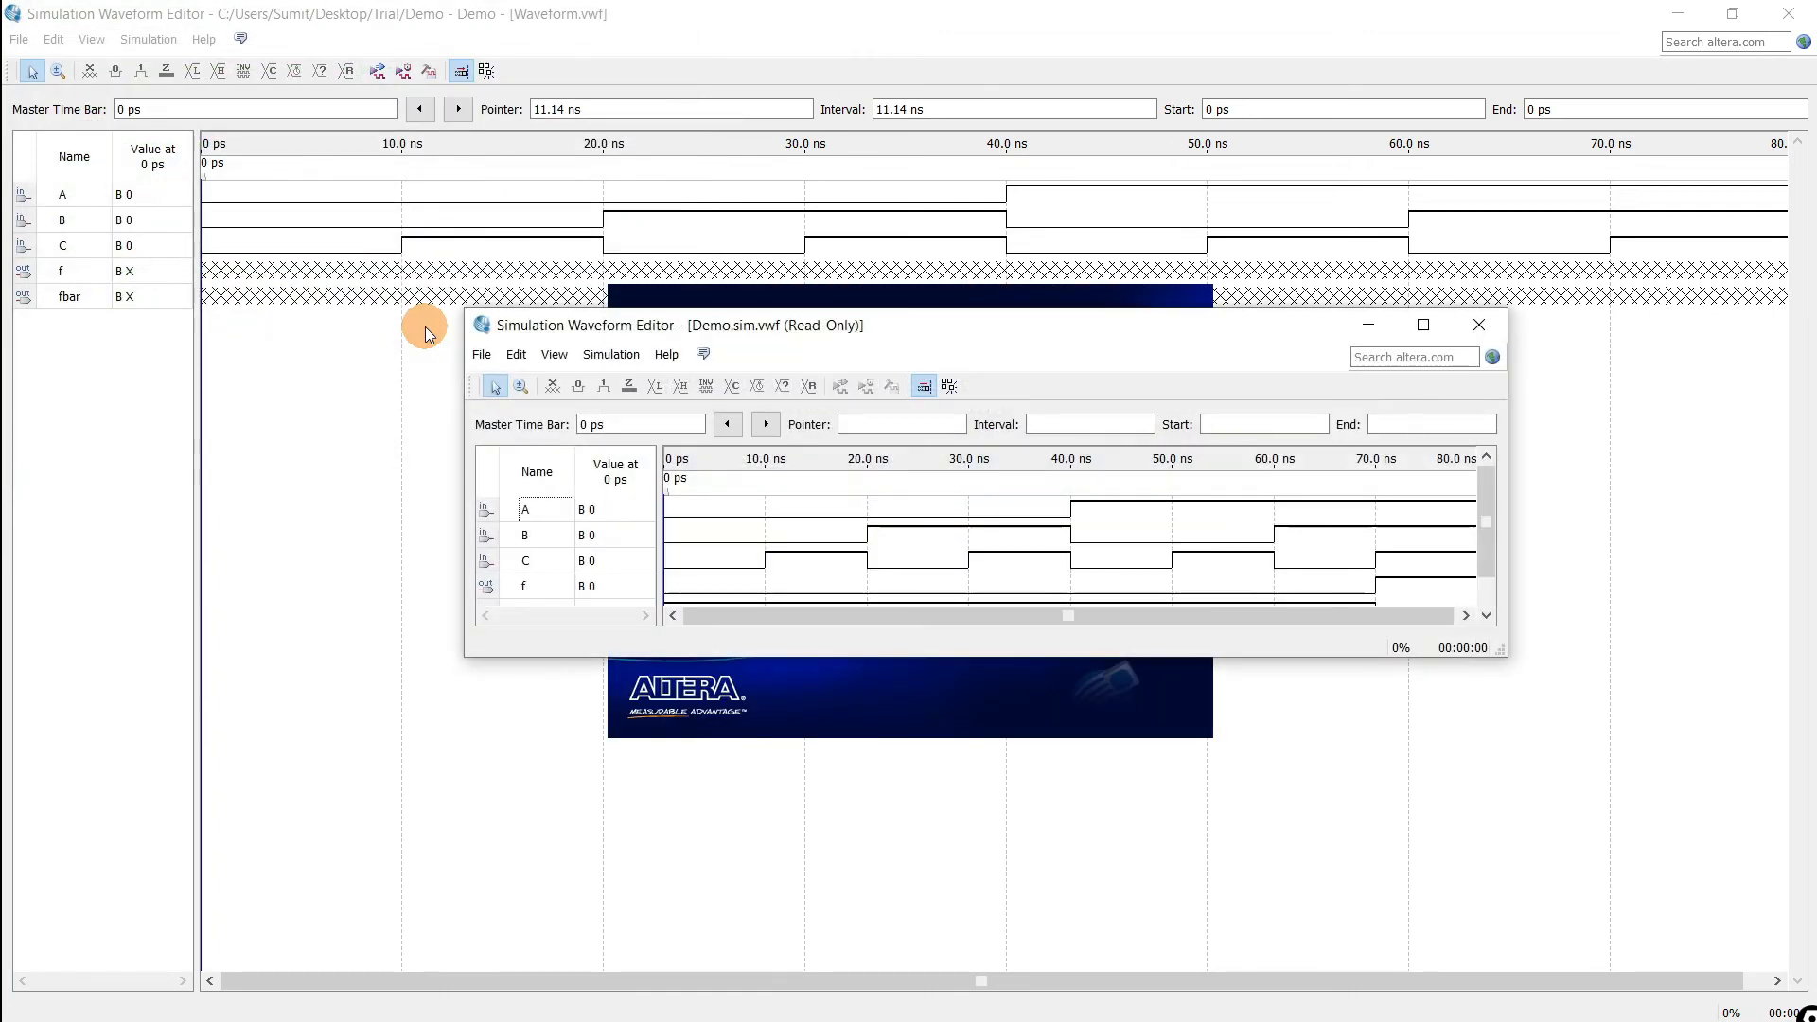
pyautogui.click(1423, 323)
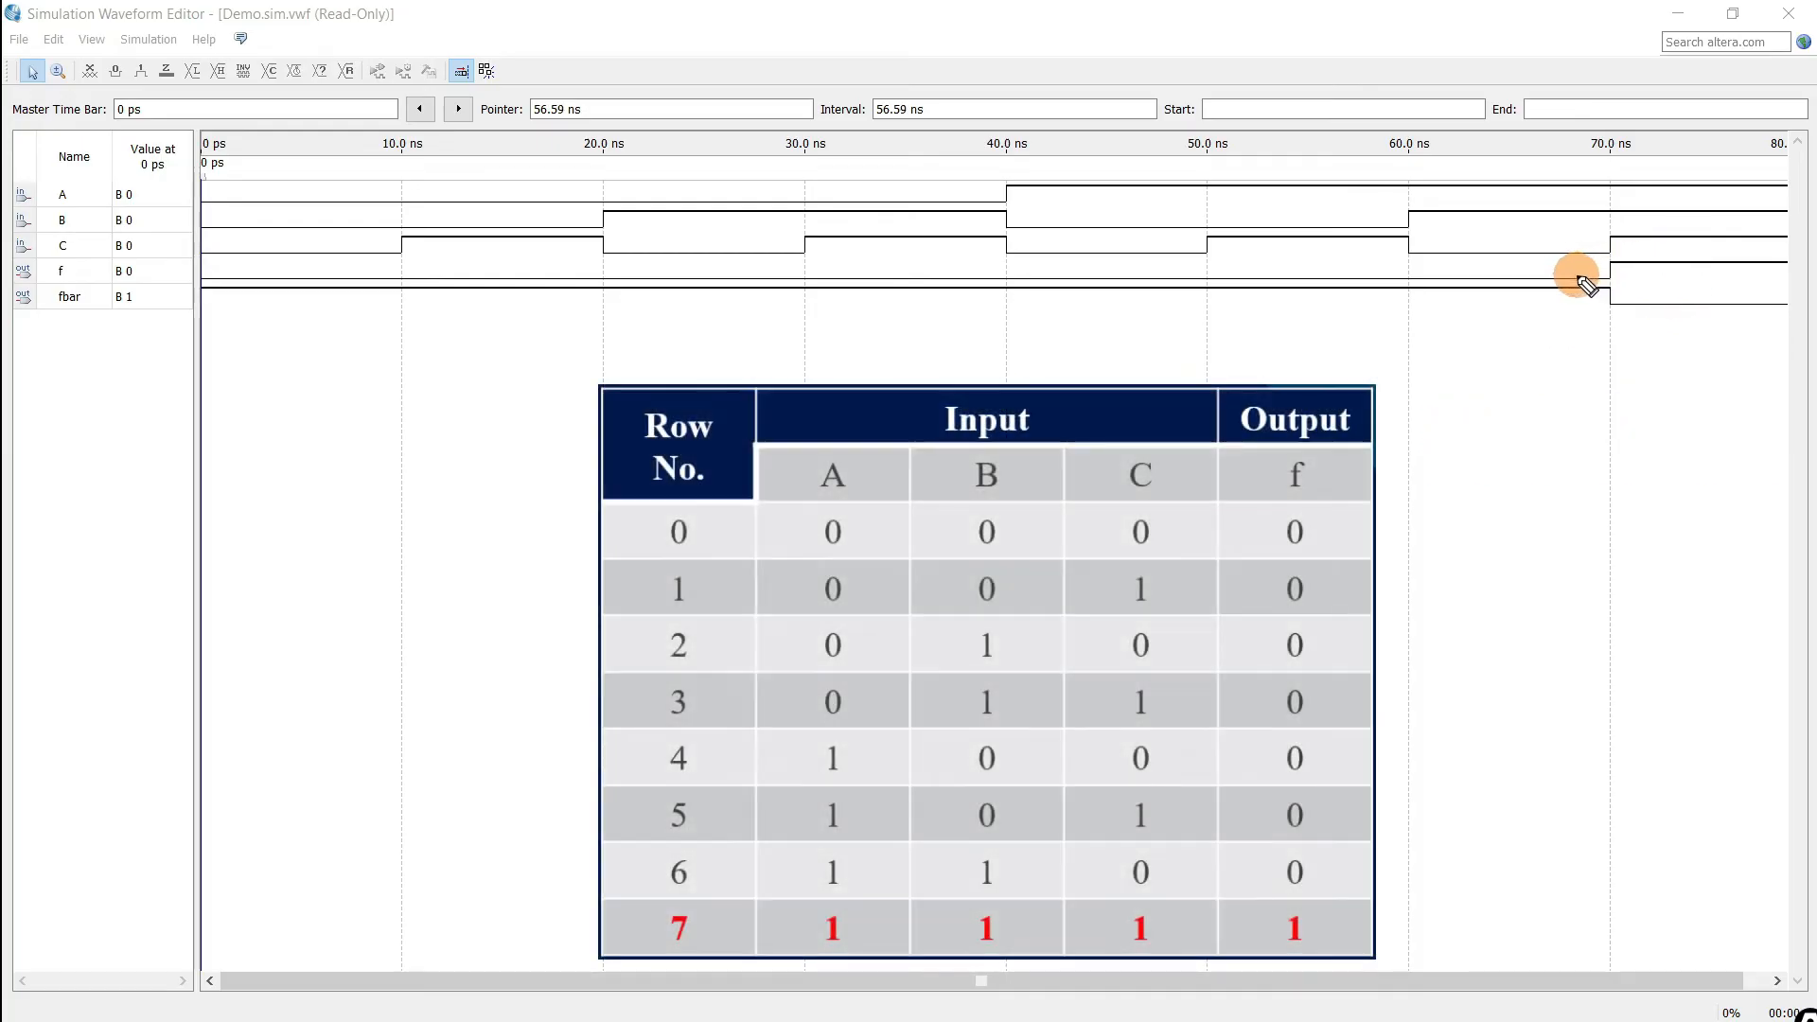
# Compare simulated outputs f and fbar with the levels of A, B and C across the intervals.
pyautogui.moveTo(1710, 190); pyautogui.dragTo(1710, 282)
pyautogui.moveTo(77, 269); pyautogui.dragTo(95, 259)
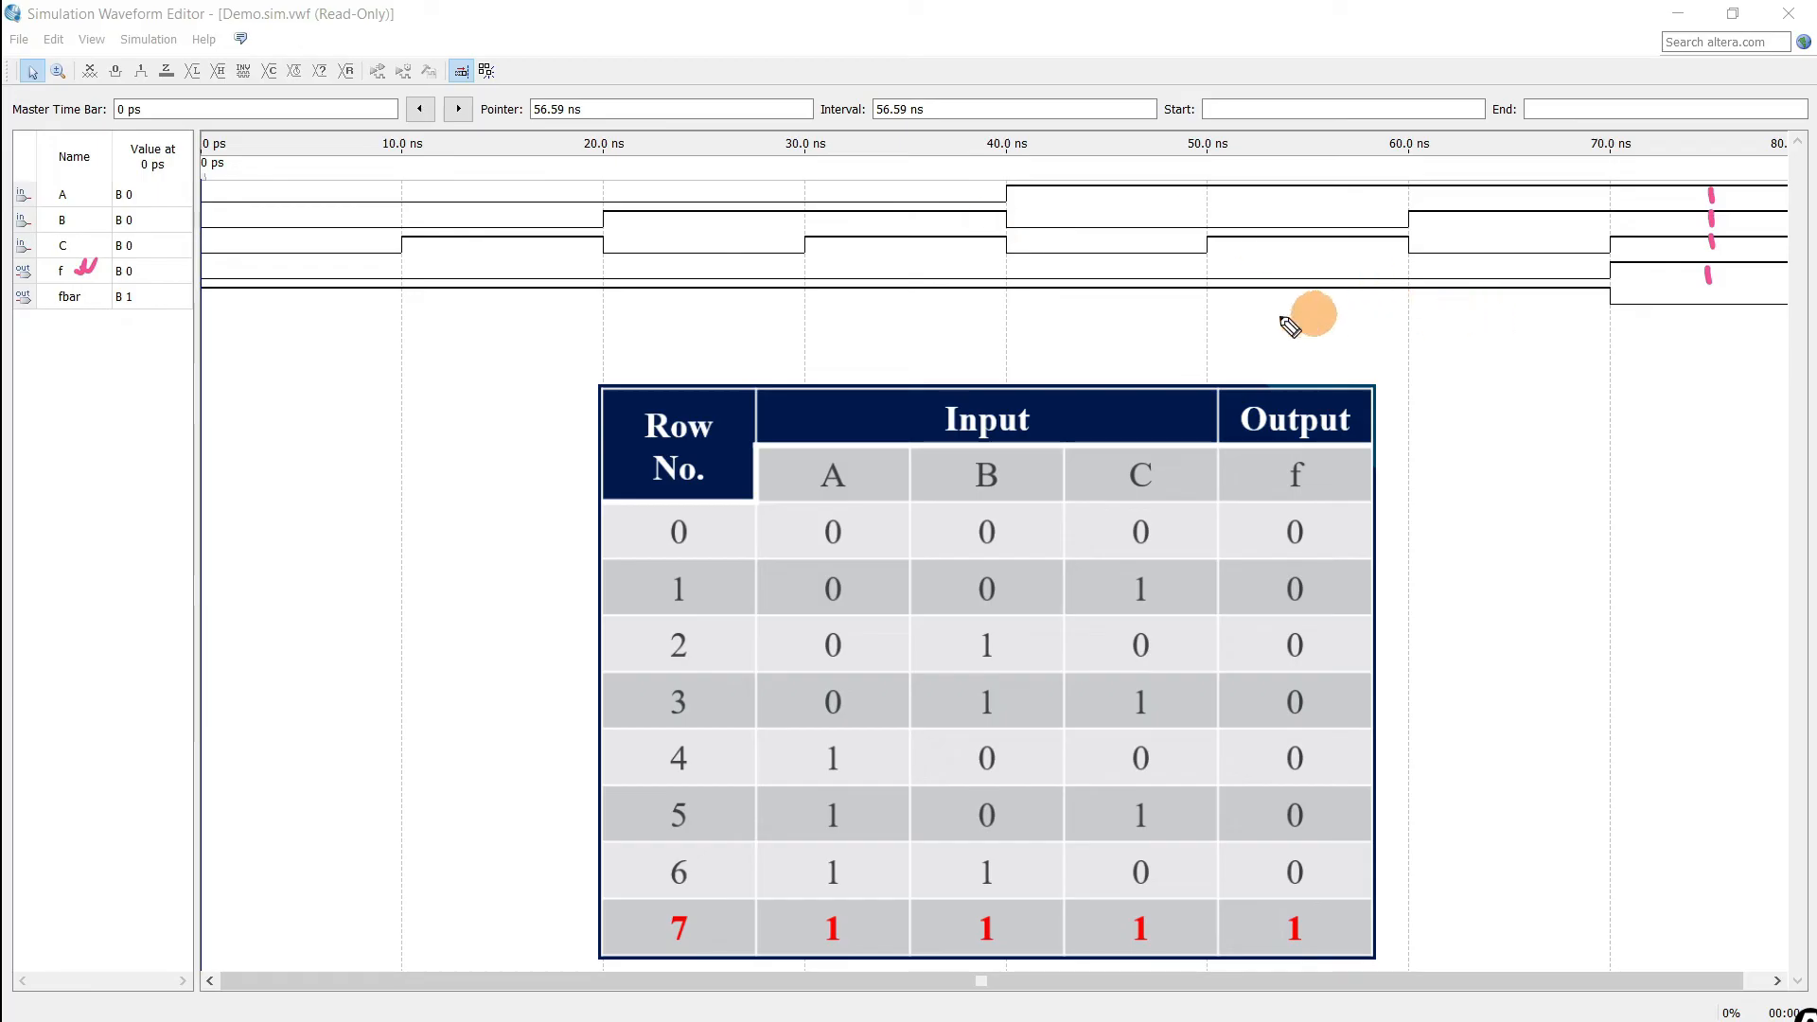
pyautogui.moveTo(857, 261); pyautogui.dragTo(844, 267)
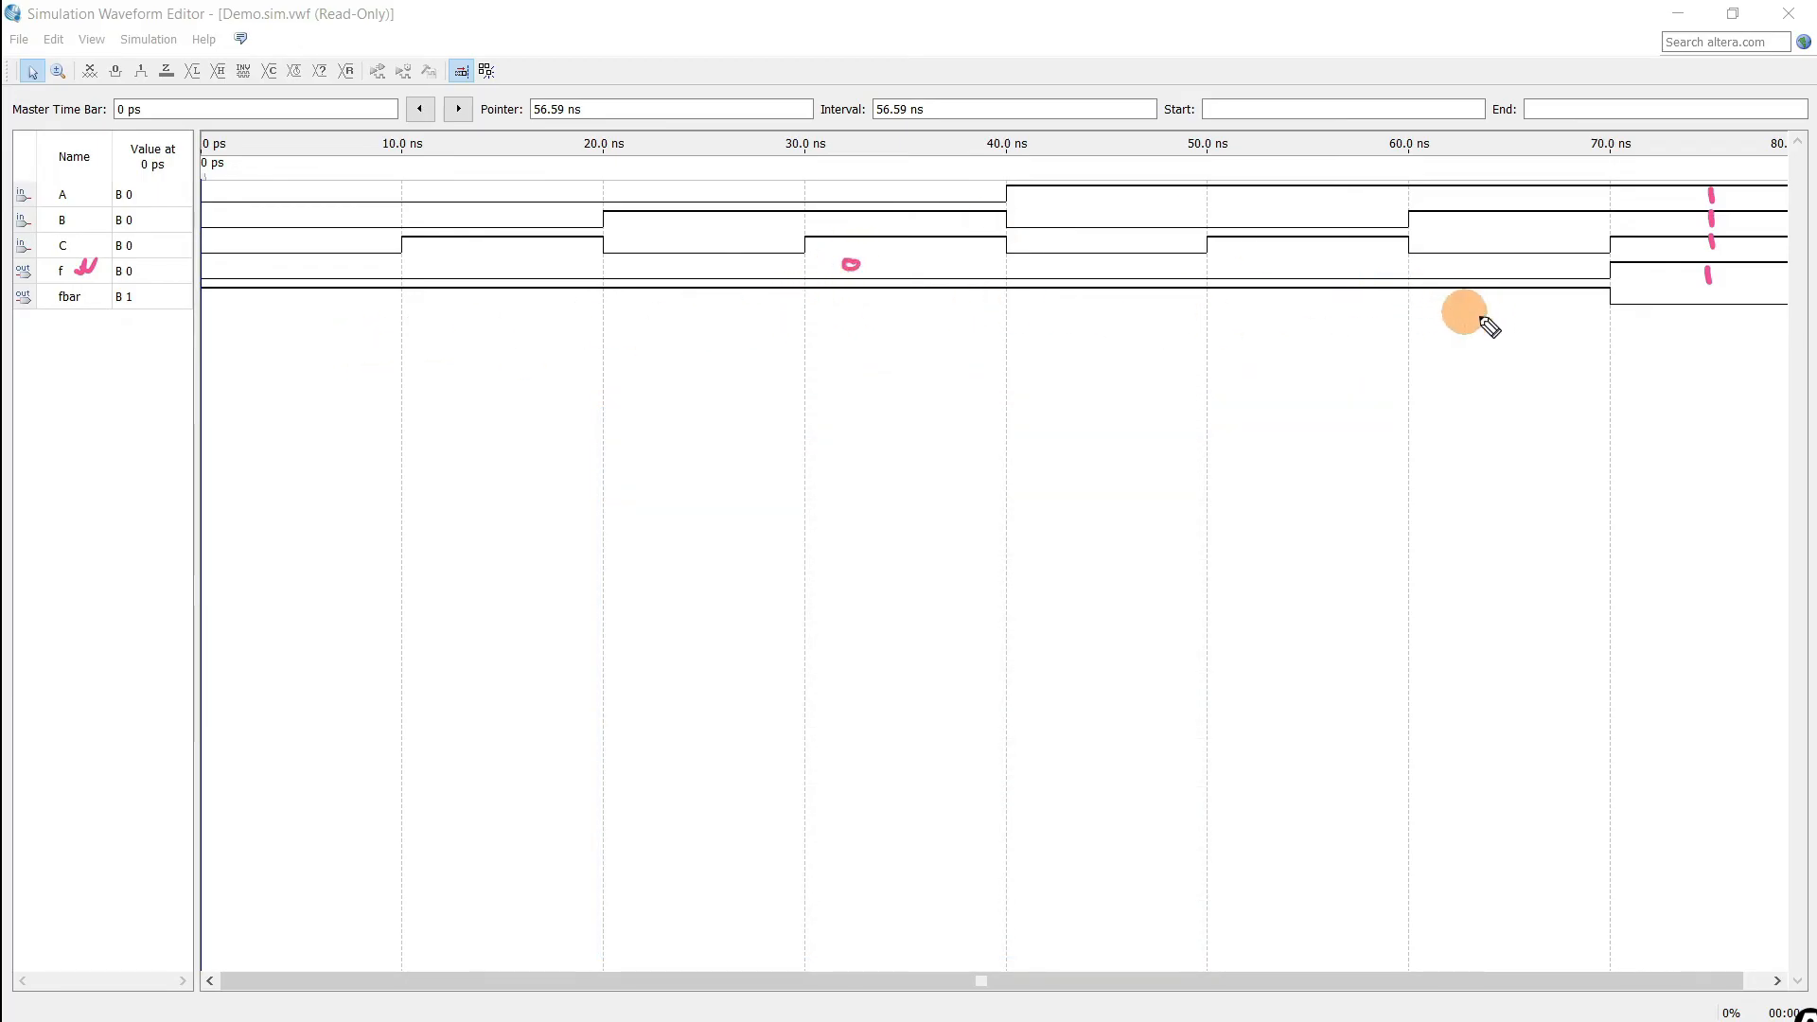
pyautogui.moveTo(1683, 293); pyautogui.dragTo(1692, 331)
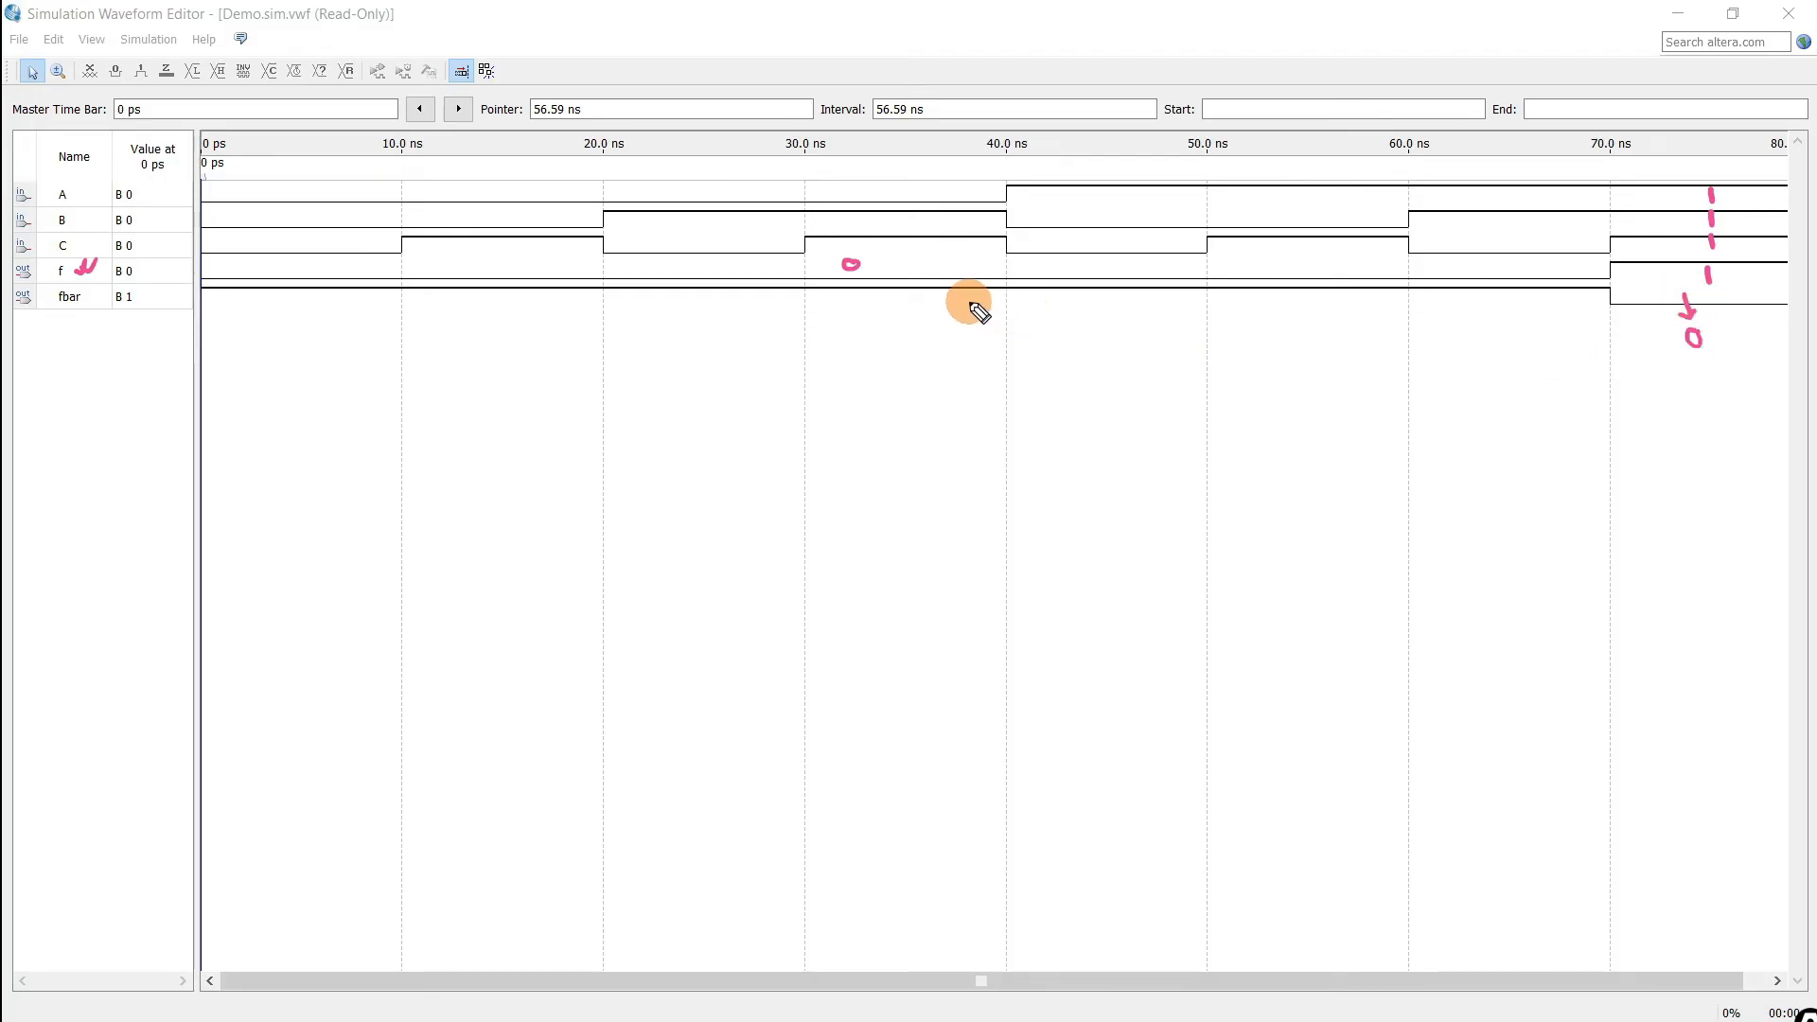
pyautogui.moveTo(971, 301); pyautogui.dragTo(989, 304)
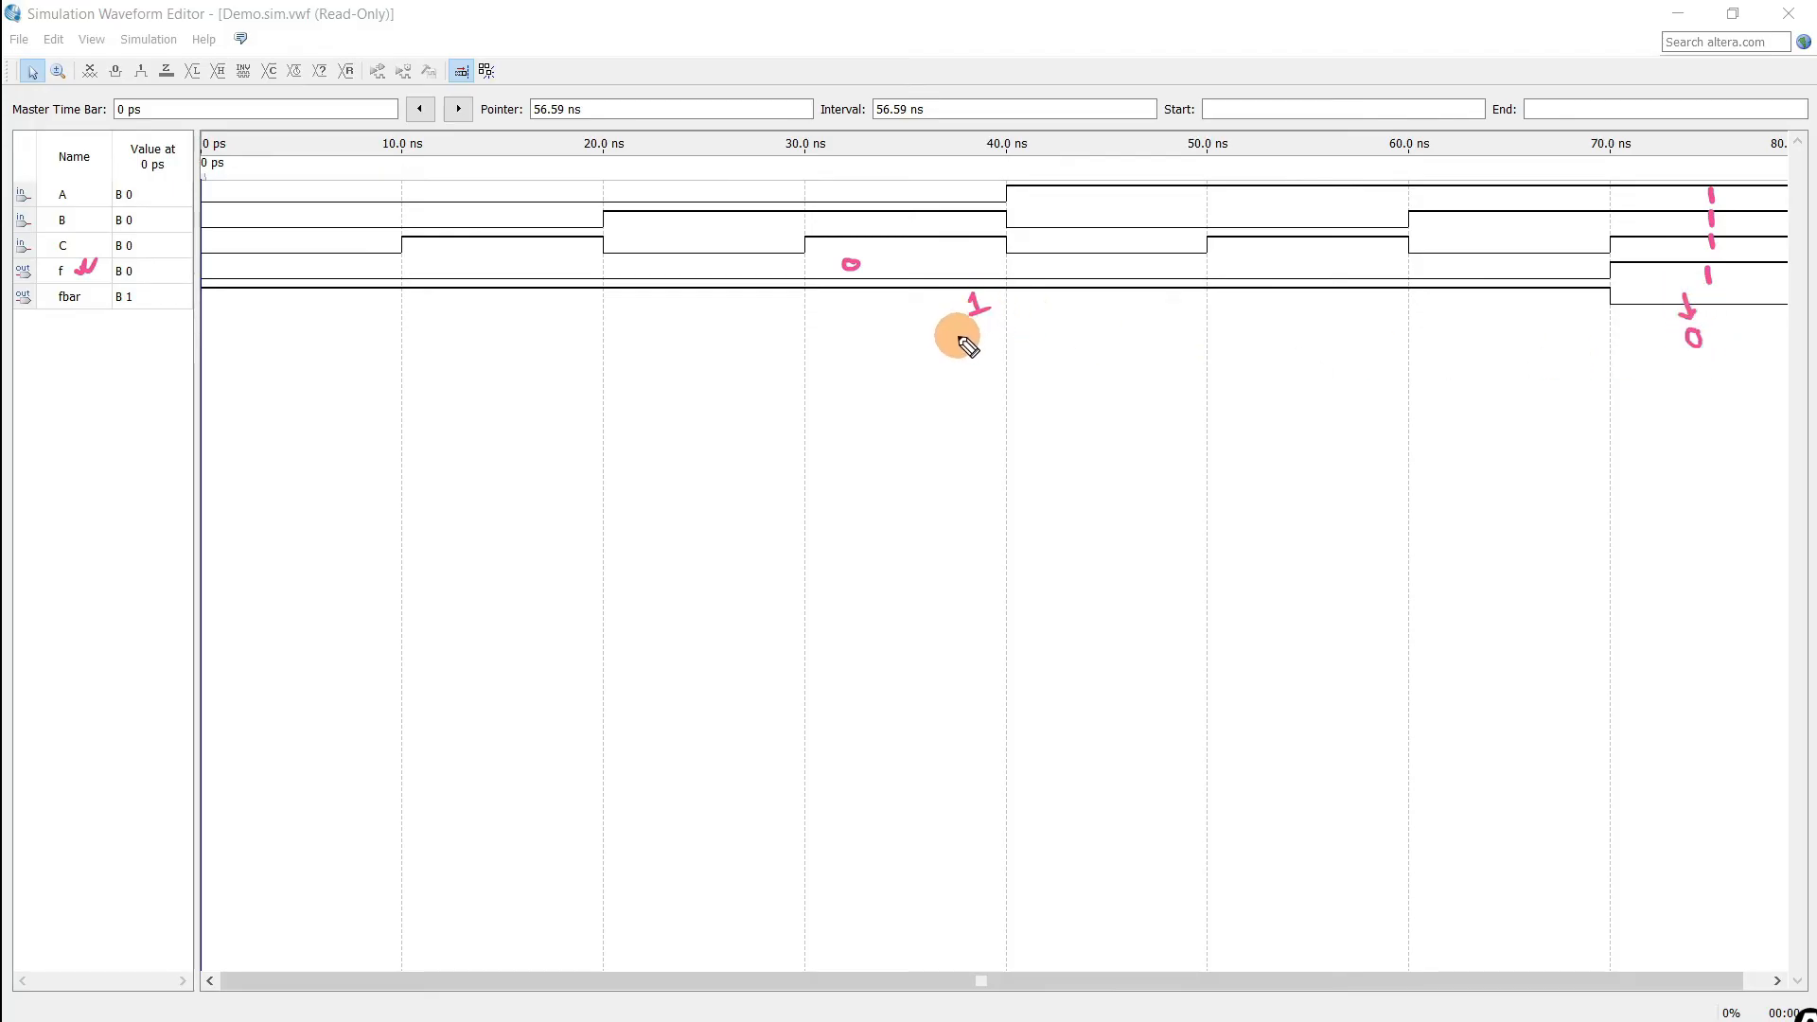
pyautogui.moveTo(88, 300)
pyautogui.mouseDown()
pyautogui.moveTo(111, 329)
pyautogui.moveTo(92, 380)
pyautogui.moveTo(190, 291)
pyautogui.moveTo(309, 317)
pyautogui.moveTo(284, 338)
pyautogui.moveTo(325, 401)
pyautogui.mouseUp()
pyautogui.moveTo(335, 360)
pyautogui.mouseDown()
pyautogui.moveTo(349, 352)
pyautogui.moveTo(356, 377)
pyautogui.moveTo(407, 349)
pyautogui.moveTo(394, 439)
pyautogui.moveTo(401, 423)
pyautogui.moveTo(433, 439)
pyautogui.moveTo(422, 405)
pyautogui.moveTo(397, 438)
pyautogui.moveTo(421, 431)
pyautogui.mouseUp()
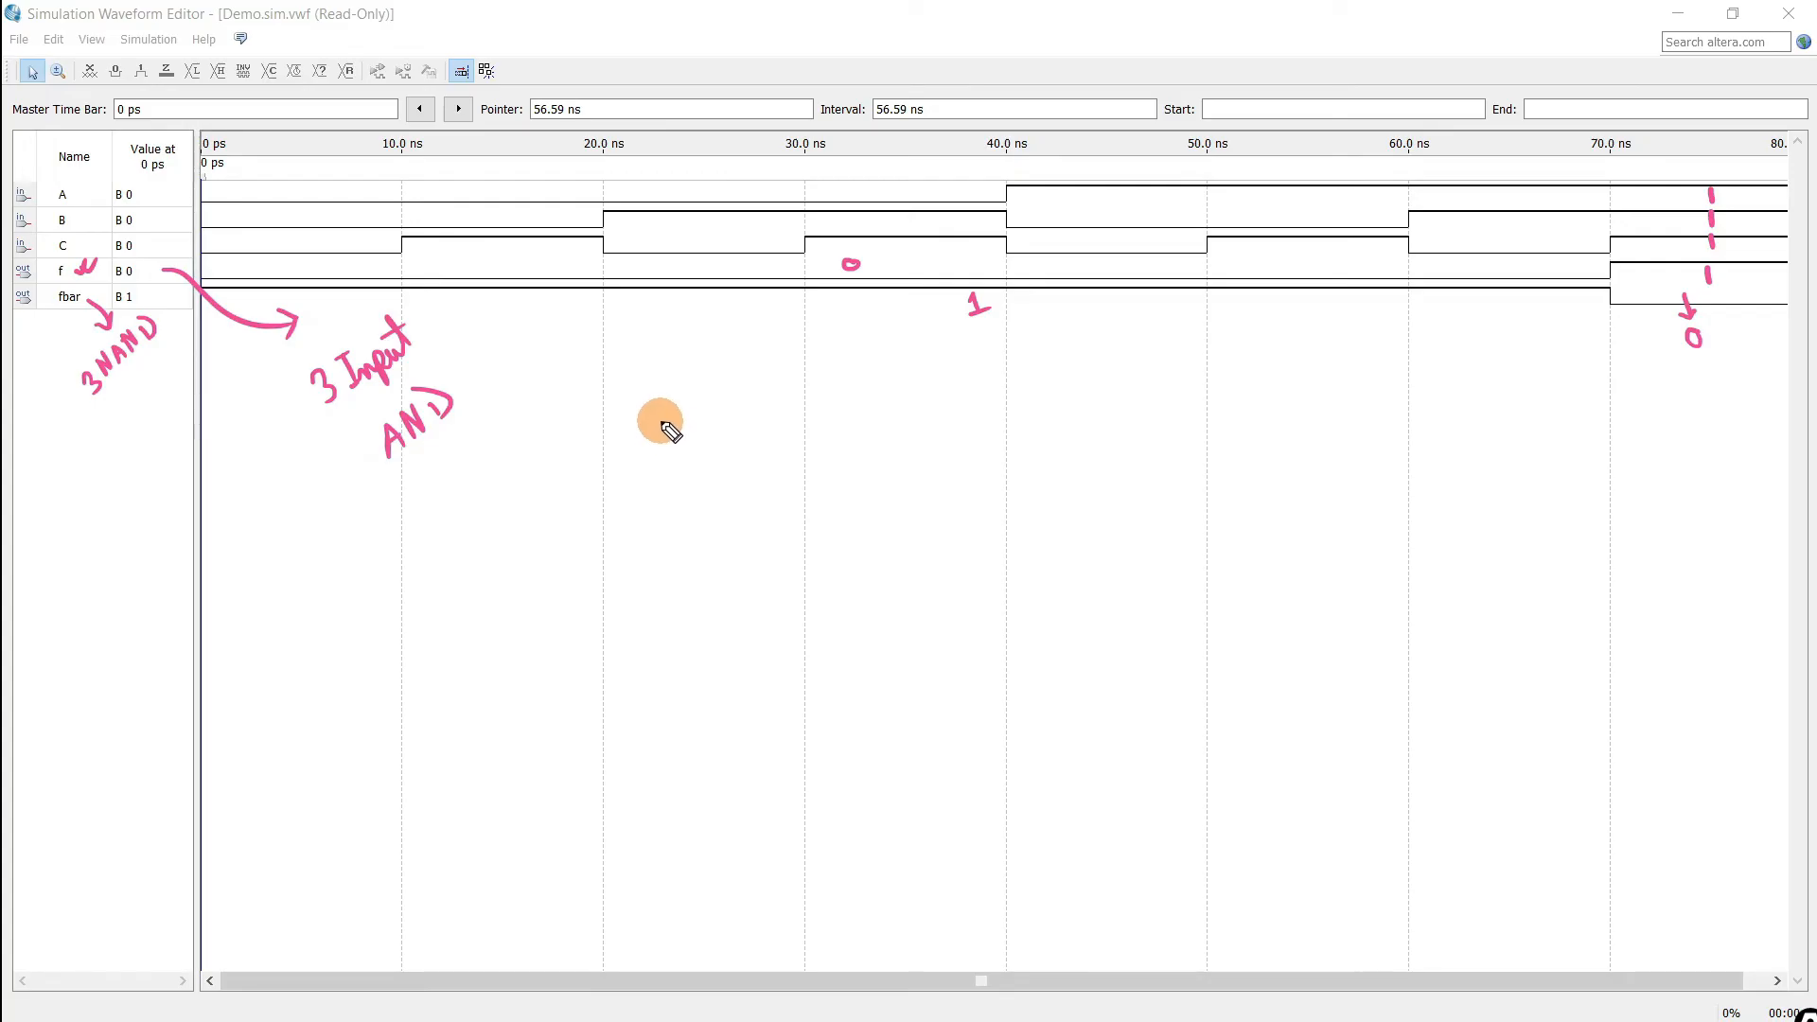
pyautogui.press('Escape')
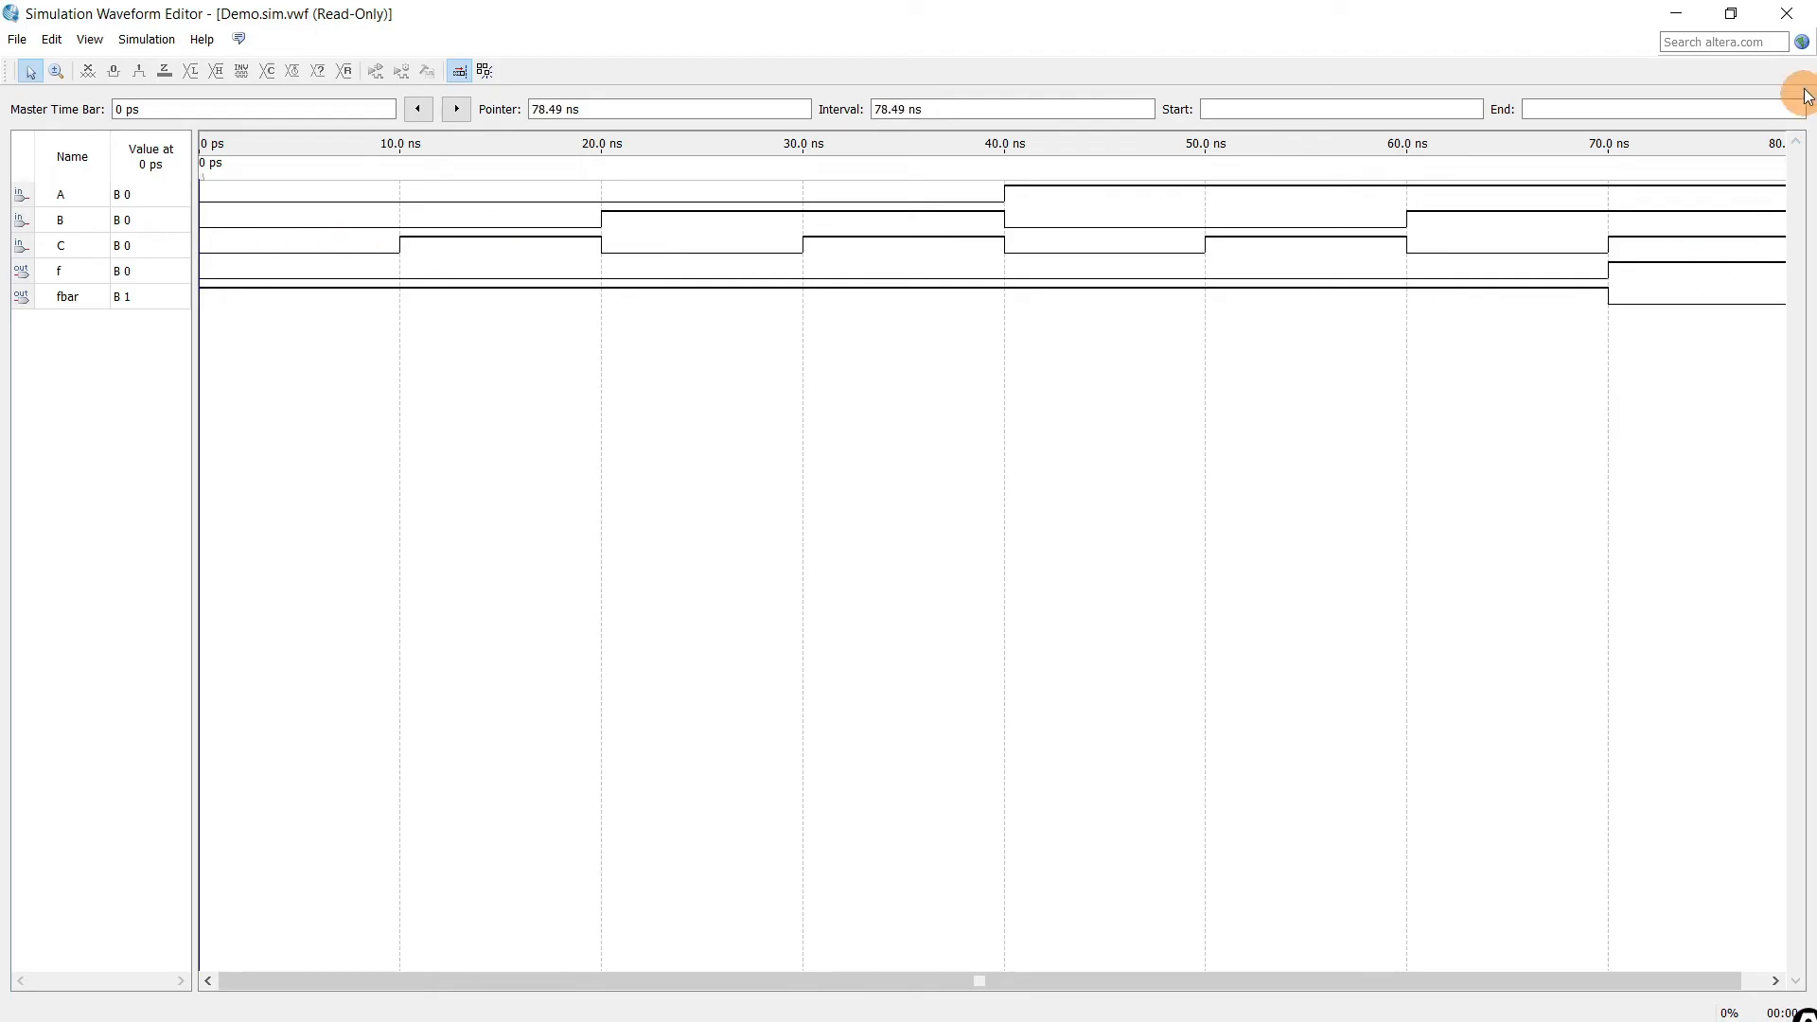
# Close the simulation result and the Waveform.vwf editor to return to the Demo schematic in Quartus II.
pyautogui.click(1787, 14)
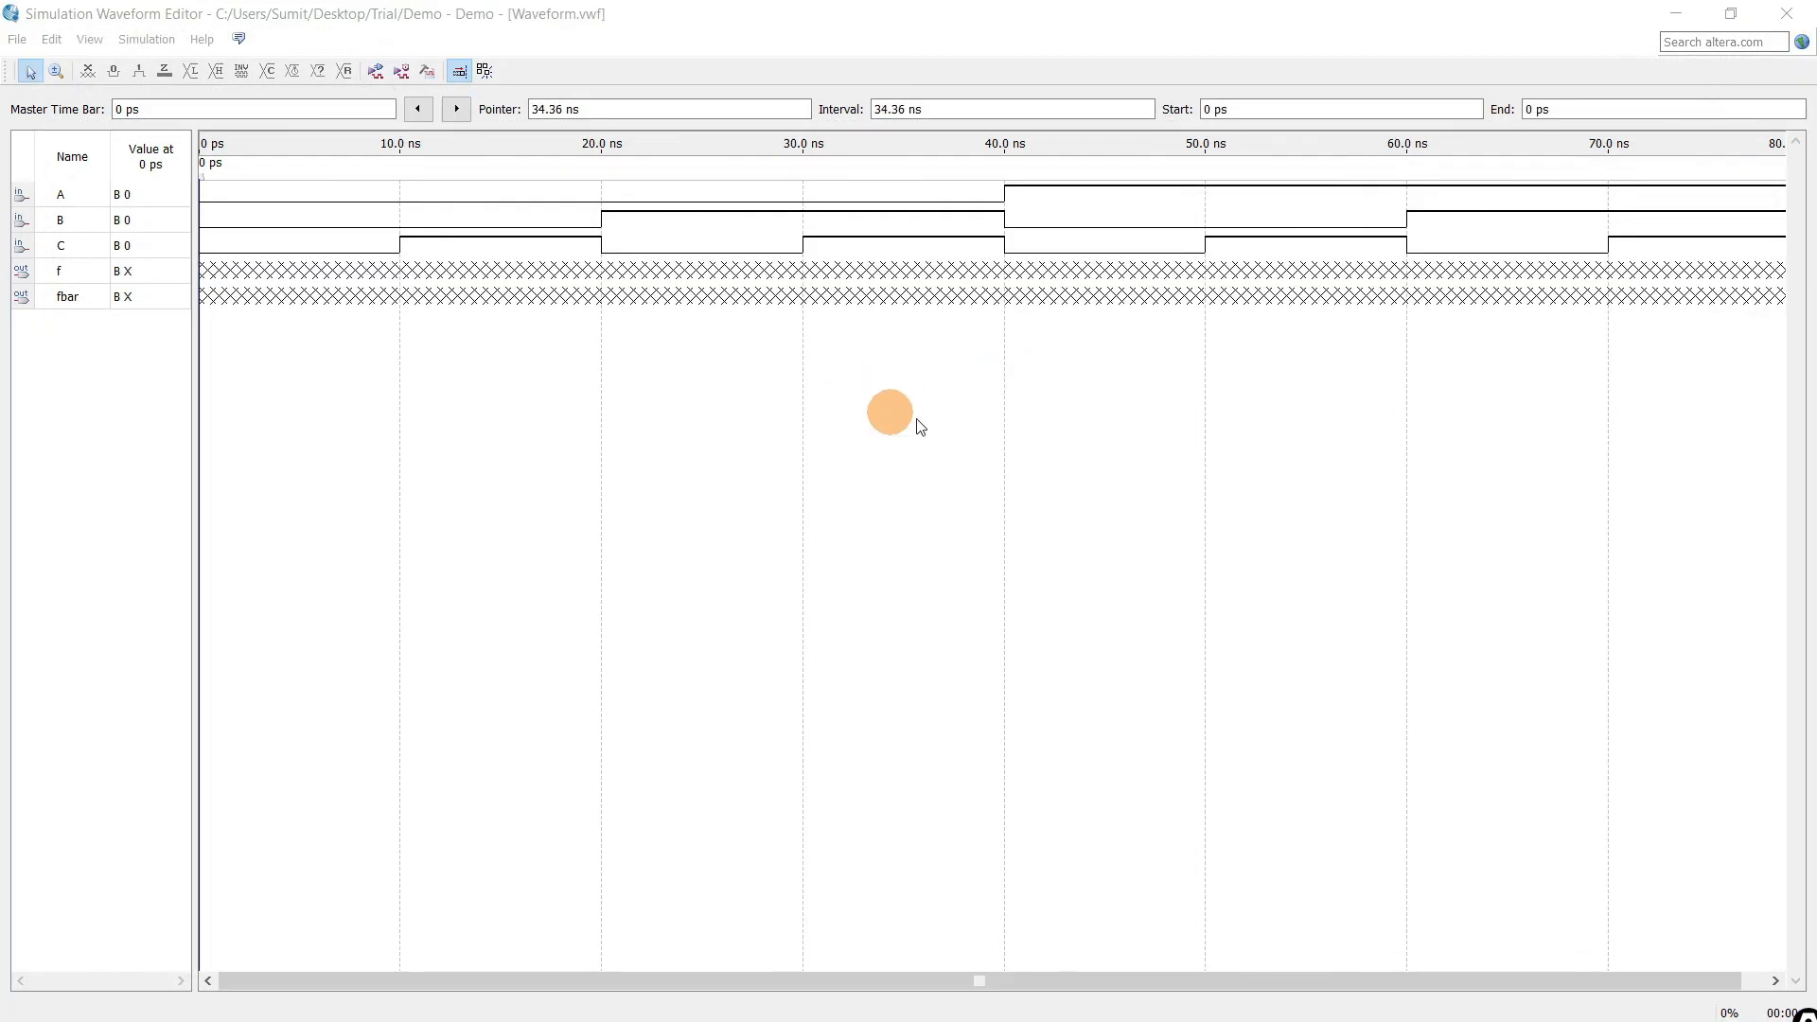
pyautogui.click(1787, 13)
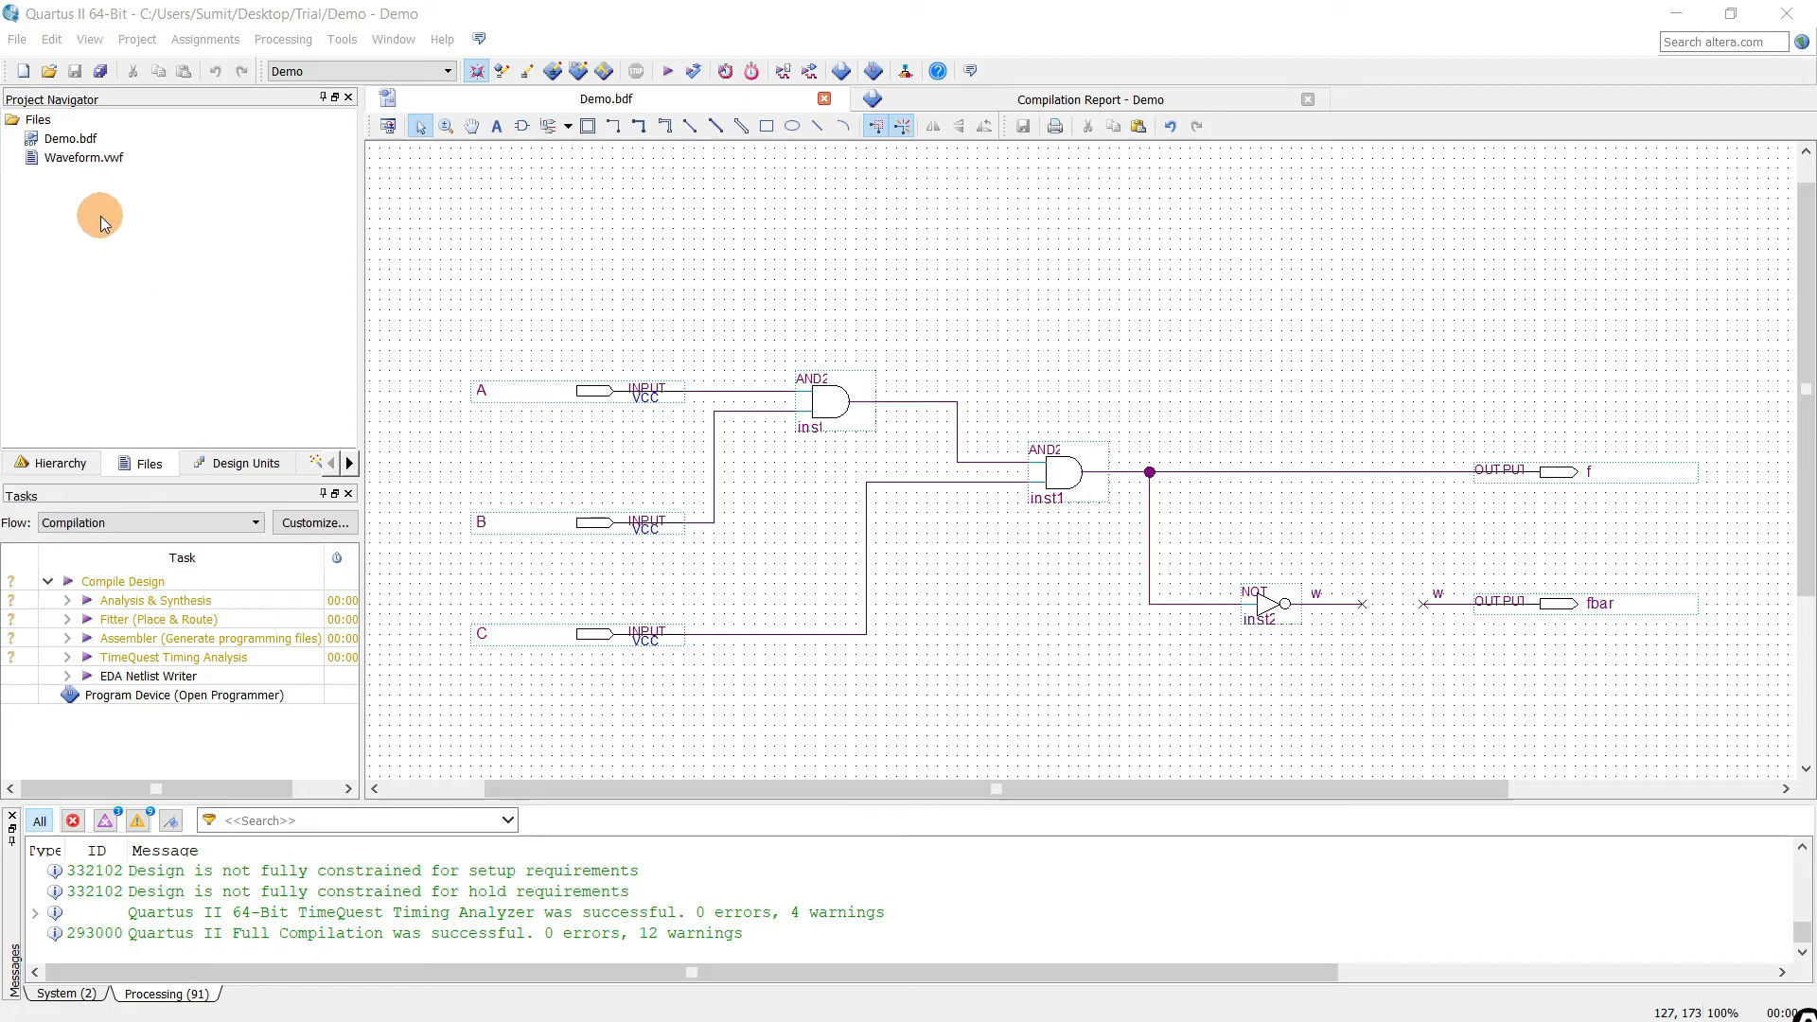
# Create a new University Program VWF waveform file for the Demo project.
pyautogui.click(23, 73)
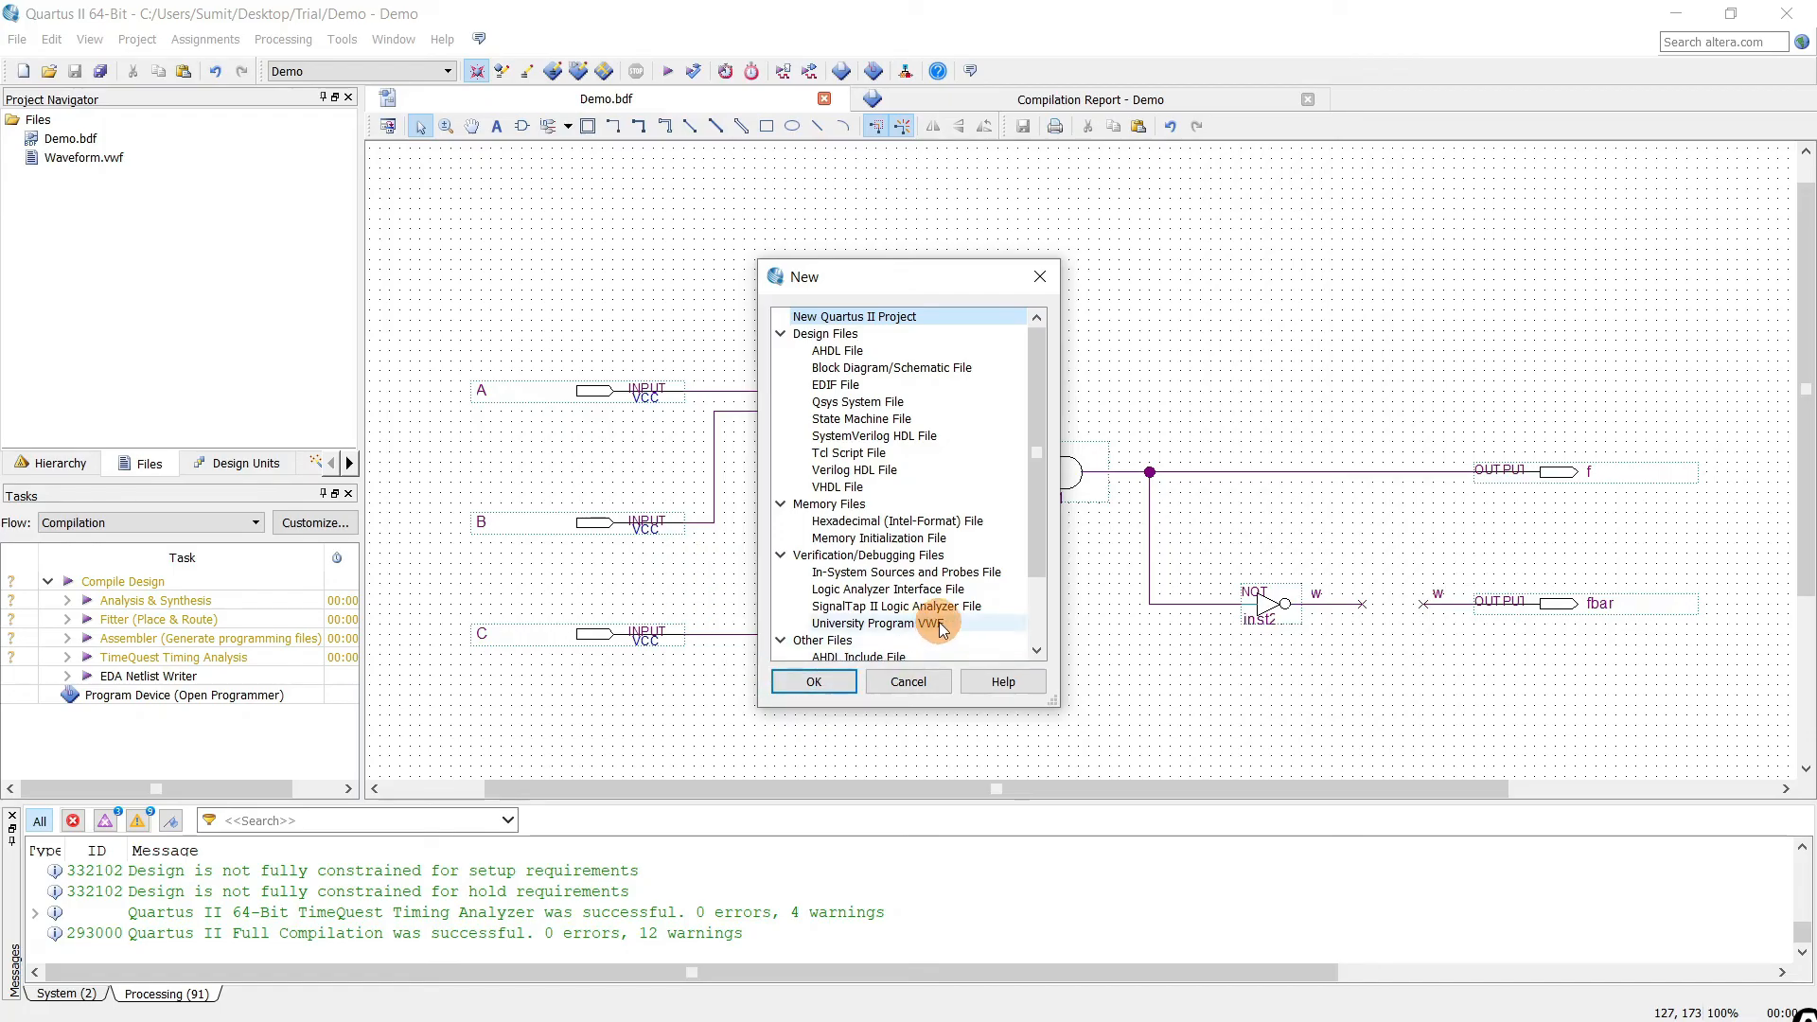
pyautogui.click(833, 623)
pyautogui.click(814, 682)
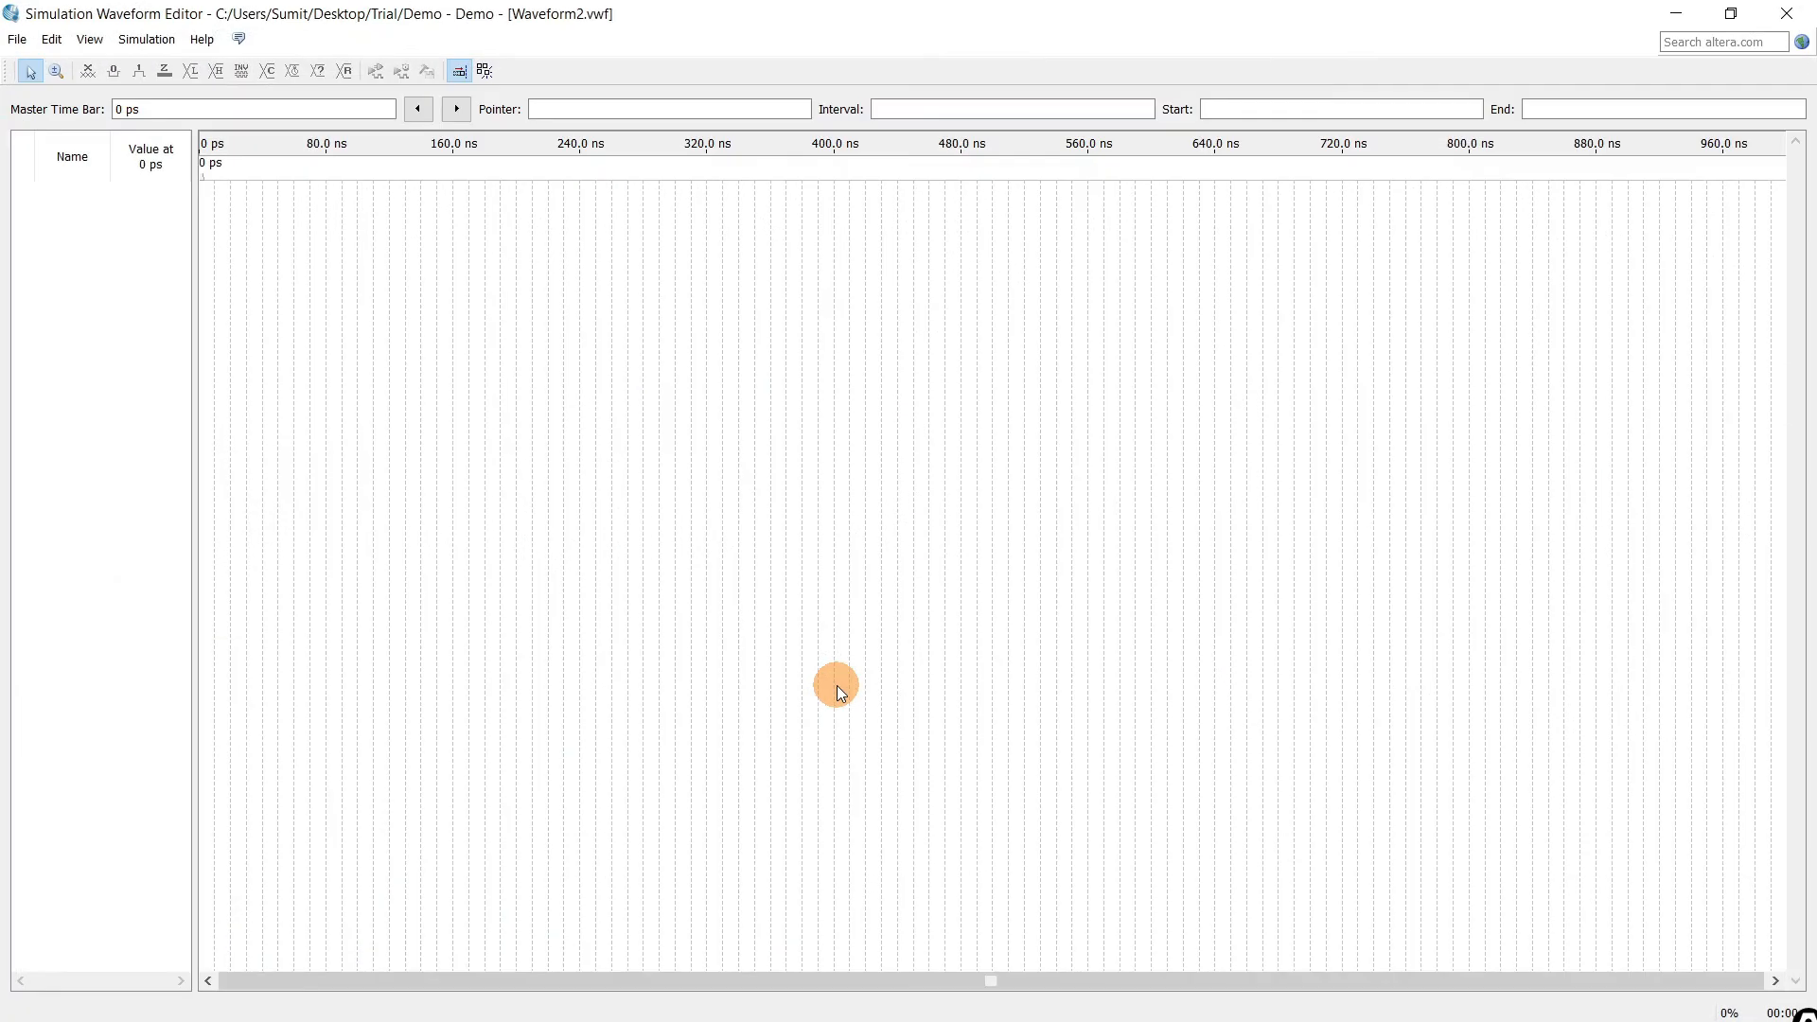
# Insert the nodes A, B, C, f and fbar into the waveform using the Node Finder.
pyautogui.rightClick(92, 331)
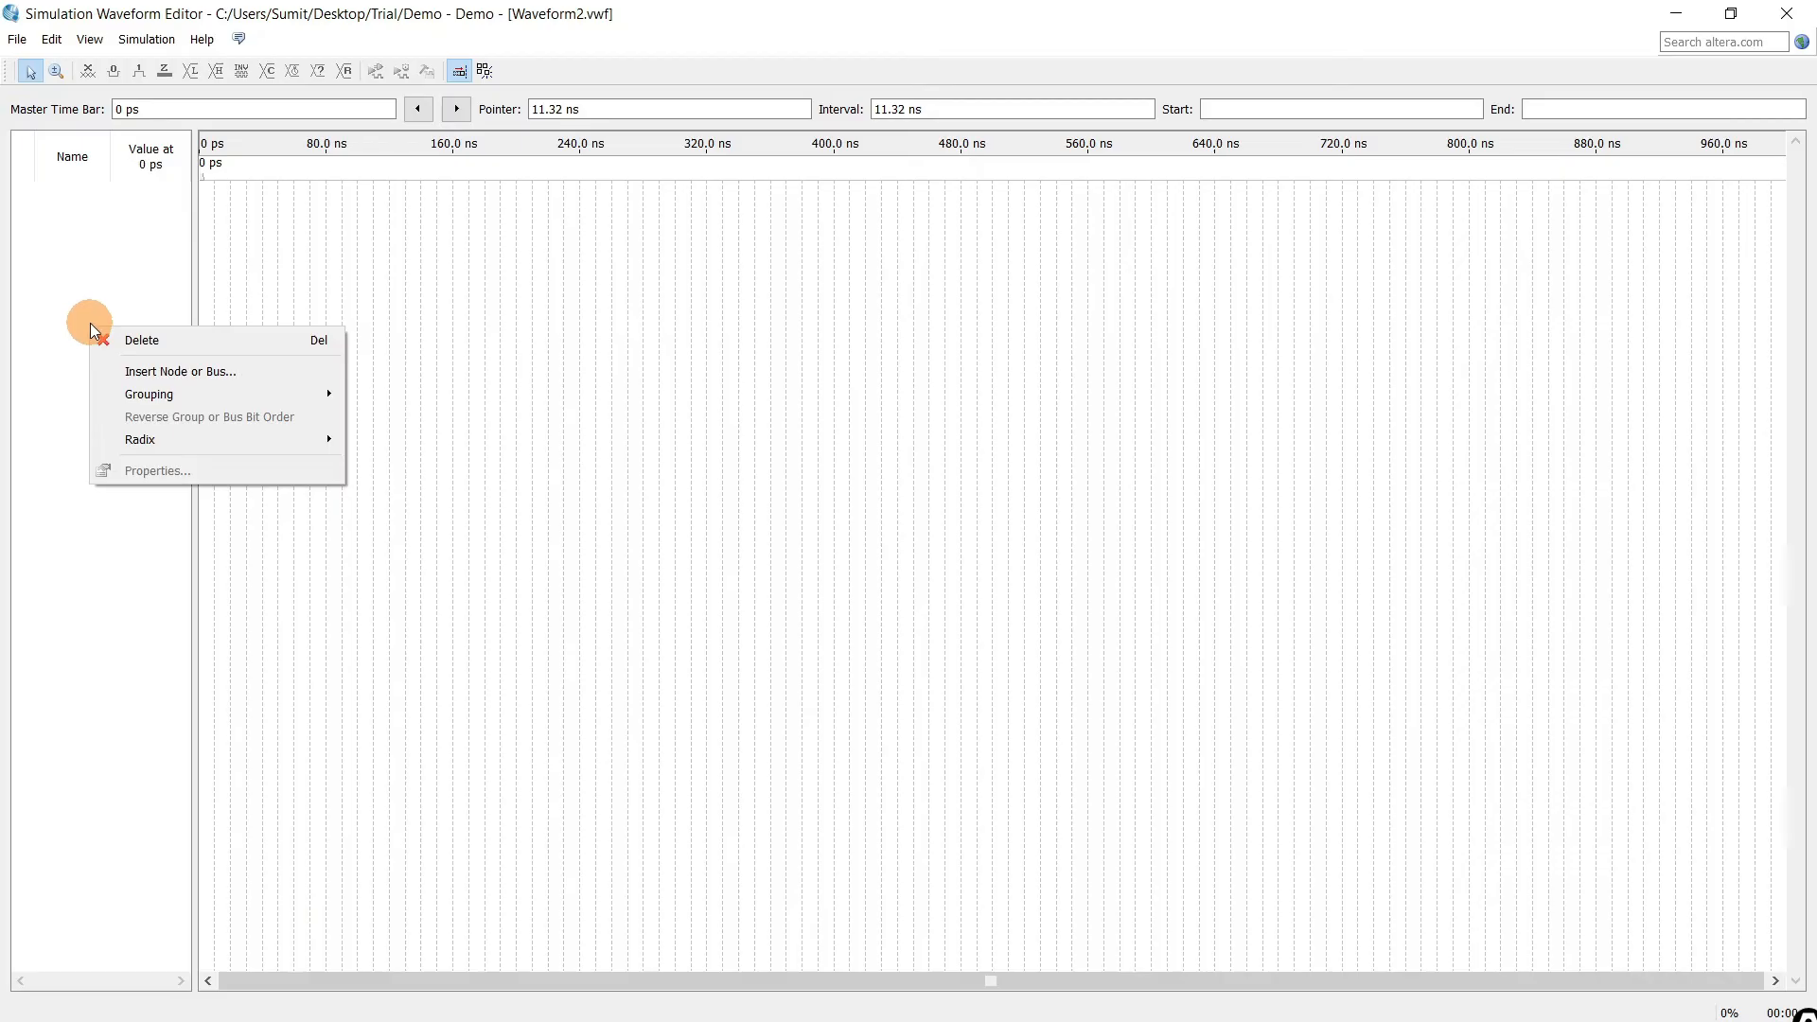
pyautogui.click(172, 378)
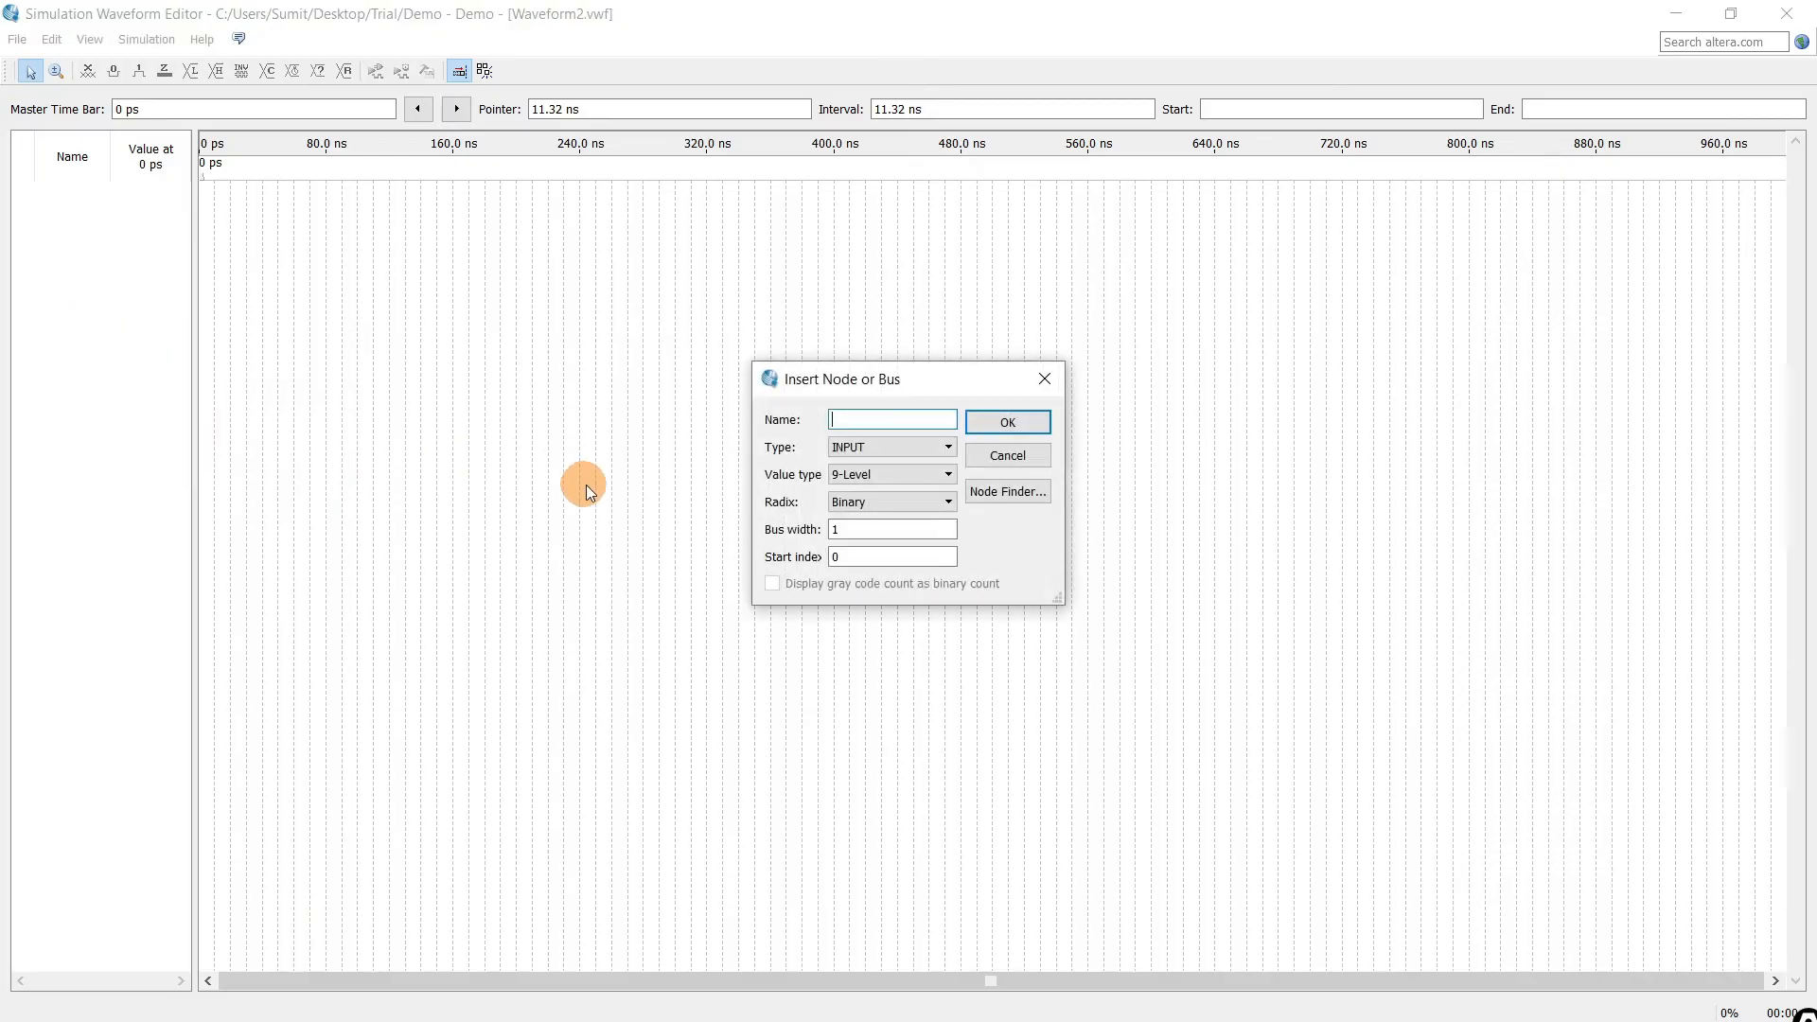
pyautogui.click(1007, 497)
pyautogui.click(1019, 385)
pyautogui.click(908, 511)
pyautogui.click(1114, 356)
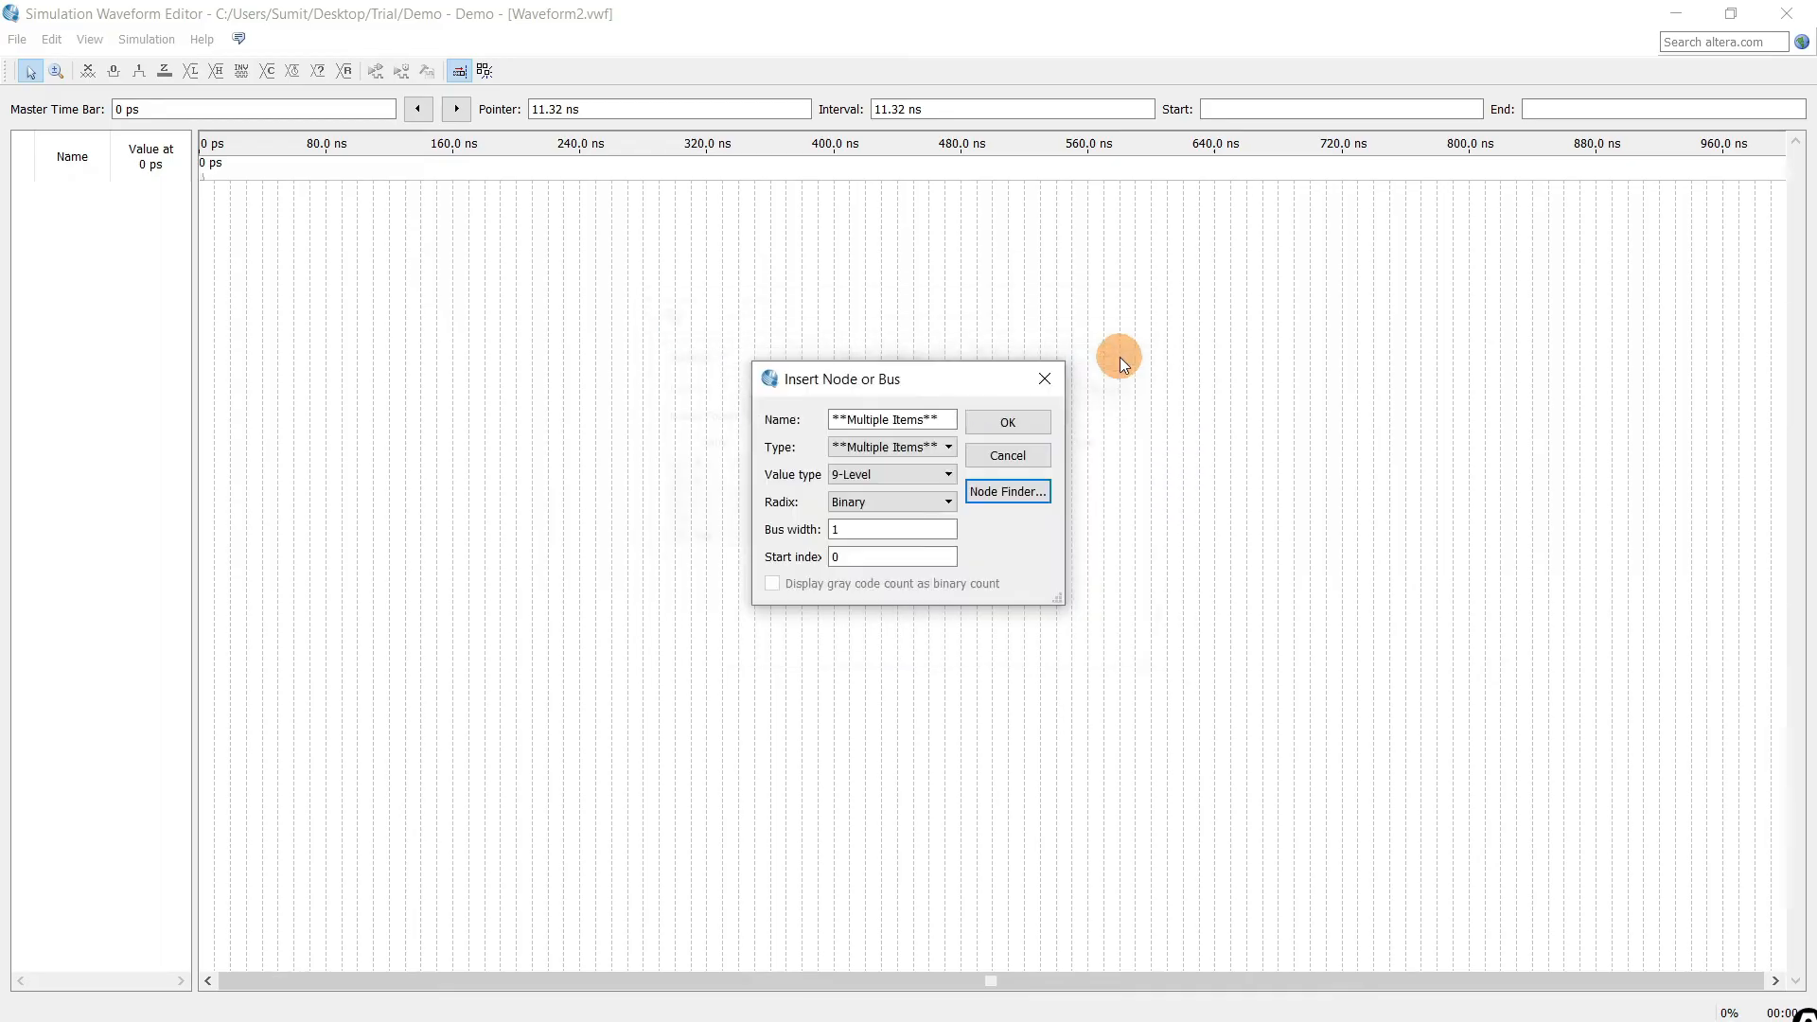
pyautogui.click(1003, 422)
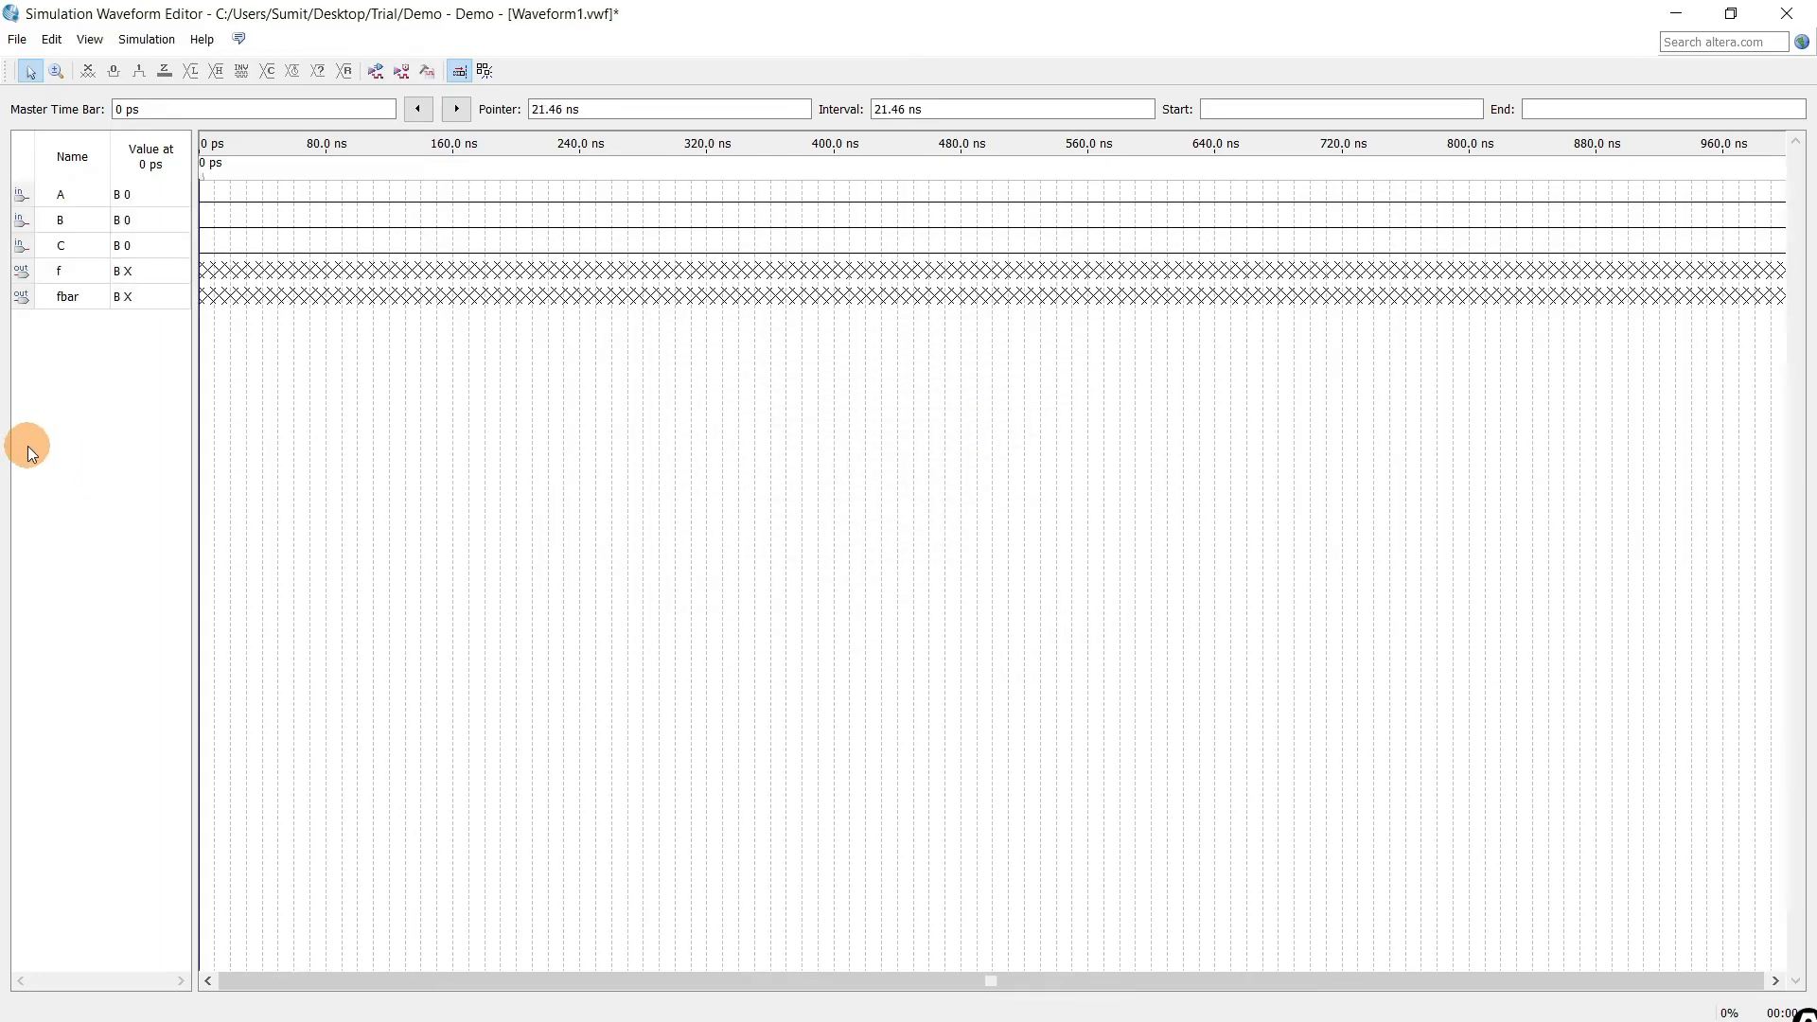
# Set the waveform's end time to 80 ns.
pyautogui.click(51, 39)
pyautogui.click(94, 242)
pyautogui.moveTo(909, 499); pyautogui.dragTo(849, 502)
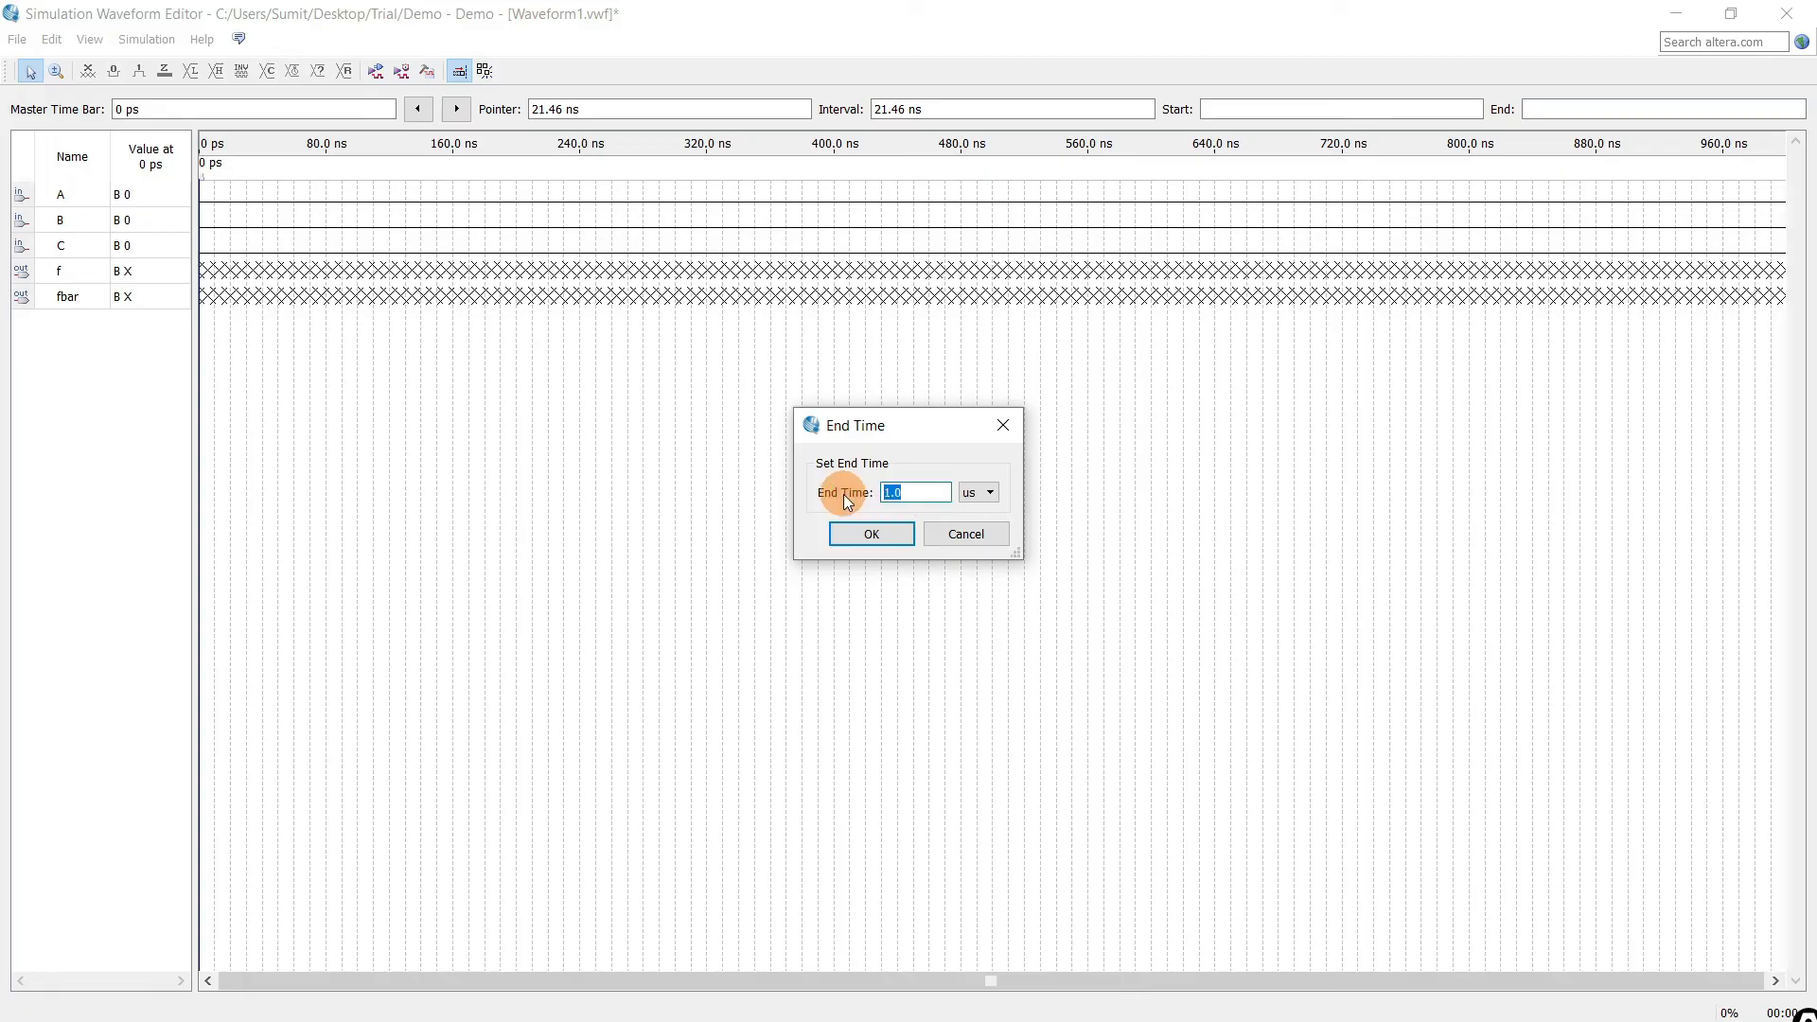
pyautogui.write('80')
pyautogui.click(985, 494)
pyautogui.click(973, 523)
pyautogui.click(870, 542)
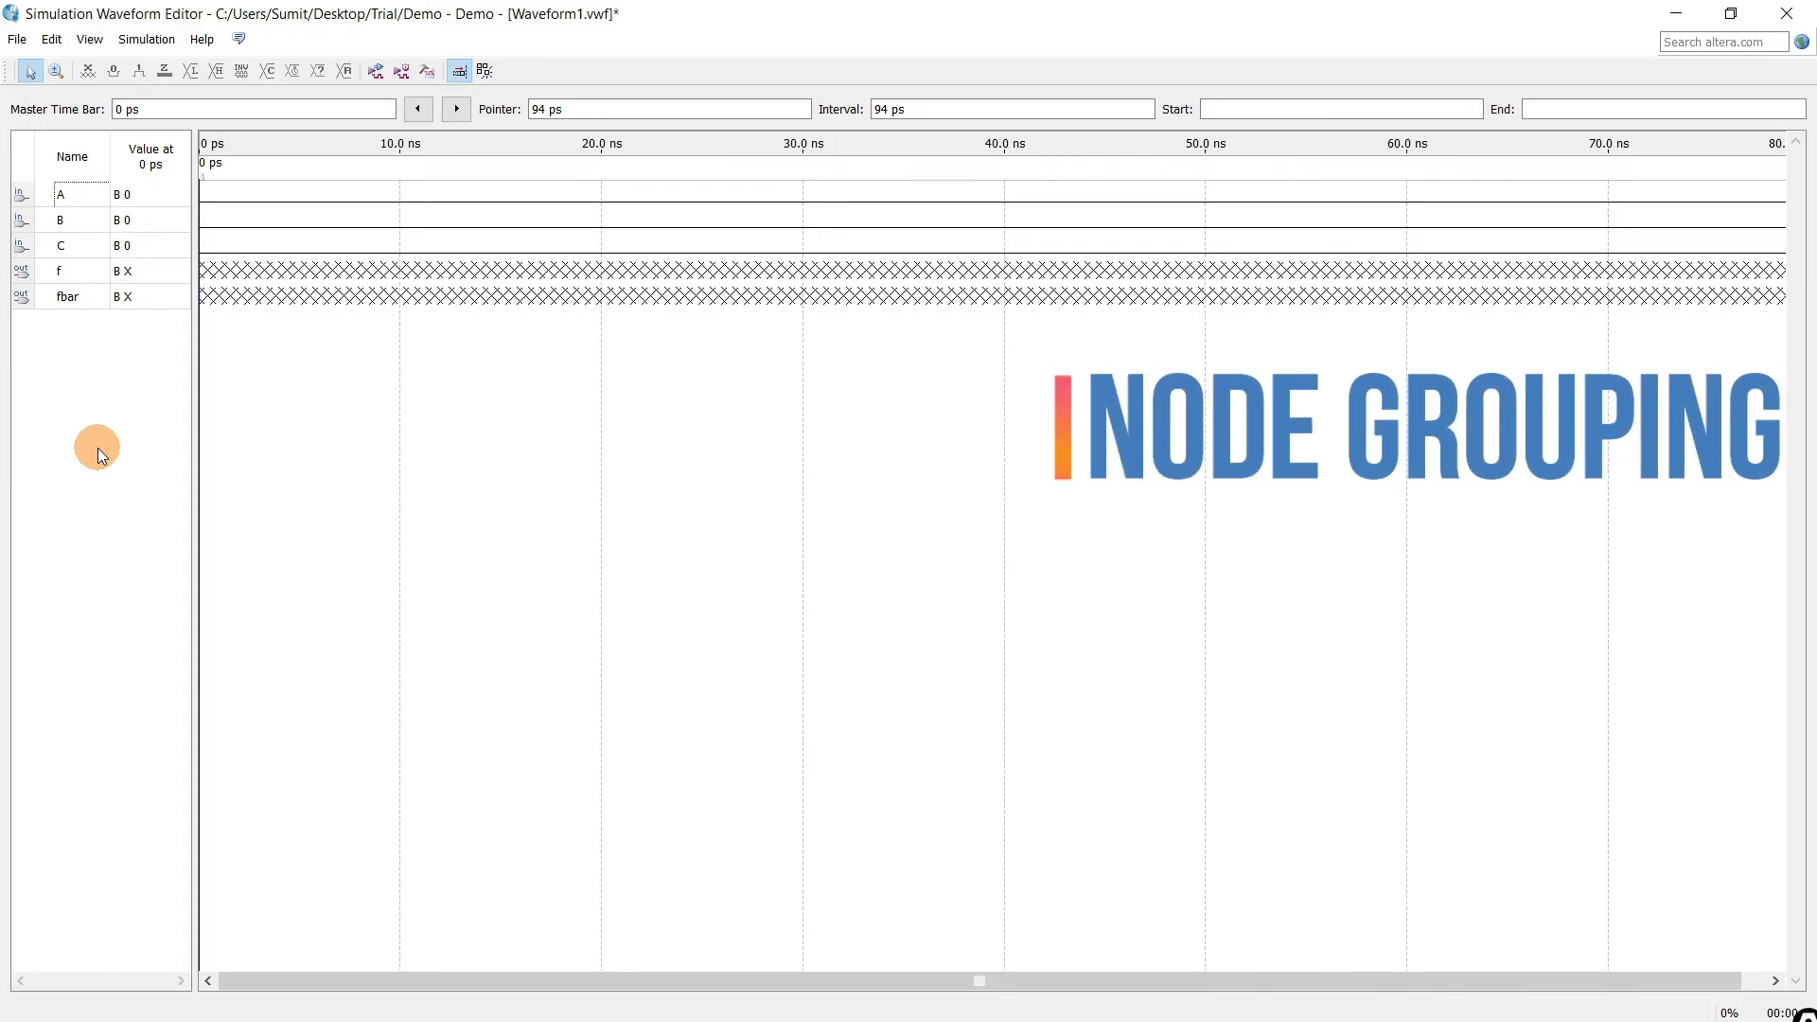
# Group inputs A, B and C under the name InG with the Unsigned Decimal radix.
pyautogui.click(74, 195)
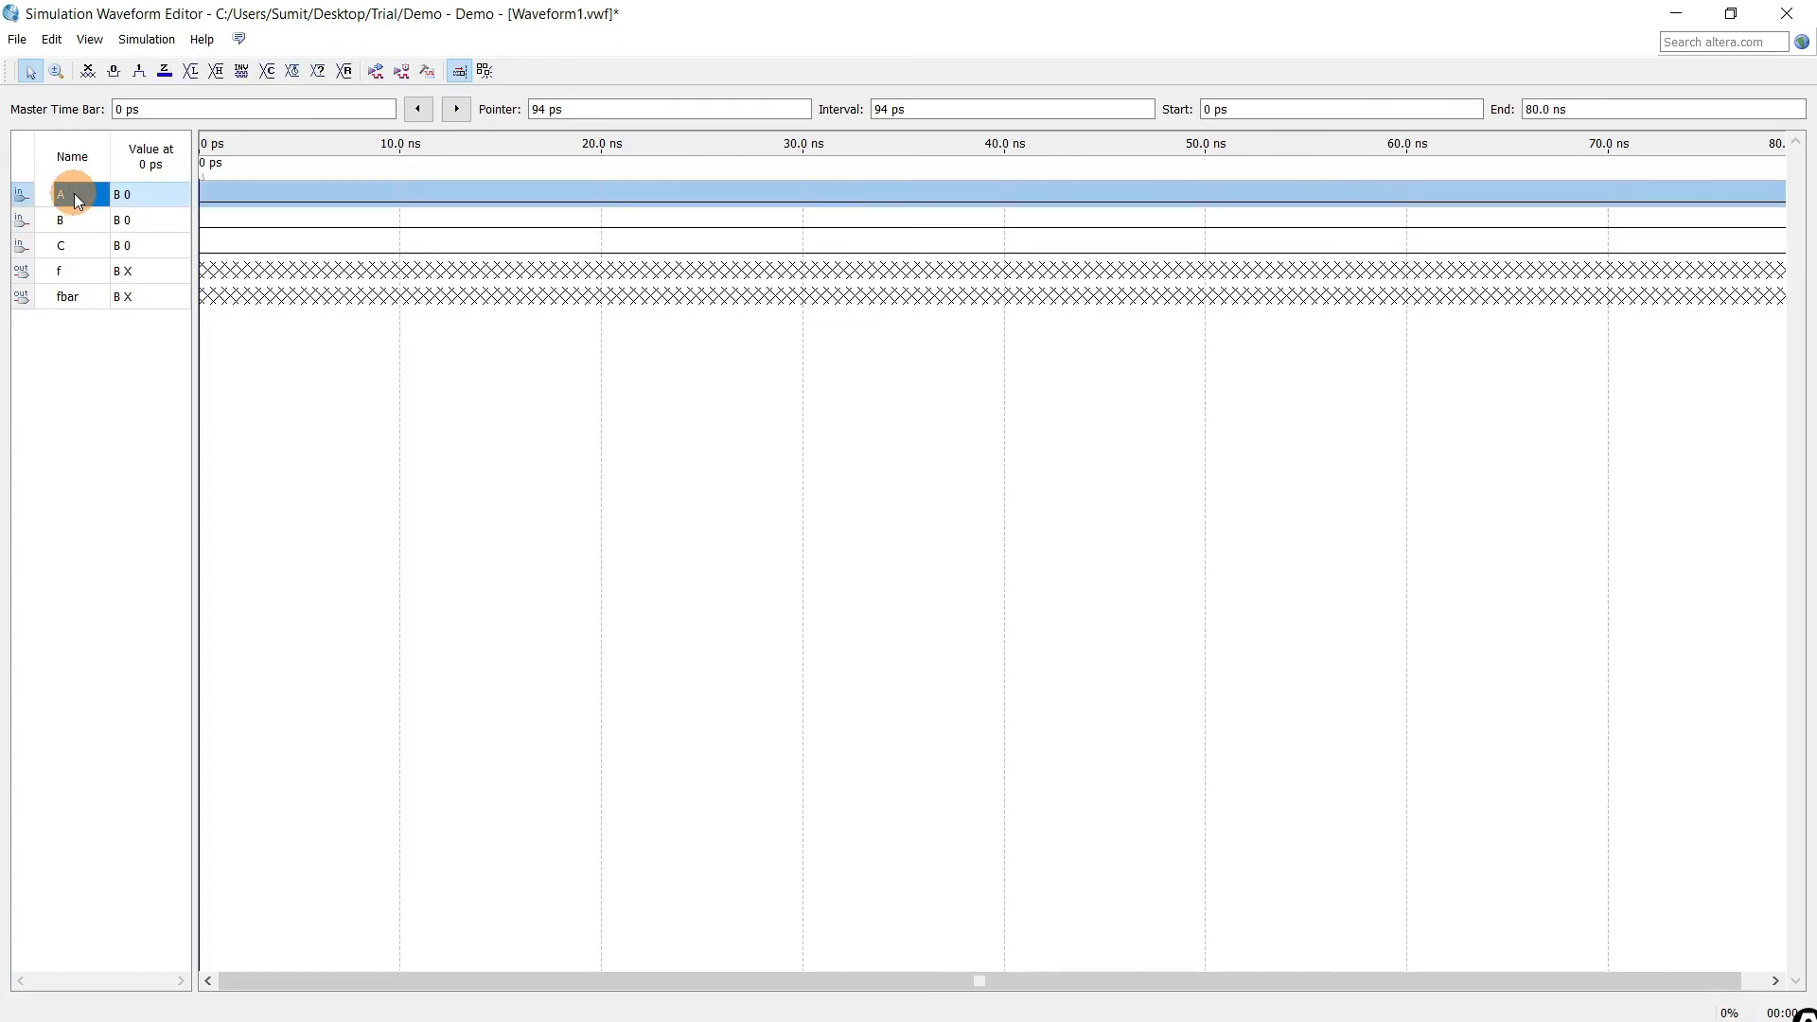
pyautogui.keyDown('shift'); pyautogui.click(77, 248); pyautogui.keyUp('shift')
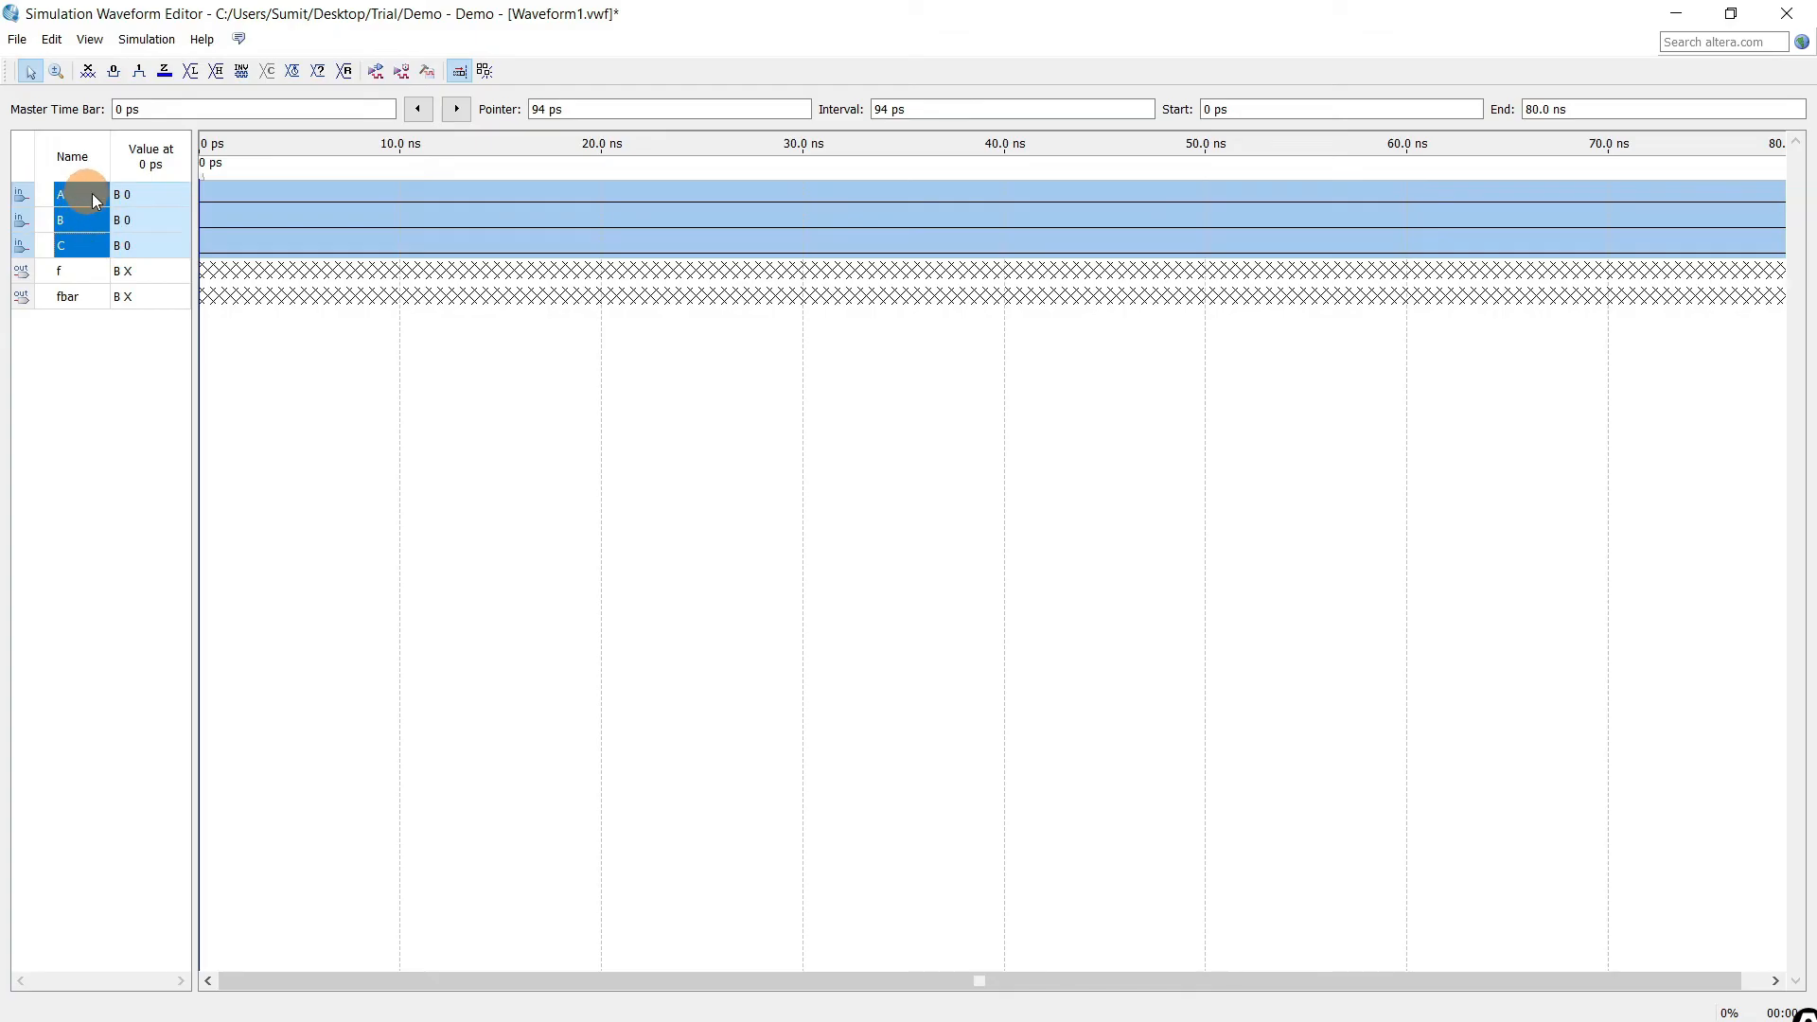
pyautogui.rightClick(153, 200)
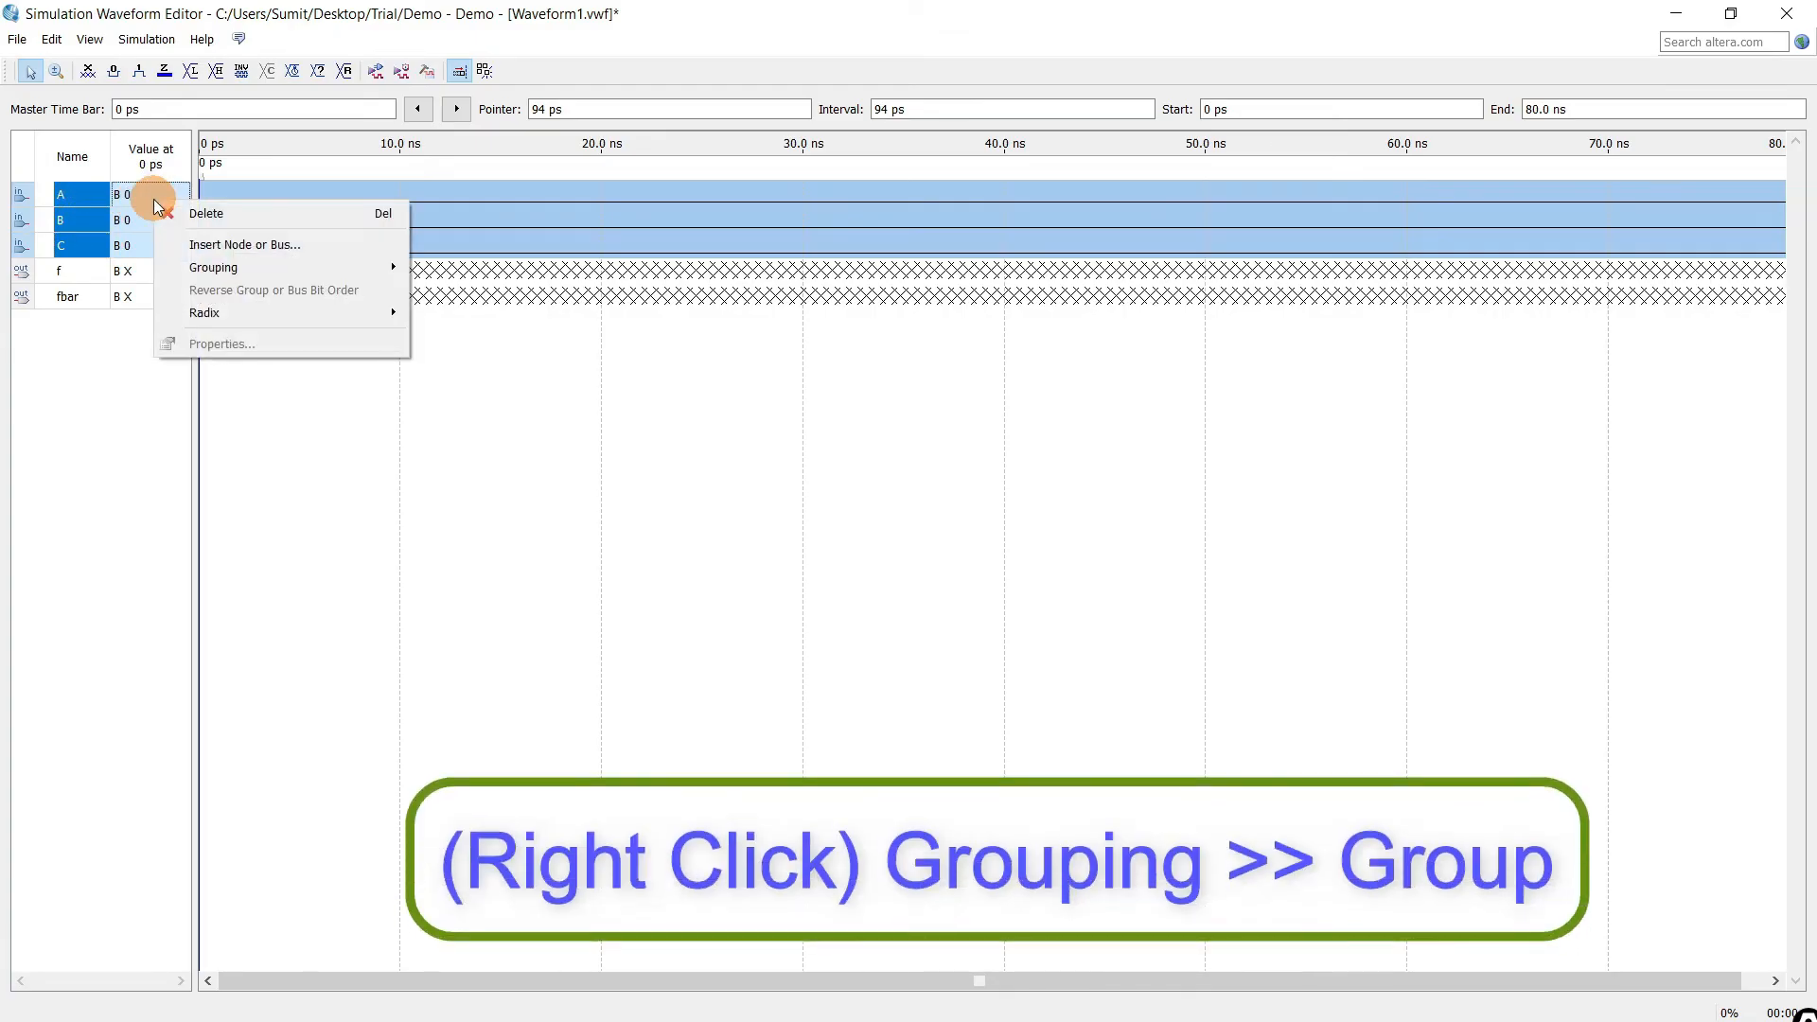
pyautogui.moveTo(229, 269)
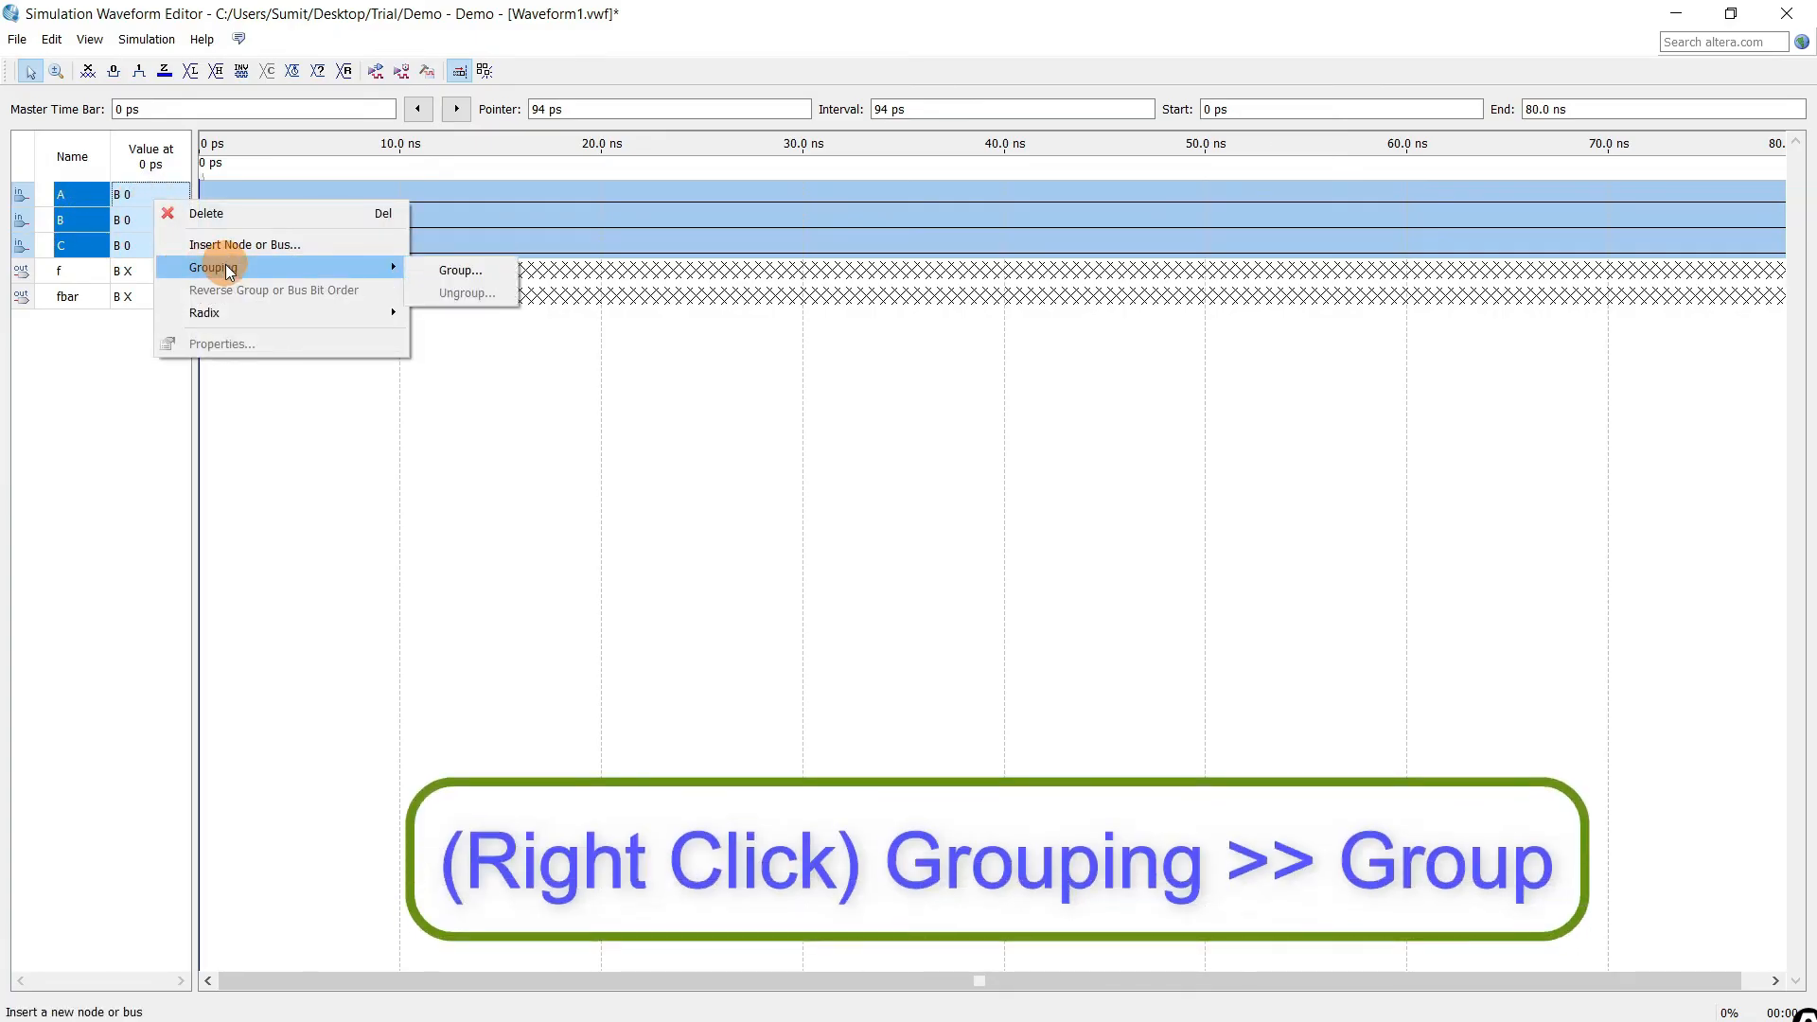
pyautogui.click(452, 272)
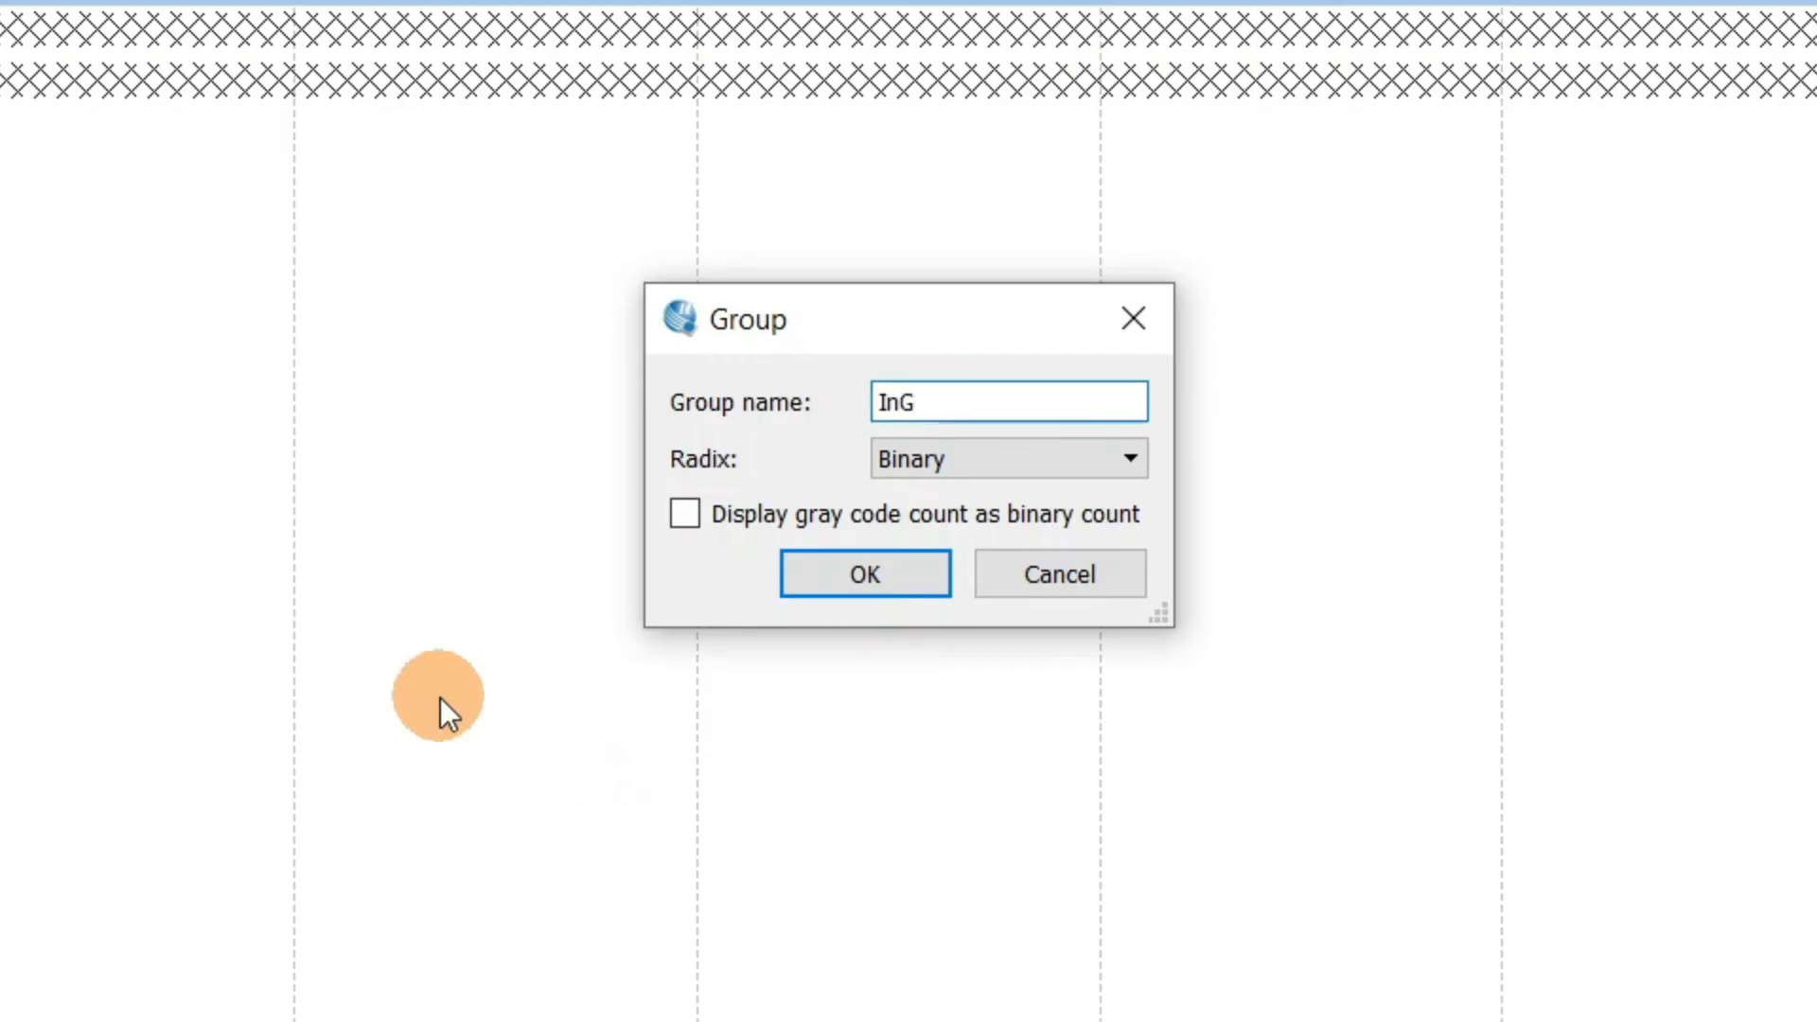
pyautogui.click(1033, 457)
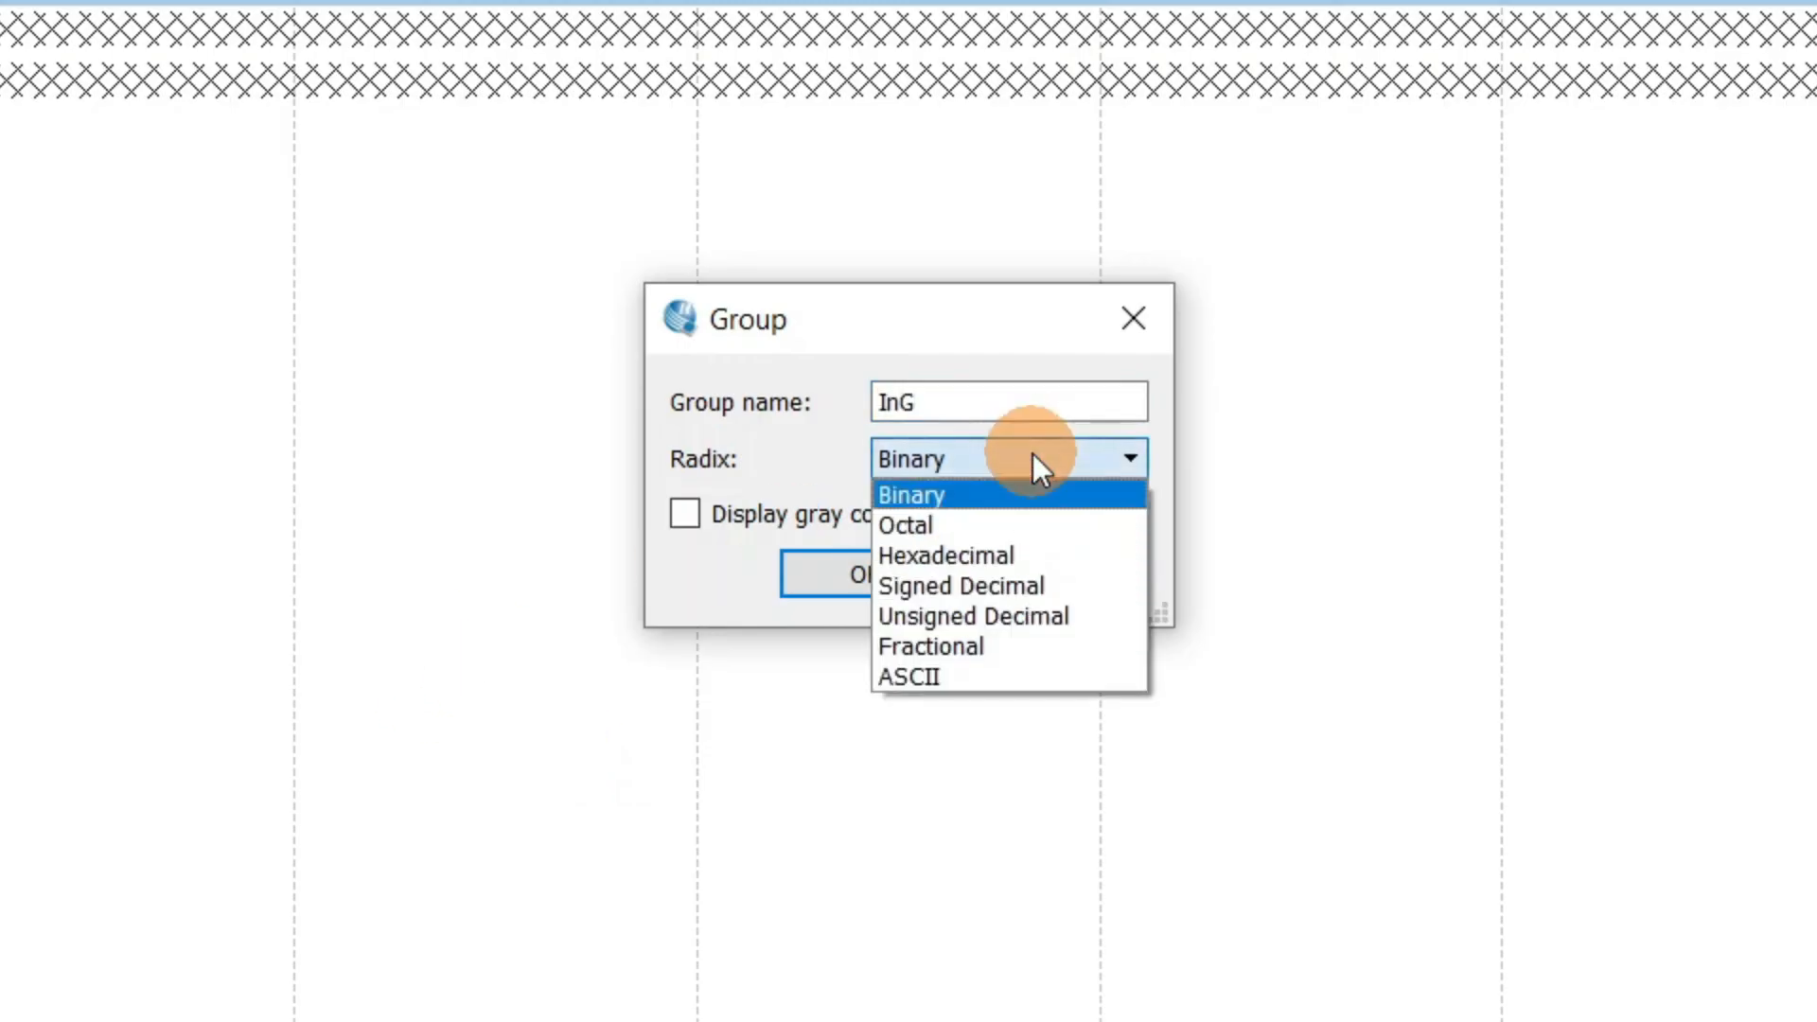
pyautogui.click(1050, 617)
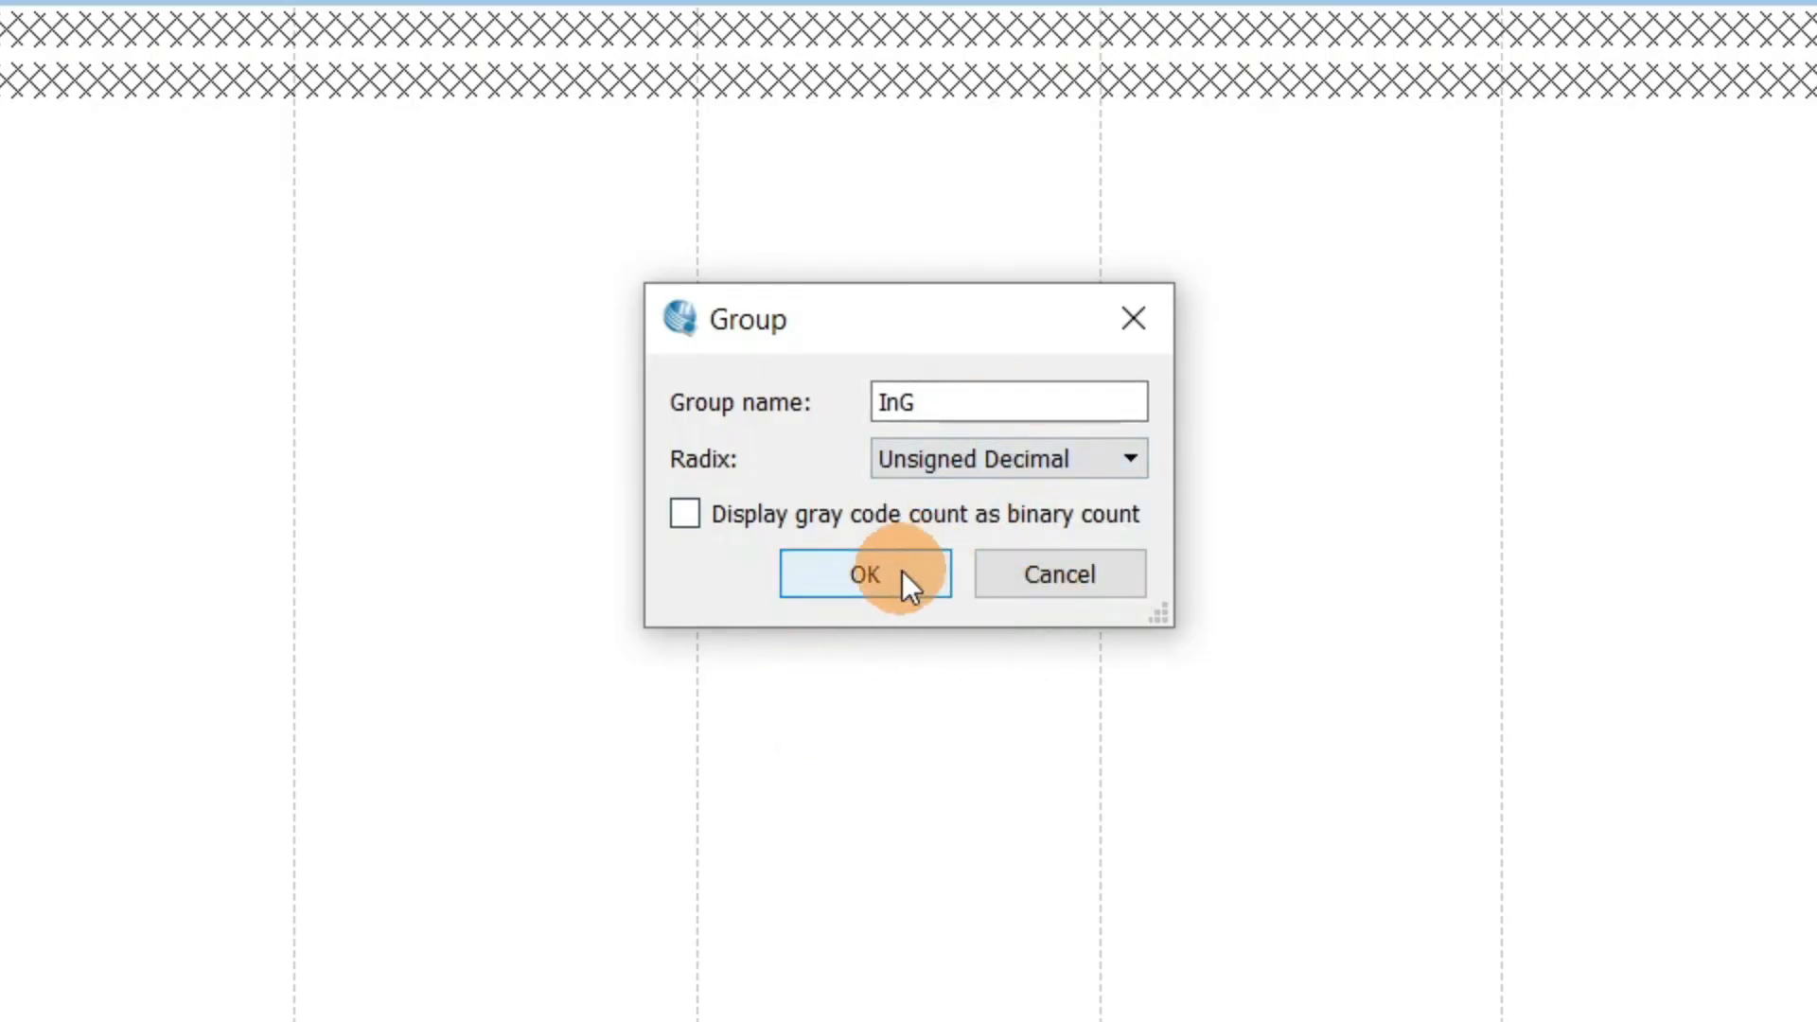
pyautogui.click(901, 575)
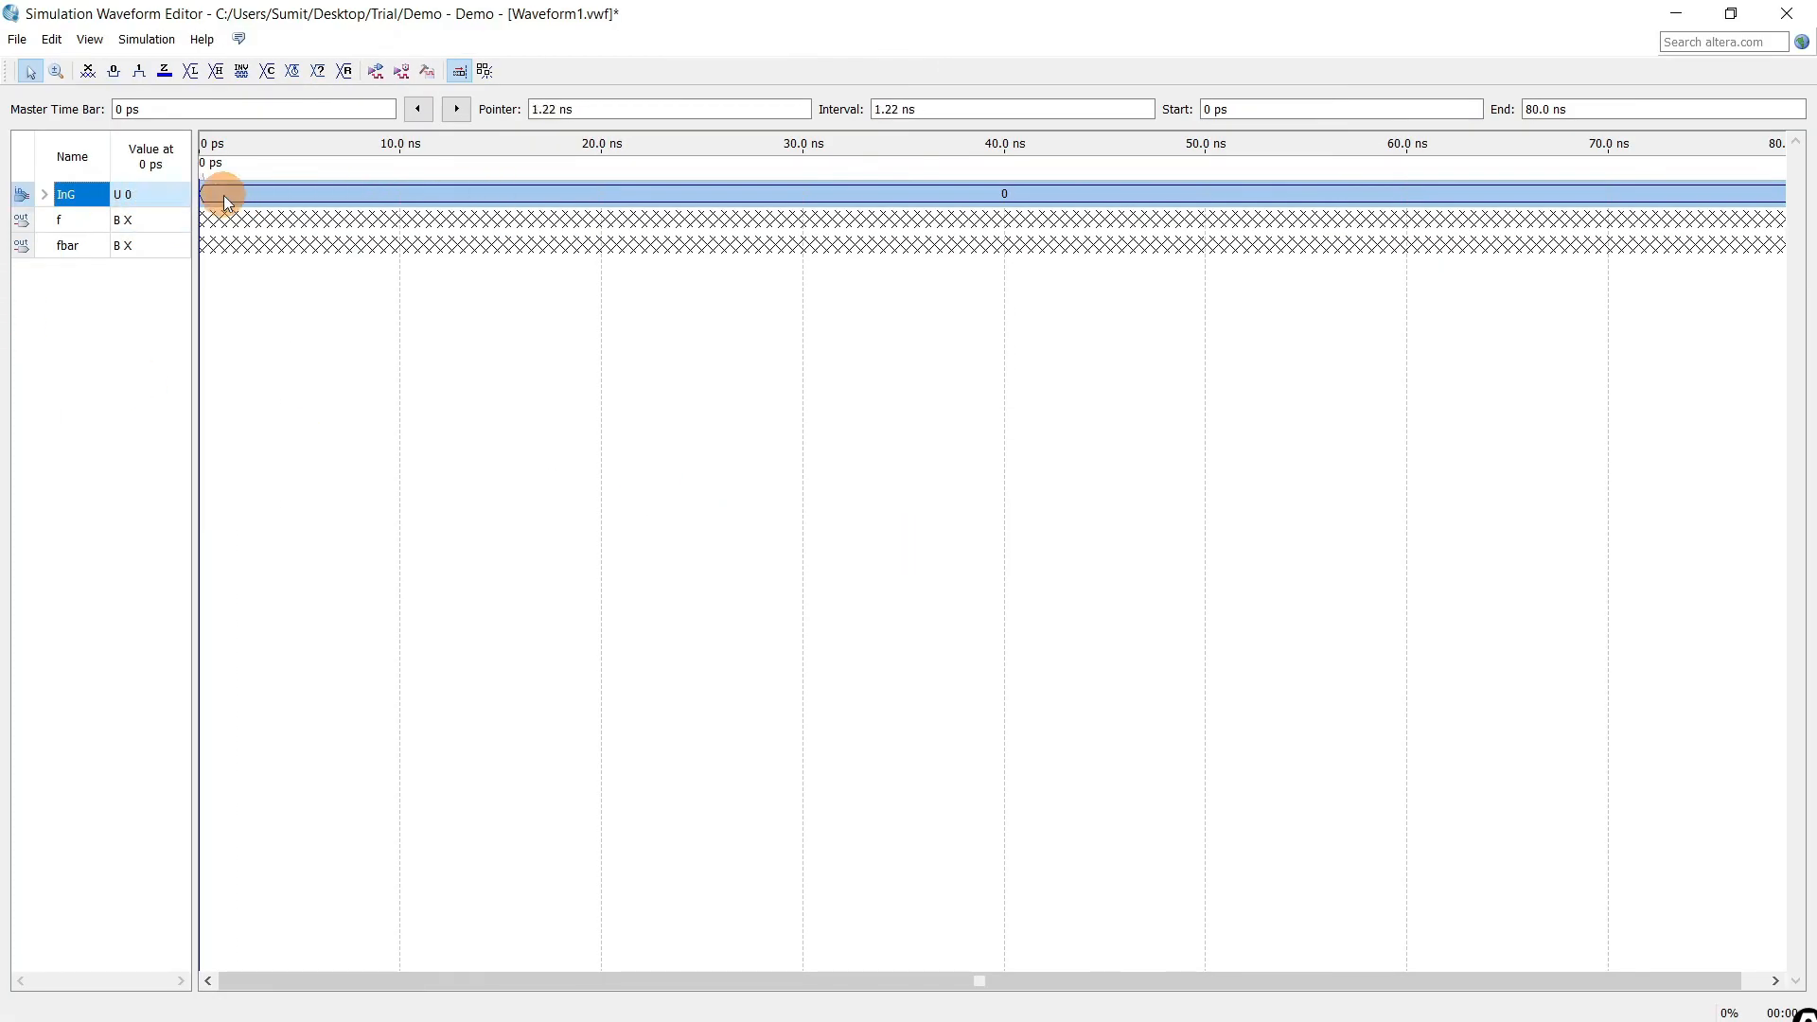
# Expand the InG group to list its member inputs.
pyautogui.click(44, 195)
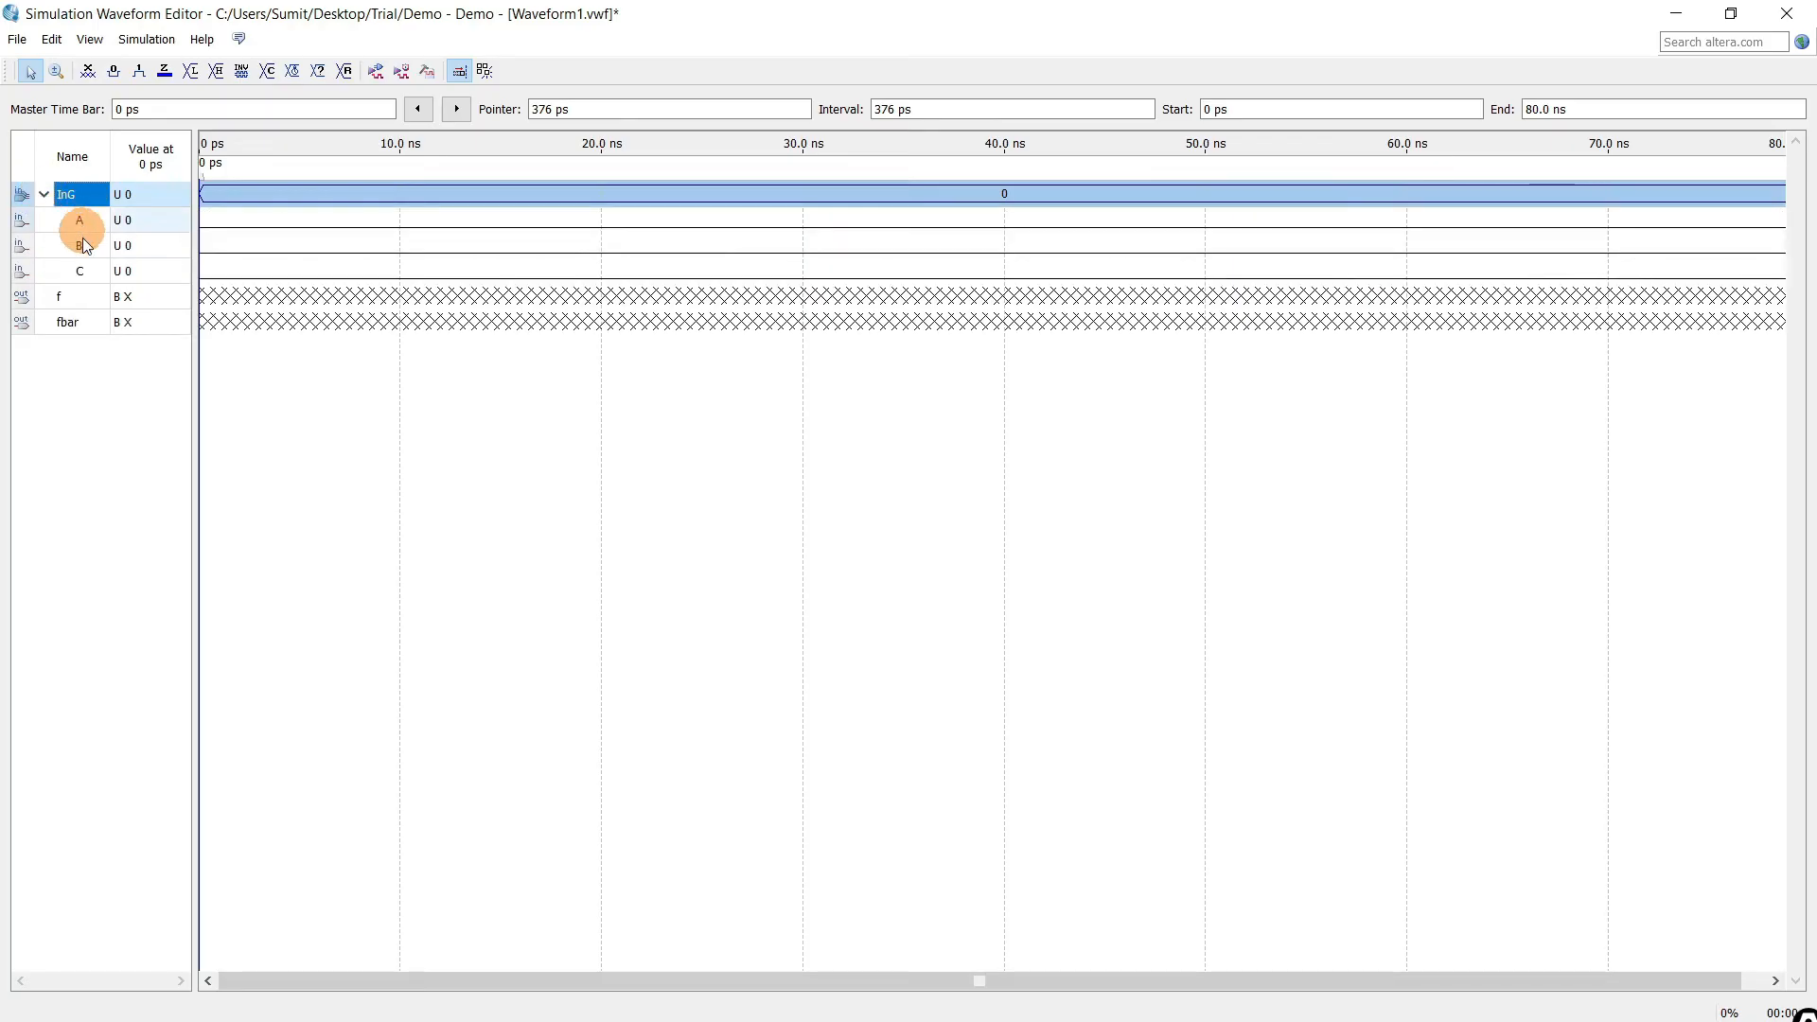
pyautogui.click(44, 195)
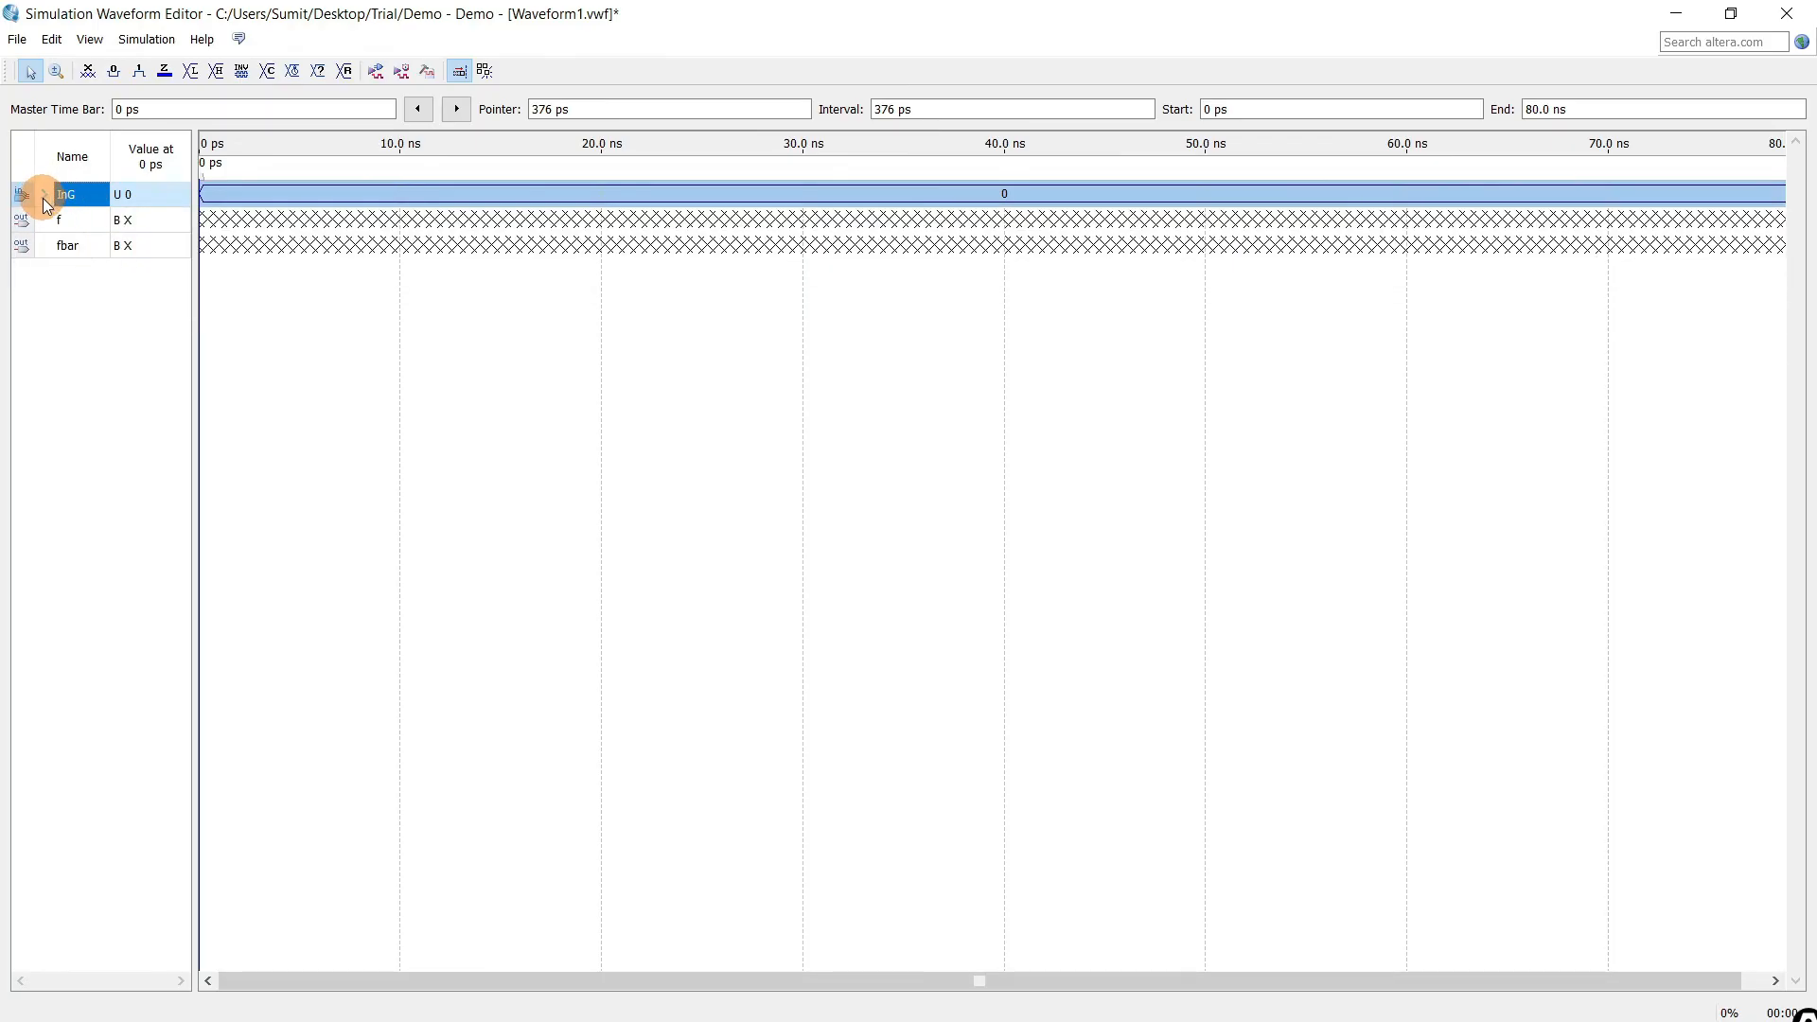
pyautogui.click(43, 195)
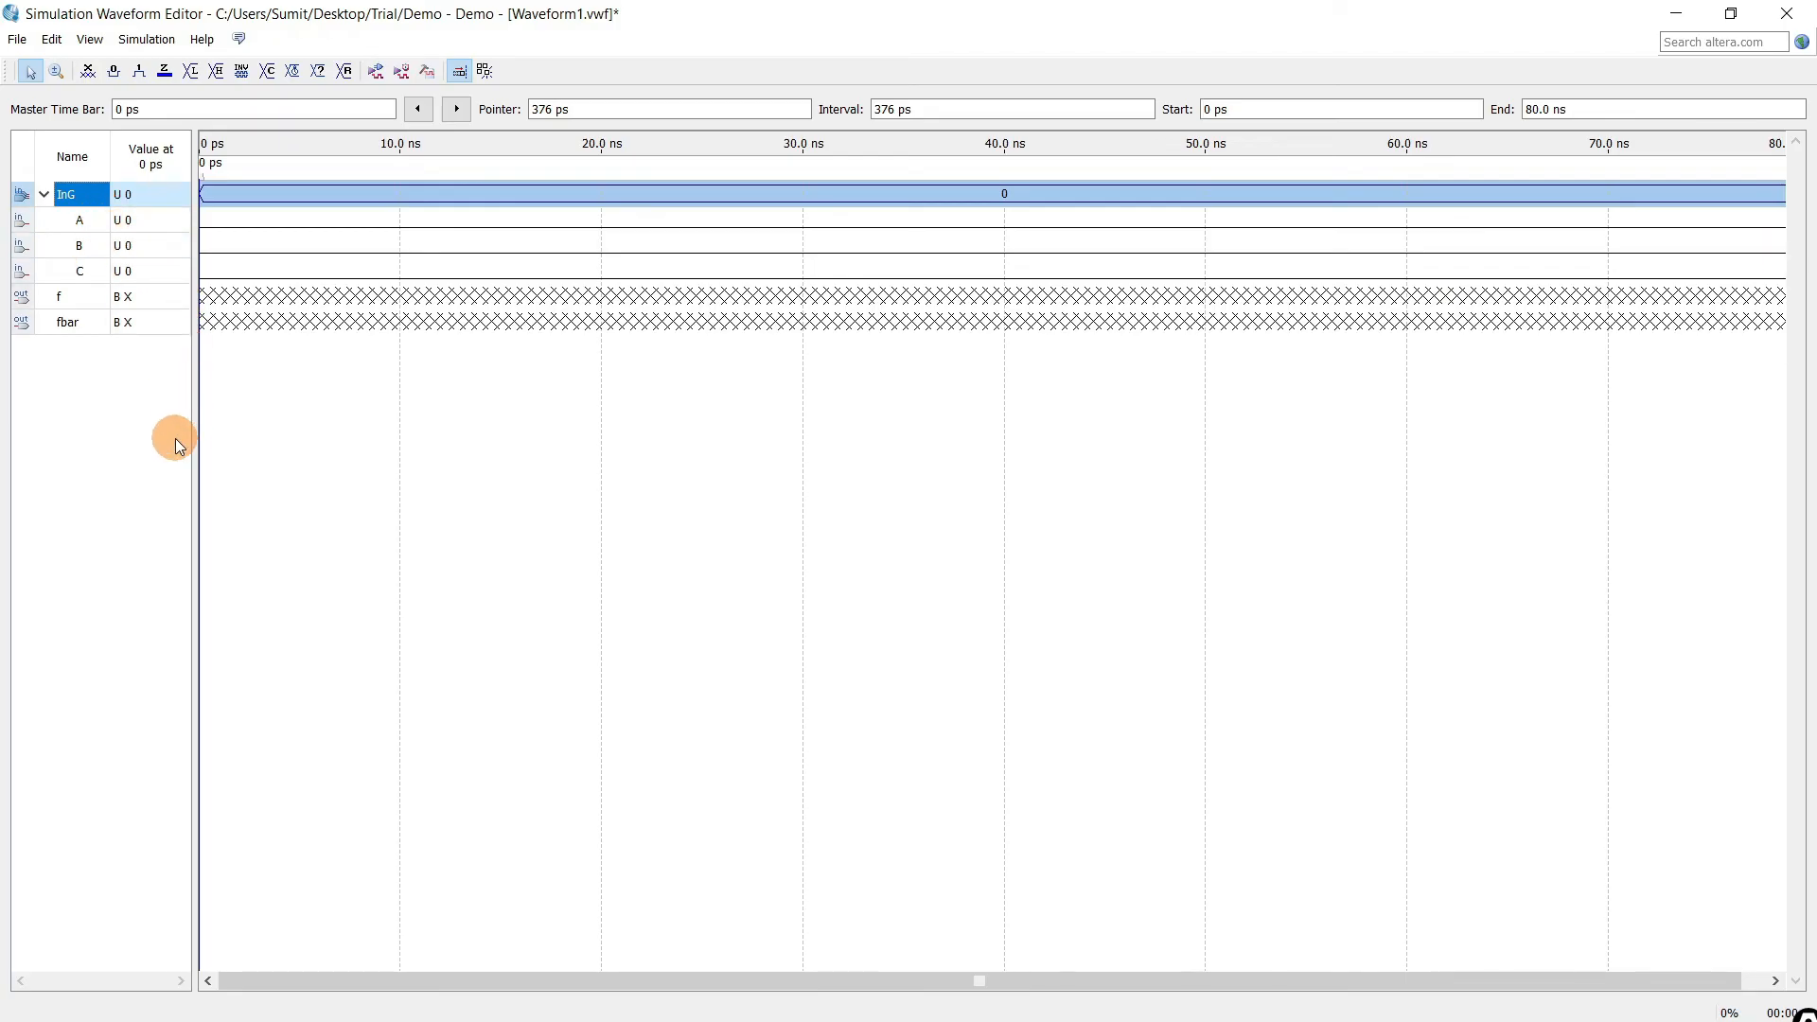
# Reverse the bit order of the InG group, and reverse it again to restore the A, B, C order.
pyautogui.rightClick(85, 198)
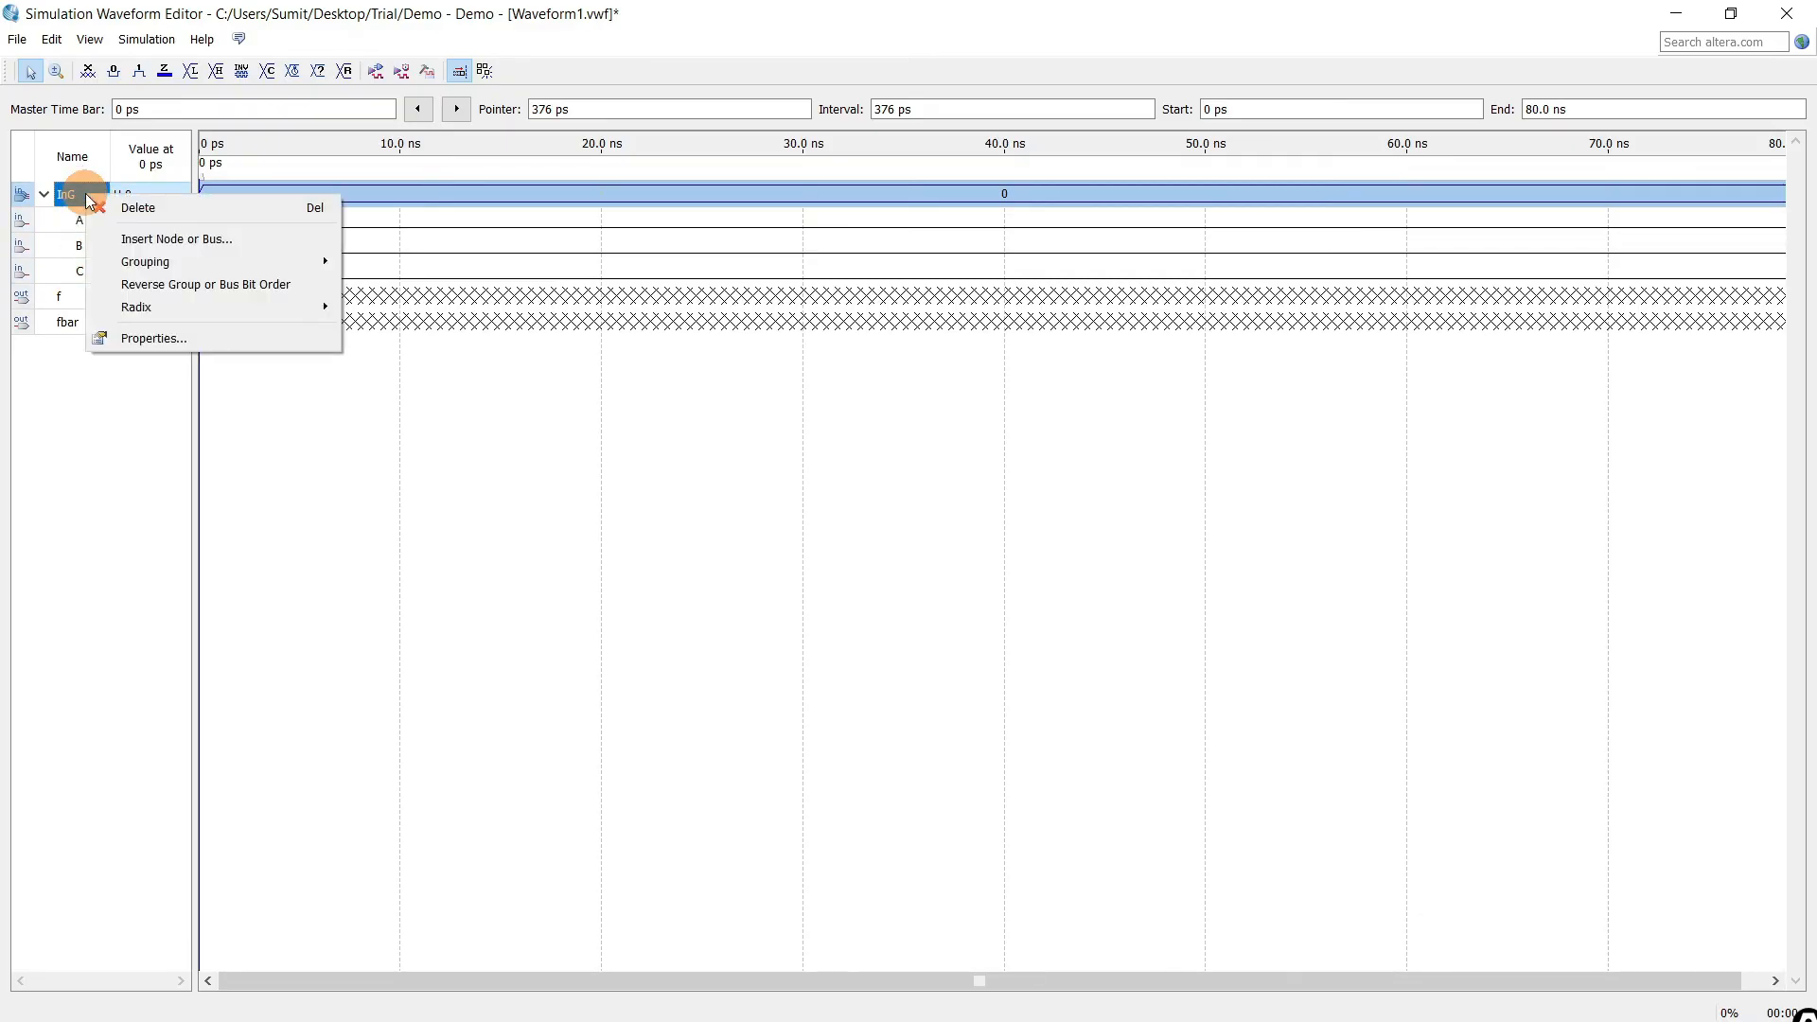
pyautogui.click(231, 285)
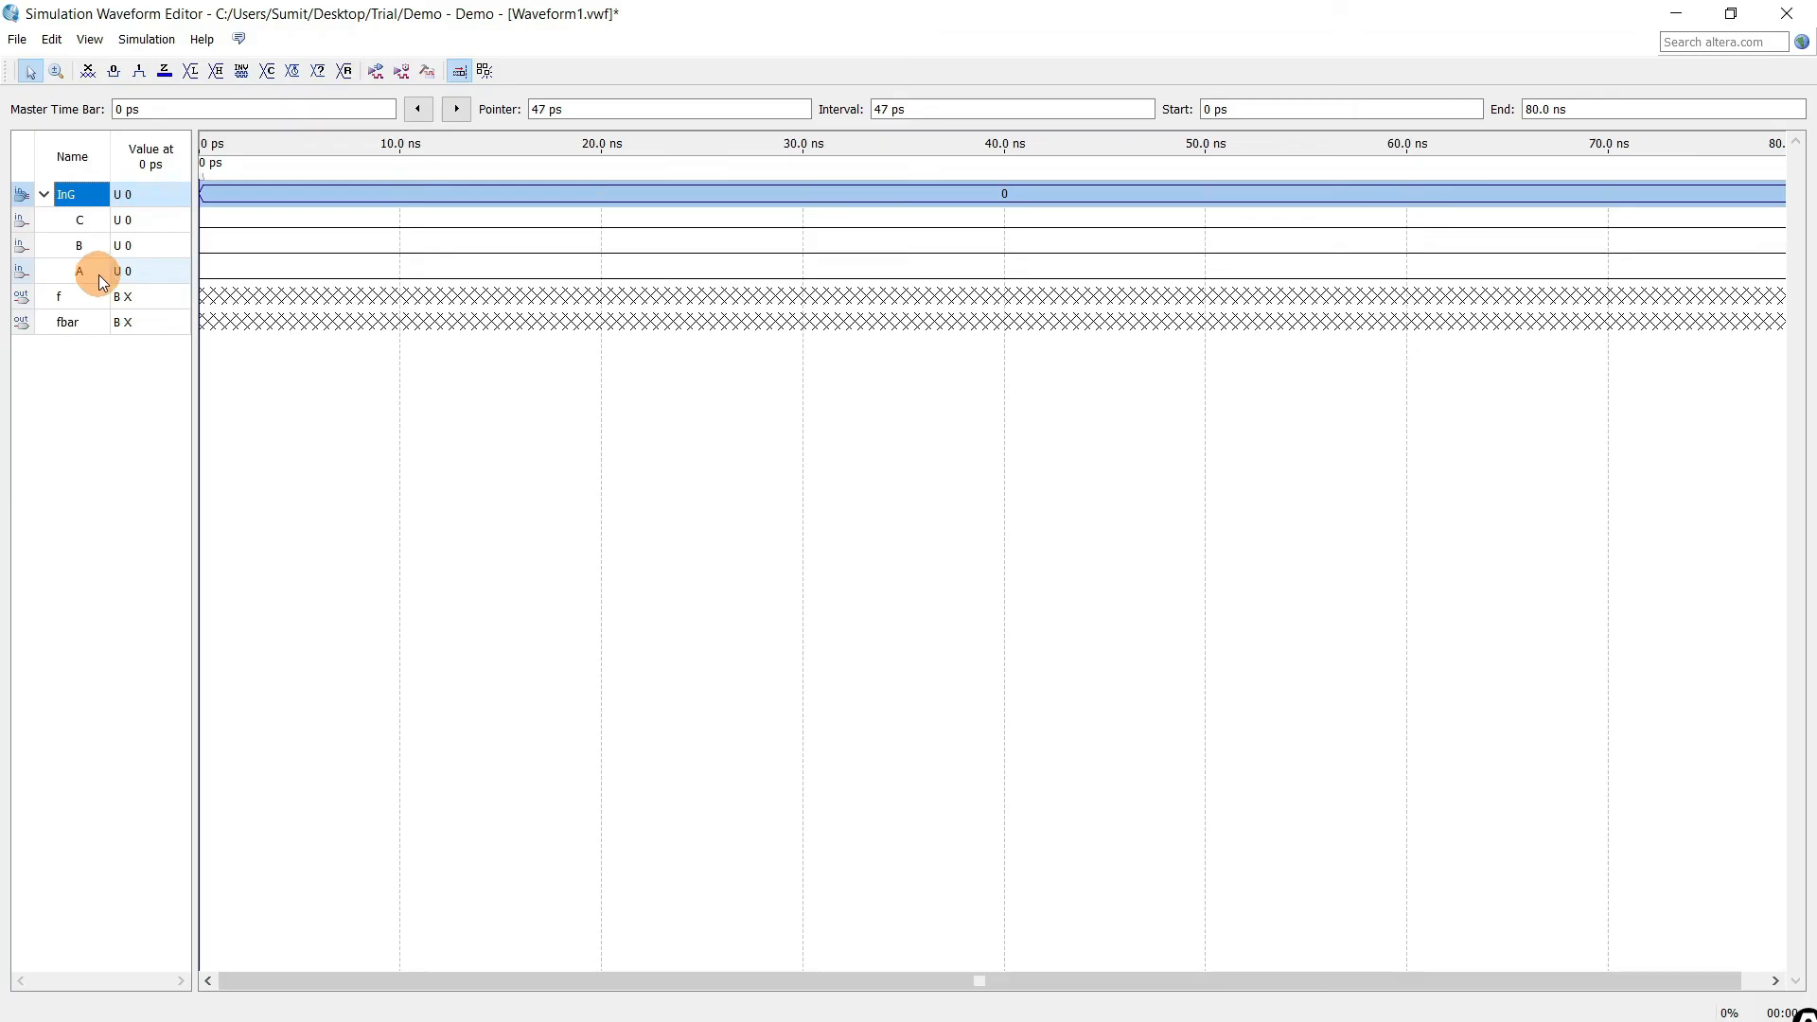
pyautogui.rightClick(91, 199)
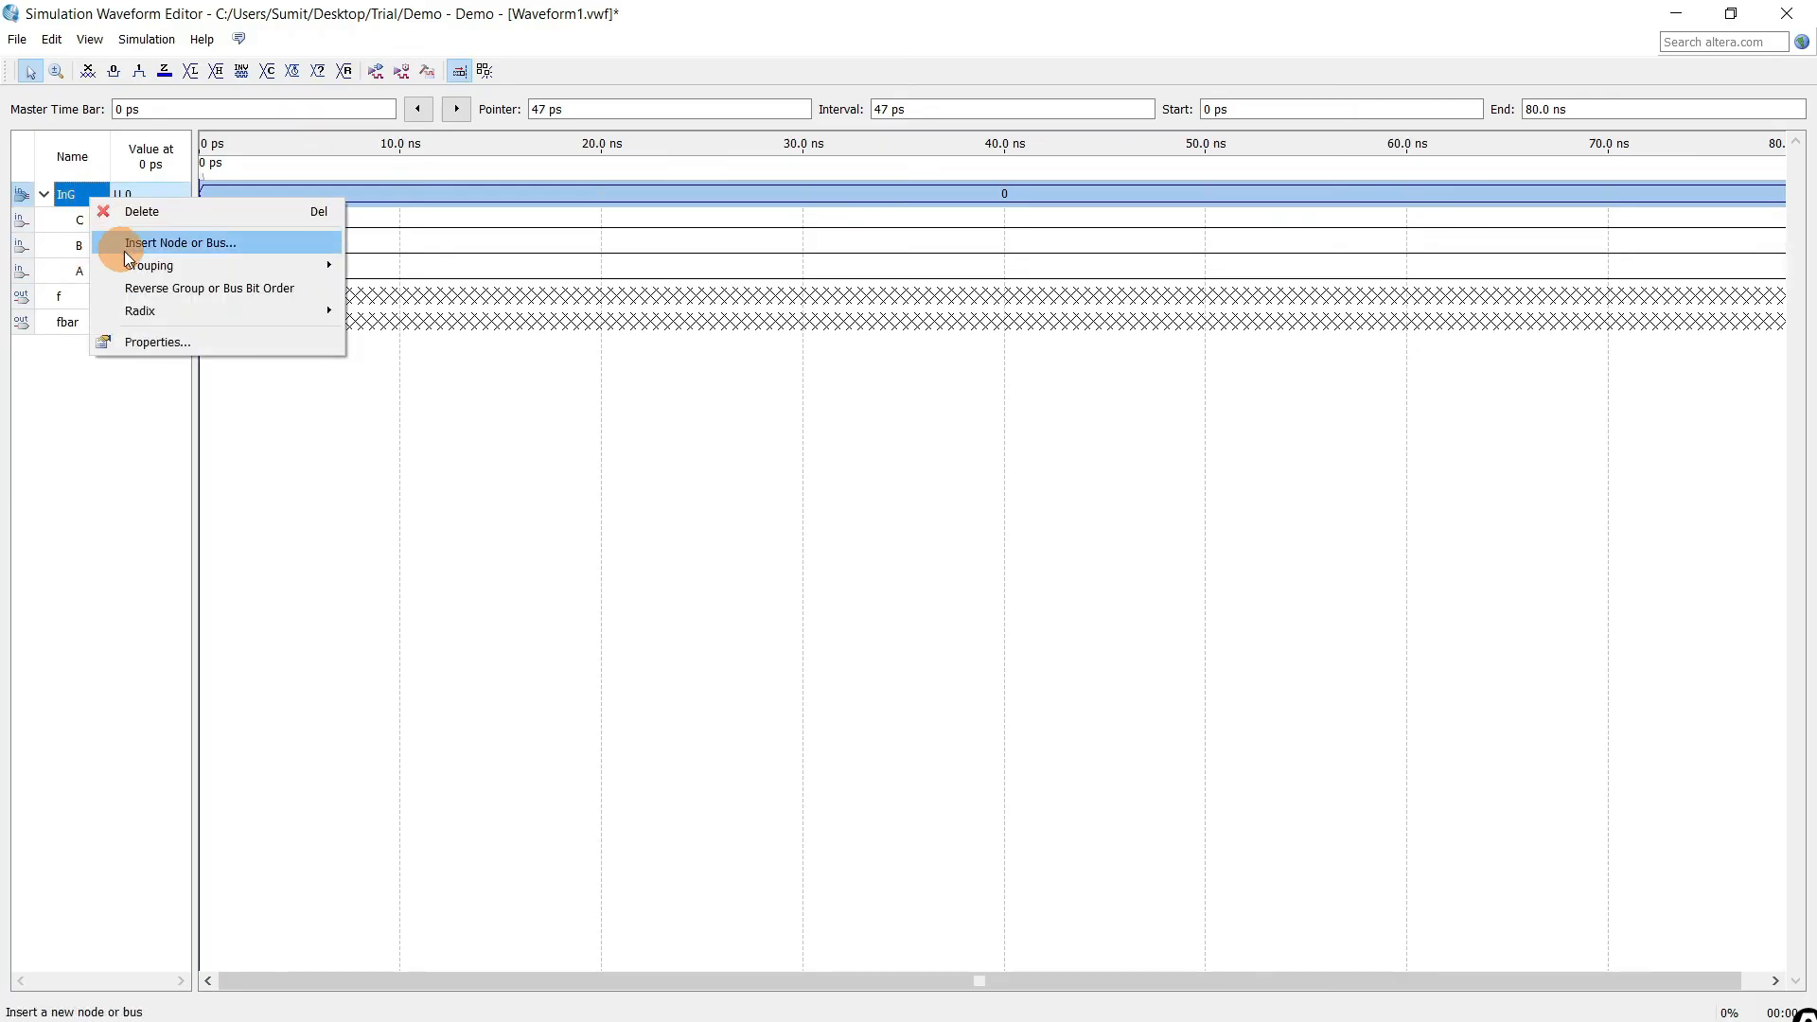
pyautogui.click(167, 288)
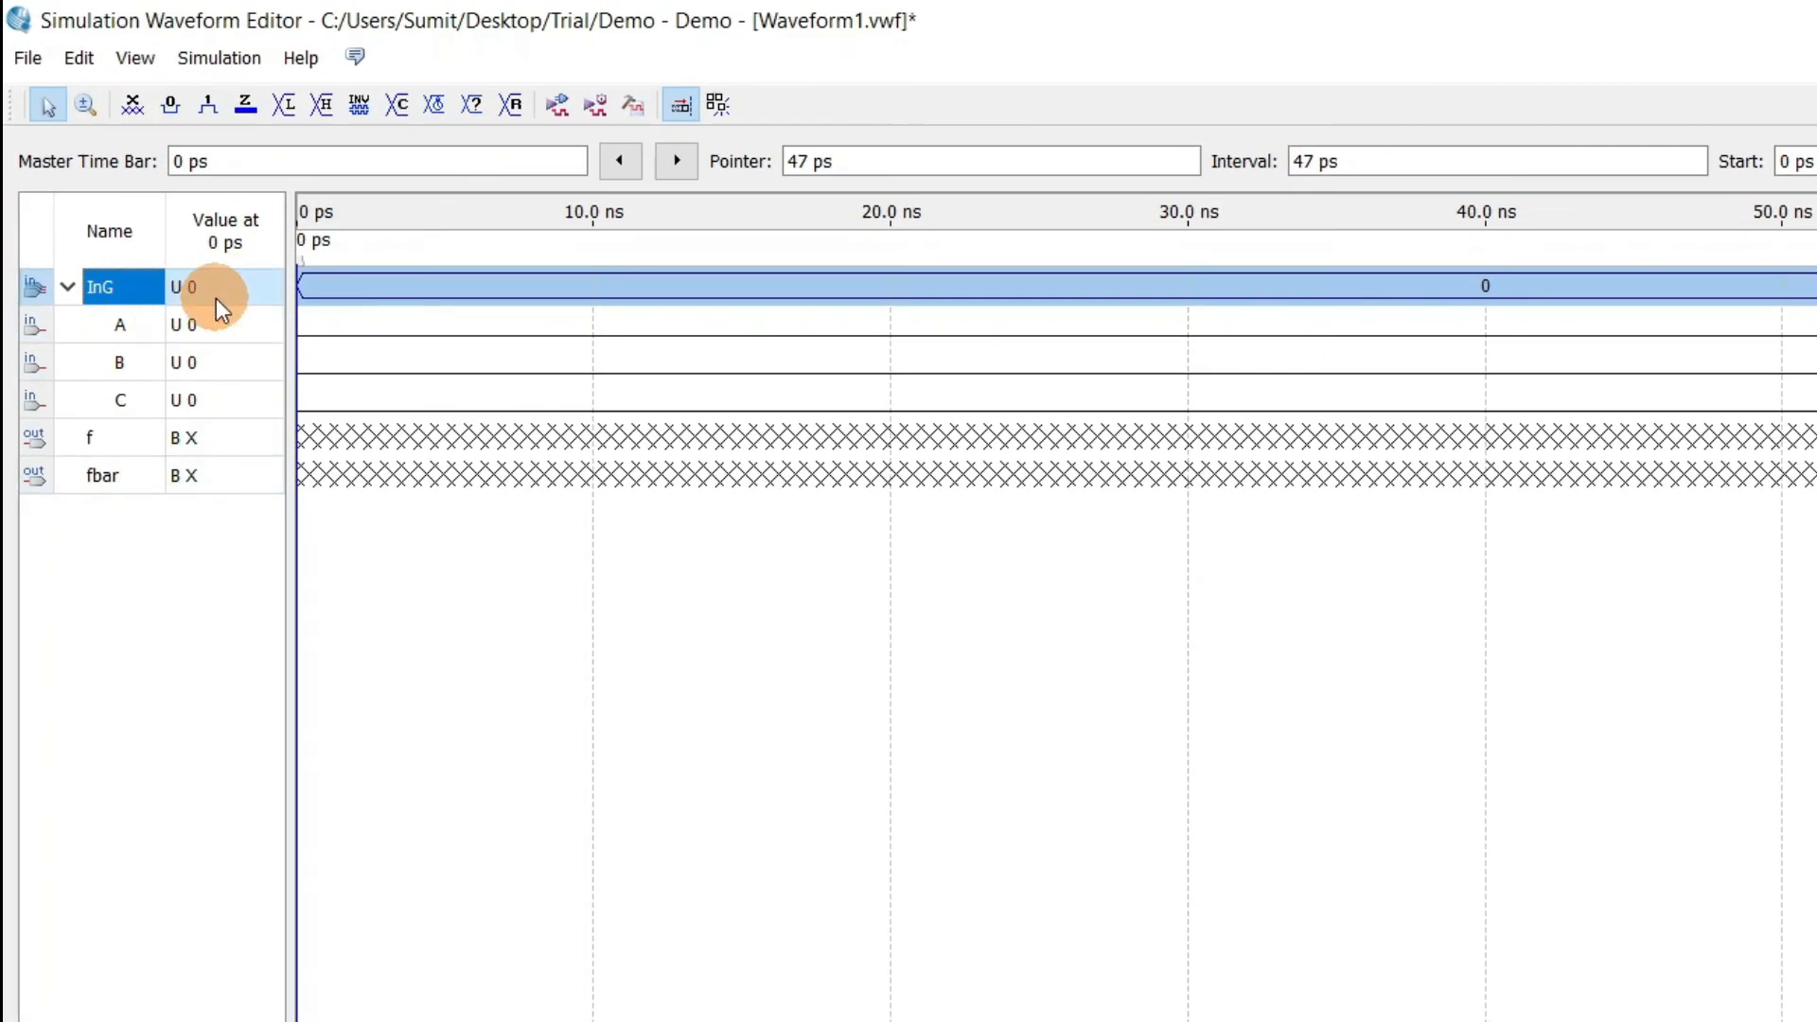
# Assign a binary count value to InG, starting at 0 and incrementing by 1 every 10 ns.
pyautogui.click(400, 108)
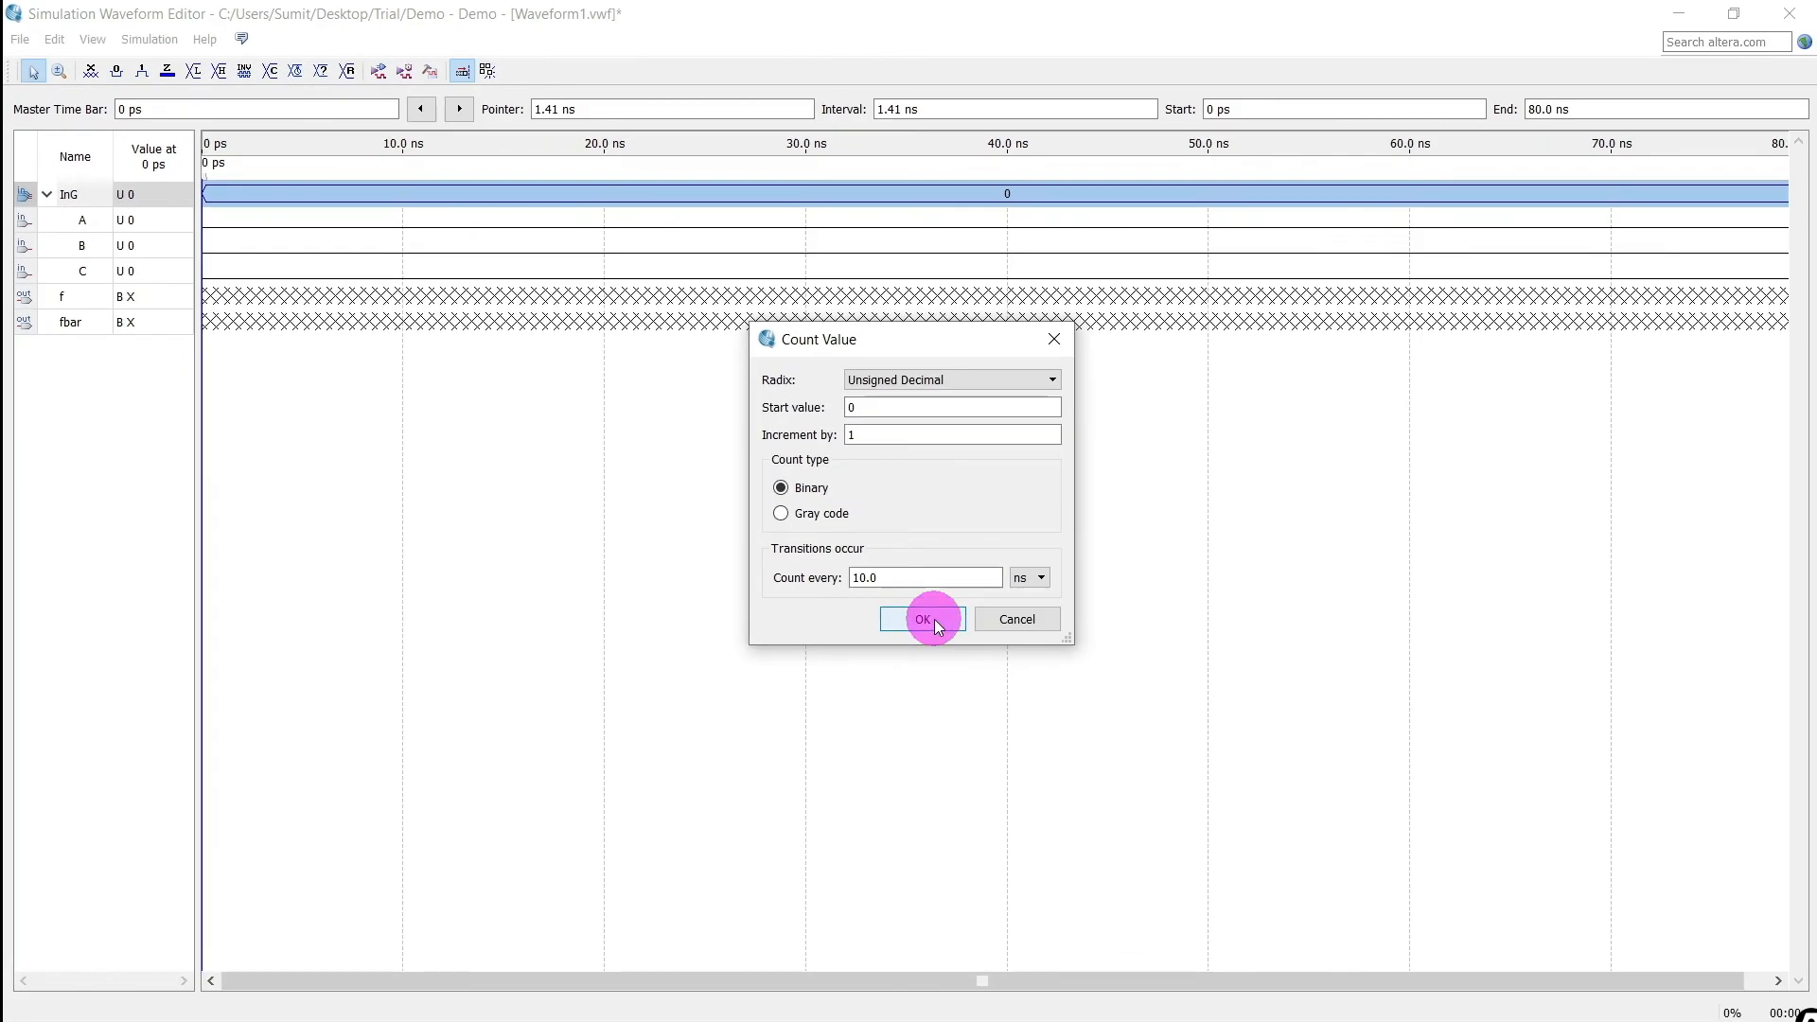
pyautogui.click(1344, 914)
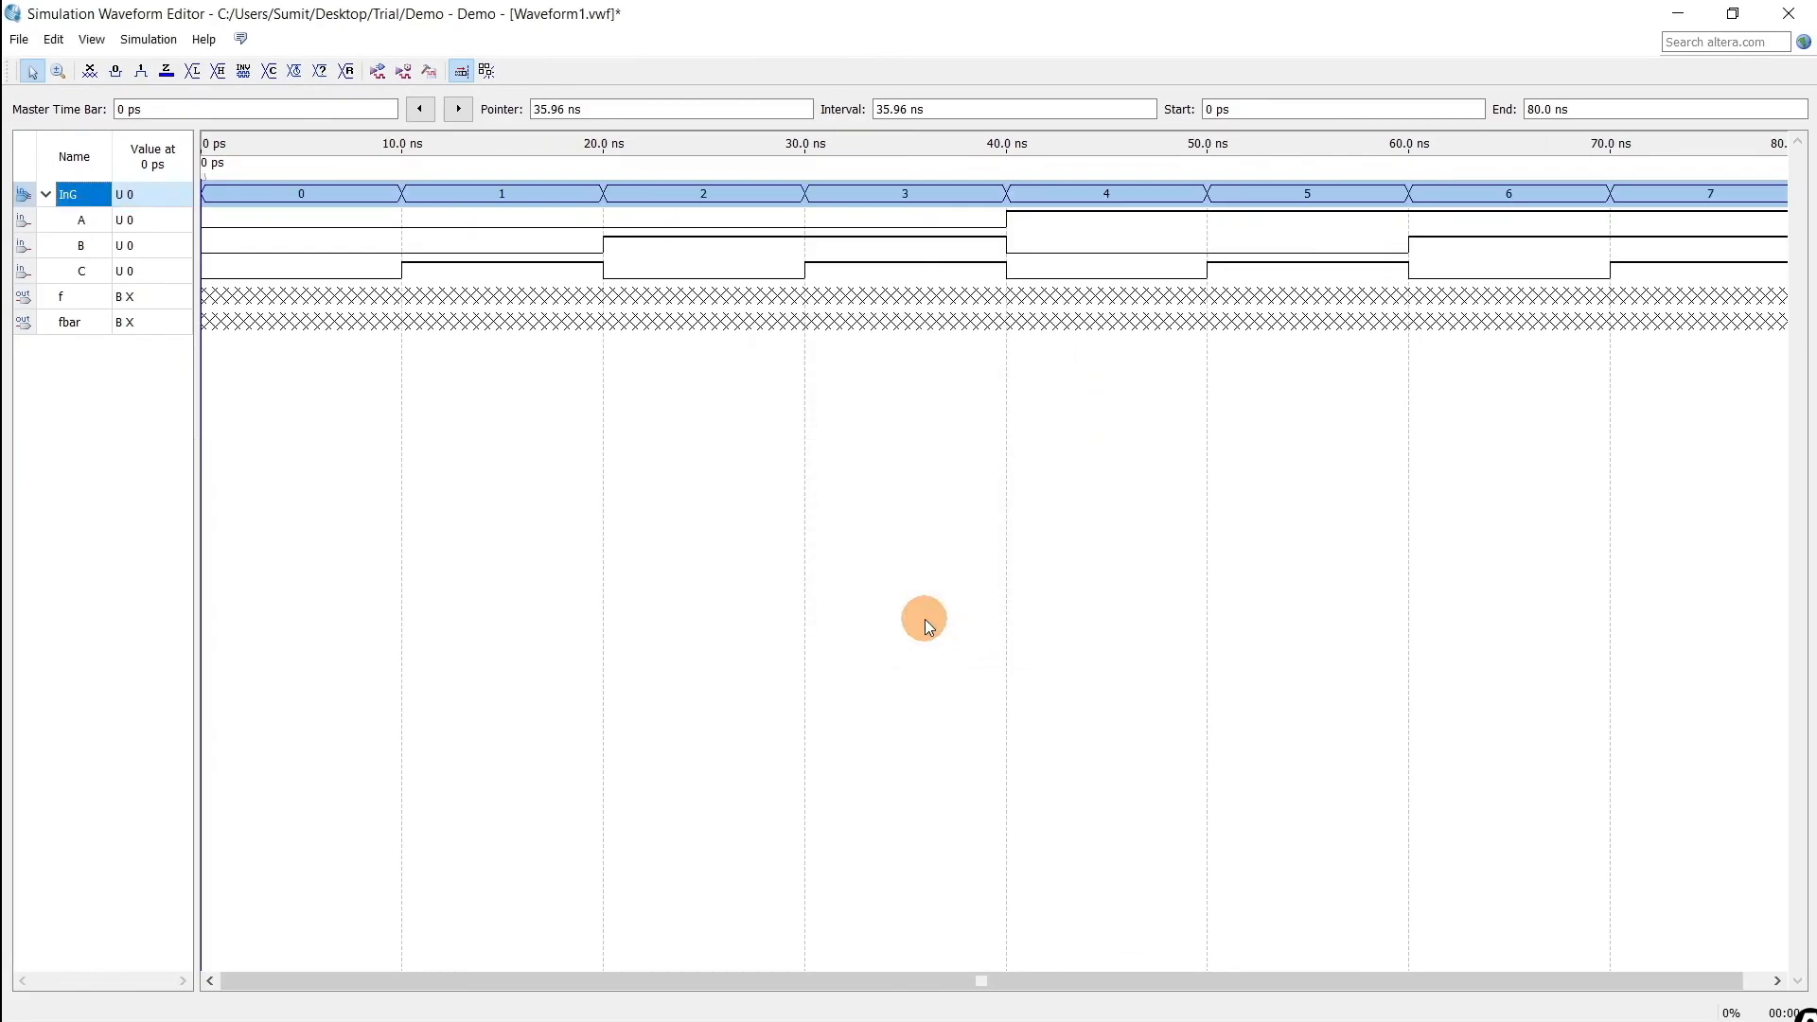
pyautogui.click(344, 426)
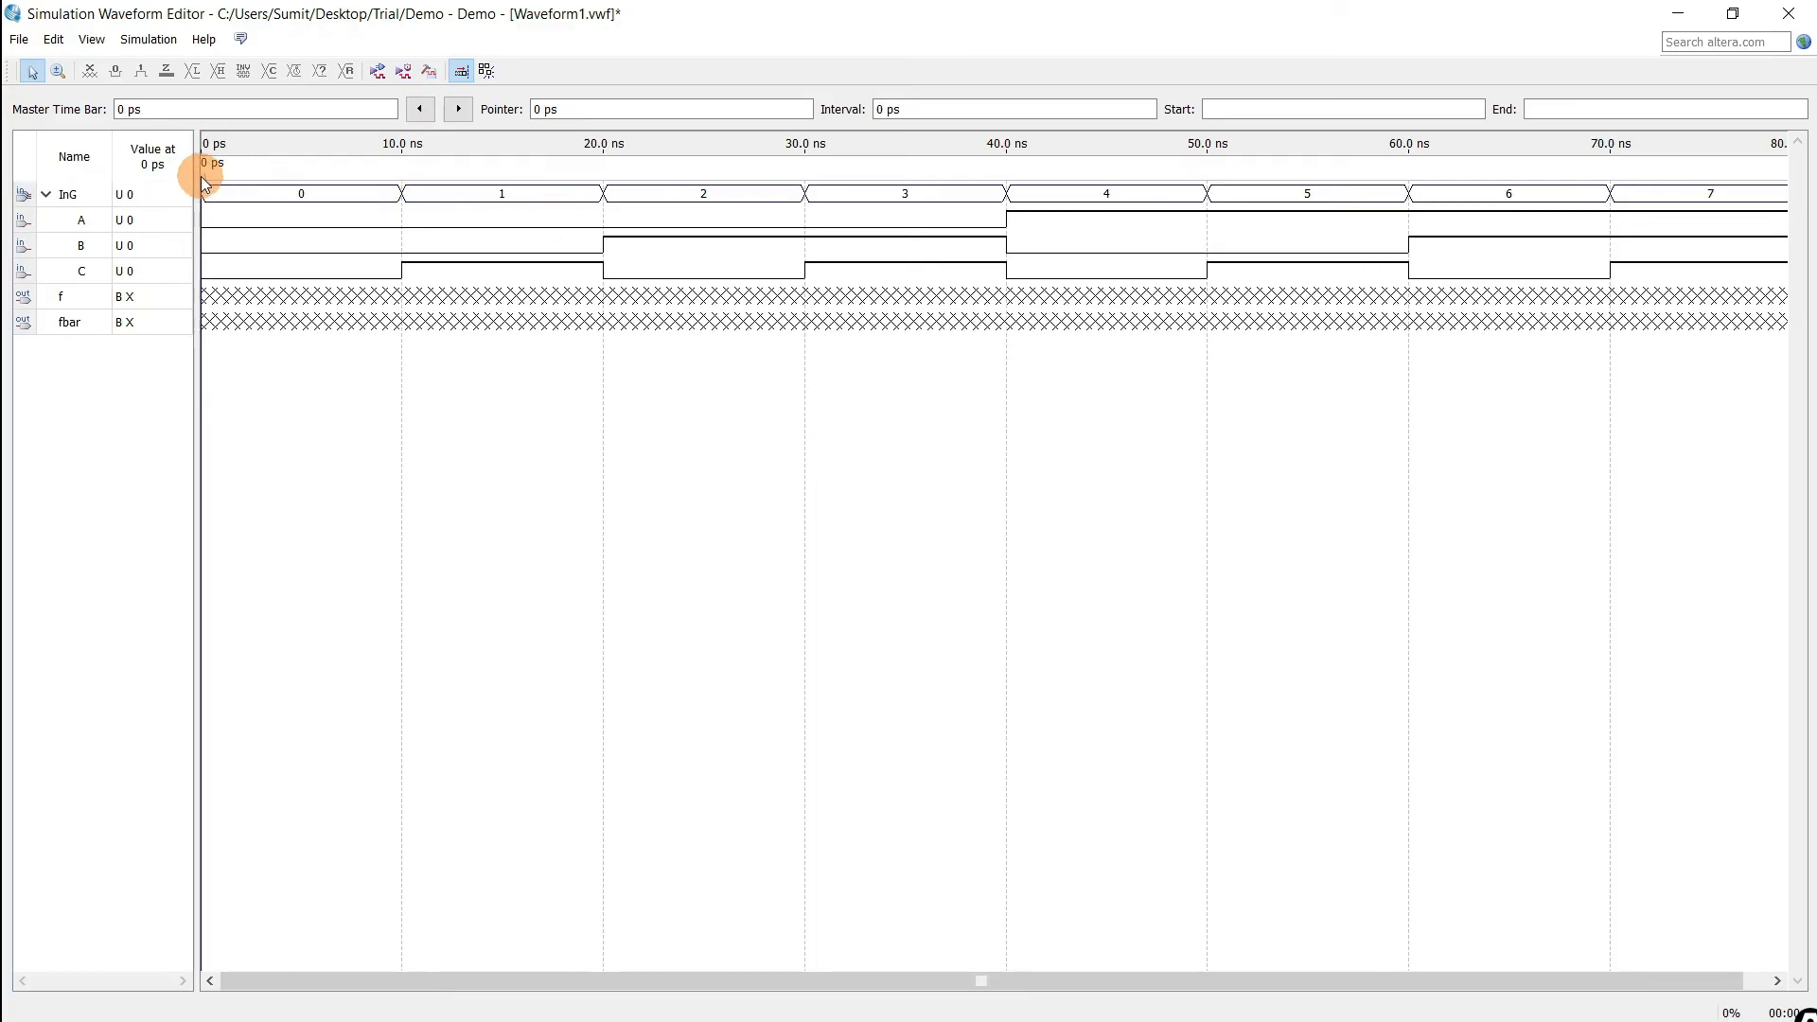
# Turn off Snap to Grid and move the master time bar to about 6 ns and about 53.5 ns to read the signal values.
pyautogui.moveTo(202, 176); pyautogui.dragTo(316, 183)
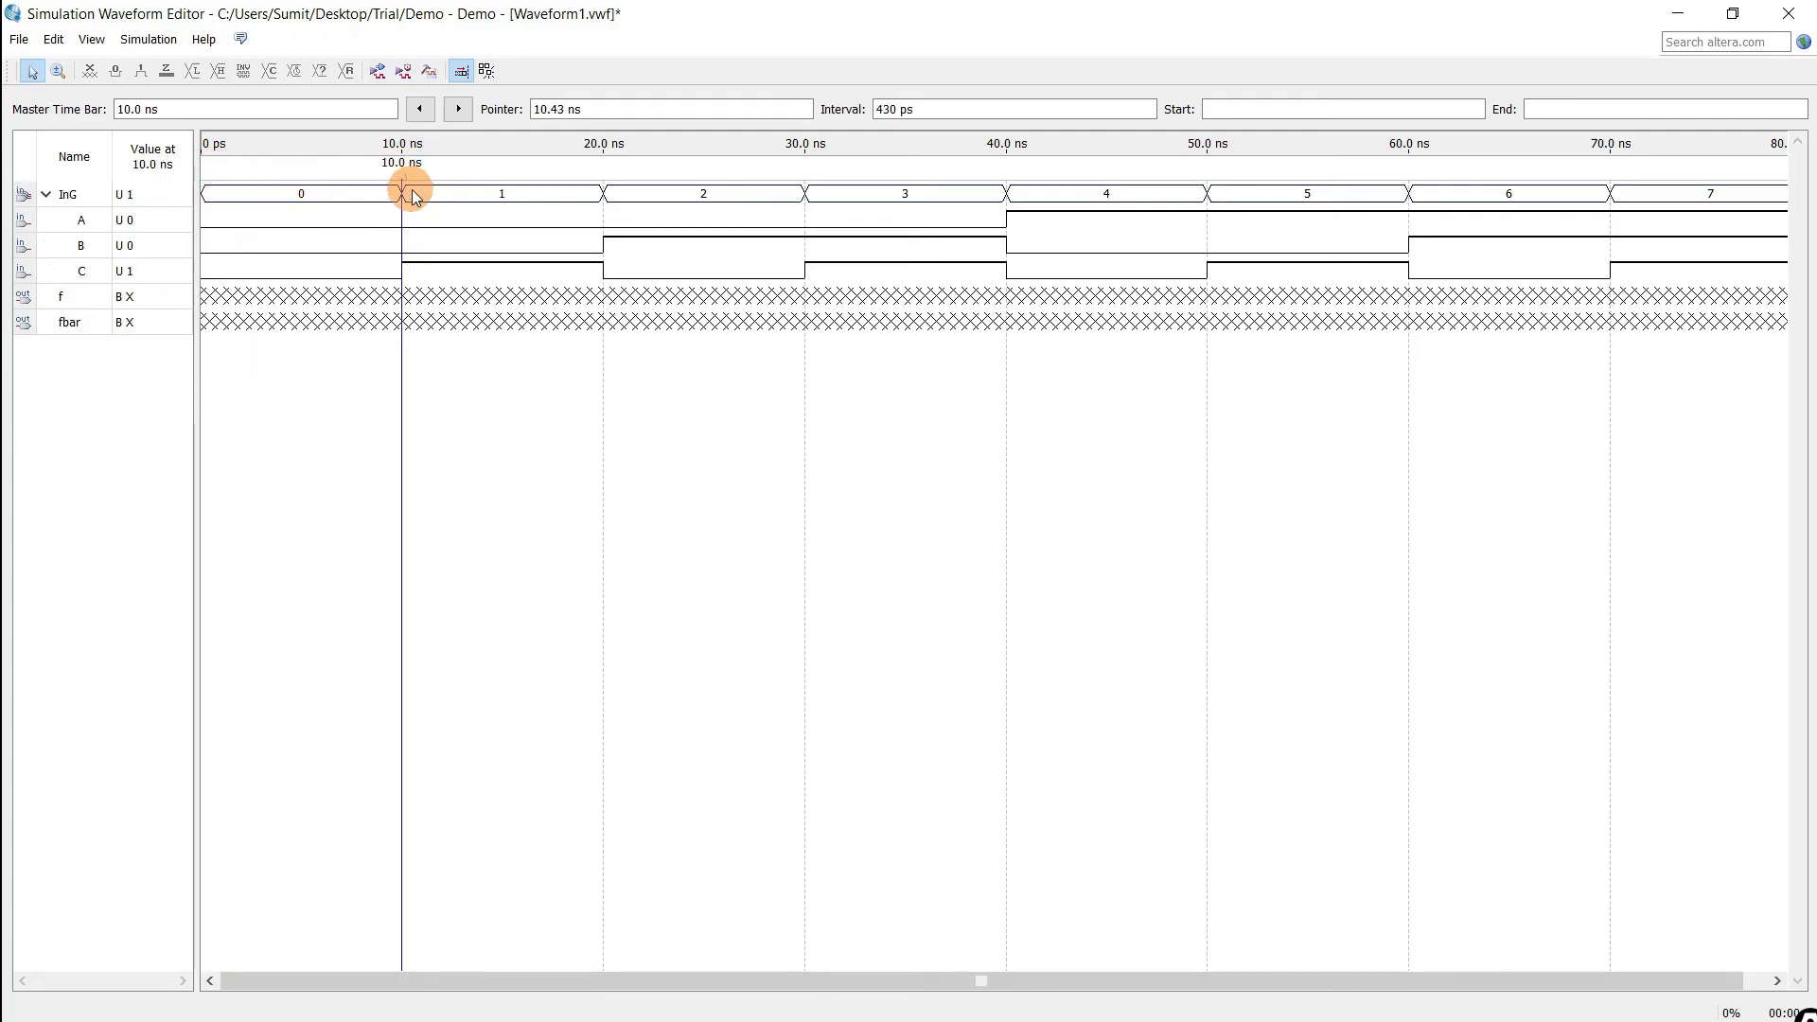
pyautogui.click(462, 72)
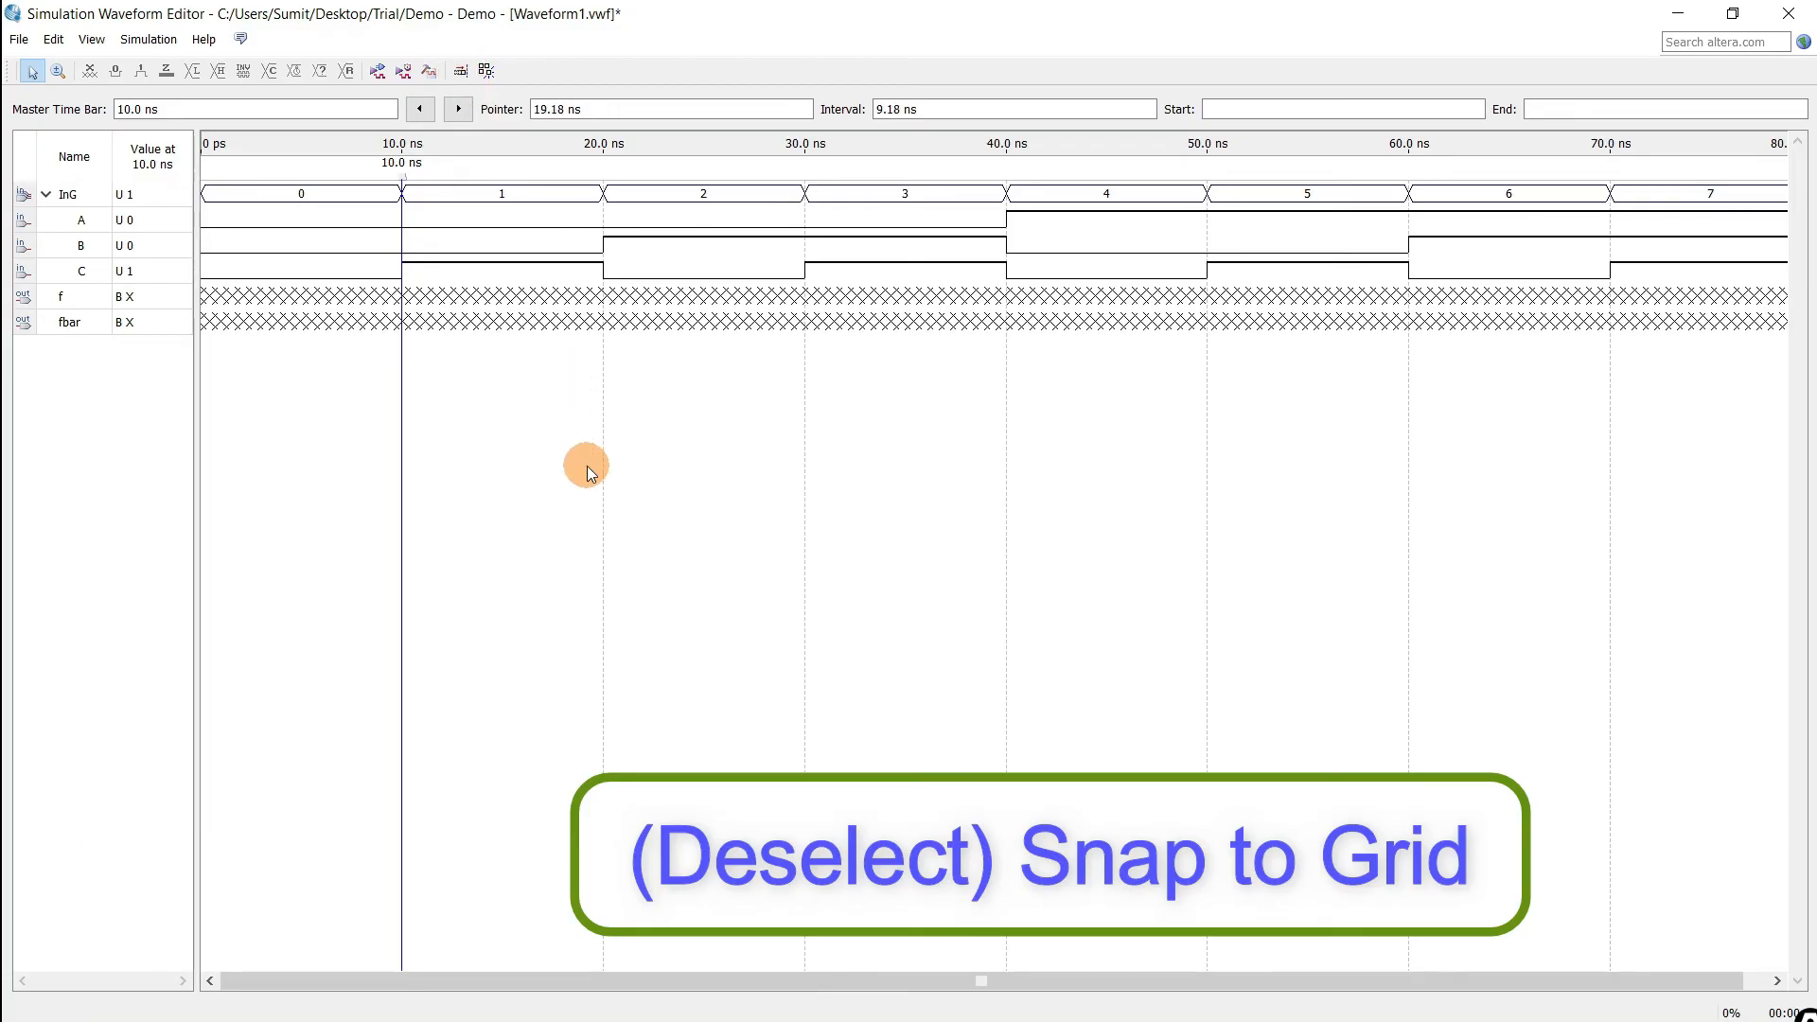
pyautogui.moveTo(403, 176); pyautogui.dragTo(319, 178)
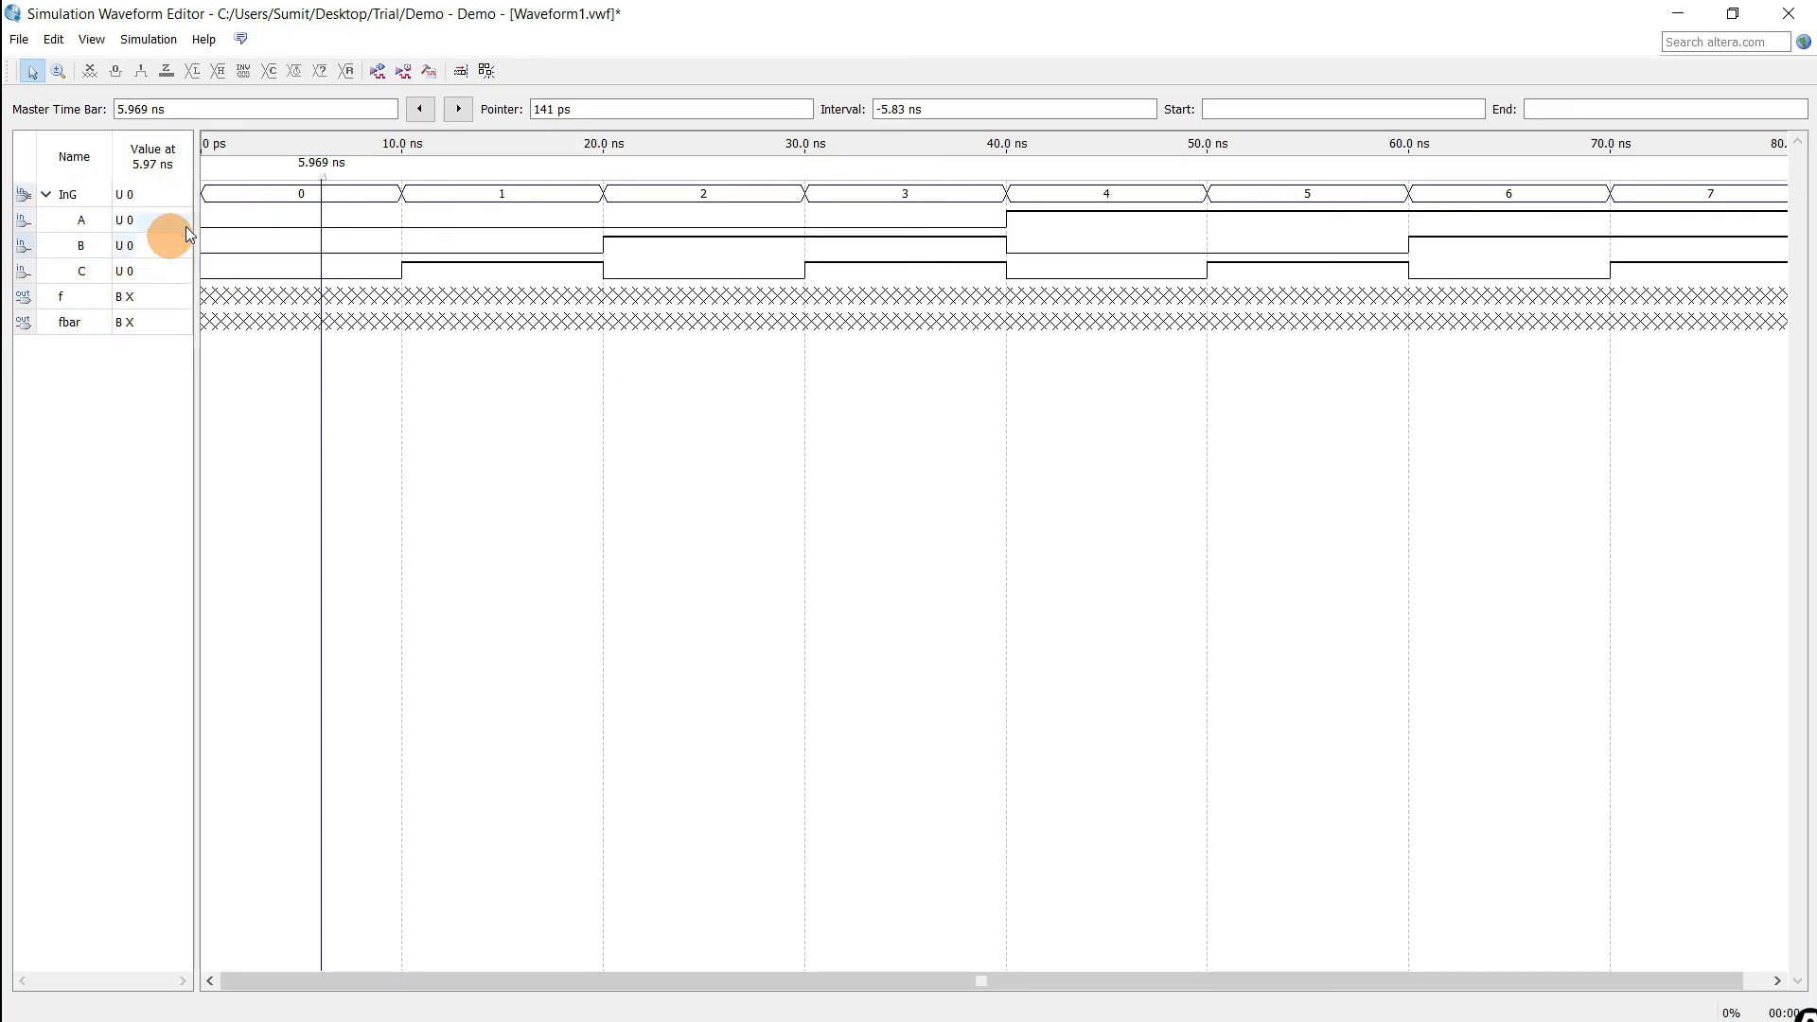
pyautogui.moveTo(321, 178); pyautogui.dragTo(1279, 197)
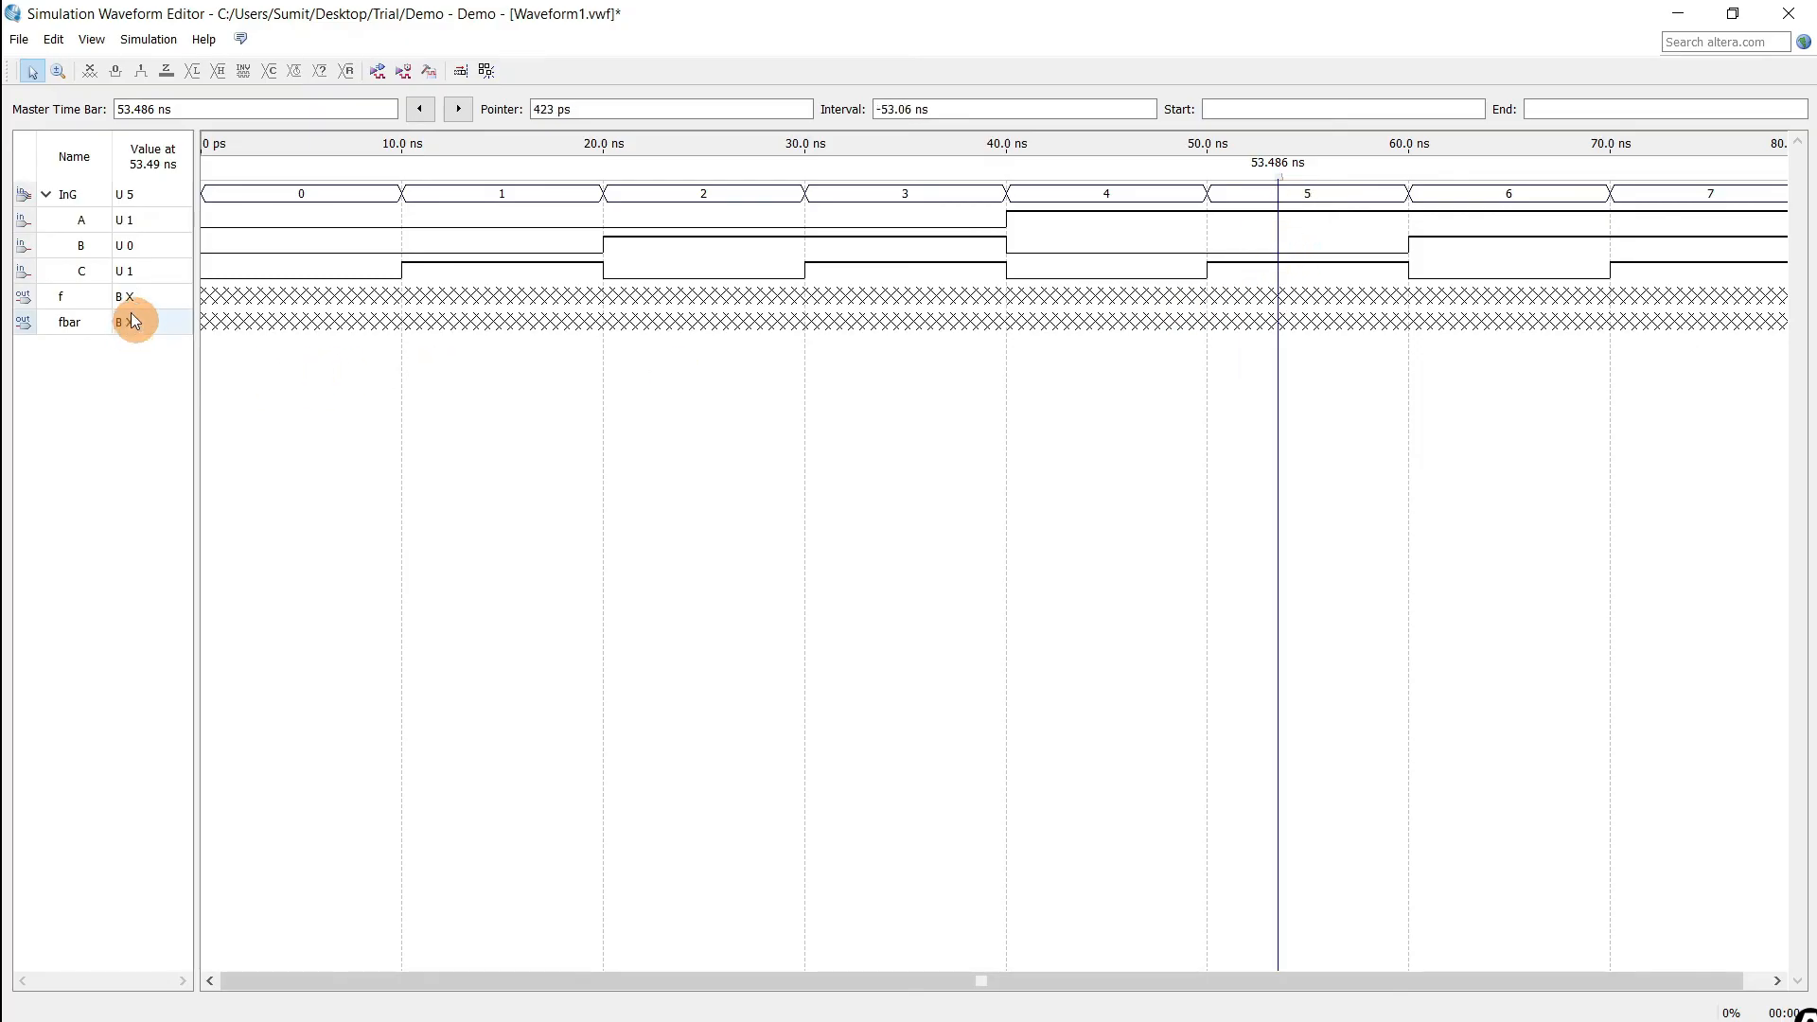
# Save the waveform as Waveform1.vwf in the Trial folder, adding it to the current project.
pyautogui.click(19, 39)
pyautogui.click(59, 116)
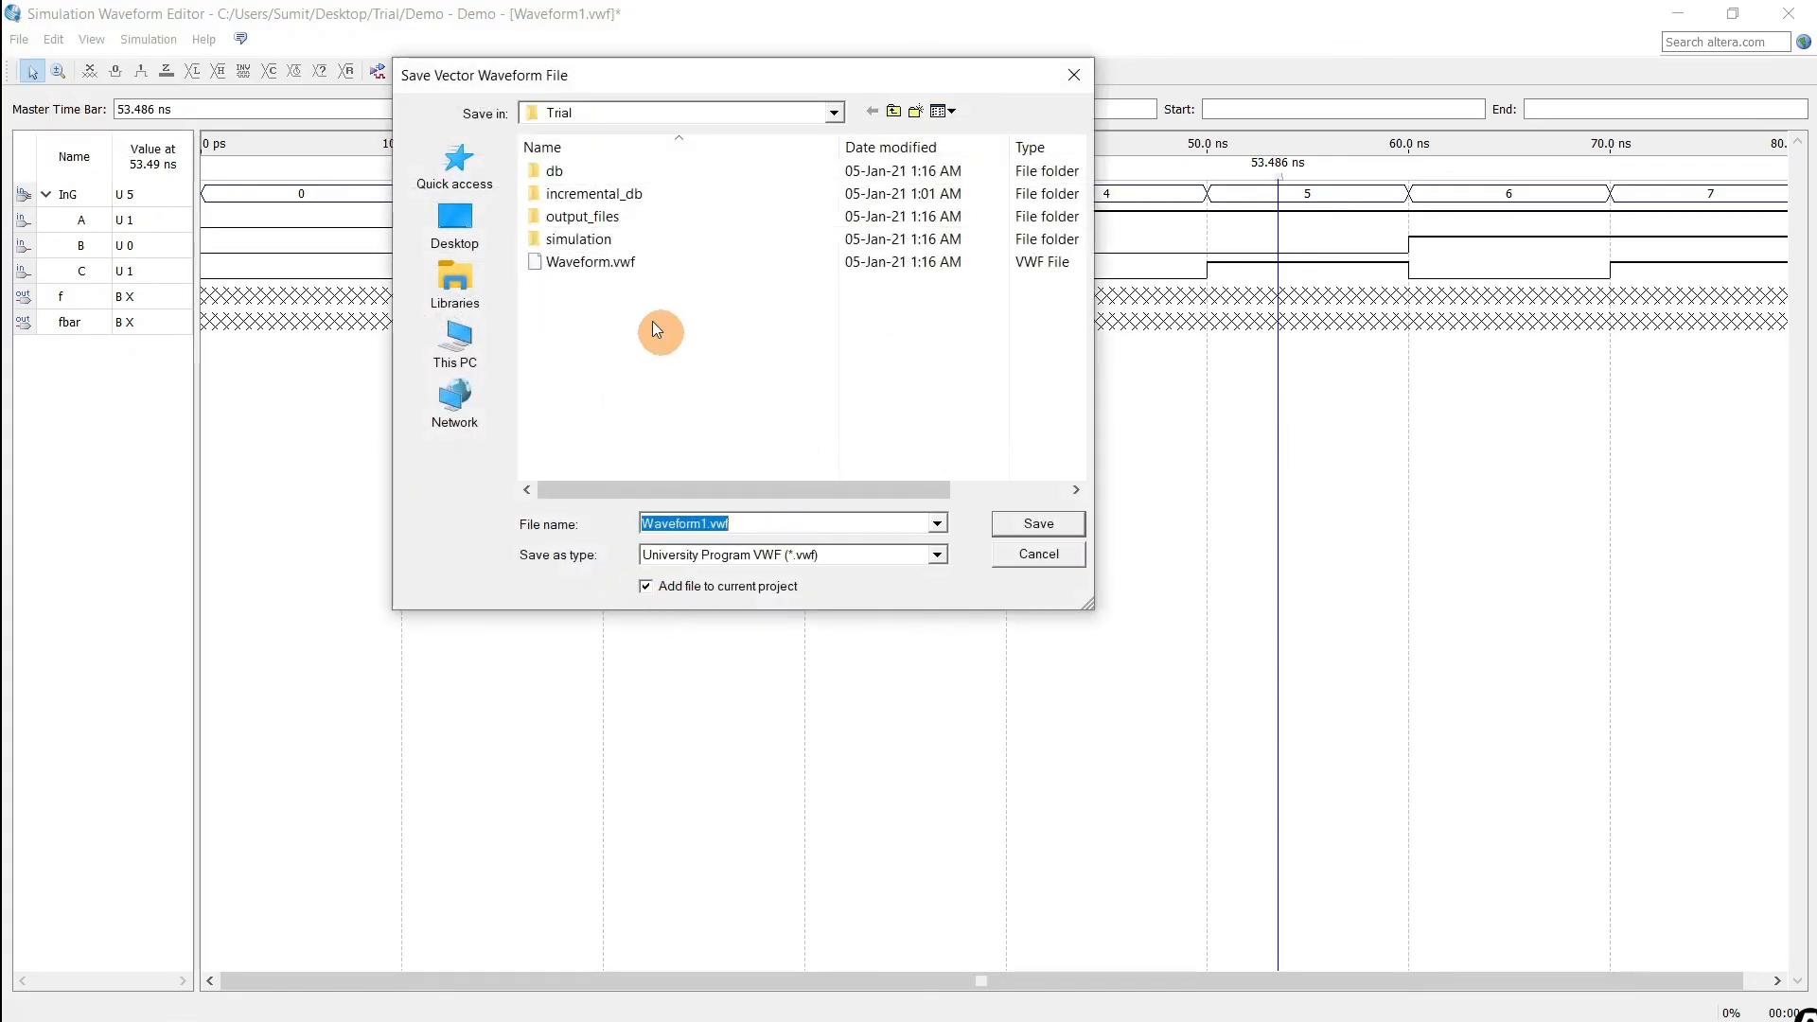
pyautogui.click(1048, 526)
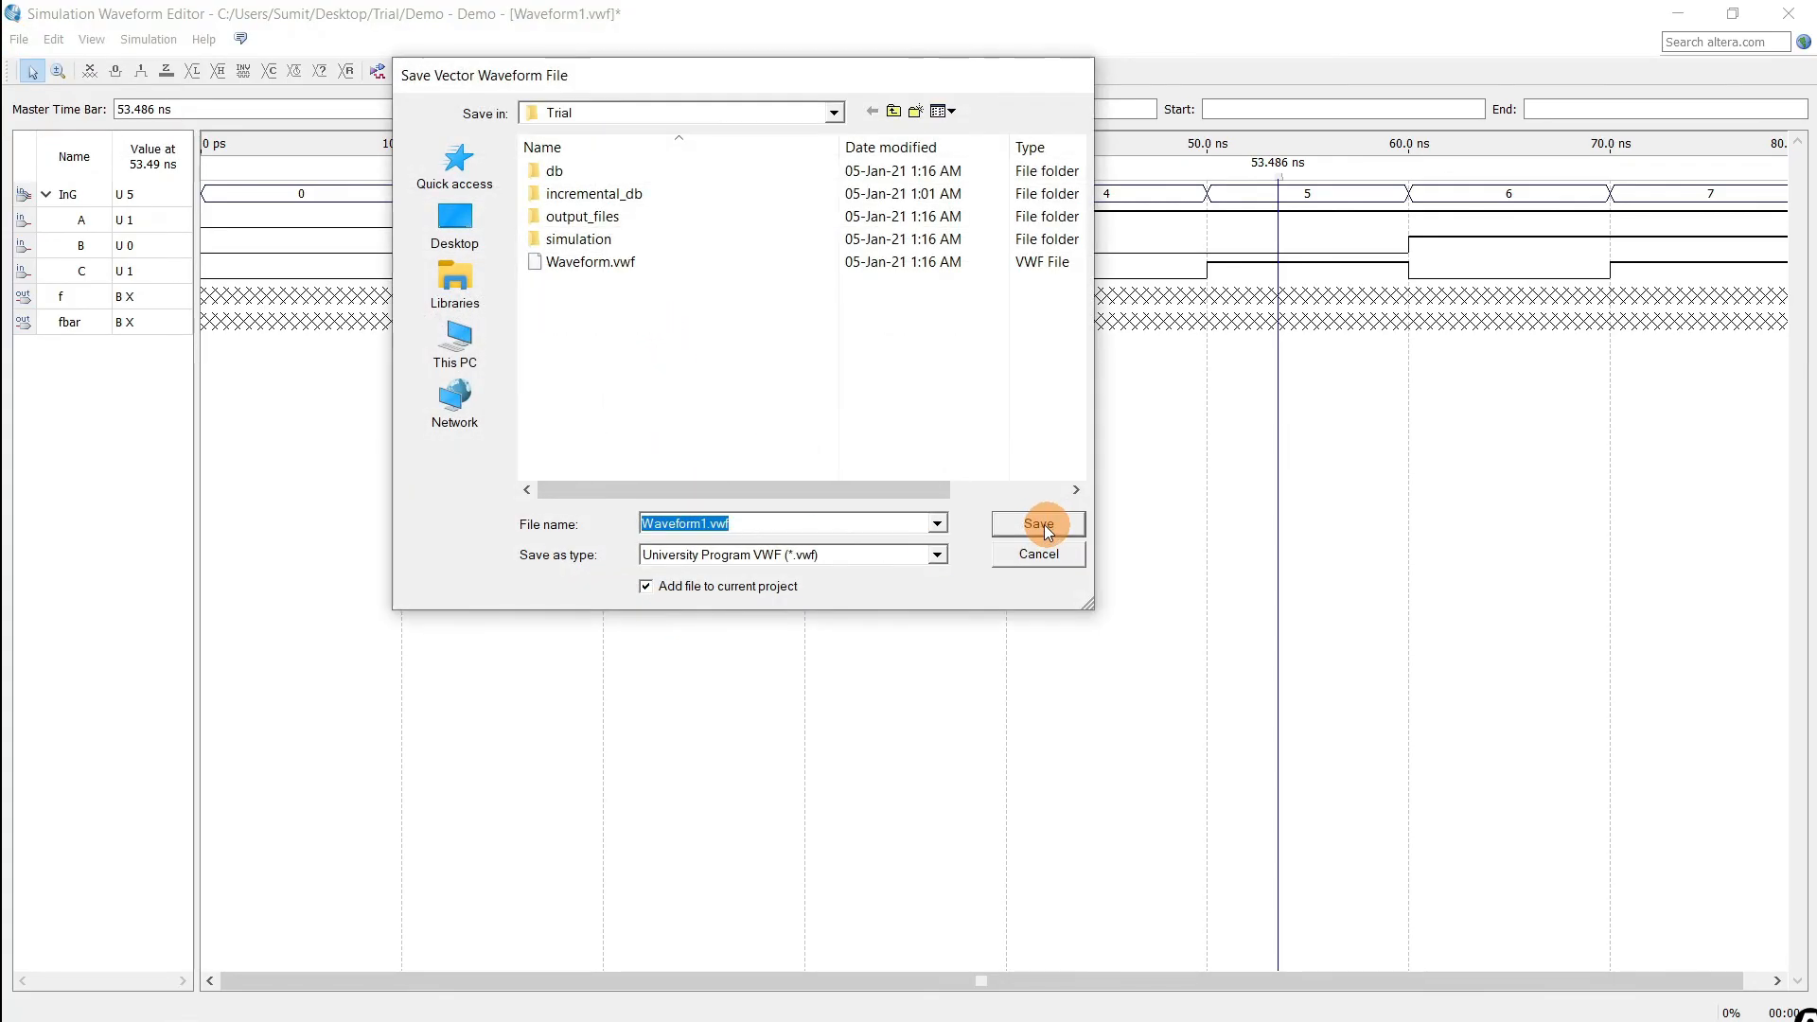
# Run a functional simulation, maximize the result window and collapse the InG group in it.
pyautogui.click(377, 70)
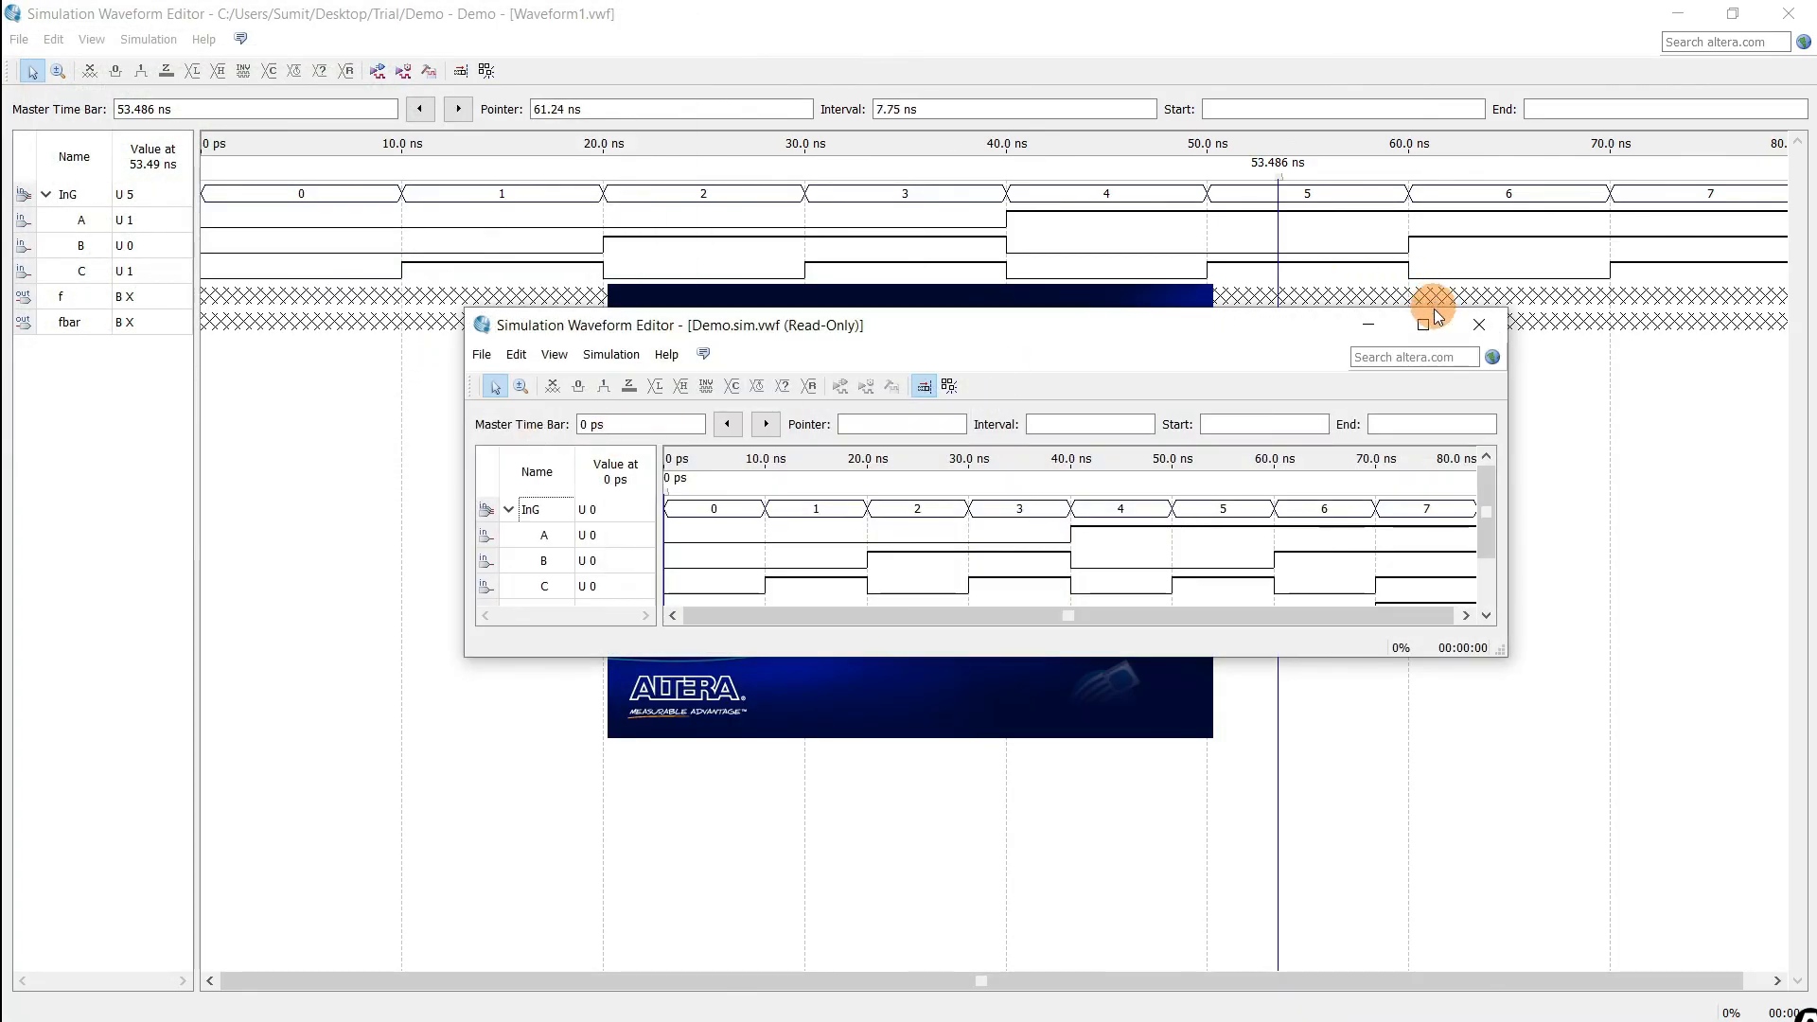
pyautogui.click(1426, 324)
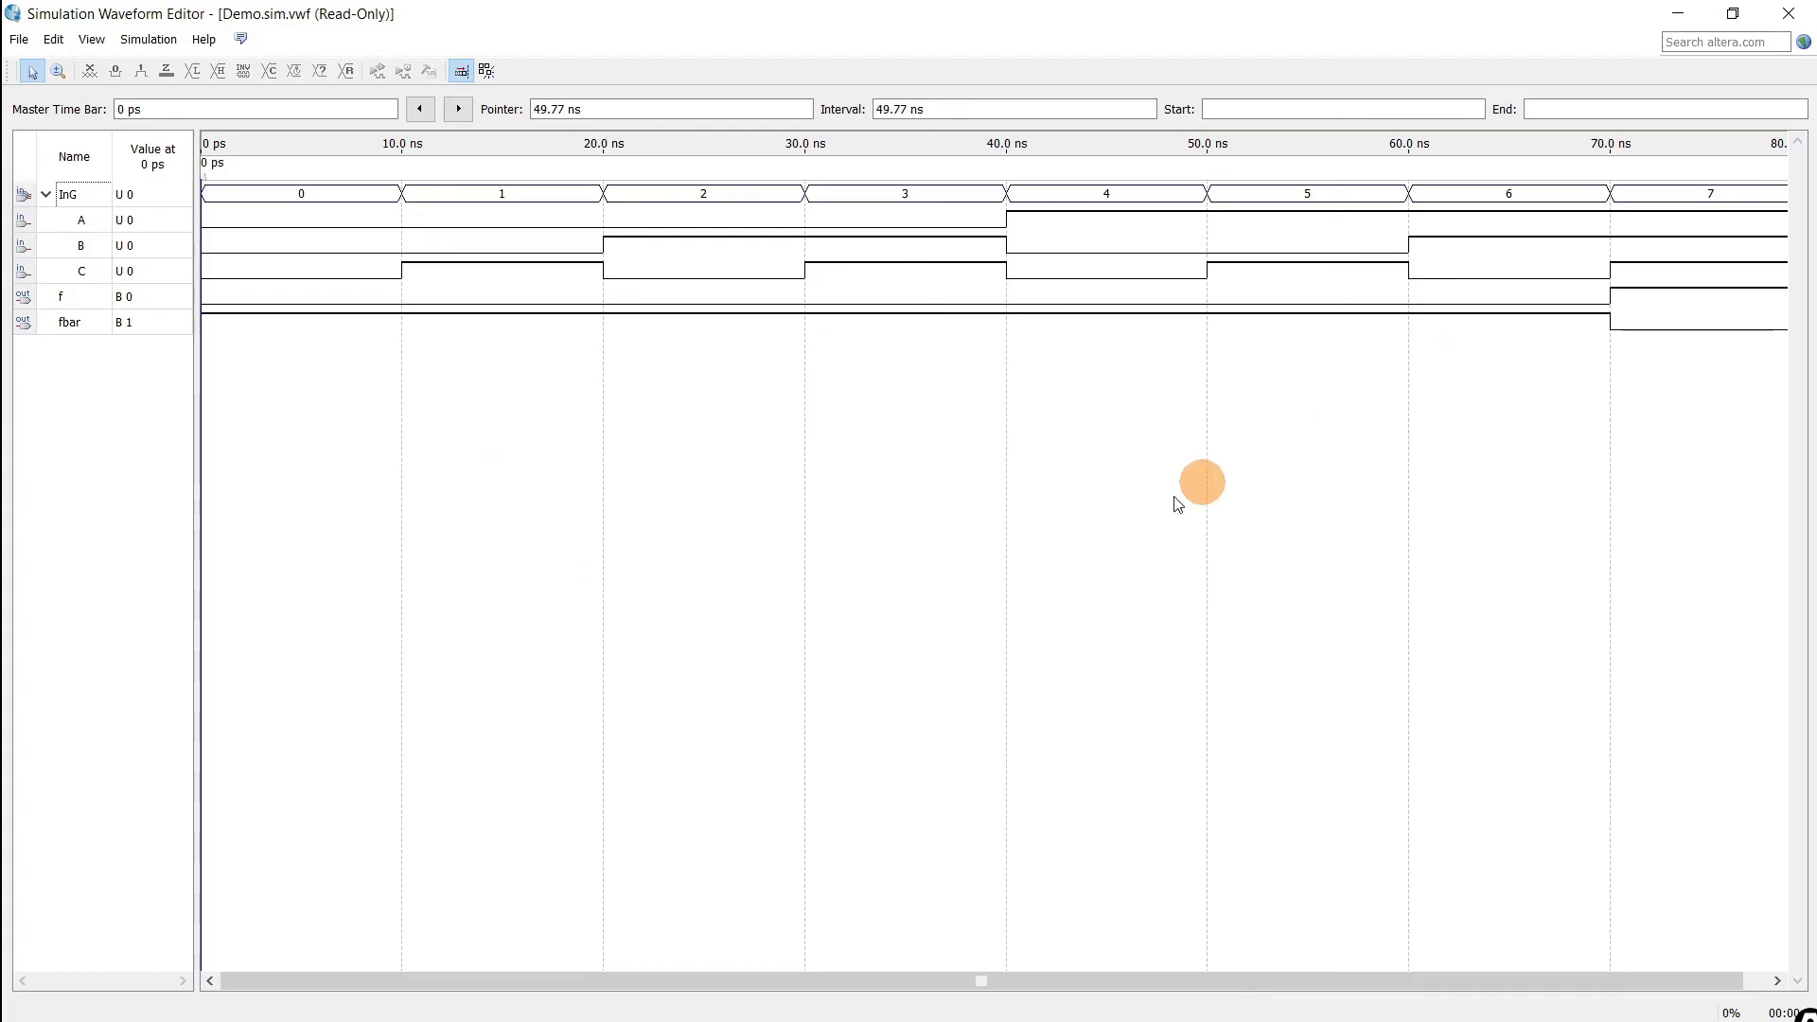
pyautogui.click(47, 195)
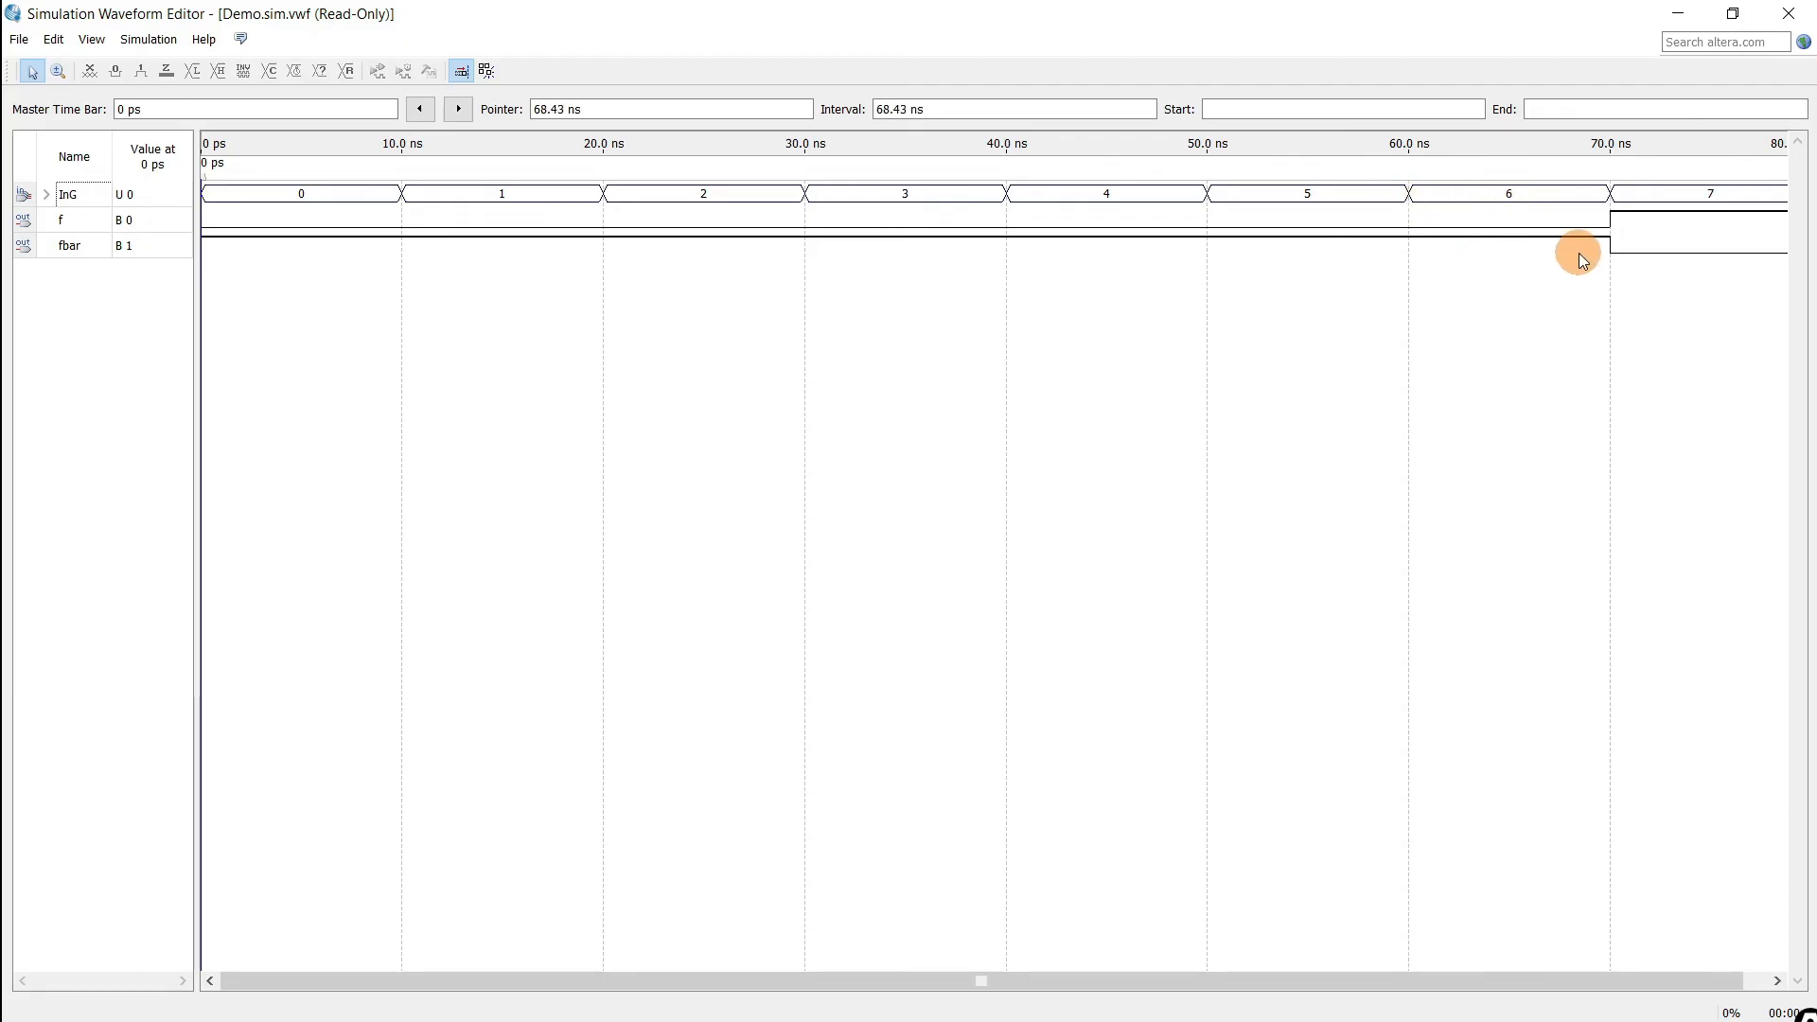
# With the InG group expanded and Snap to Grid off, move the master time bar to about 73.9 ns and read the signal values.
pyautogui.click(46, 194)
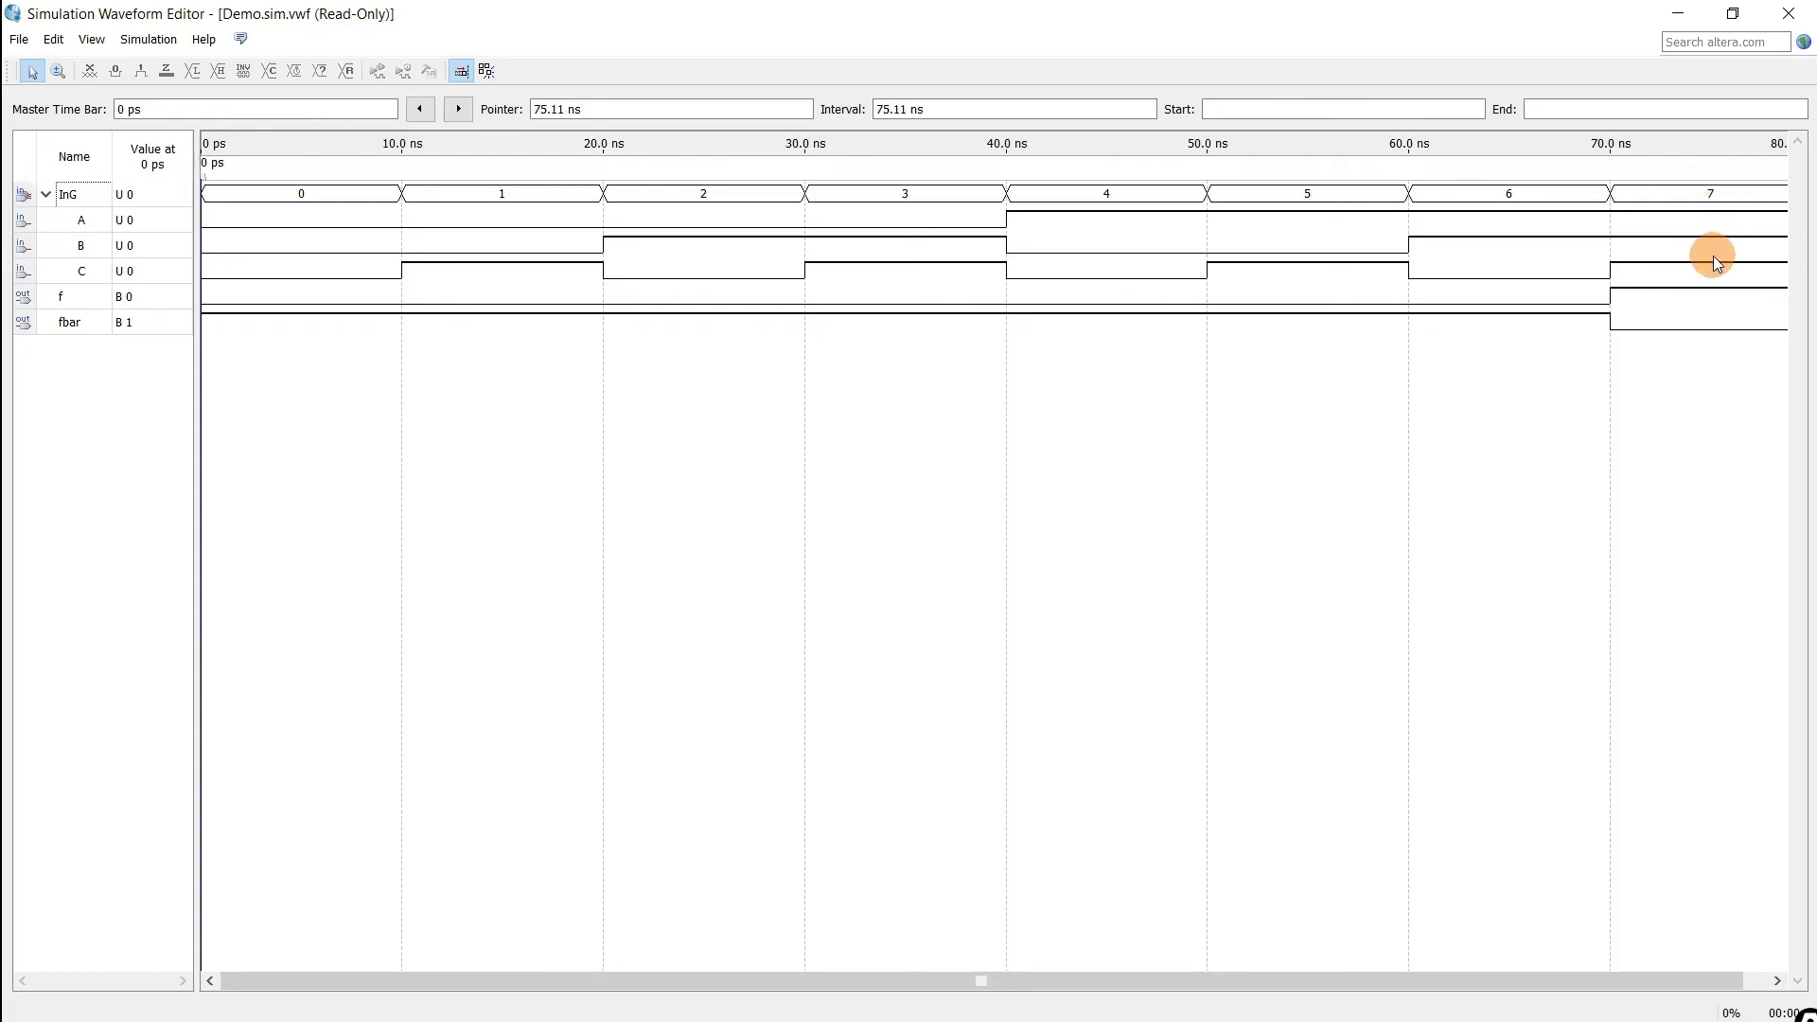
pyautogui.click(461, 71)
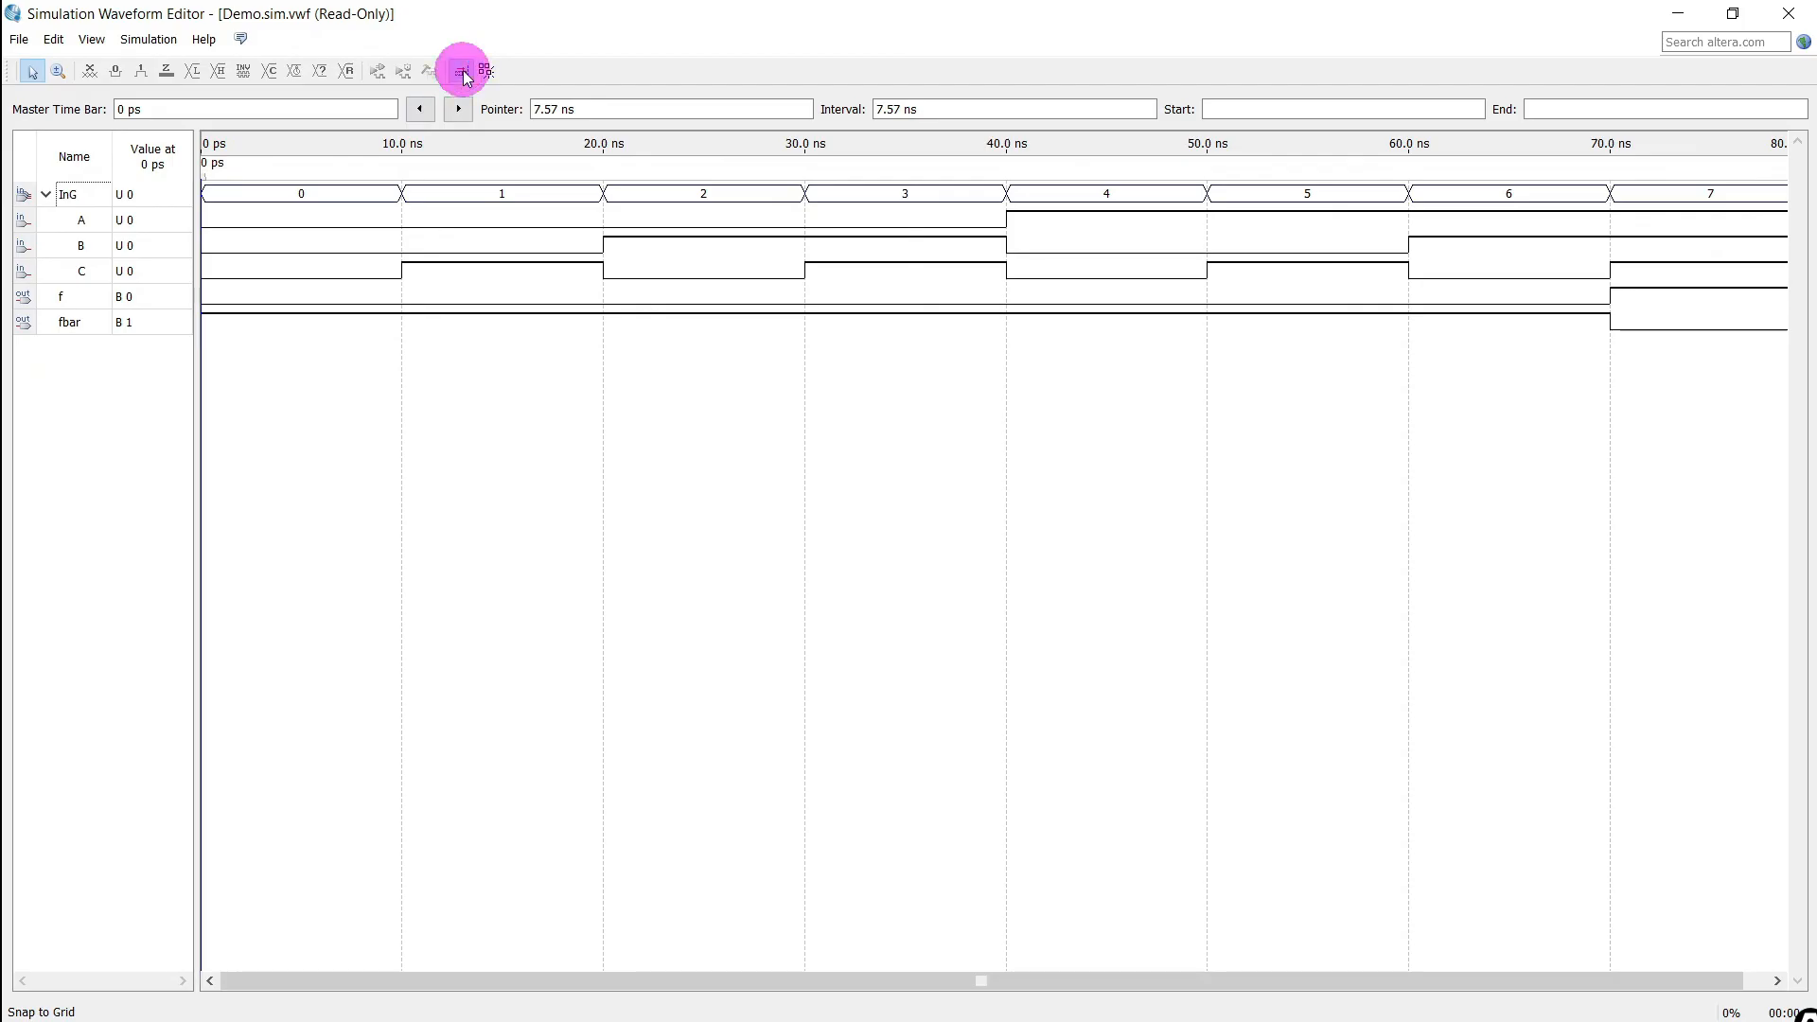
pyautogui.moveTo(209, 185); pyautogui.dragTo(1690, 284)
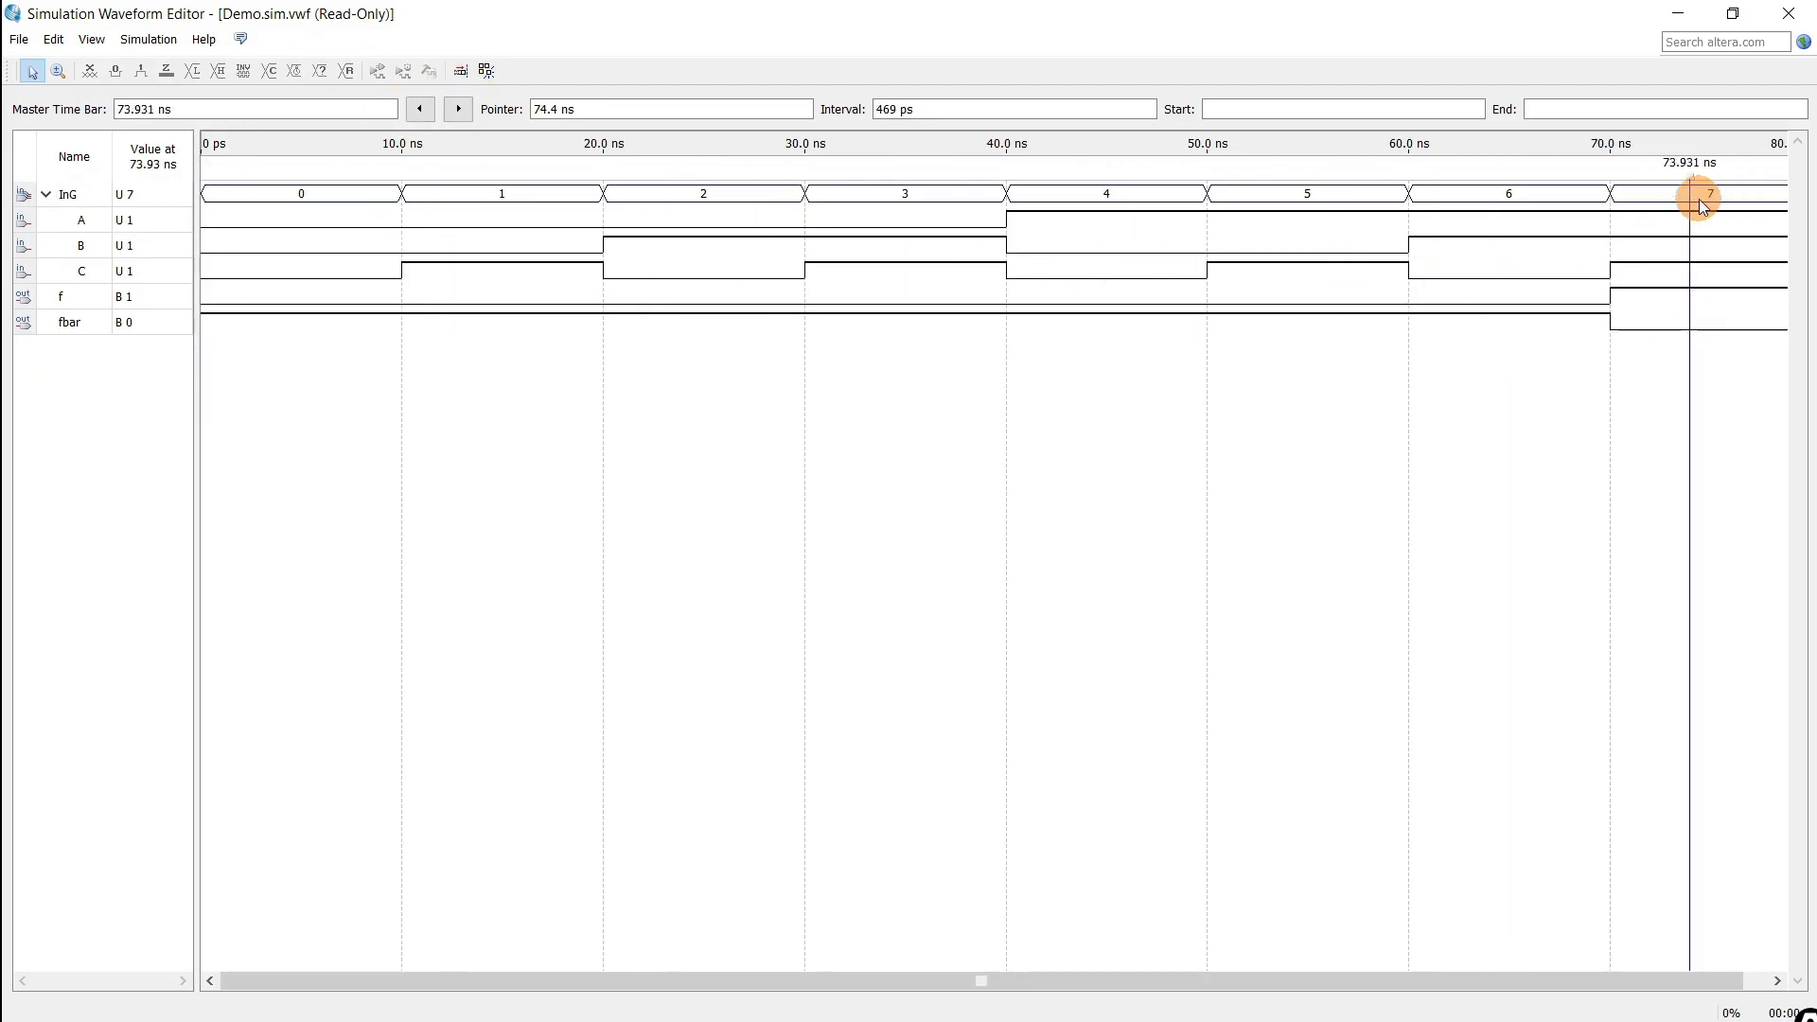
pyautogui.click(89, 221)
pyautogui.click(132, 245)
pyautogui.click(128, 270)
pyautogui.click(127, 294)
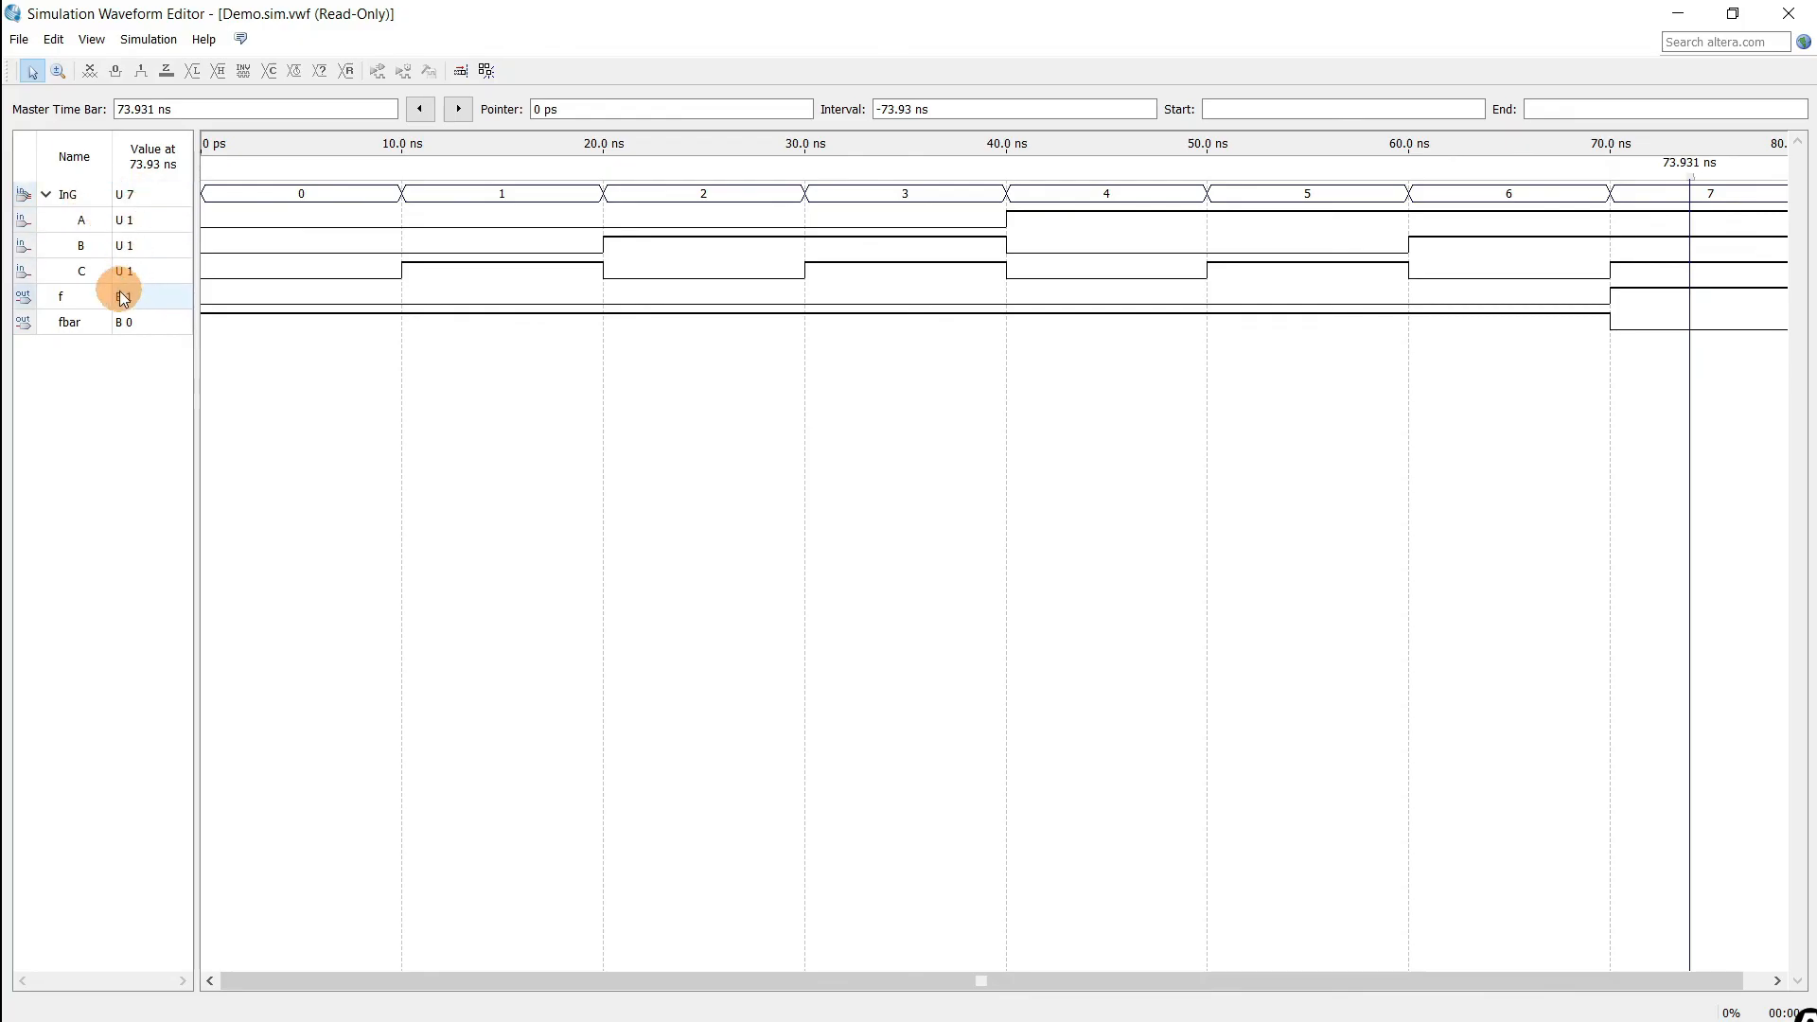
pyautogui.click(1753, 225)
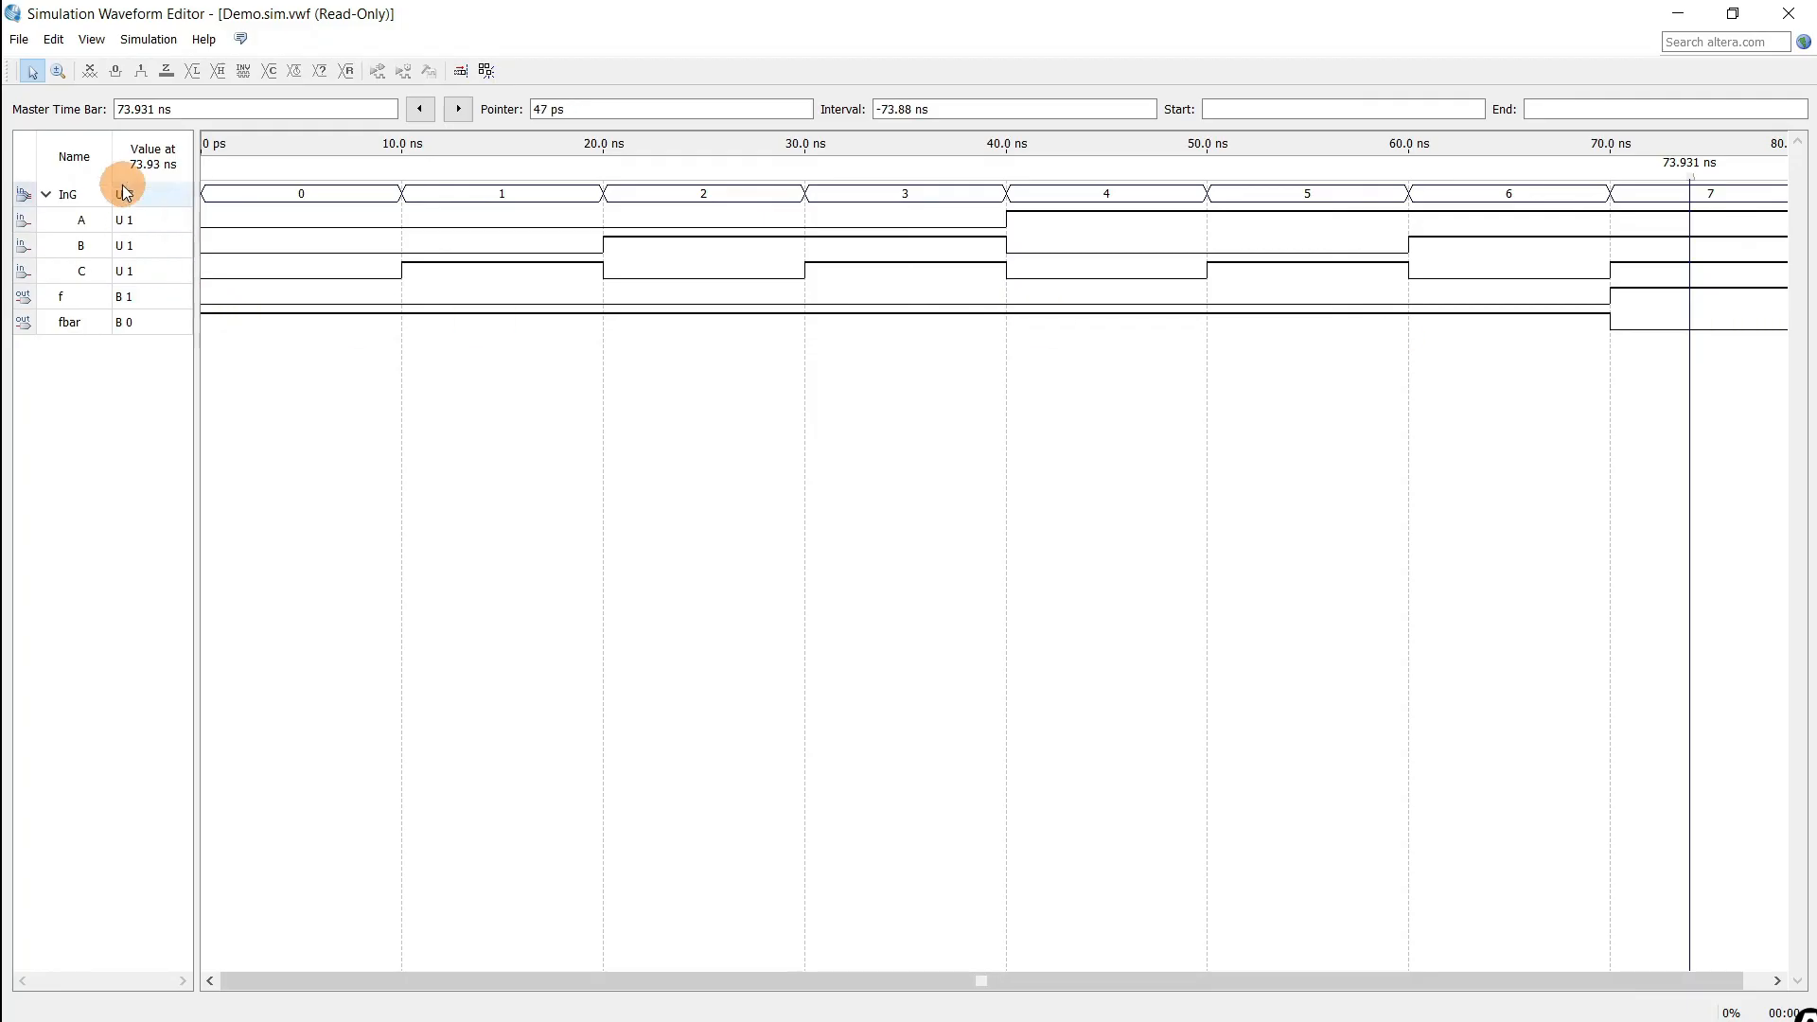
pyautogui.click(104, 221)
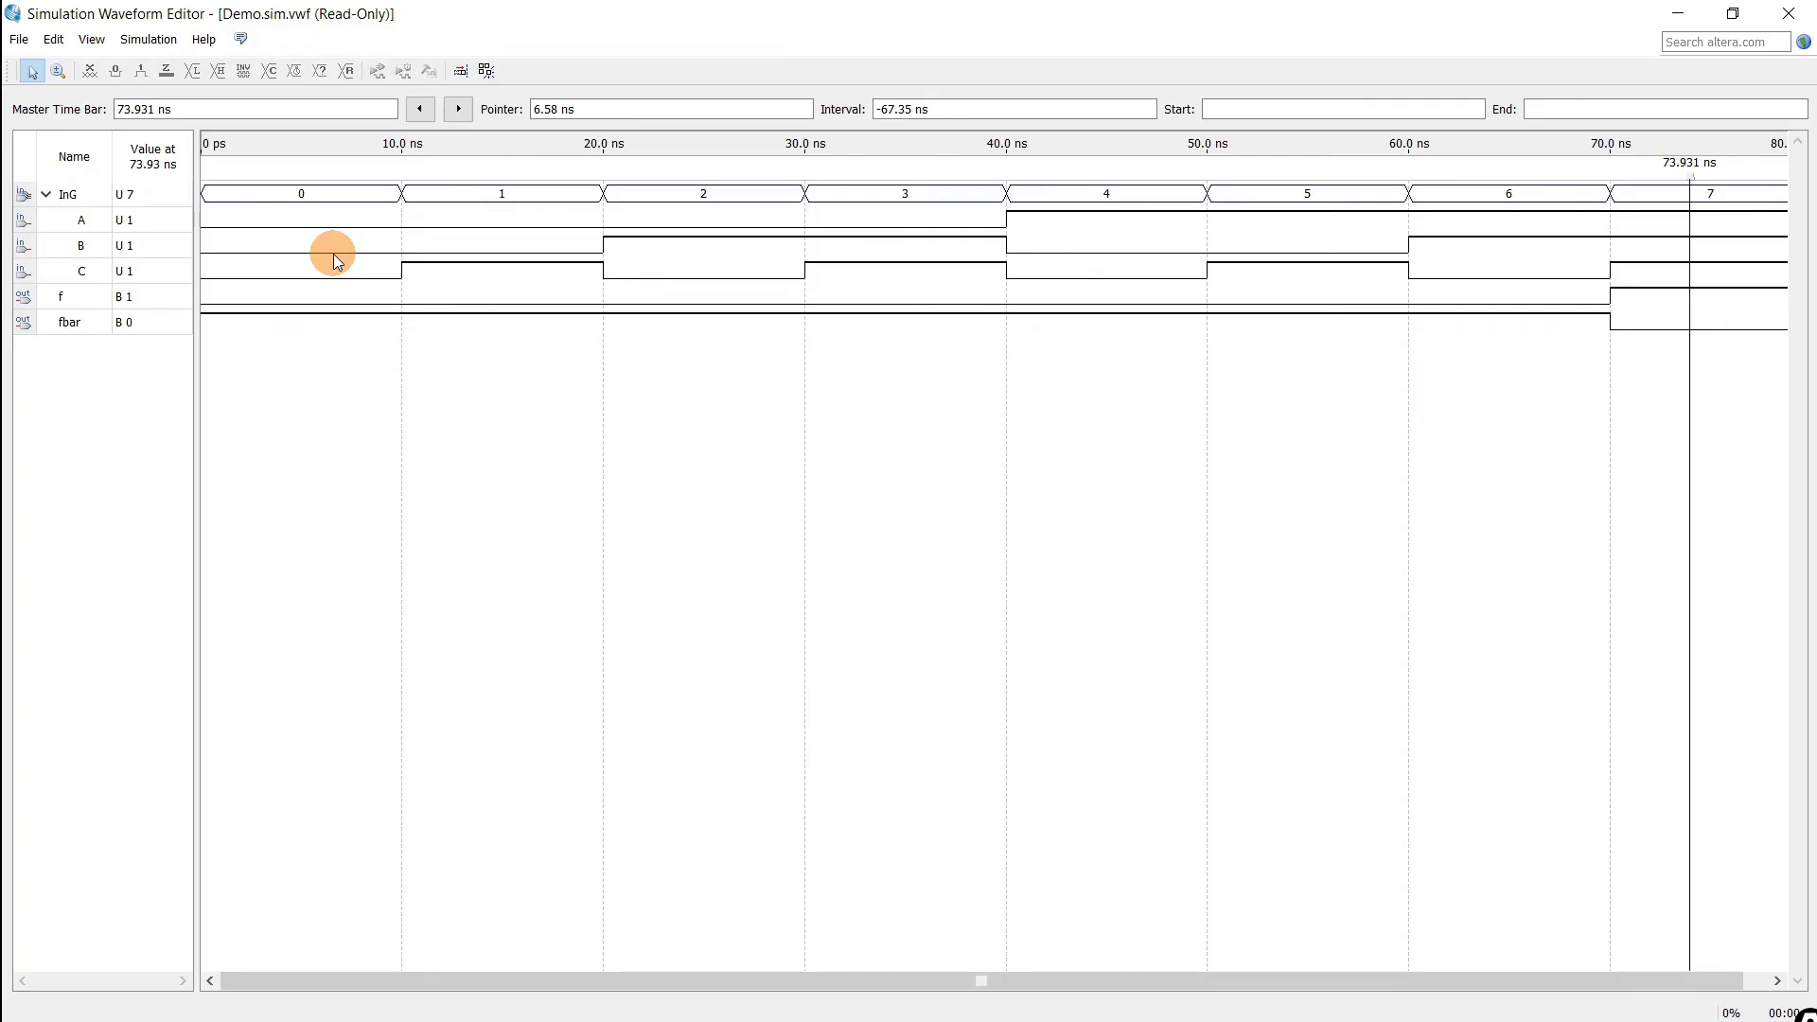
# Close the simulation waveform windows and exit Quartus II to the desktop.
pyautogui.click(1787, 21)
pyautogui.click(1788, 18)
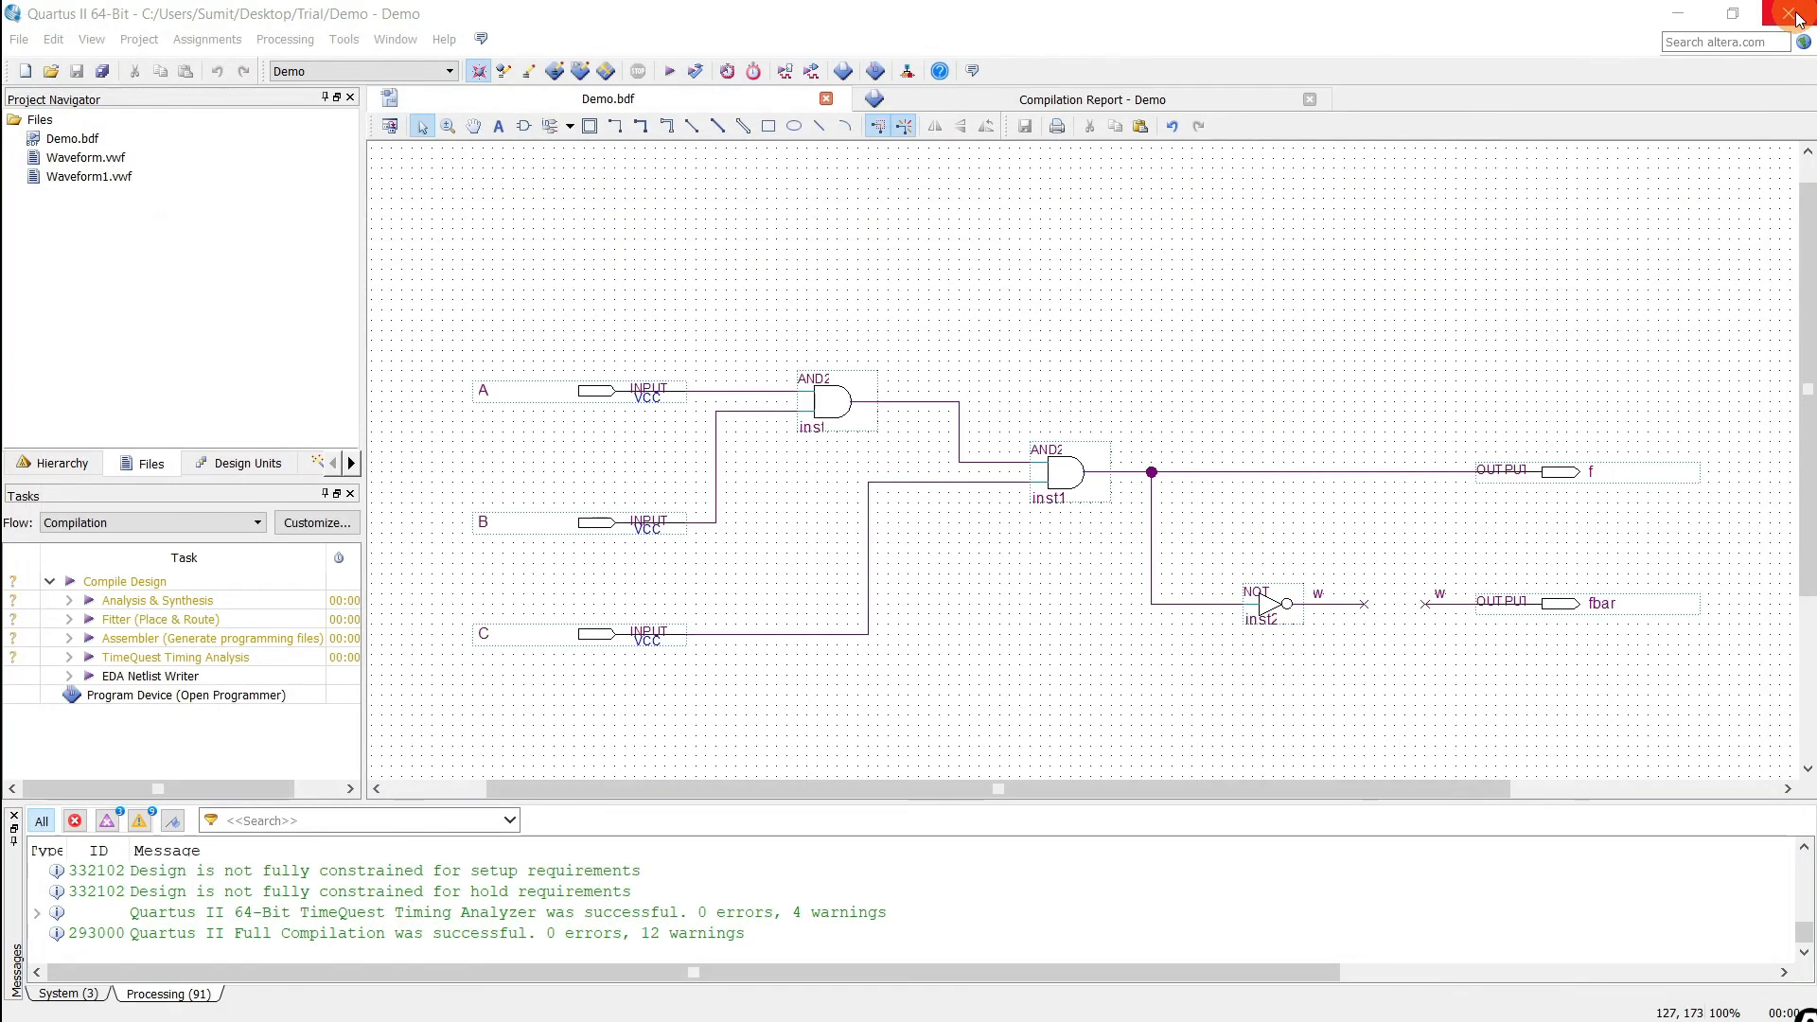
pyautogui.click(1795, 17)
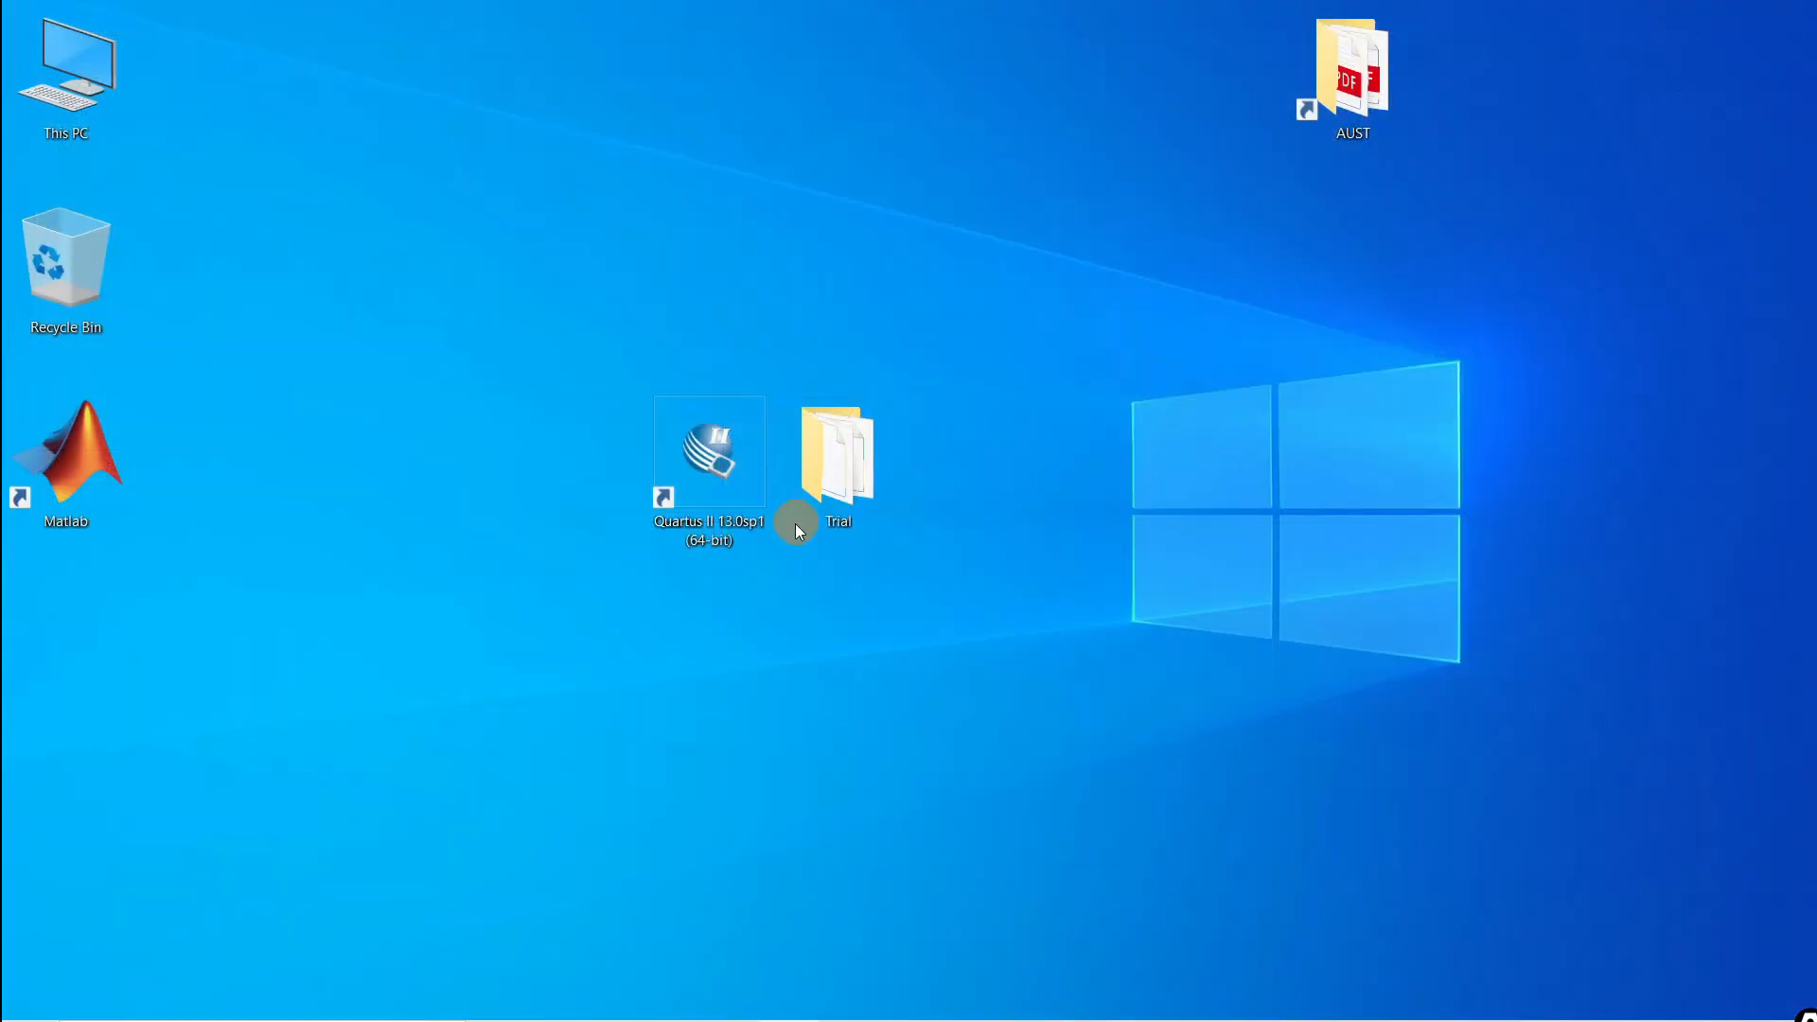
# Reopen the project in Quartus II from Demo.qpf in the desktop's Trial folder and open its Demo design entity.
pyautogui.doubleClick(838, 471)
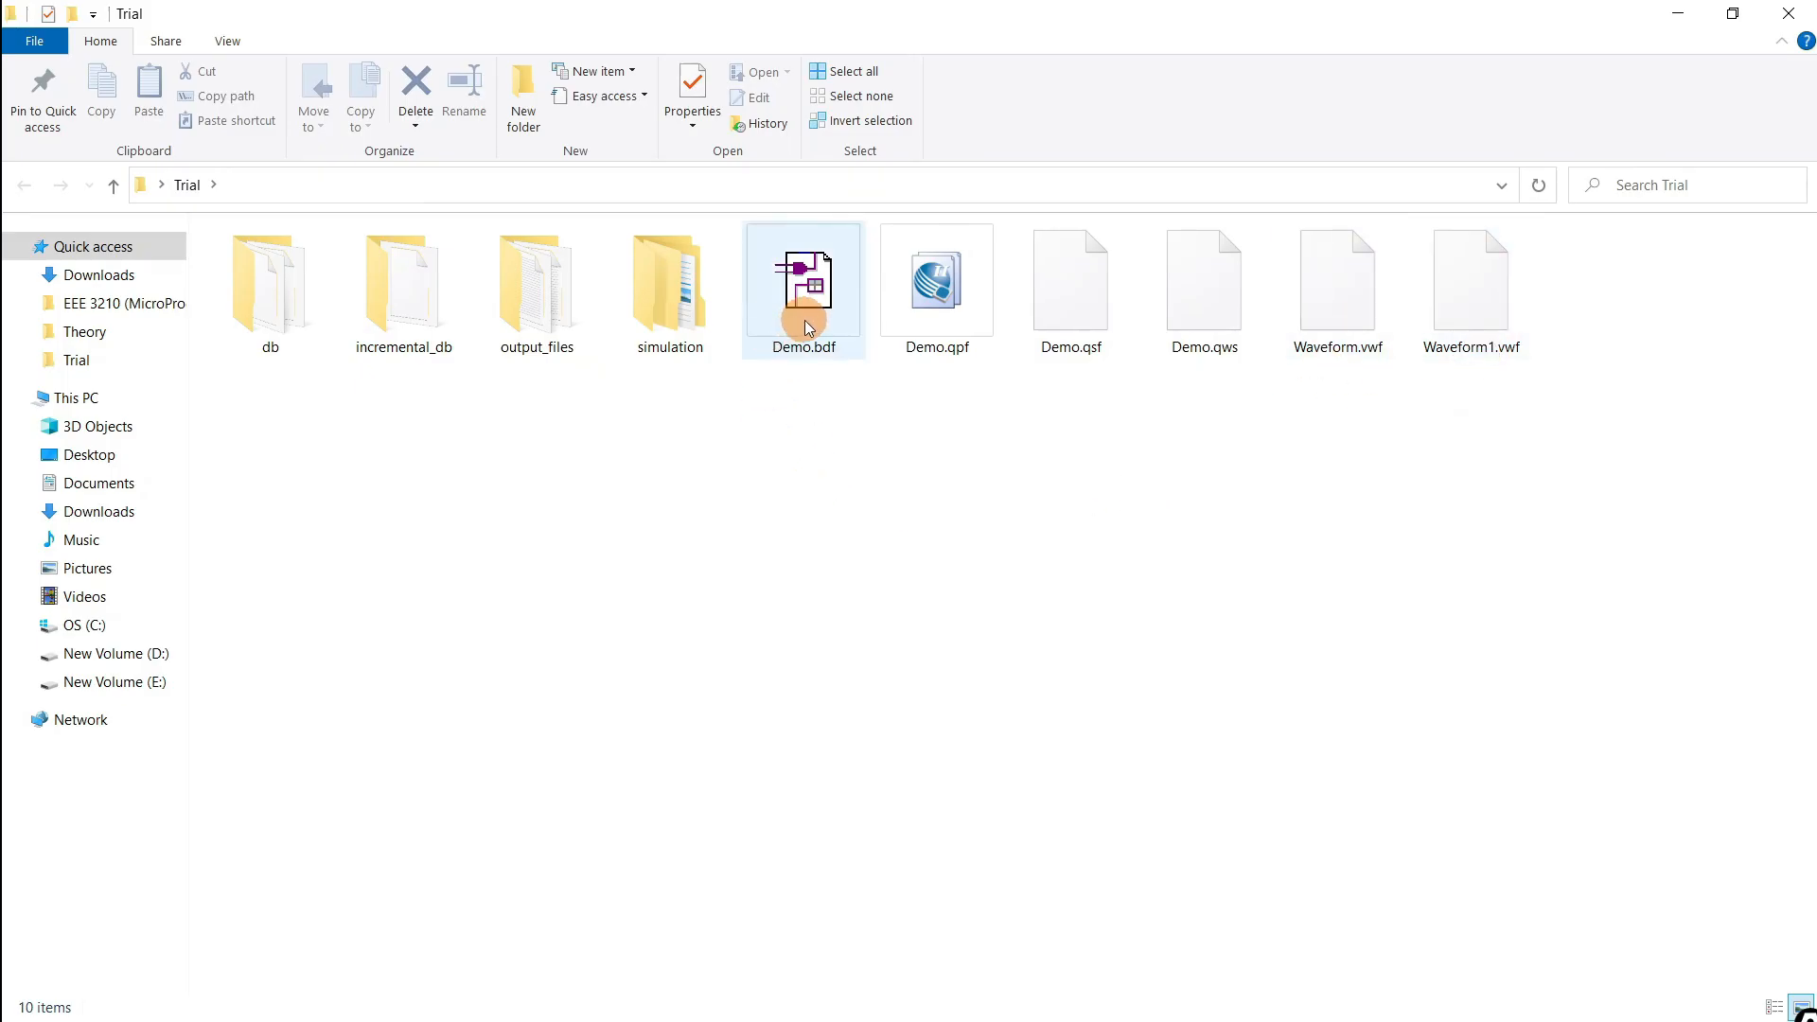
pyautogui.moveTo(804, 319)
pyautogui.moveTo(979, 341)
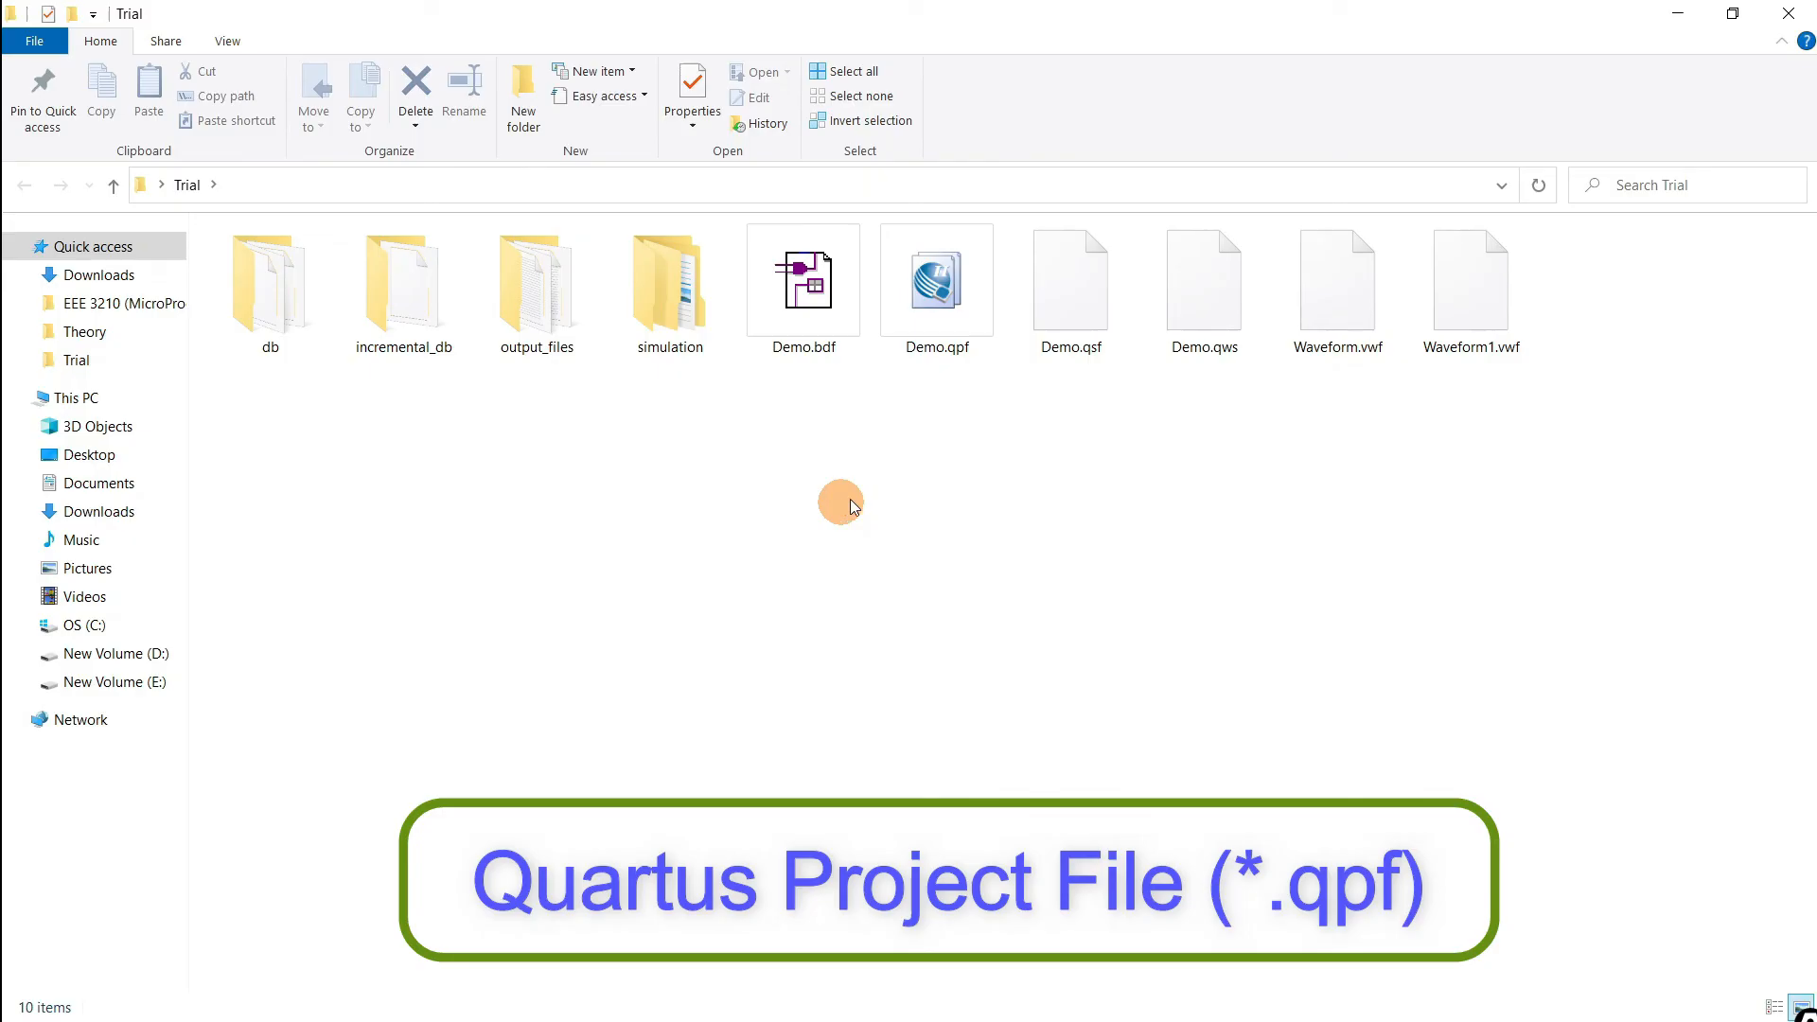
pyautogui.click(952, 318)
pyautogui.doubleClick(952, 318)
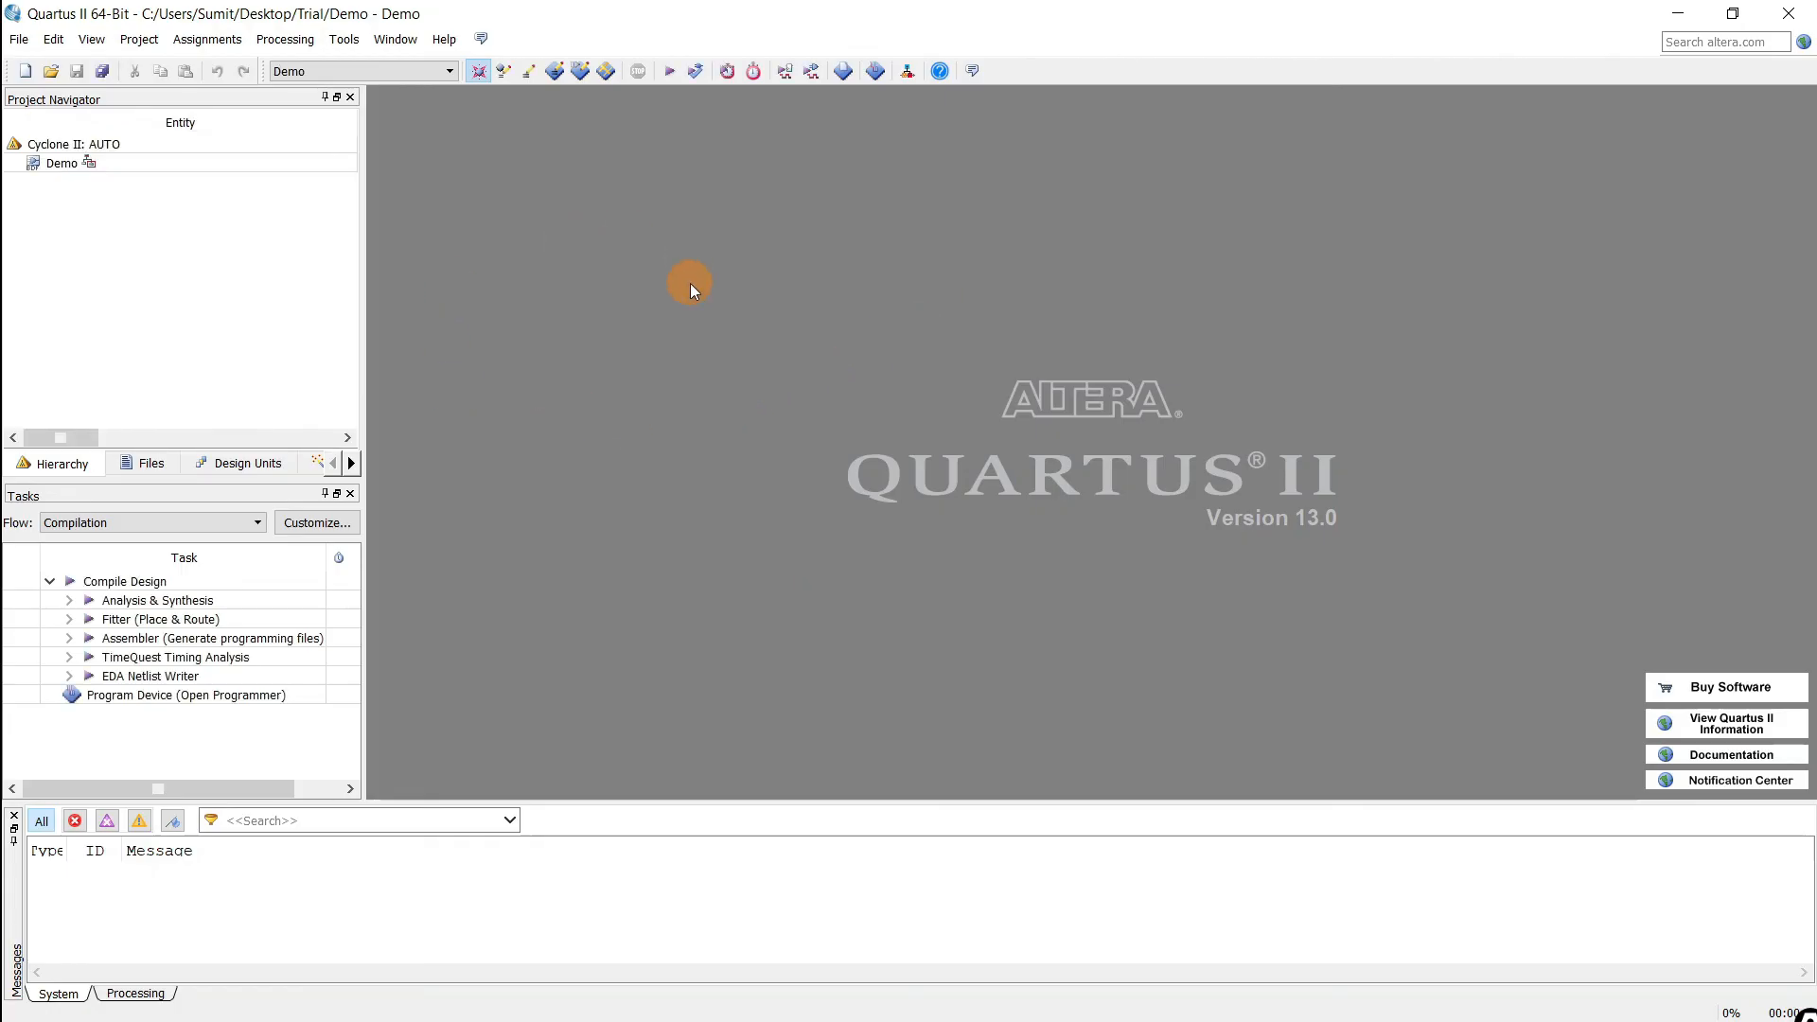
pyautogui.doubleClick(62, 163)
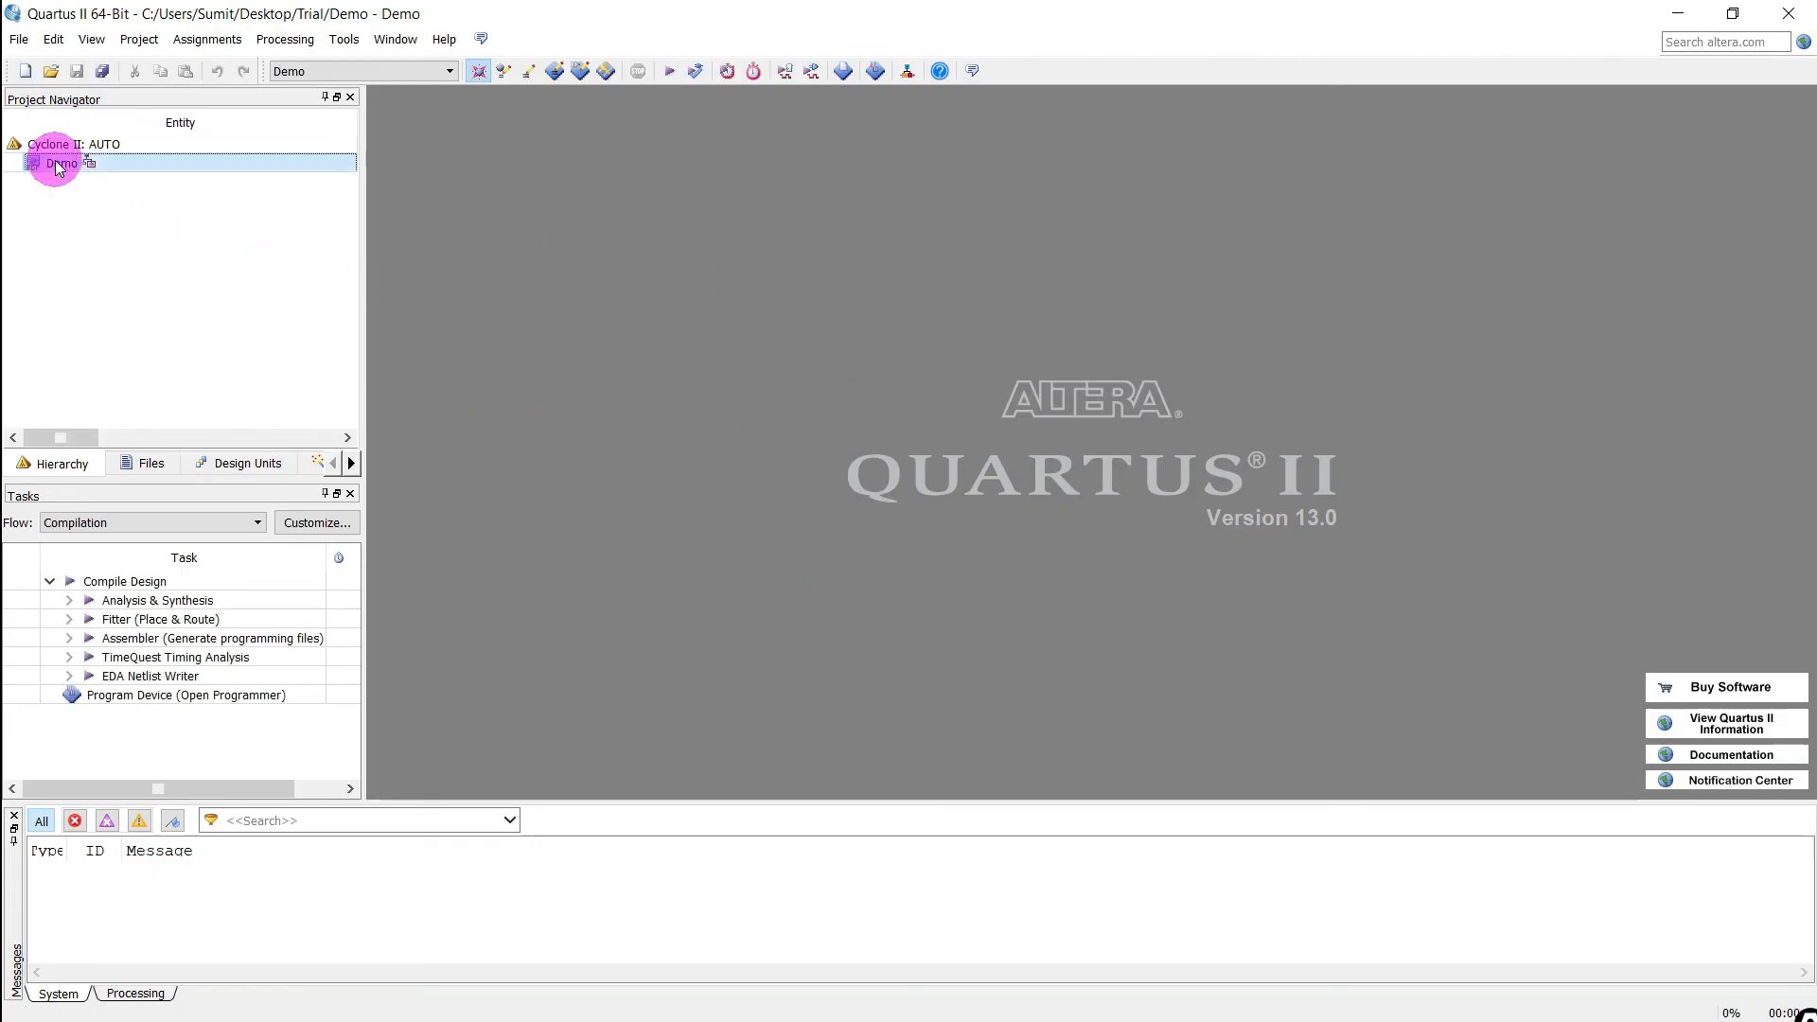